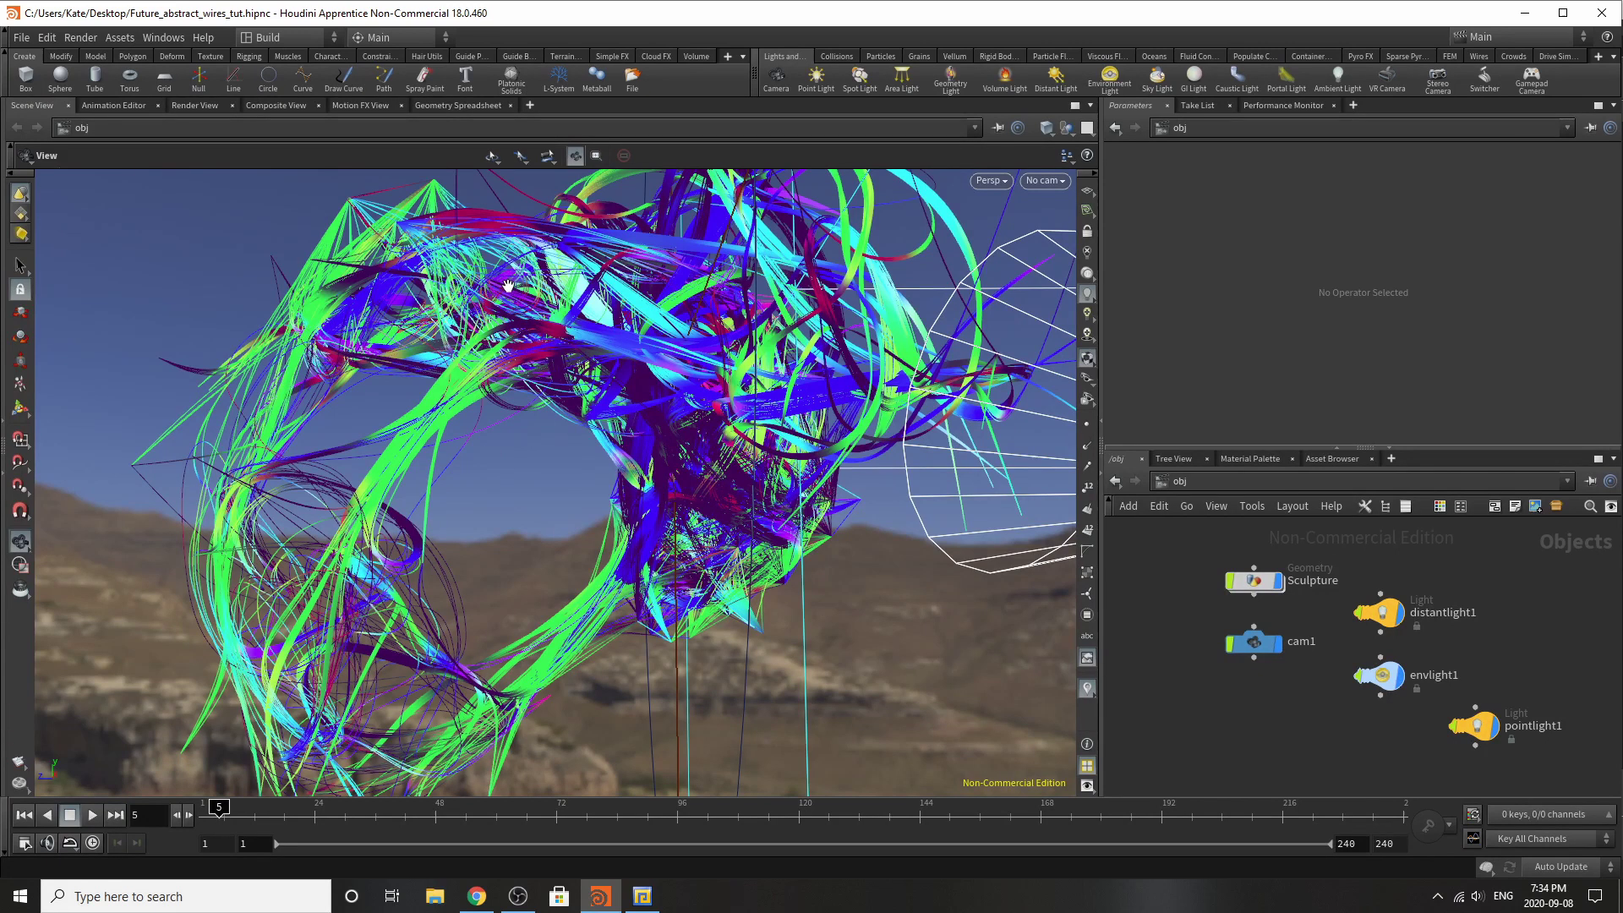
# Step: Open the Sculpture geometry network and display the volume3 node
pyautogui.doubleClick(1254, 580)
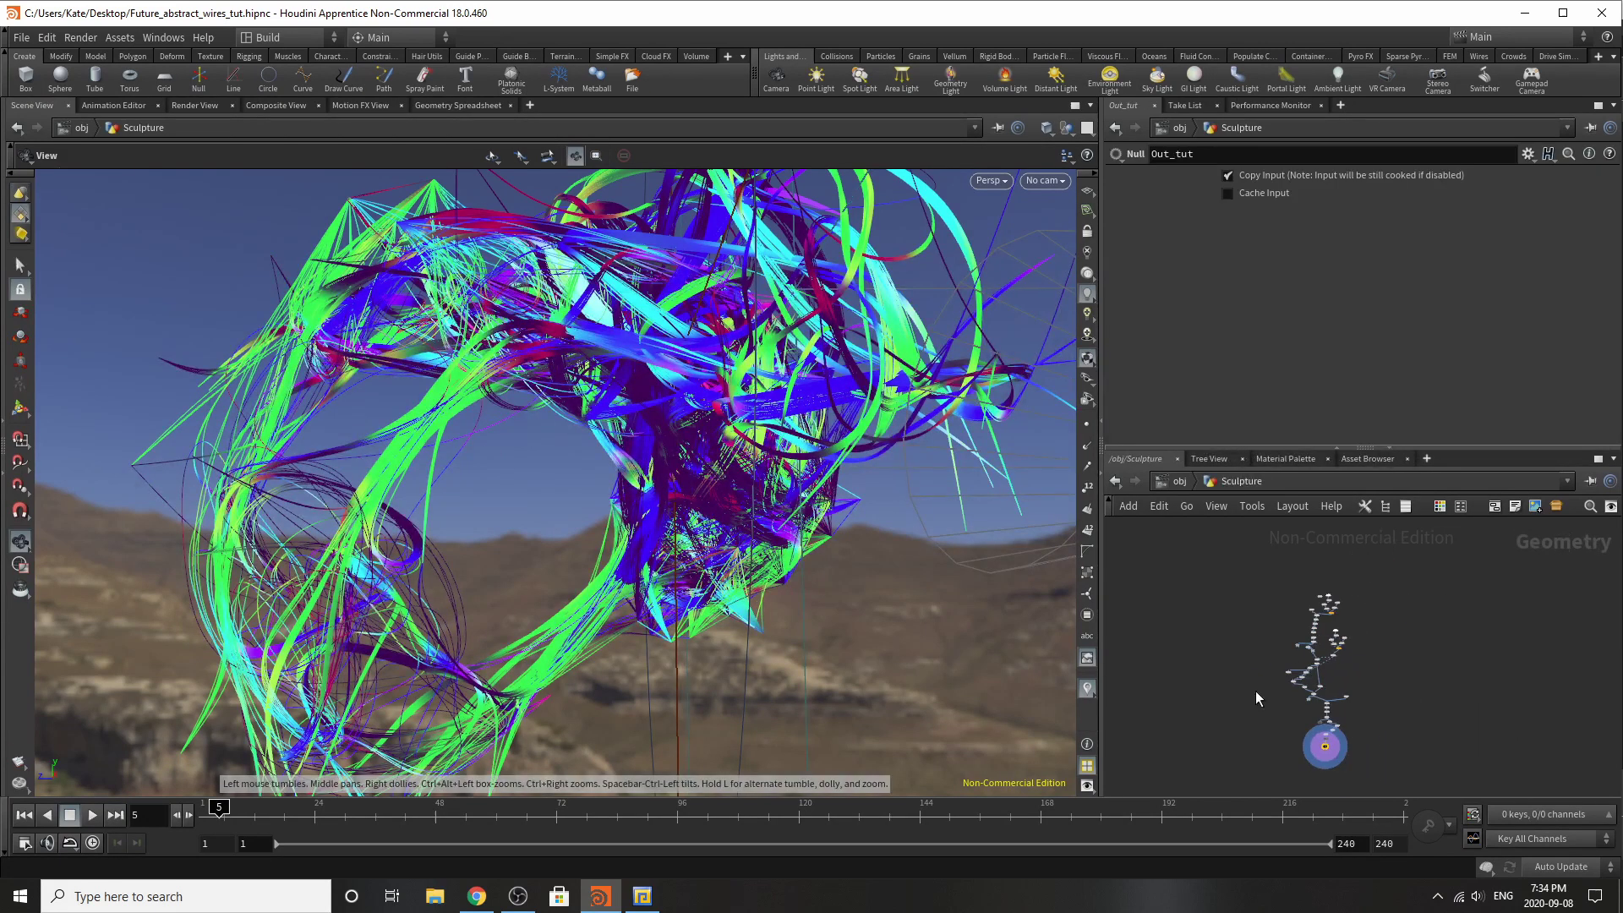
pyautogui.scroll(-3, 1270, 753)
pyautogui.scroll(6, 1326, 592)
pyautogui.scroll(5, 1386, 561)
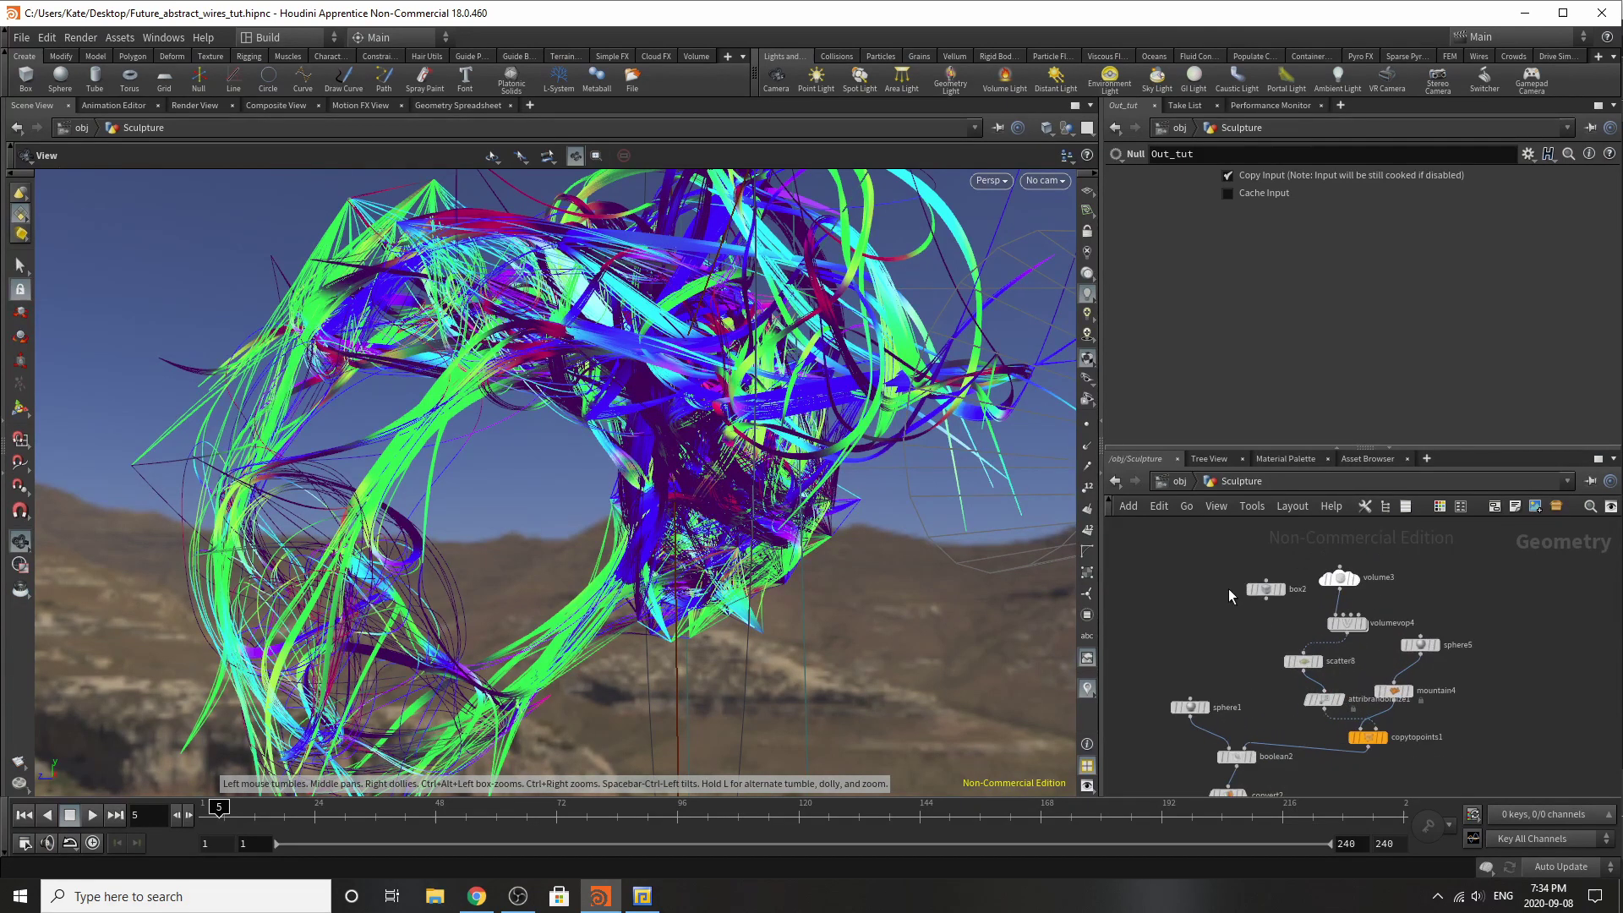
pyautogui.moveTo(1251, 577); pyautogui.dragTo(1196, 561)
# Step: Switch the viewport to headlight-only lighting and frame the displayed volume
pyautogui.click(1085, 273)
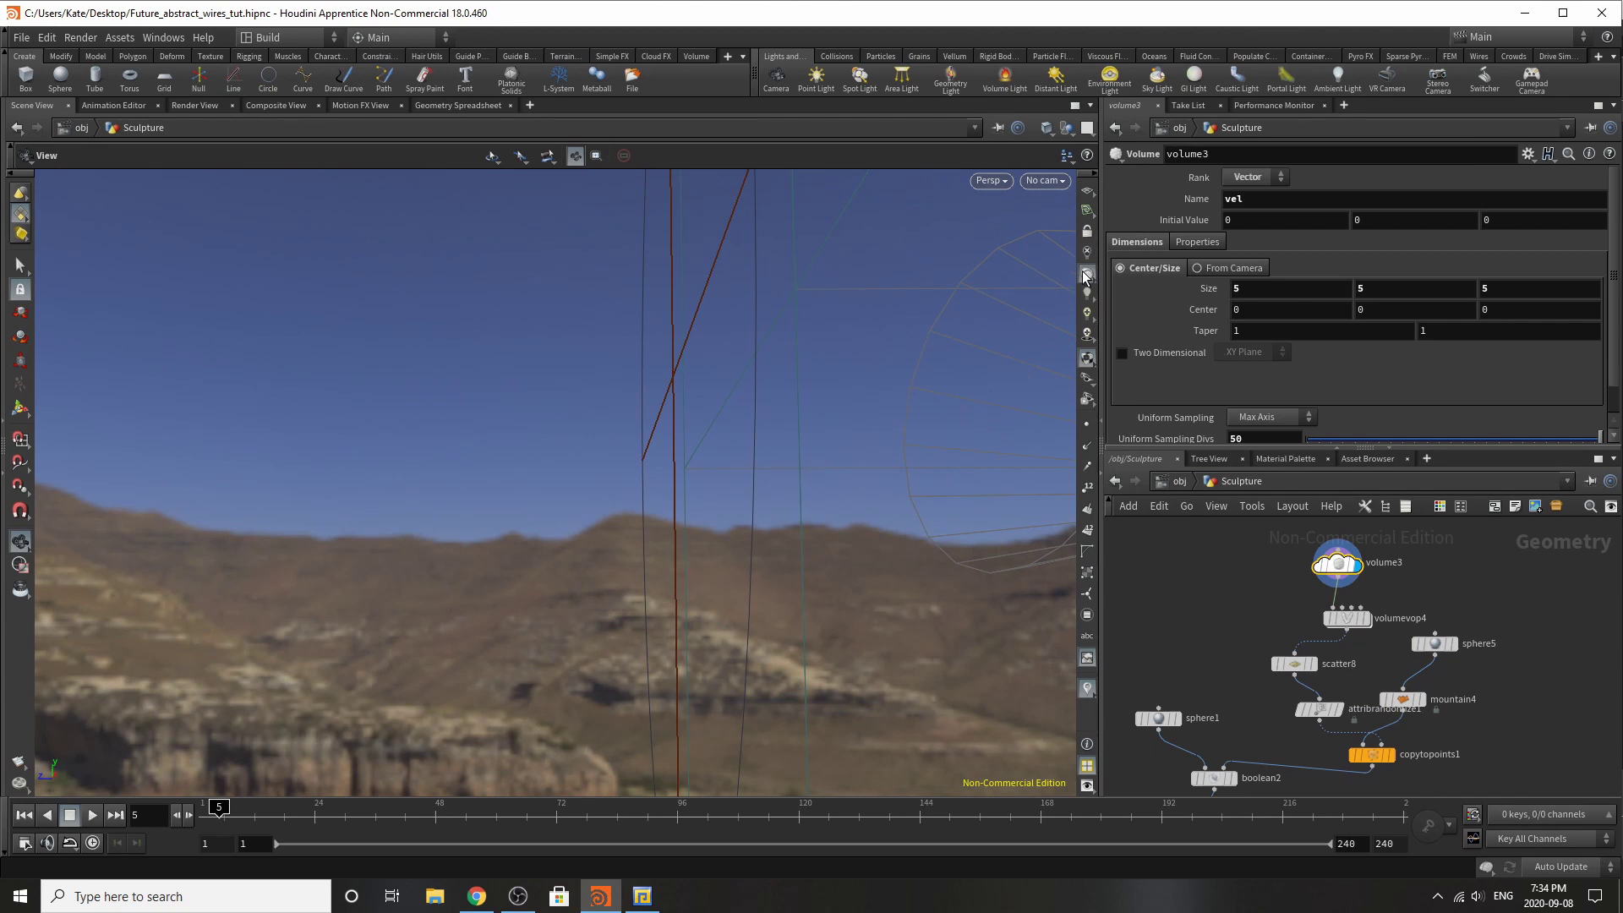
pyautogui.click(1086, 275)
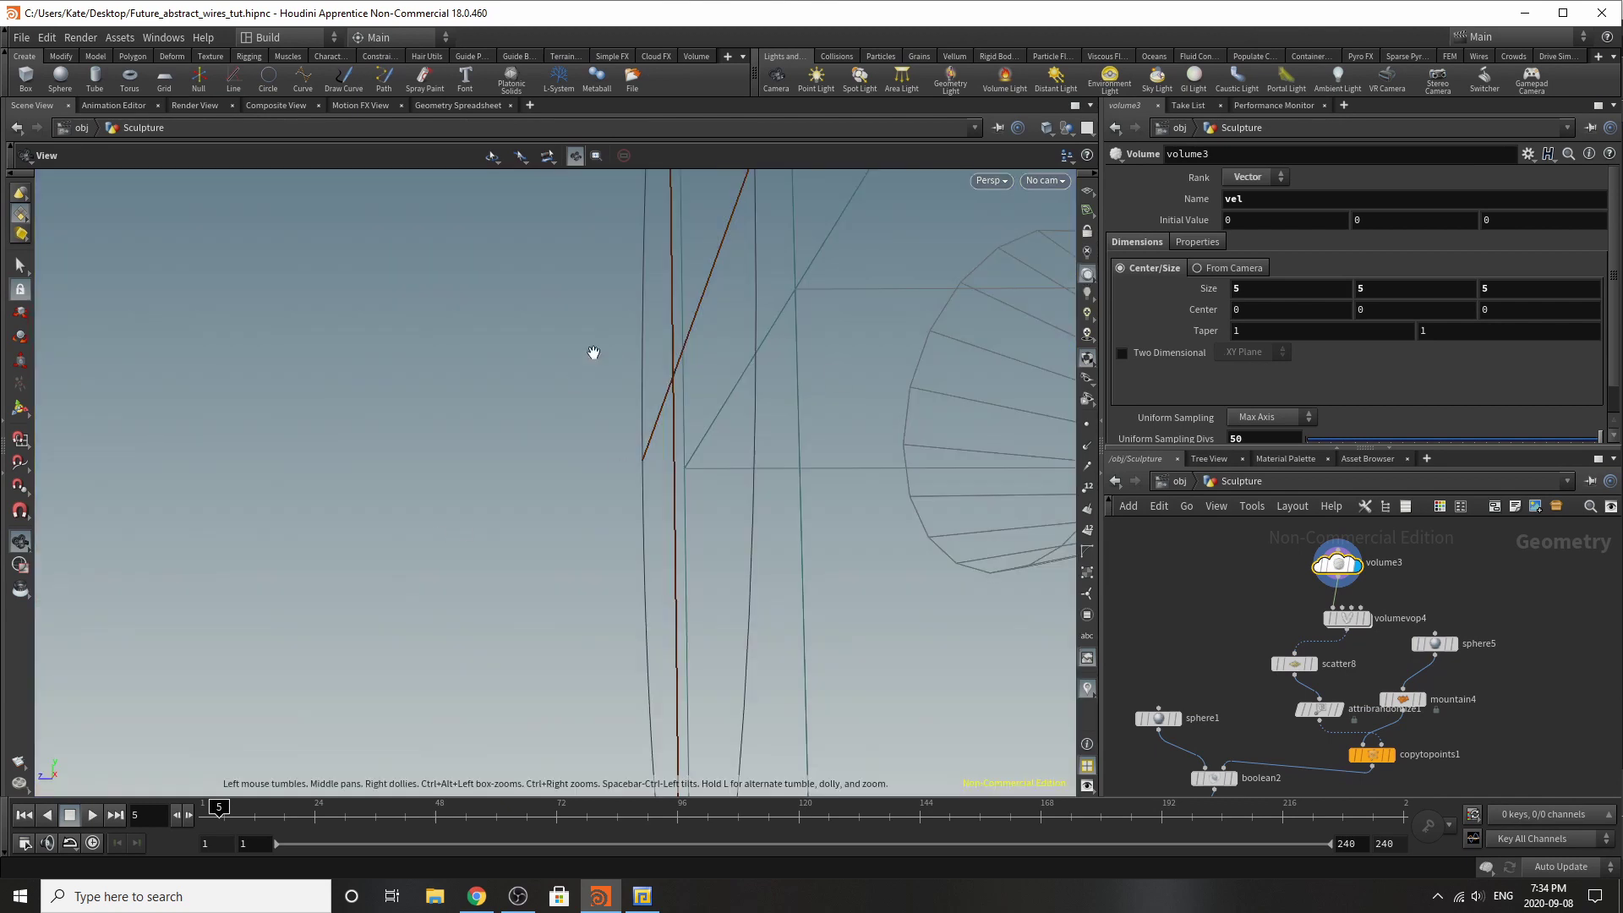
pyautogui.press('g')
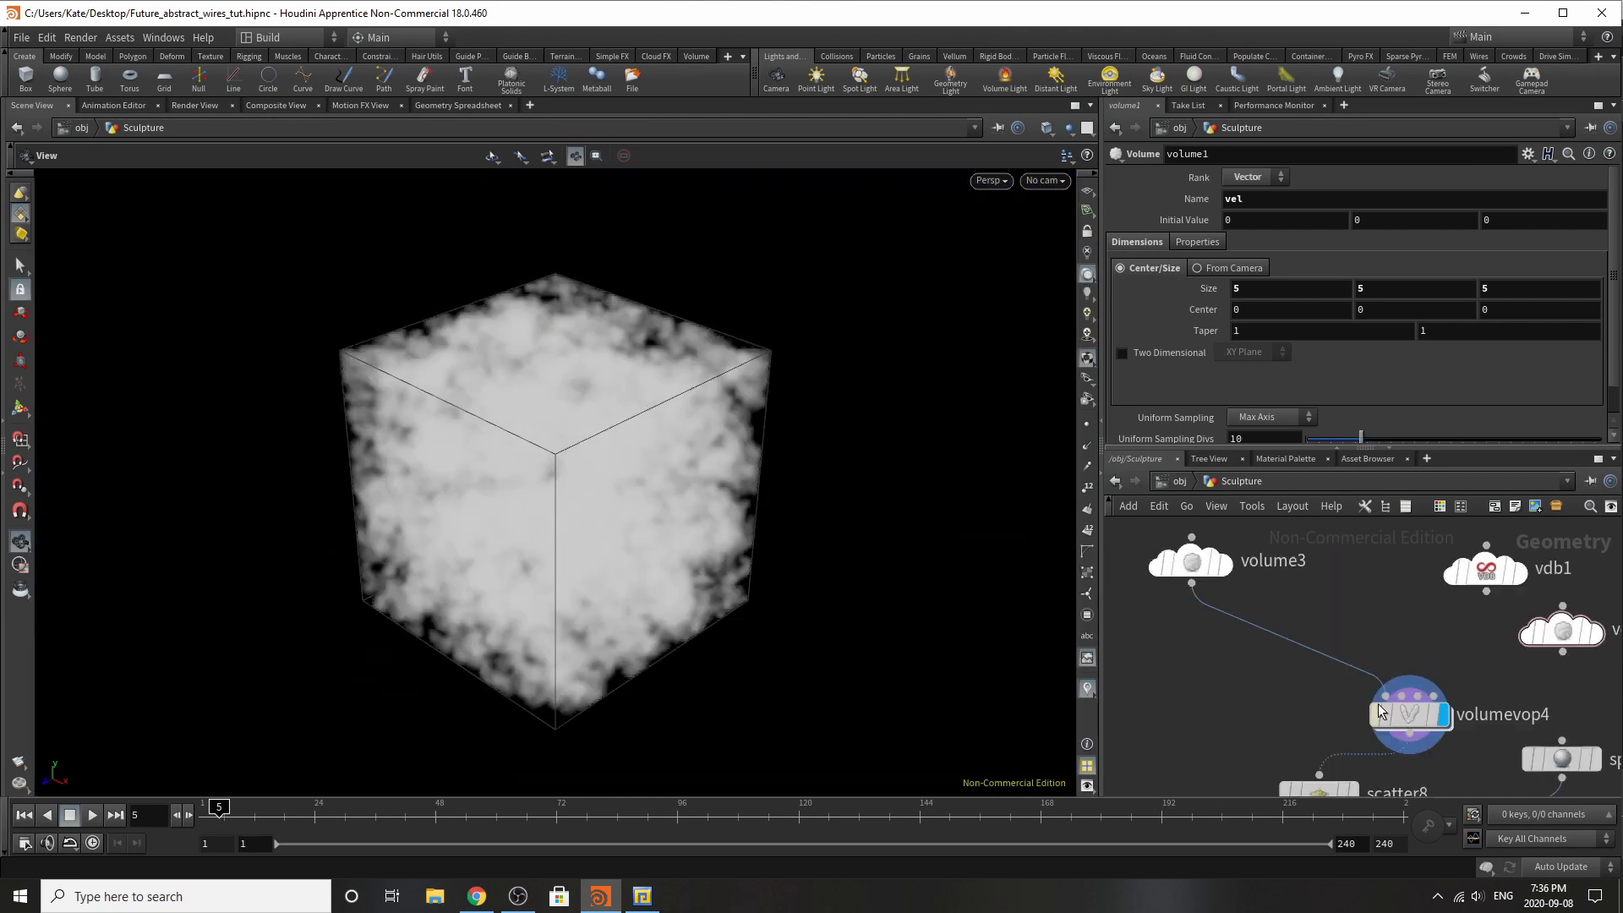
# Step: Move the volume3 node just above volumevop4 and review its size and uniform sampling parameters
pyautogui.moveTo(1195, 561); pyautogui.dragTo(1341, 643)
pyautogui.moveTo(1341, 642)
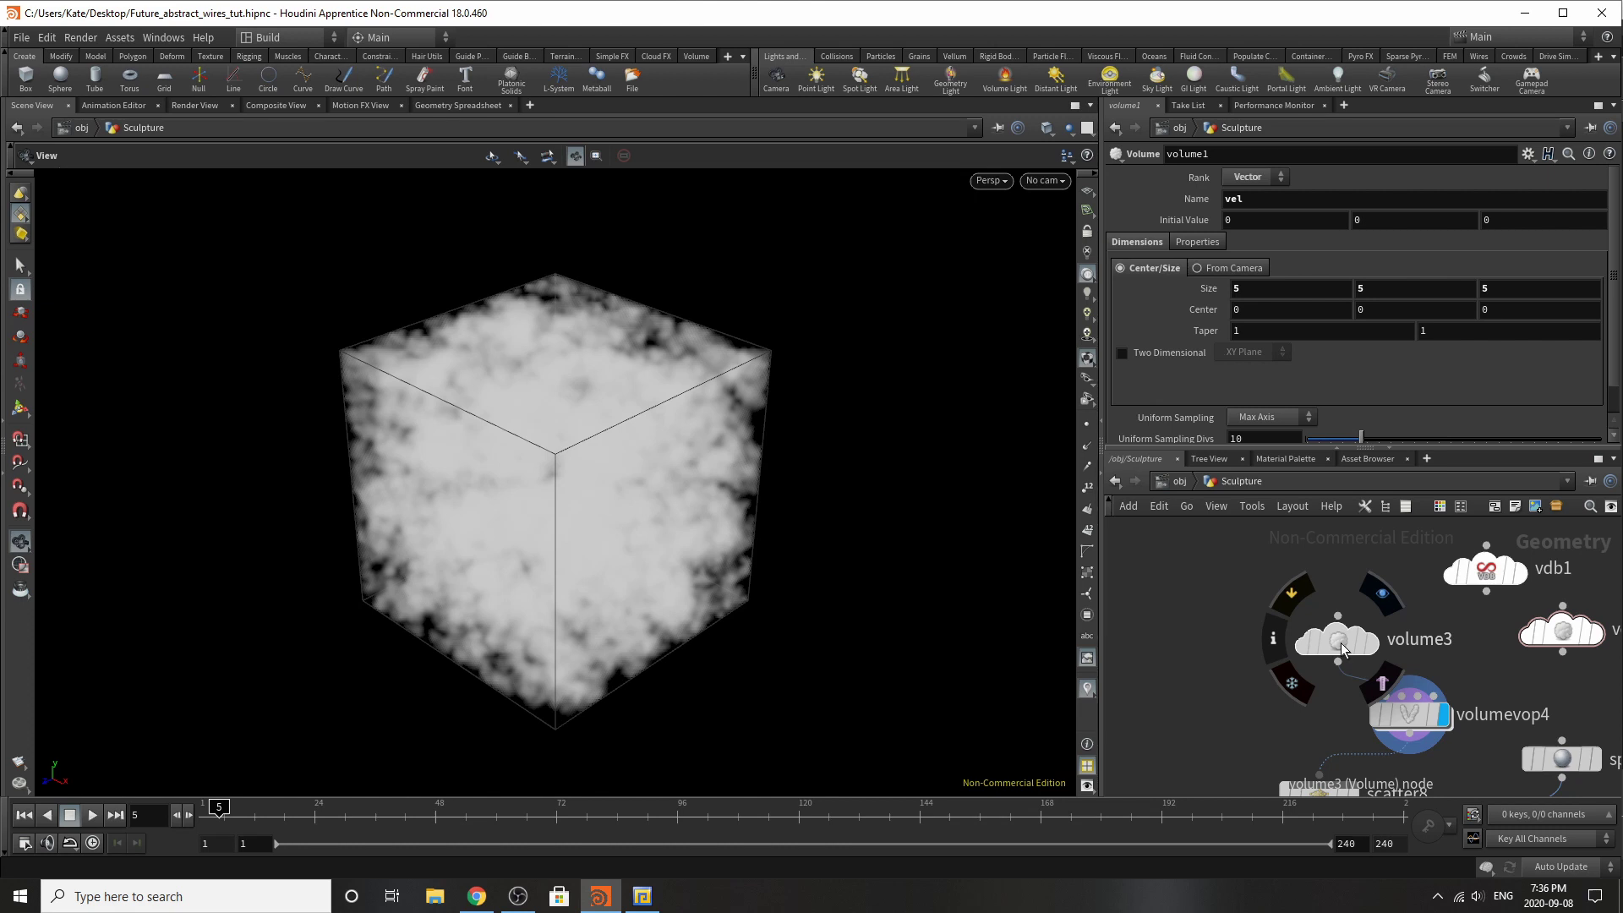
pyautogui.click(1341, 642)
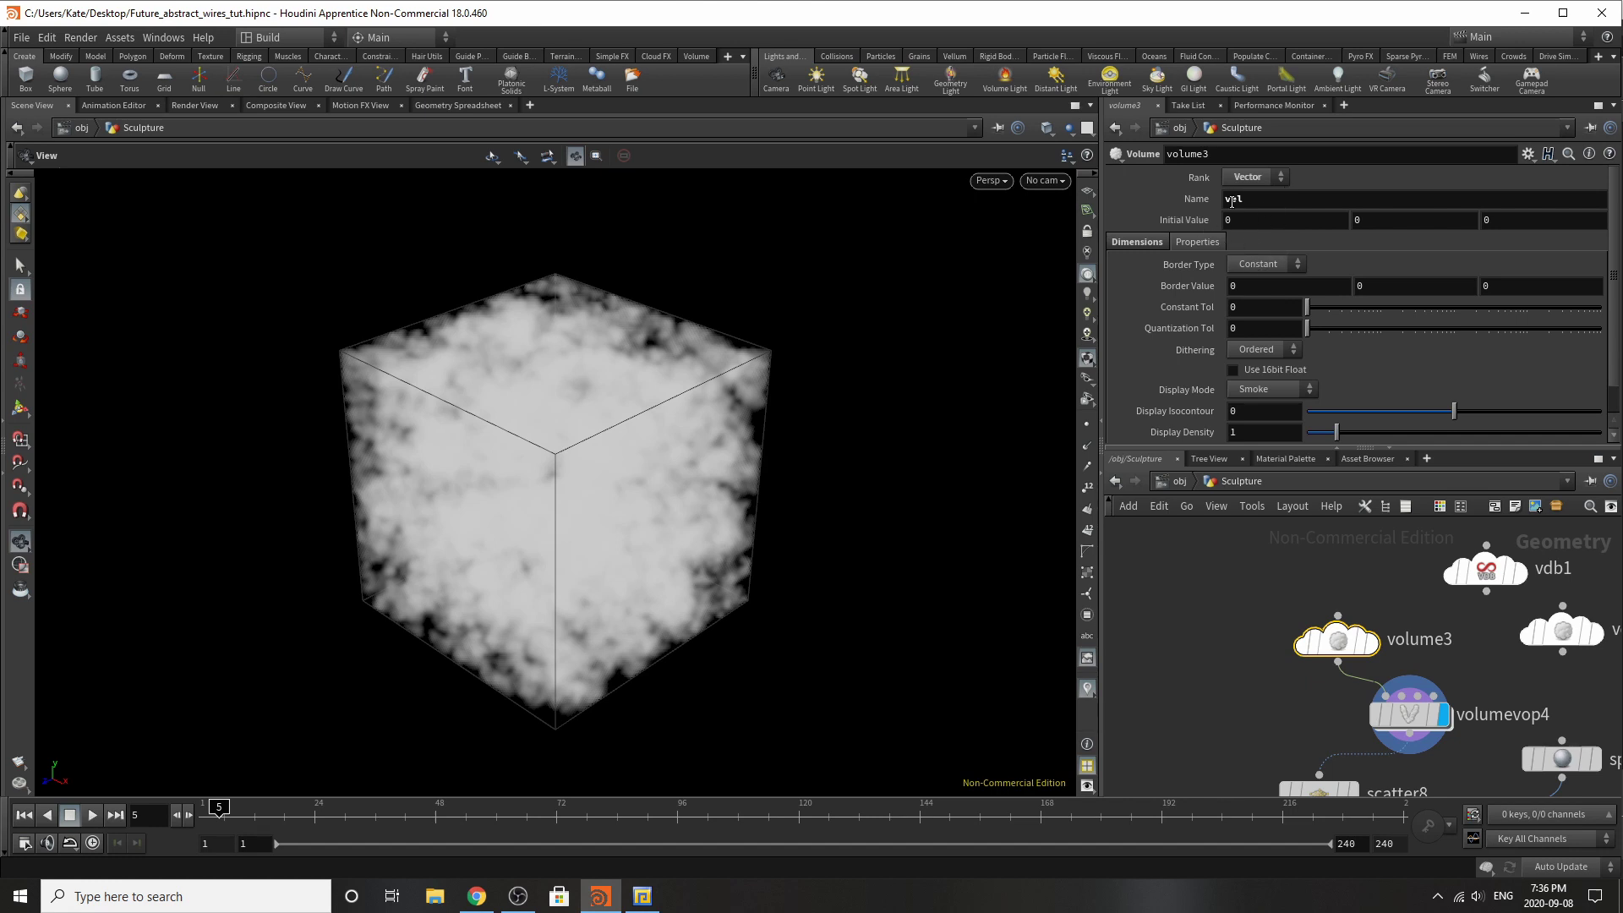
pyautogui.scroll(-1, 1192, 306)
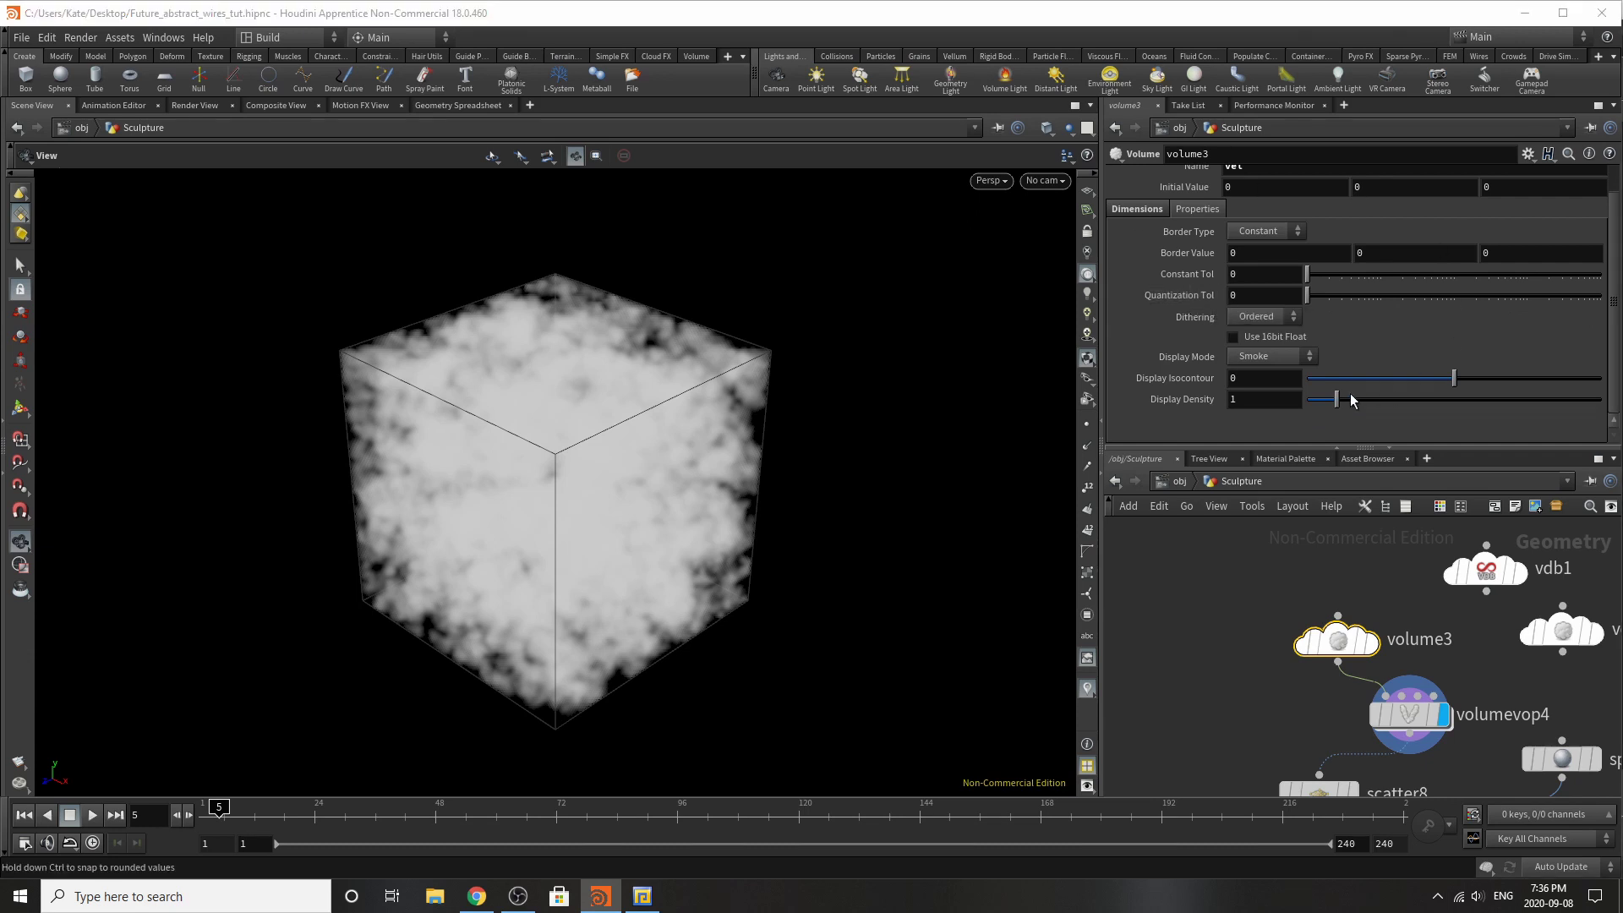
pyautogui.click(1137, 209)
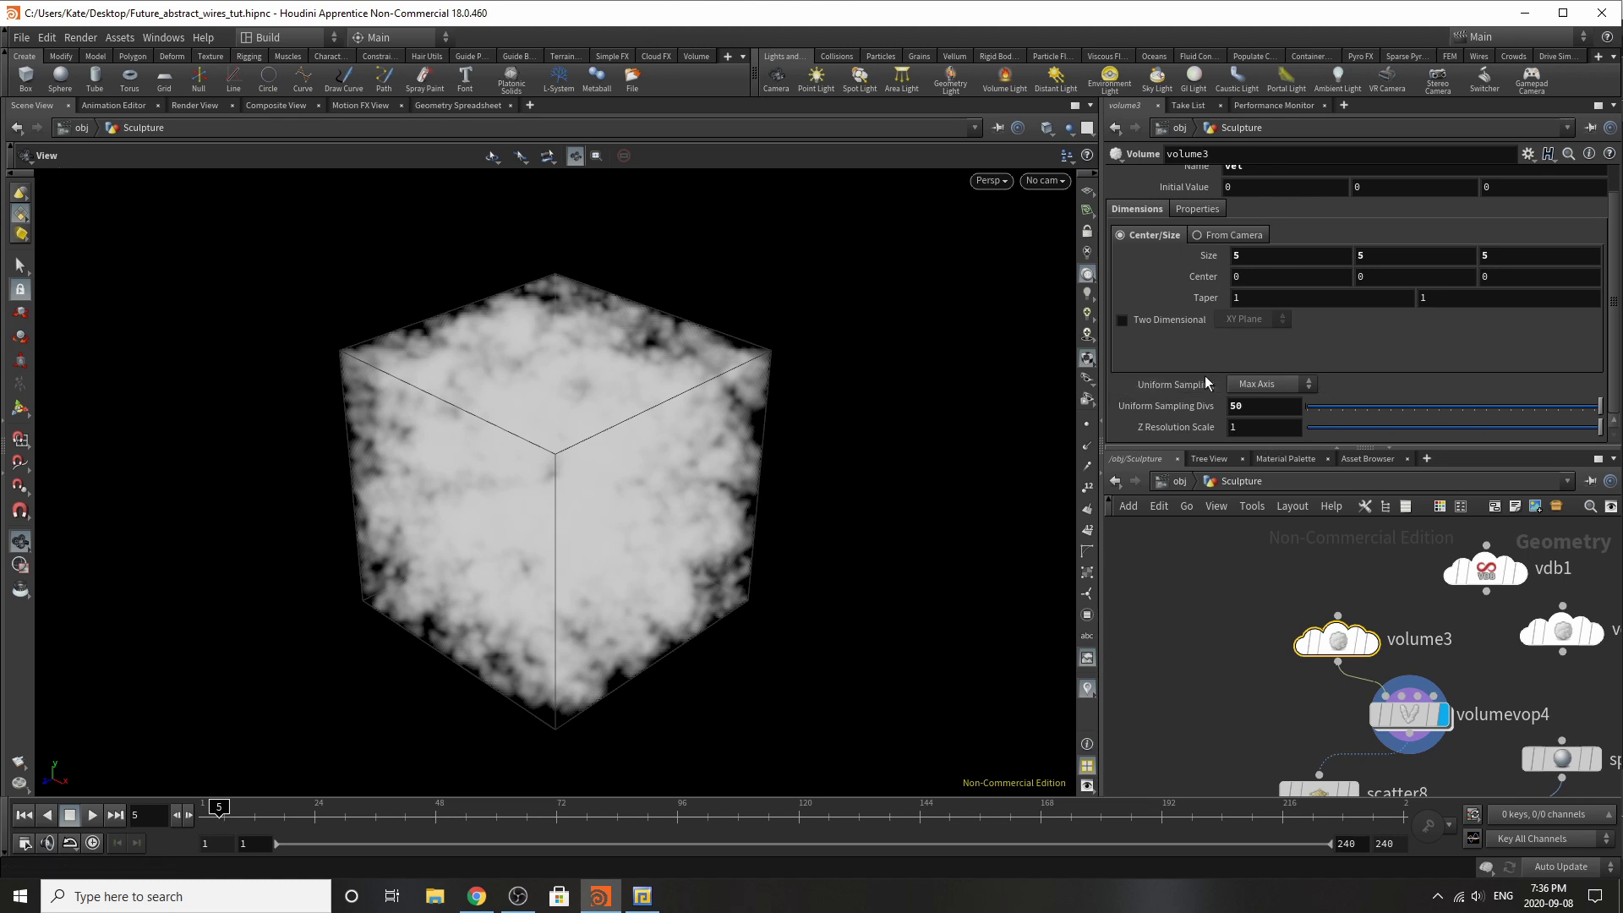
pyautogui.moveTo(1555, 406); pyautogui.dragTo(1601, 408)
pyautogui.moveTo(1411, 428); pyautogui.dragTo(1597, 428)
pyautogui.scroll(-2, 1203, 622)
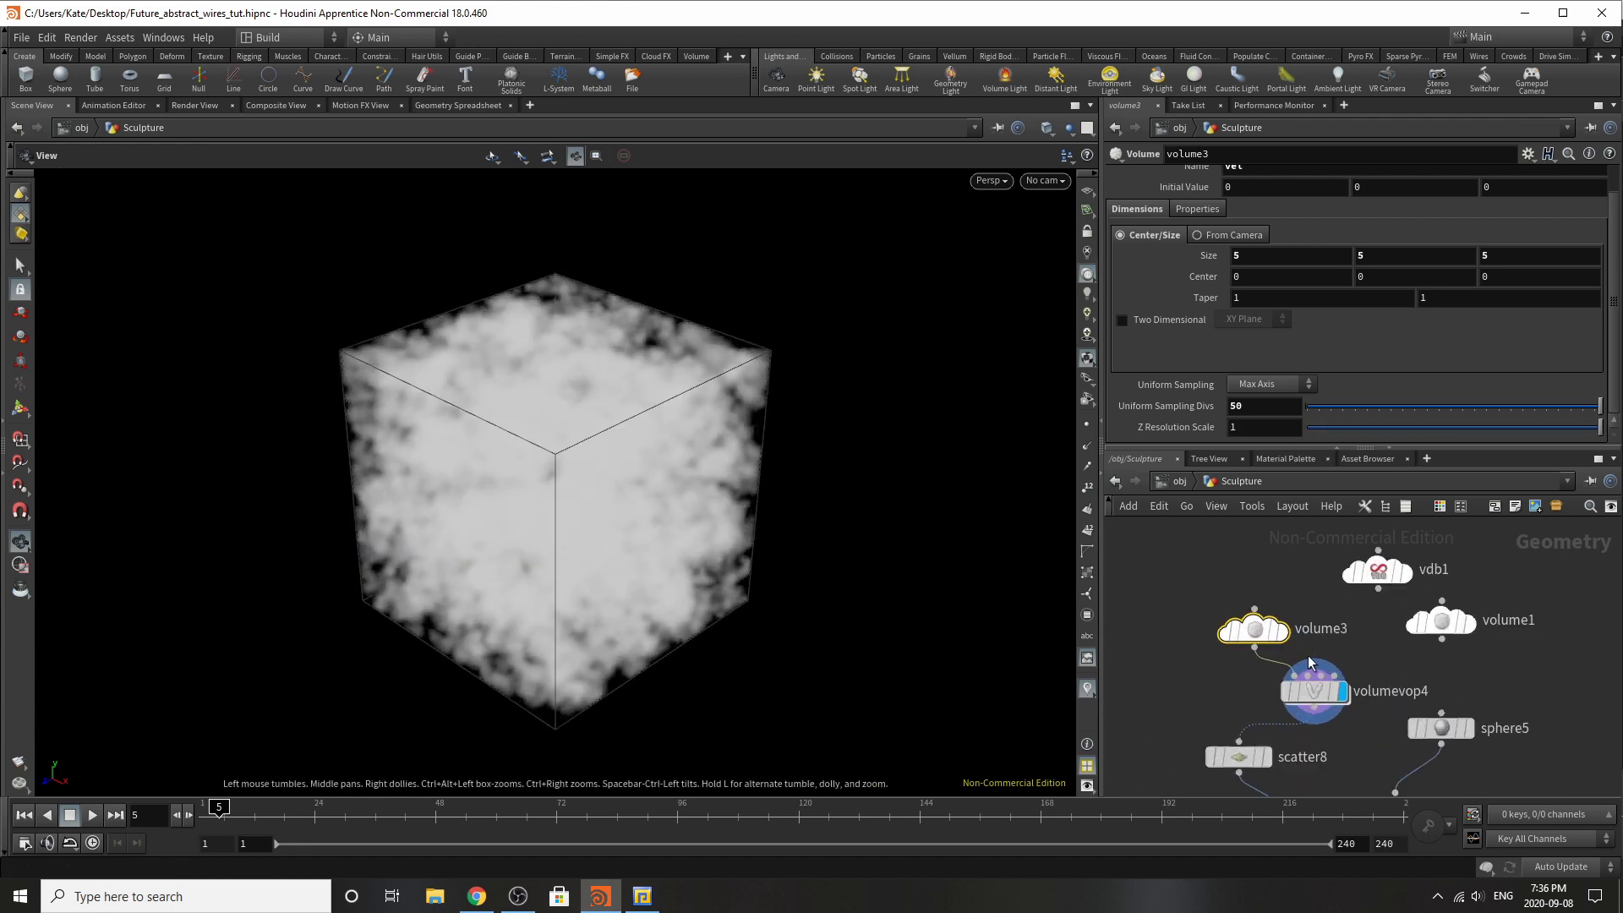
# Step: Place volumevop4 directly below volume3 and open its VOP network to inspect the global parameters and output nodes
pyautogui.moveTo(1323, 695); pyautogui.dragTo(1238, 693)
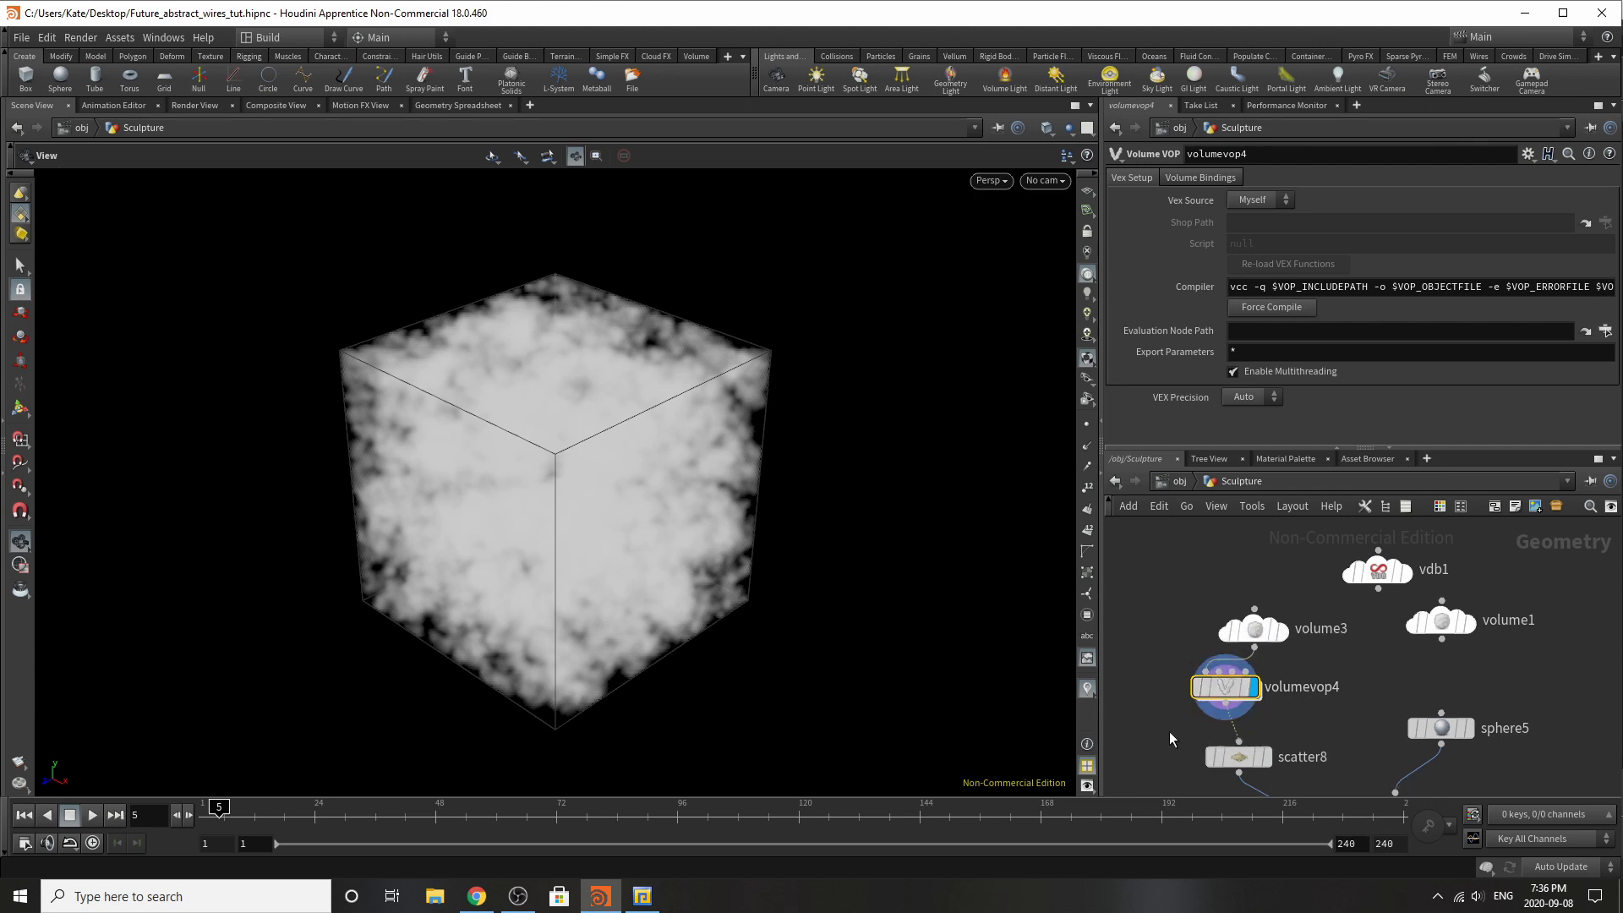
pyautogui.doubleClick(1227, 700)
pyautogui.moveTo(1365, 602); pyautogui.dragTo(1234, 570)
pyautogui.scroll(5, 1173, 613)
pyautogui.scroll(-3, 1583, 701)
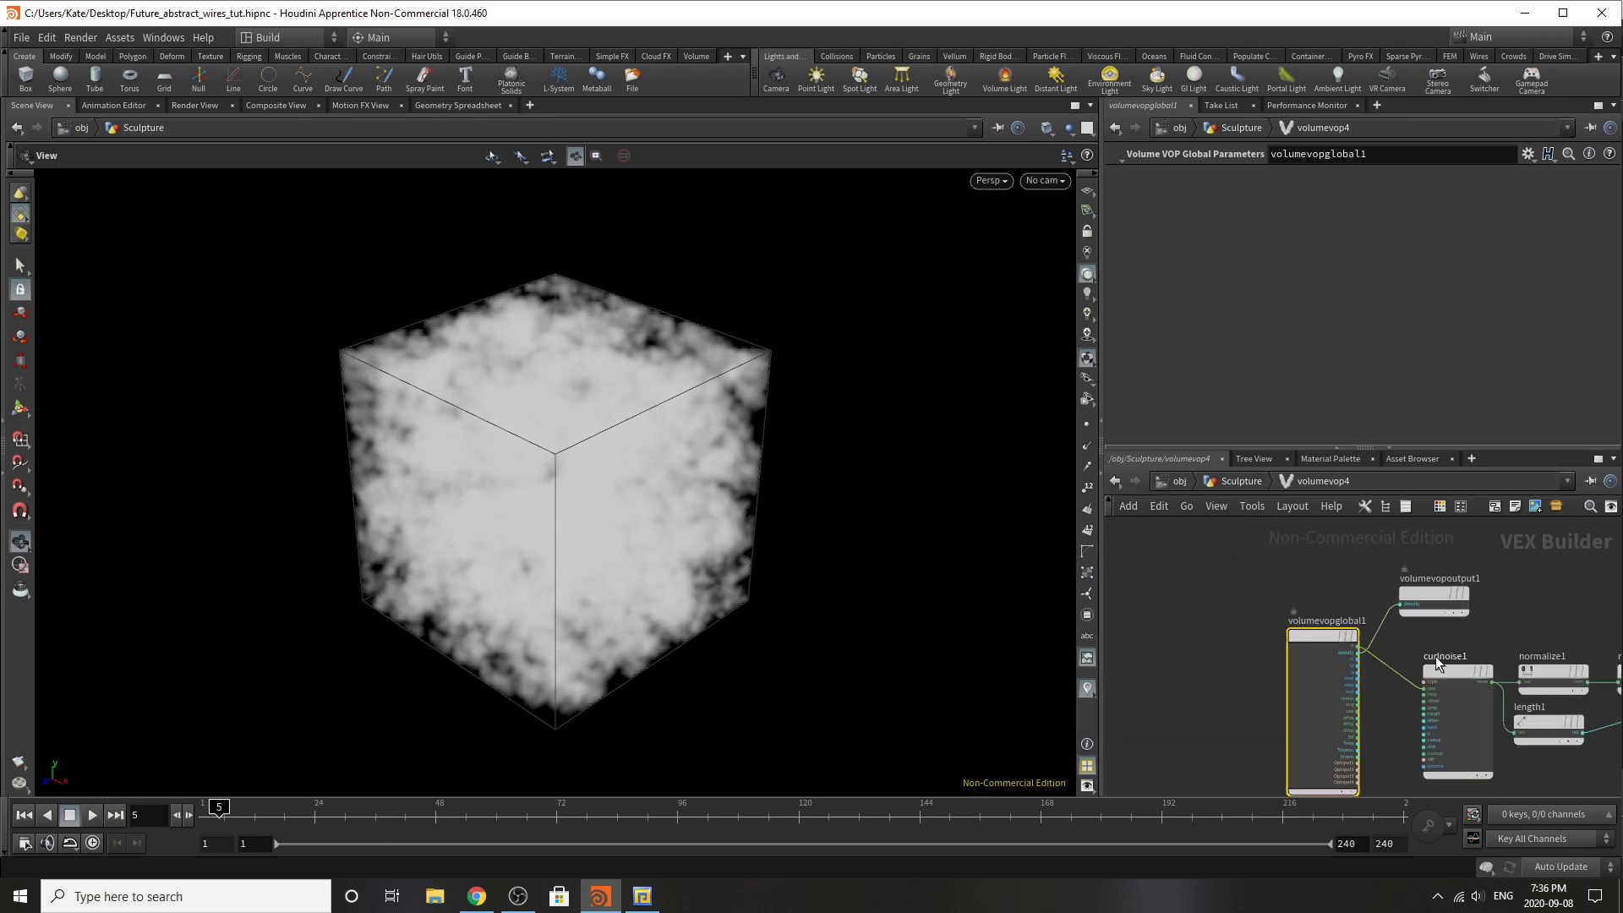
pyautogui.scroll(3, 1446, 659)
pyautogui.moveTo(1268, 627); pyautogui.dragTo(1244, 605)
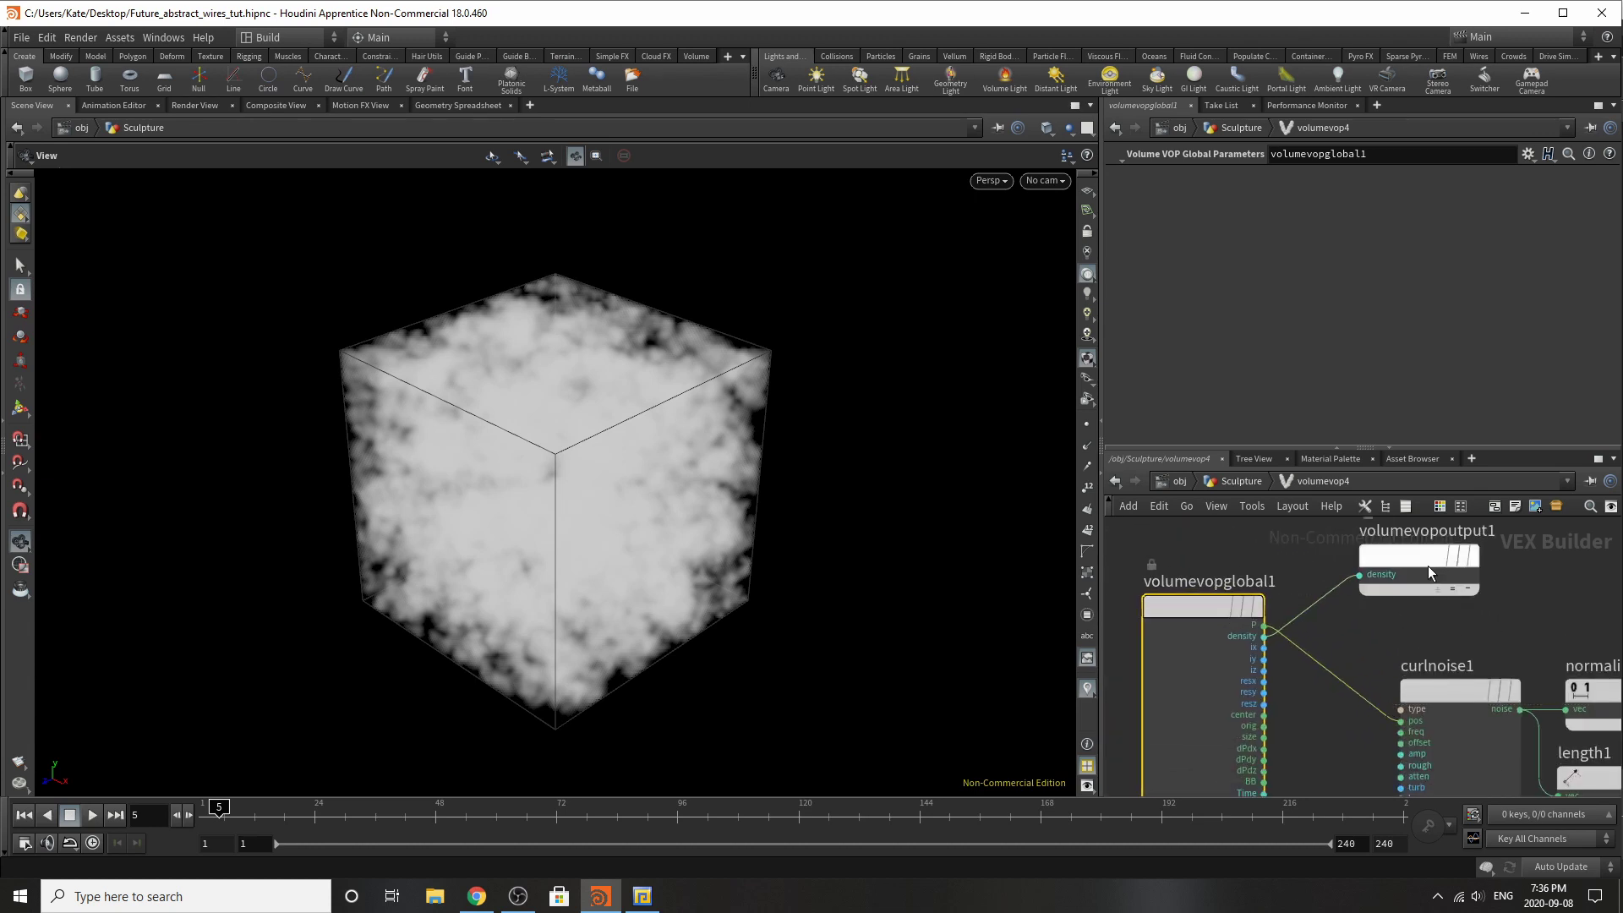
pyautogui.moveTo(1422, 565); pyautogui.dragTo(1398, 556)
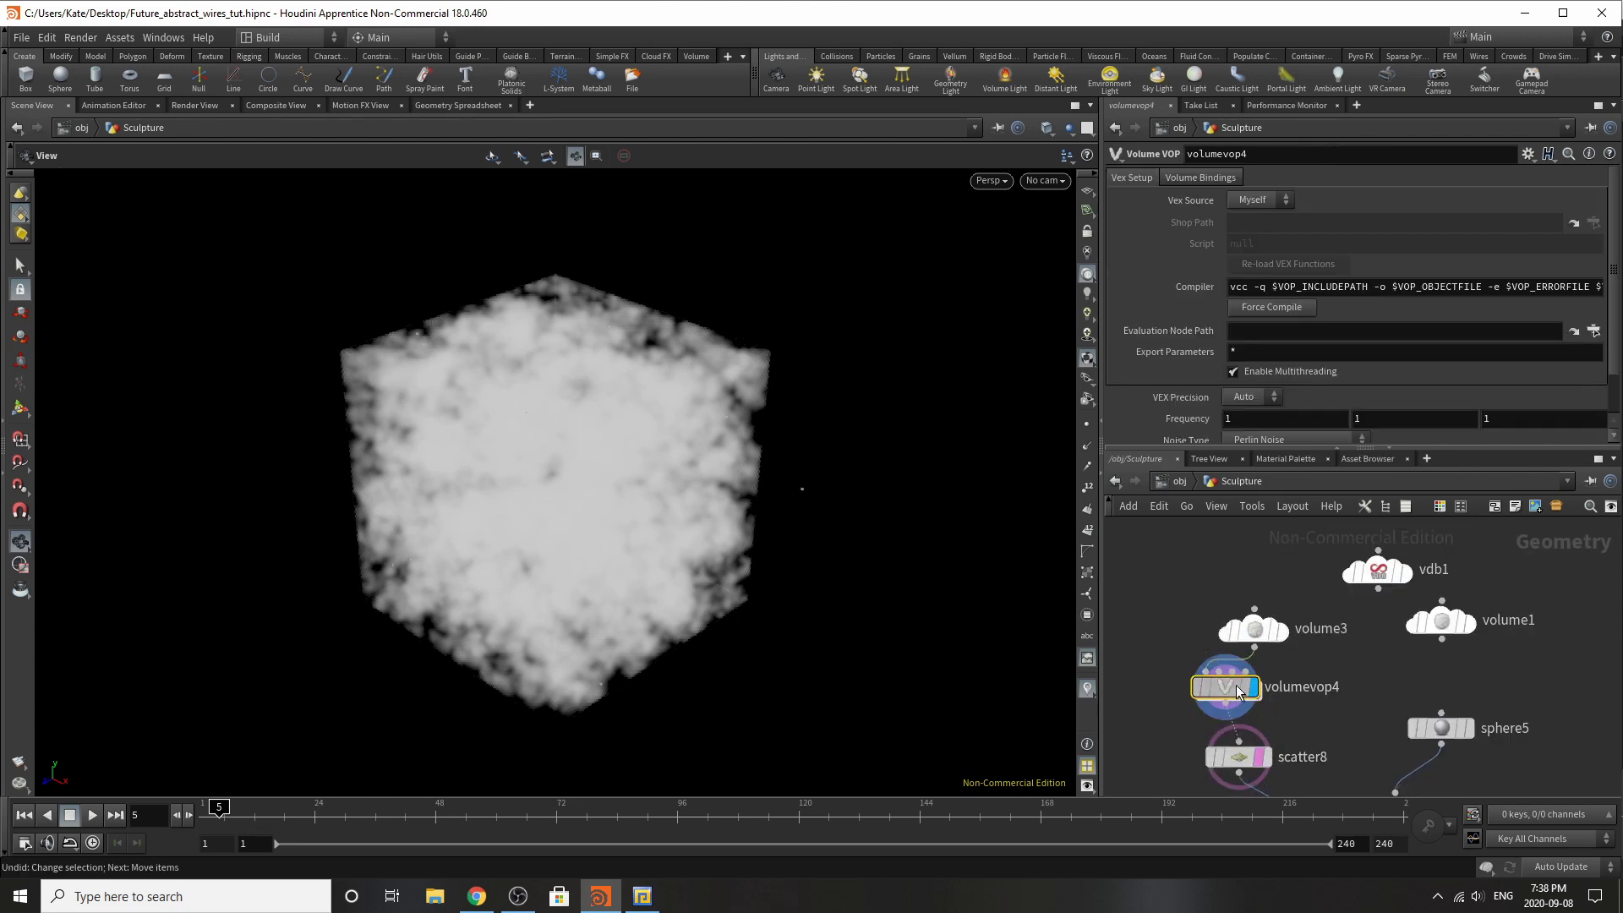
# Step: Enter the VOP network of the volumevop4 node
pyautogui.doubleClick(1236, 689)
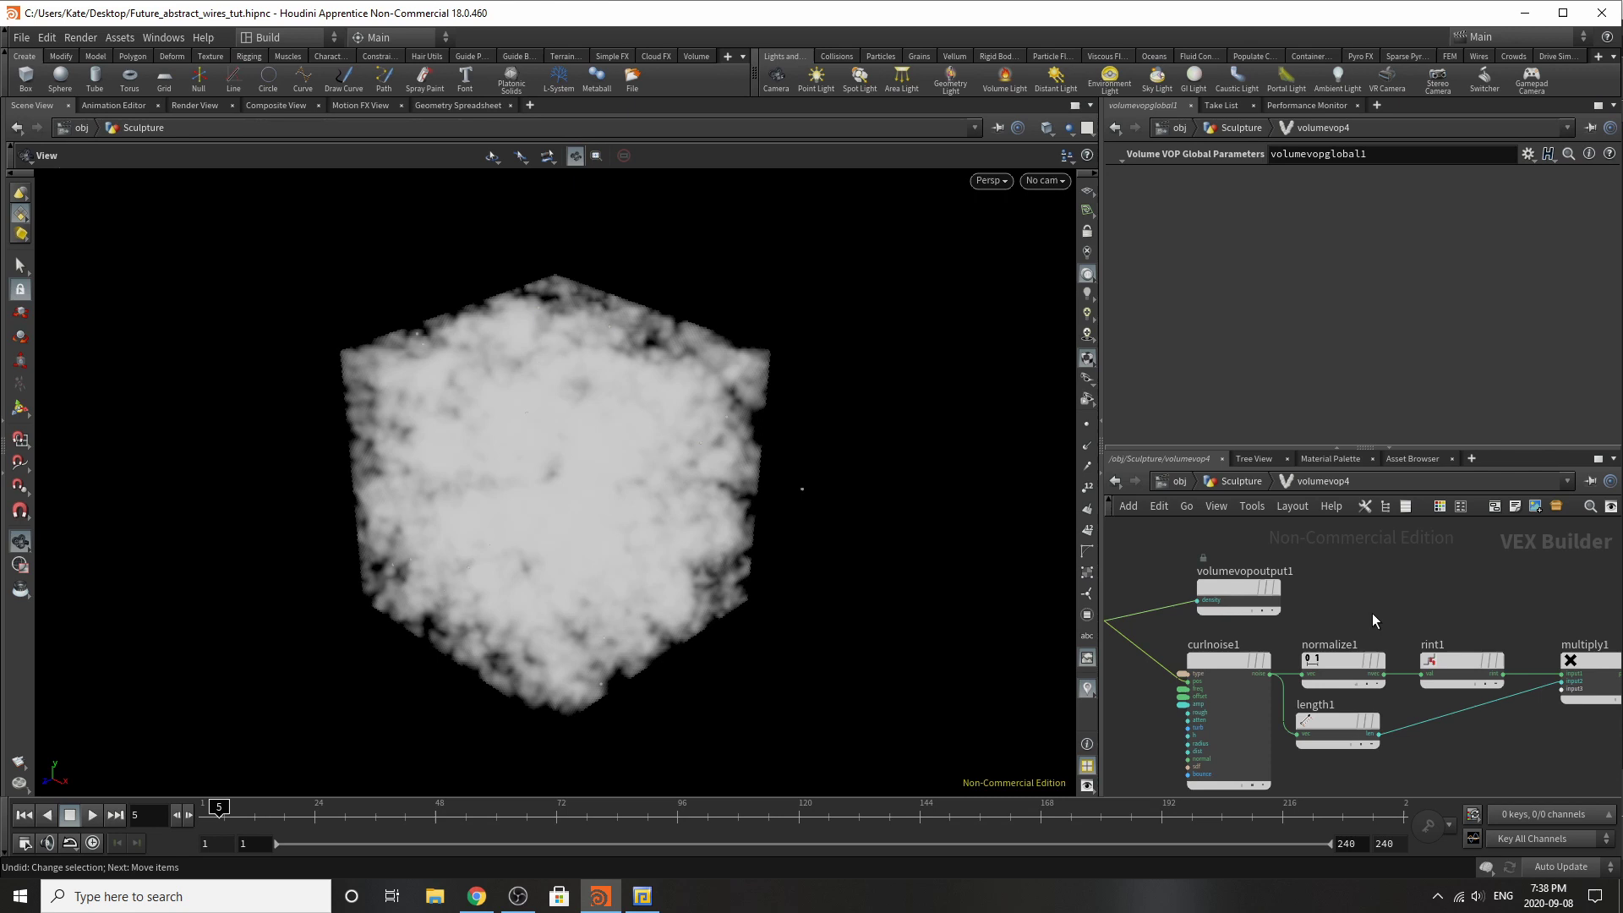
pyautogui.scroll(3, 1236, 597)
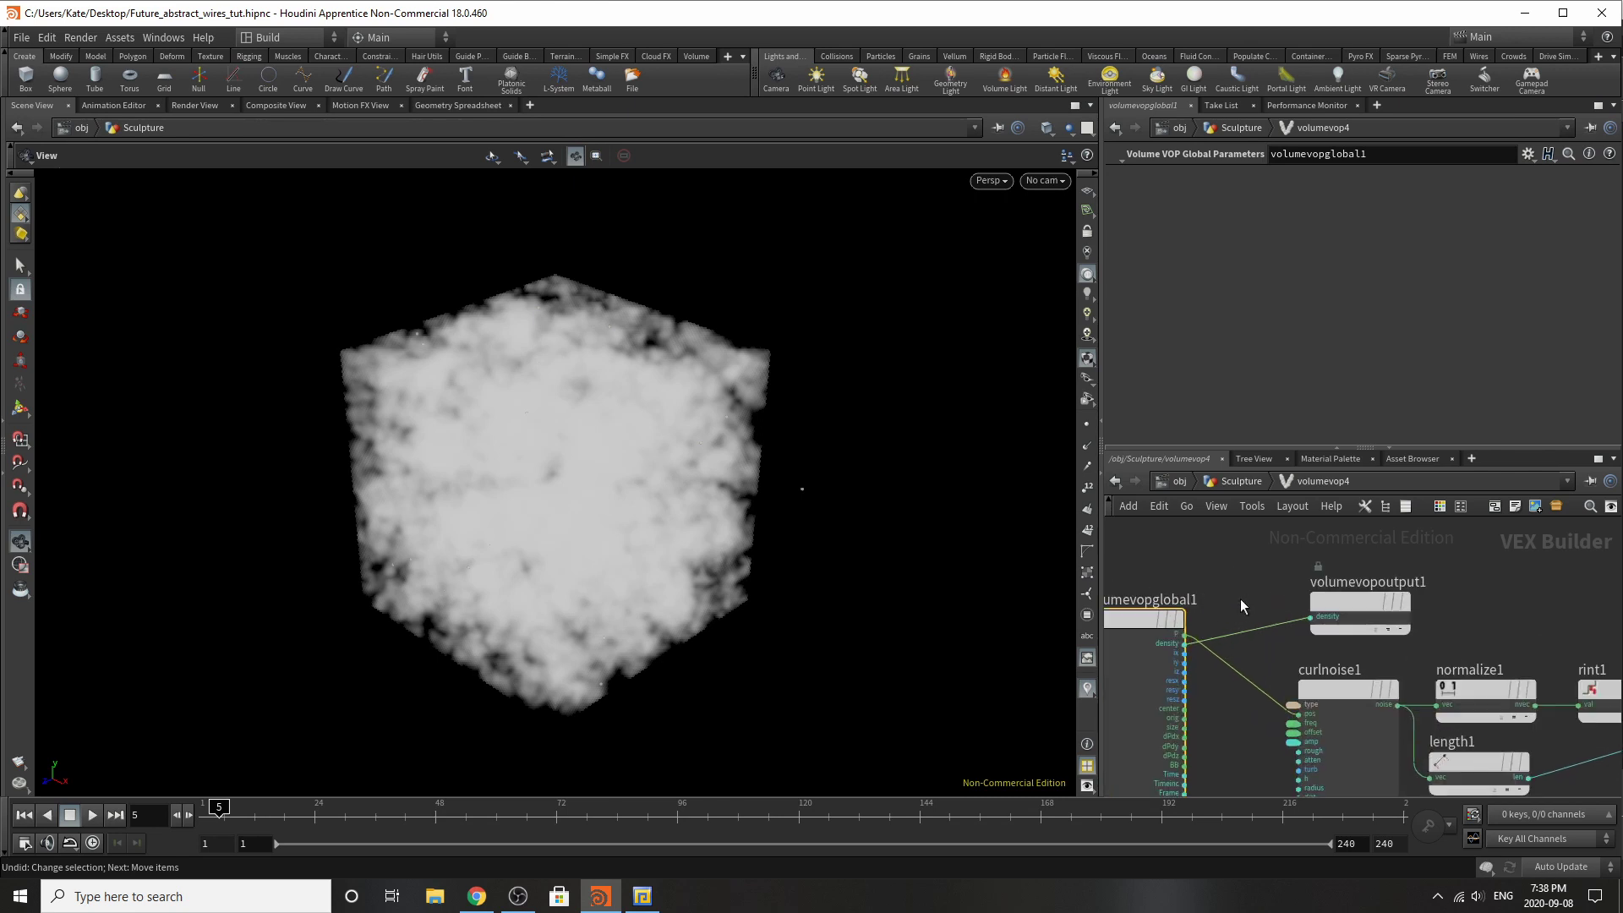
pyautogui.scroll(-2, 1433, 698)
pyautogui.scroll(3, 1183, 631)
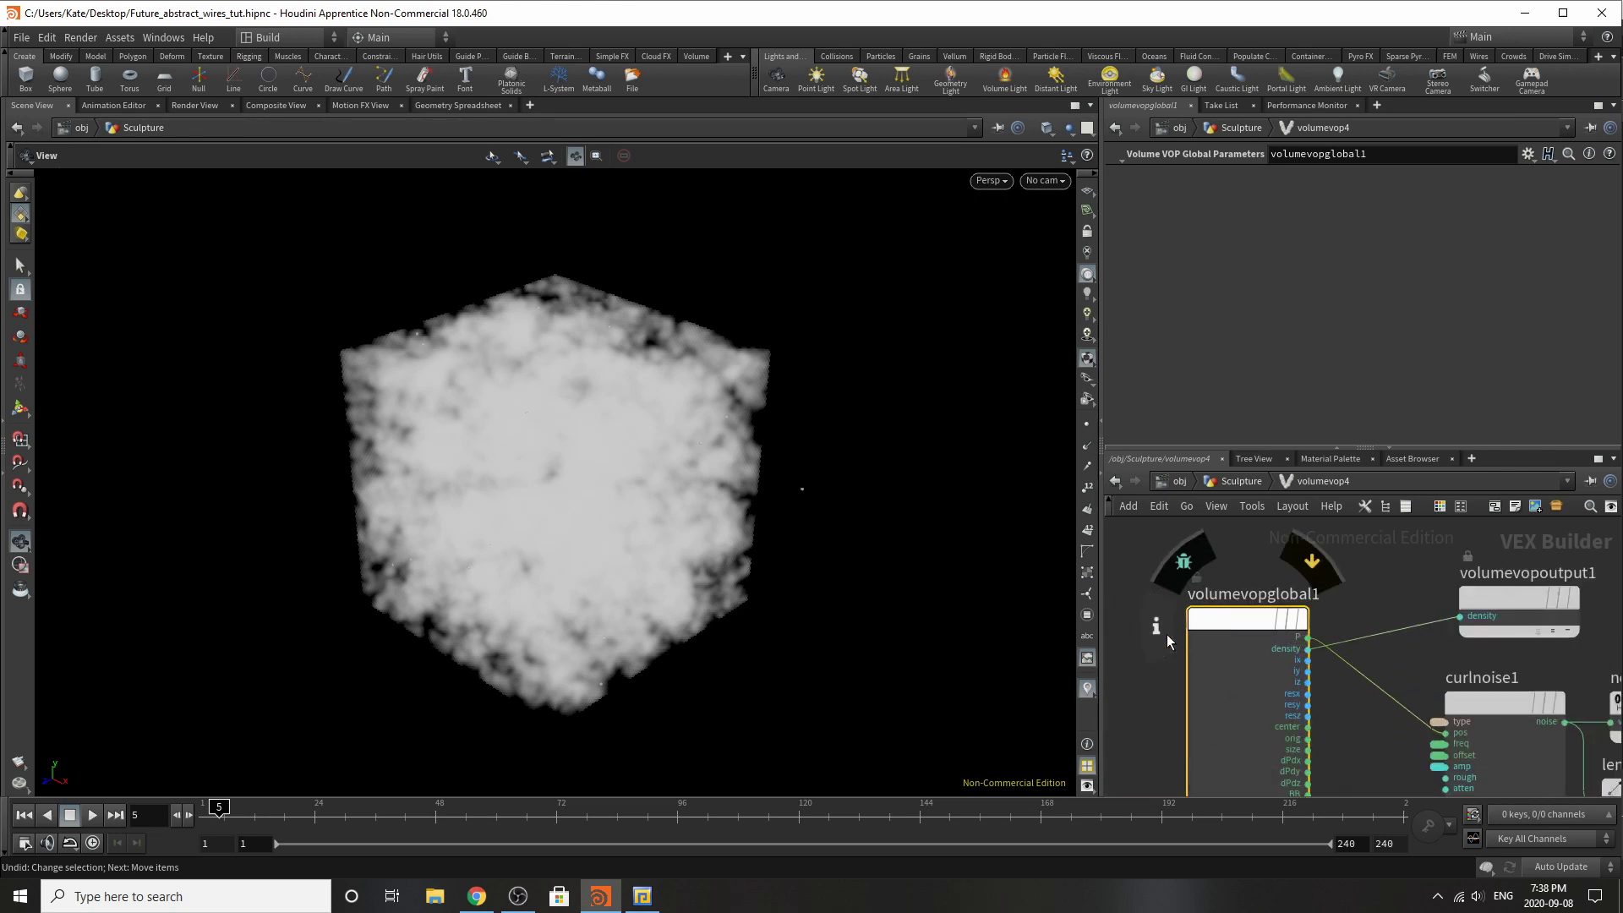
# Step: Open the node info of volumevopglobal1, go through its density, ix and P view outputs, and close it
pyautogui.click(1158, 627)
pyautogui.click(1334, 517)
pyautogui.click(1328, 554)
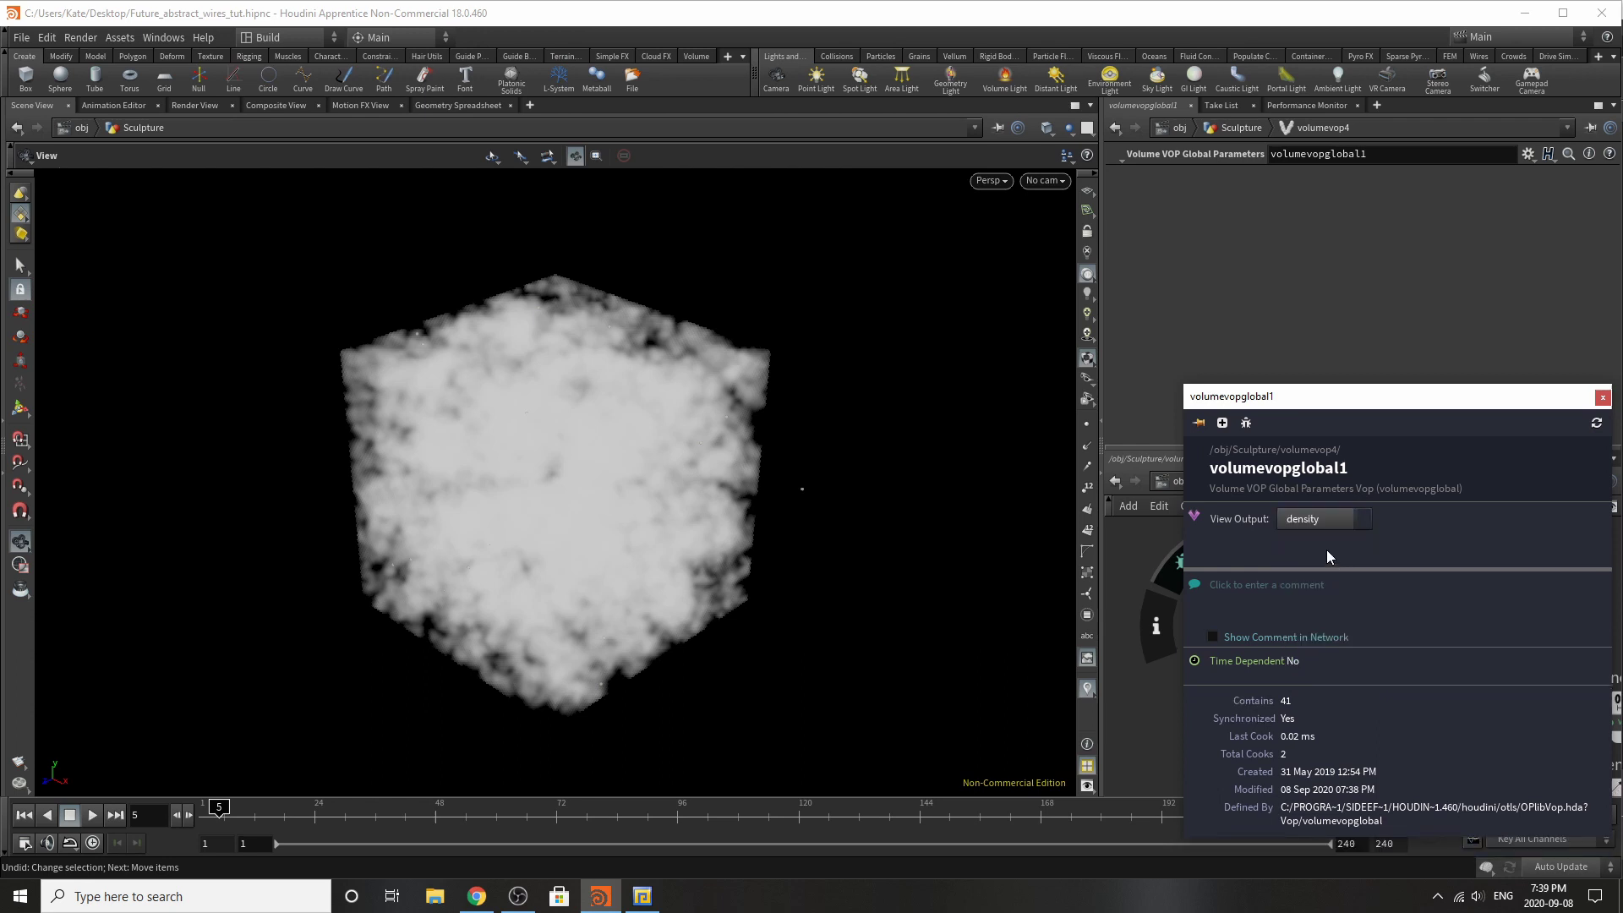
pyautogui.click(1336, 519)
pyautogui.click(1324, 574)
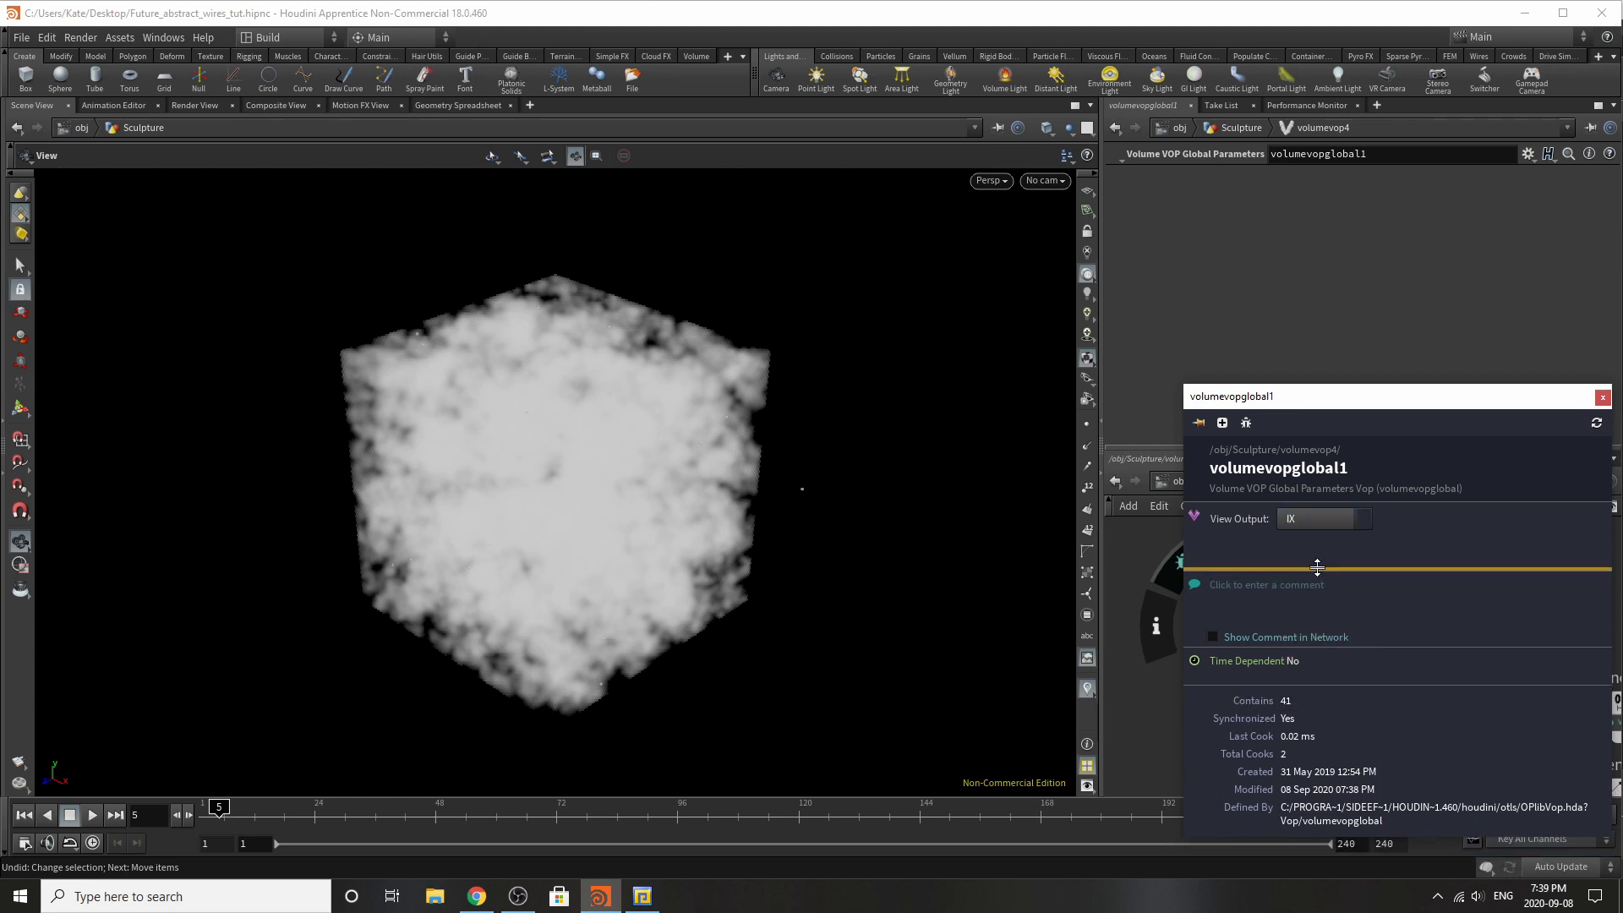
pyautogui.click(1325, 522)
pyautogui.click(1315, 541)
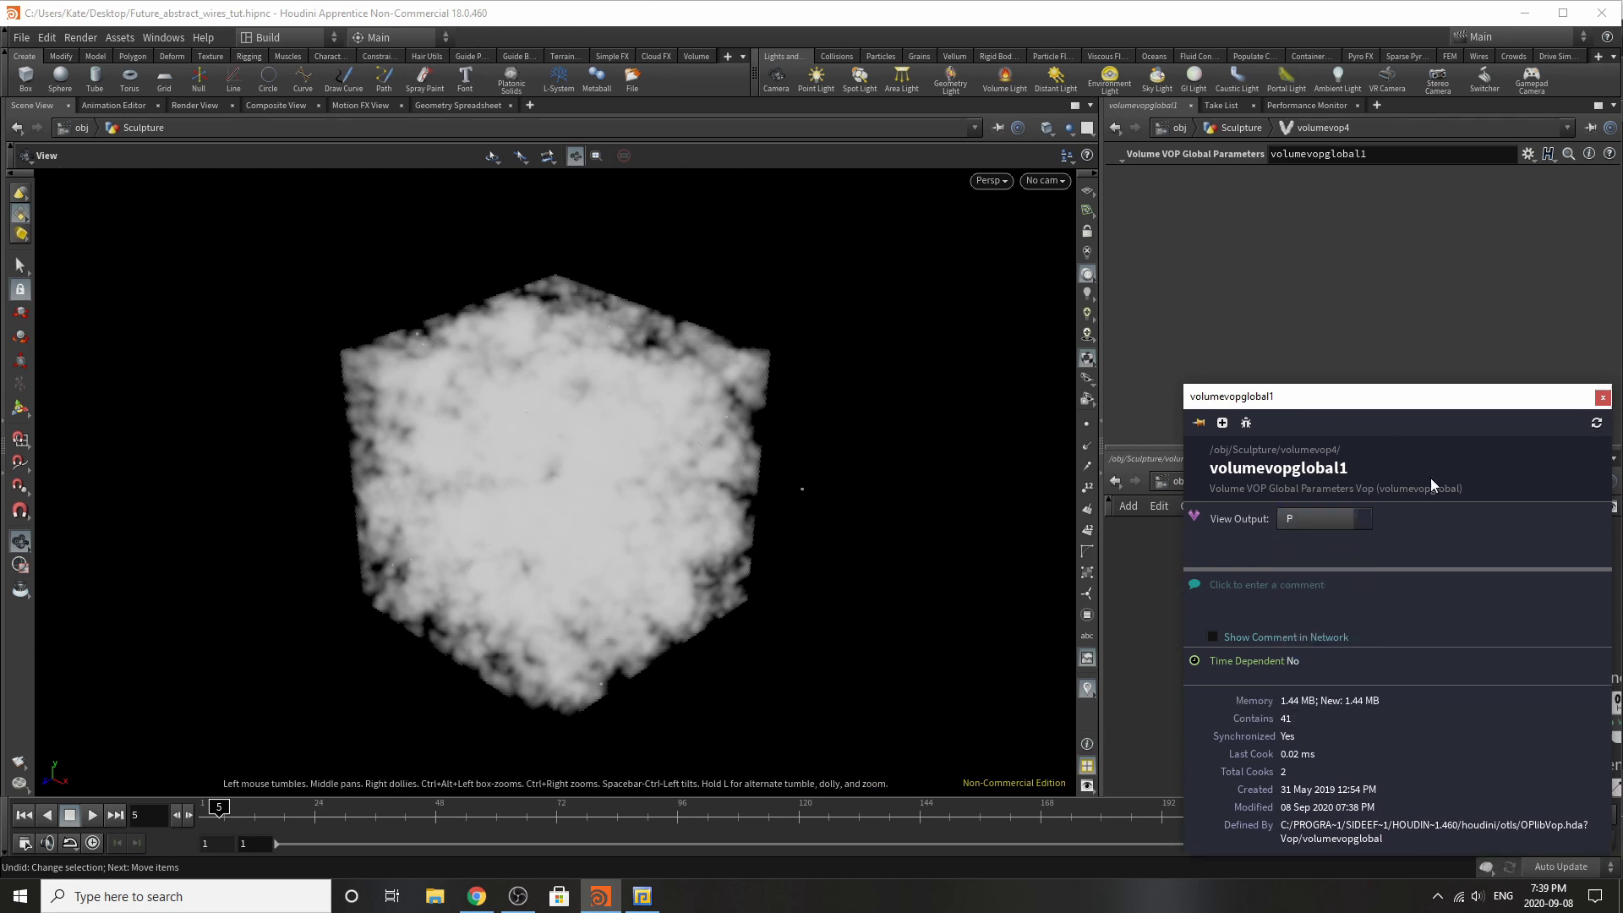
pyautogui.click(1603, 397)
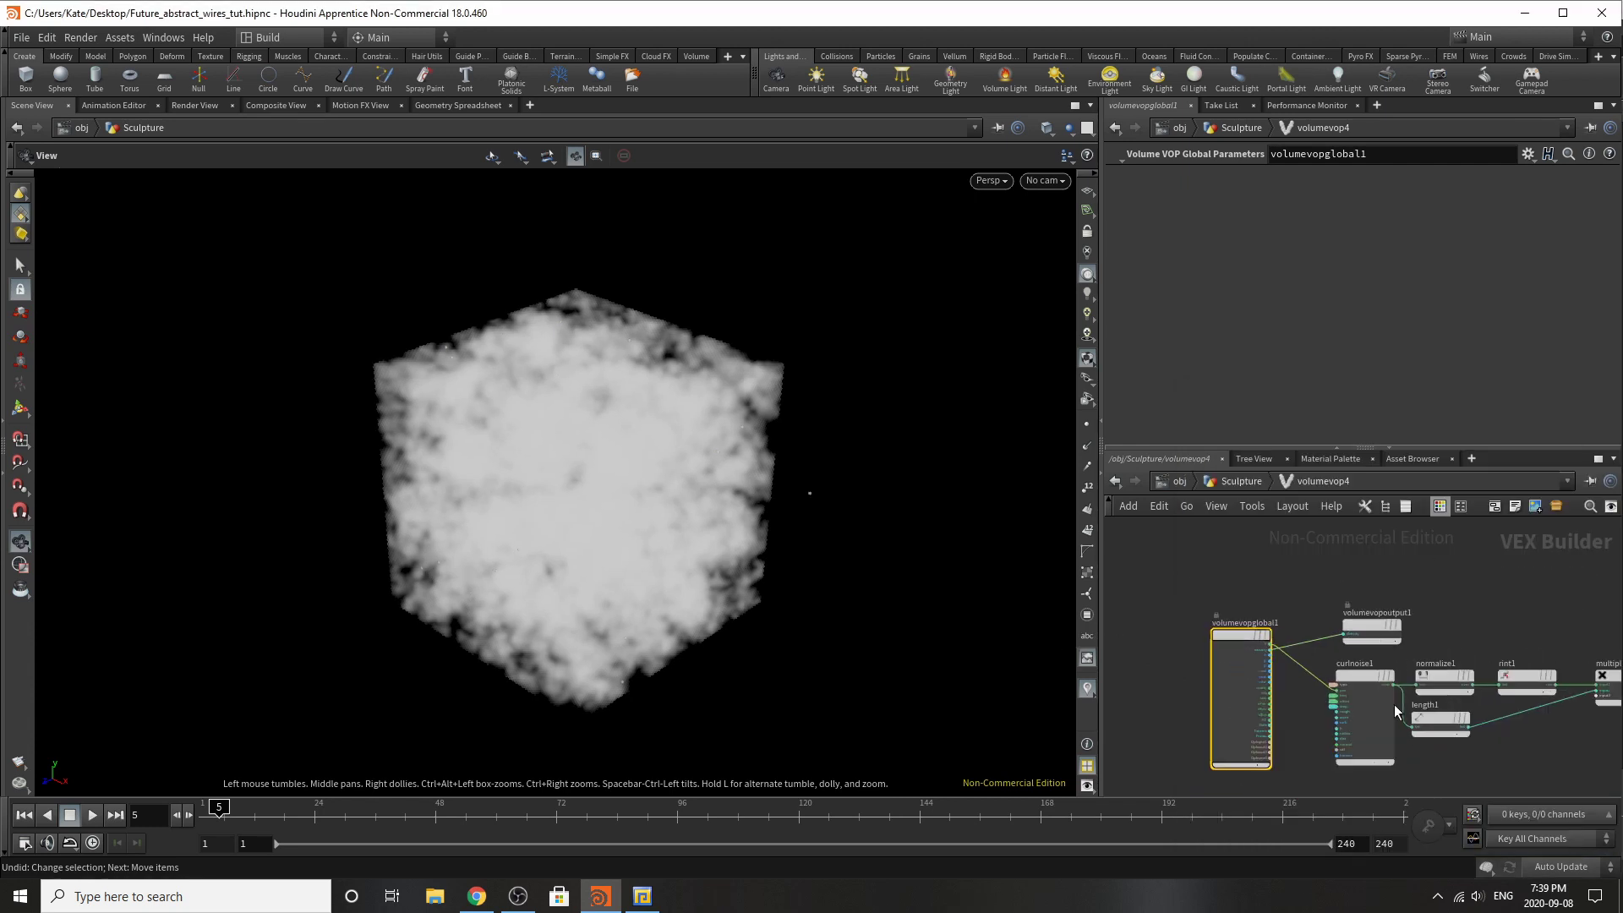
# Step: Inspect the bind1 node's parameters and the view output options in its node info
pyautogui.scroll(4, 1617, 678)
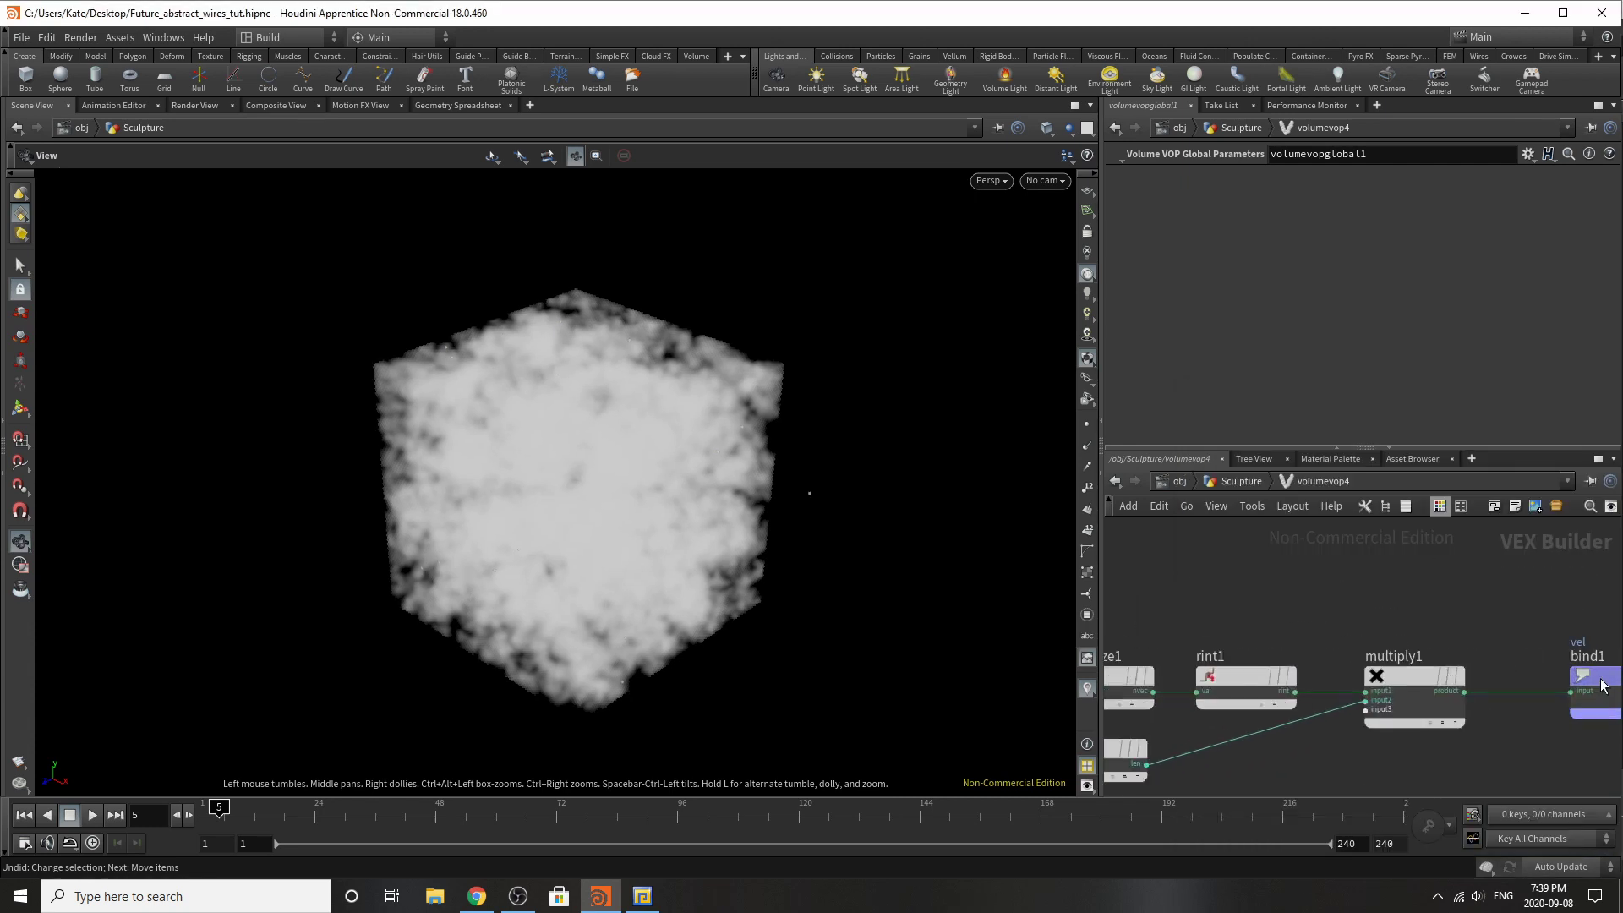
pyautogui.click(1591, 676)
pyautogui.moveTo(1593, 678)
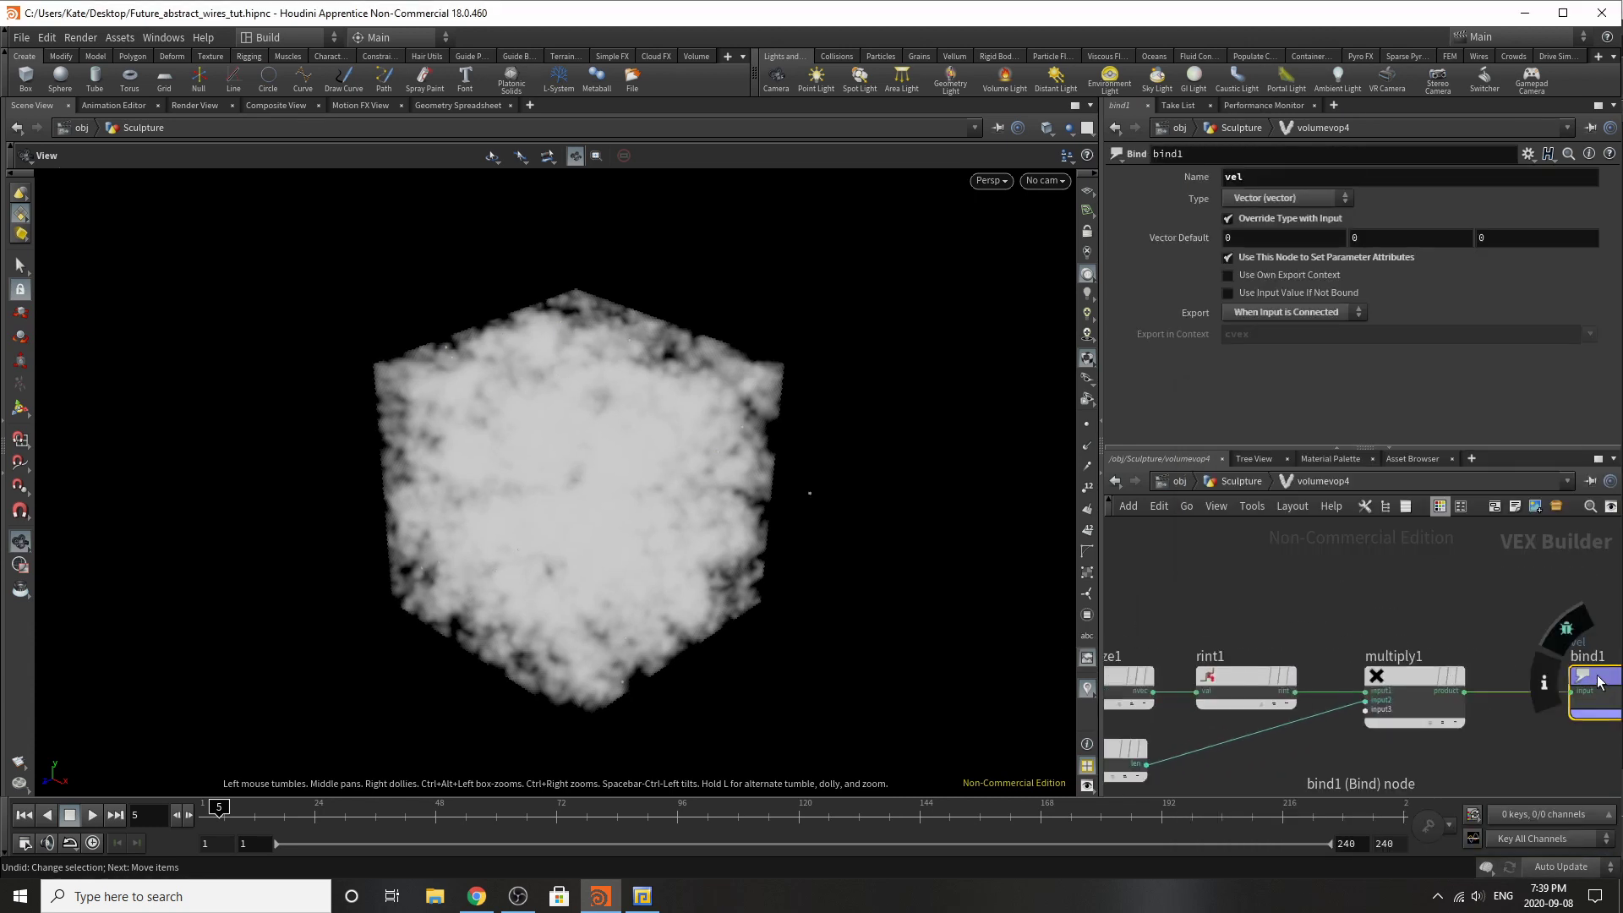
pyautogui.click(1542, 683)
pyautogui.click(1243, 567)
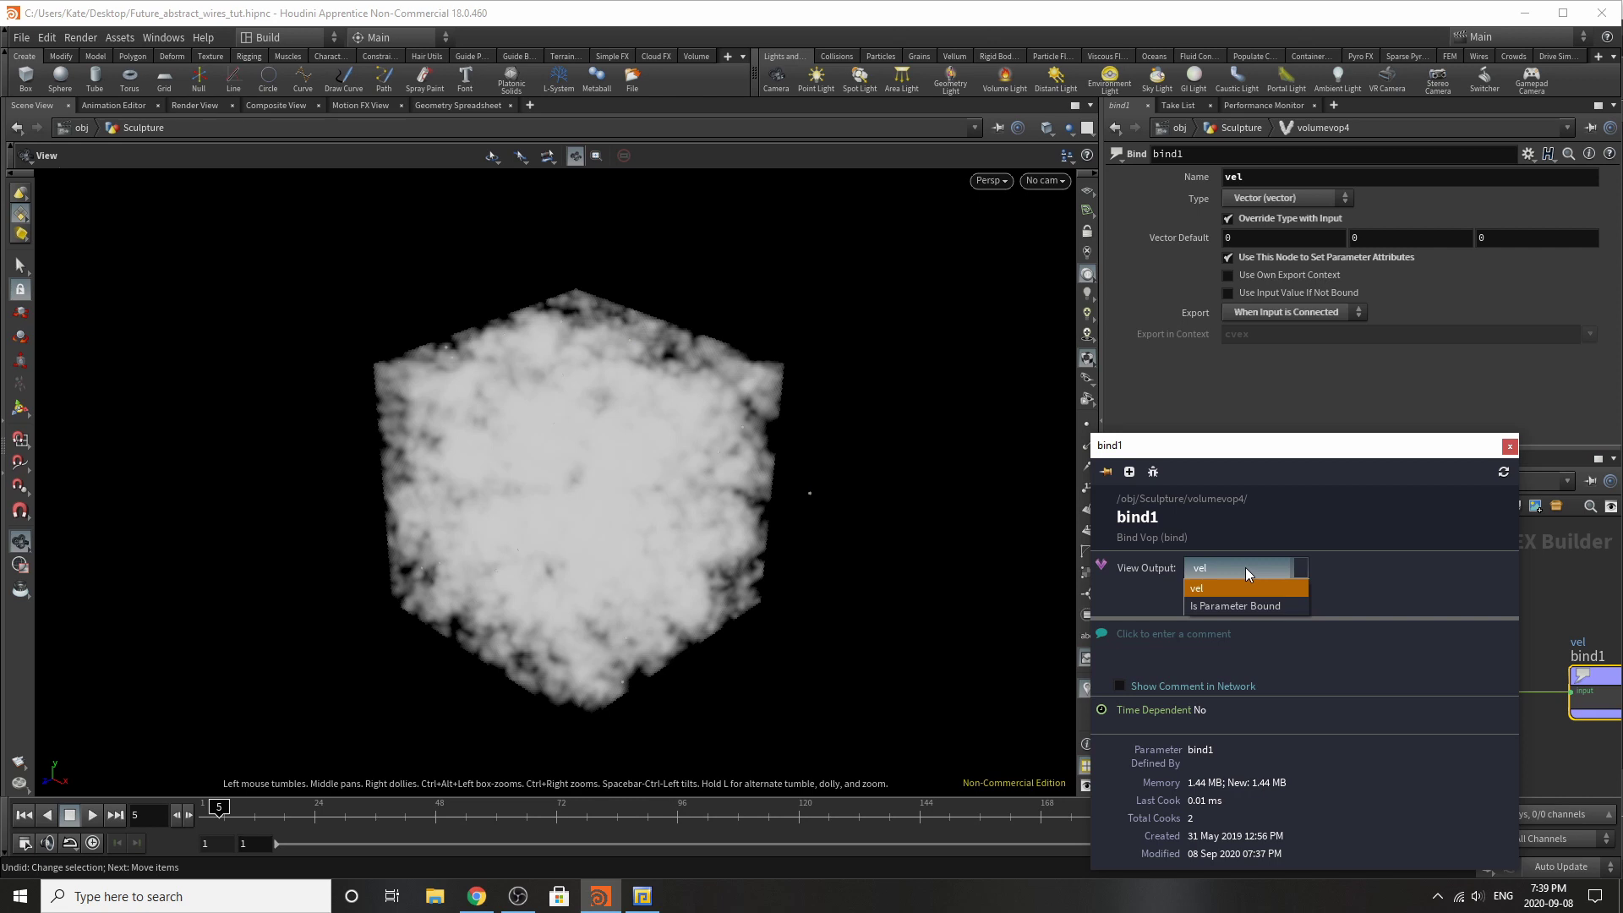
pyautogui.click(1508, 448)
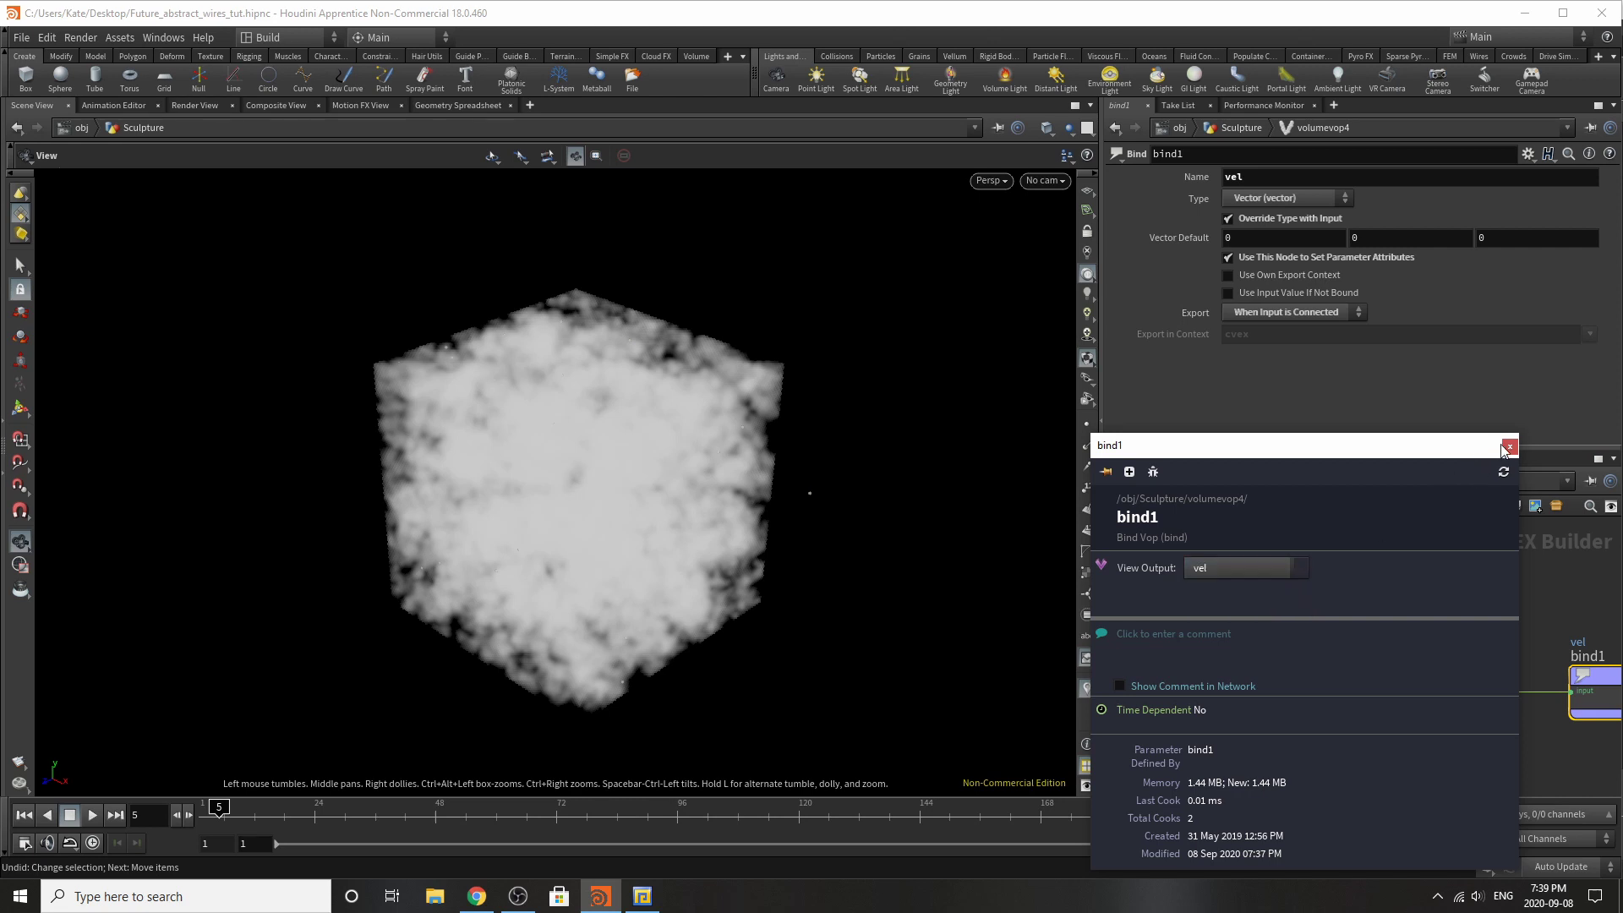
pyautogui.click(1510, 447)
# Step: Show the parameters of the curlnoise1 node
pyautogui.scroll(-4, 1406, 646)
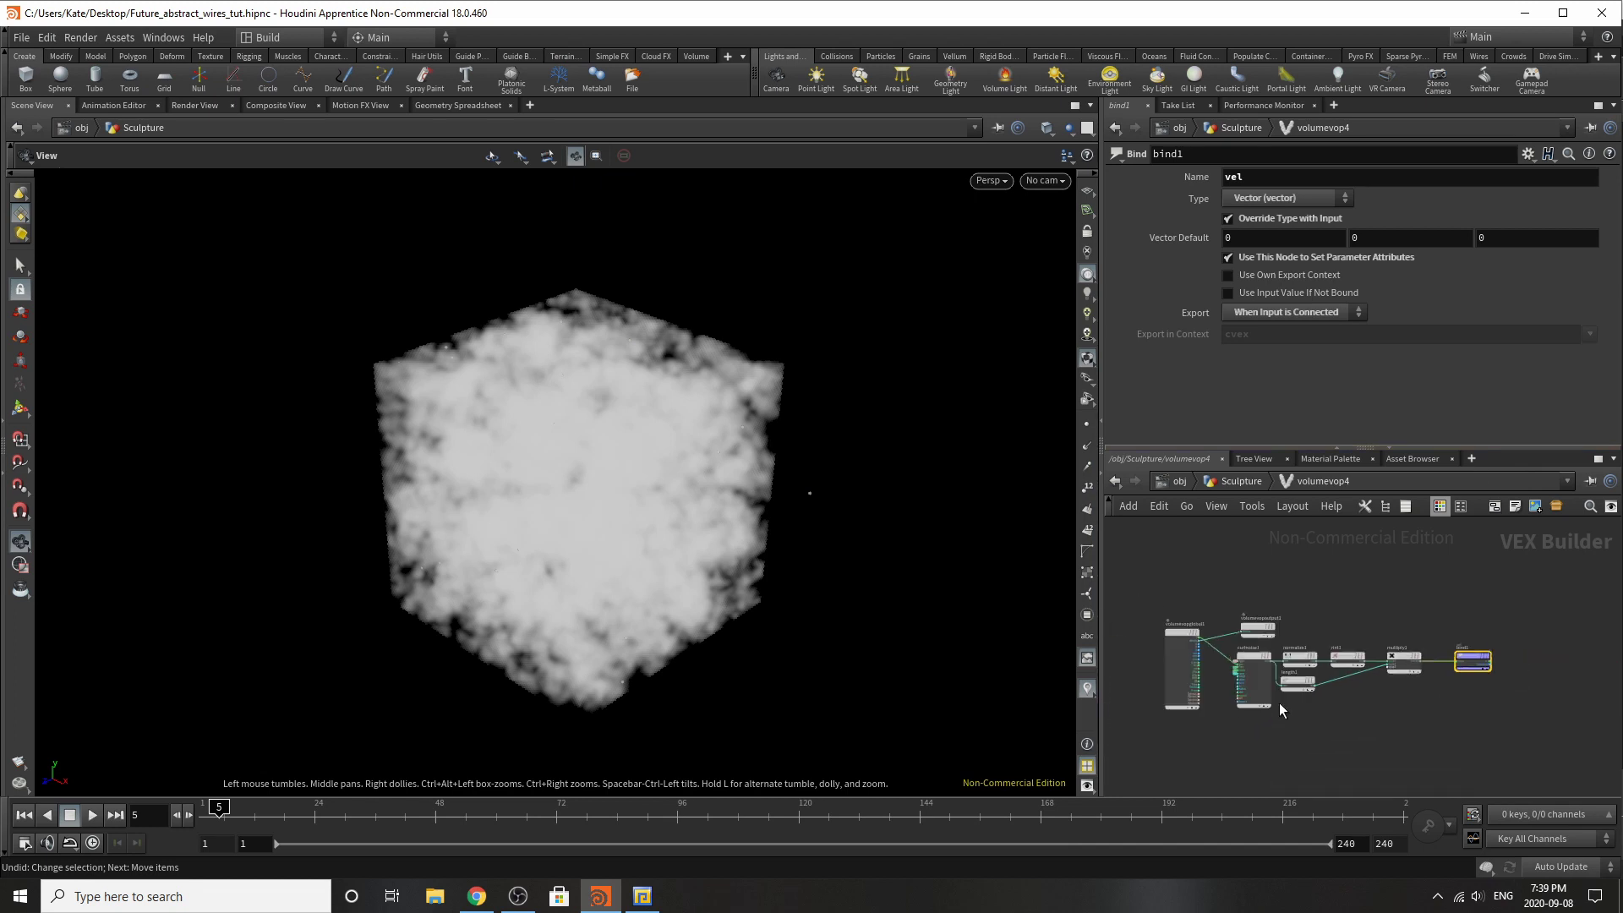
pyautogui.scroll(3, 1248, 646)
pyautogui.scroll(-3, 1244, 645)
pyautogui.scroll(2, 1217, 704)
pyautogui.scroll(5, 1217, 705)
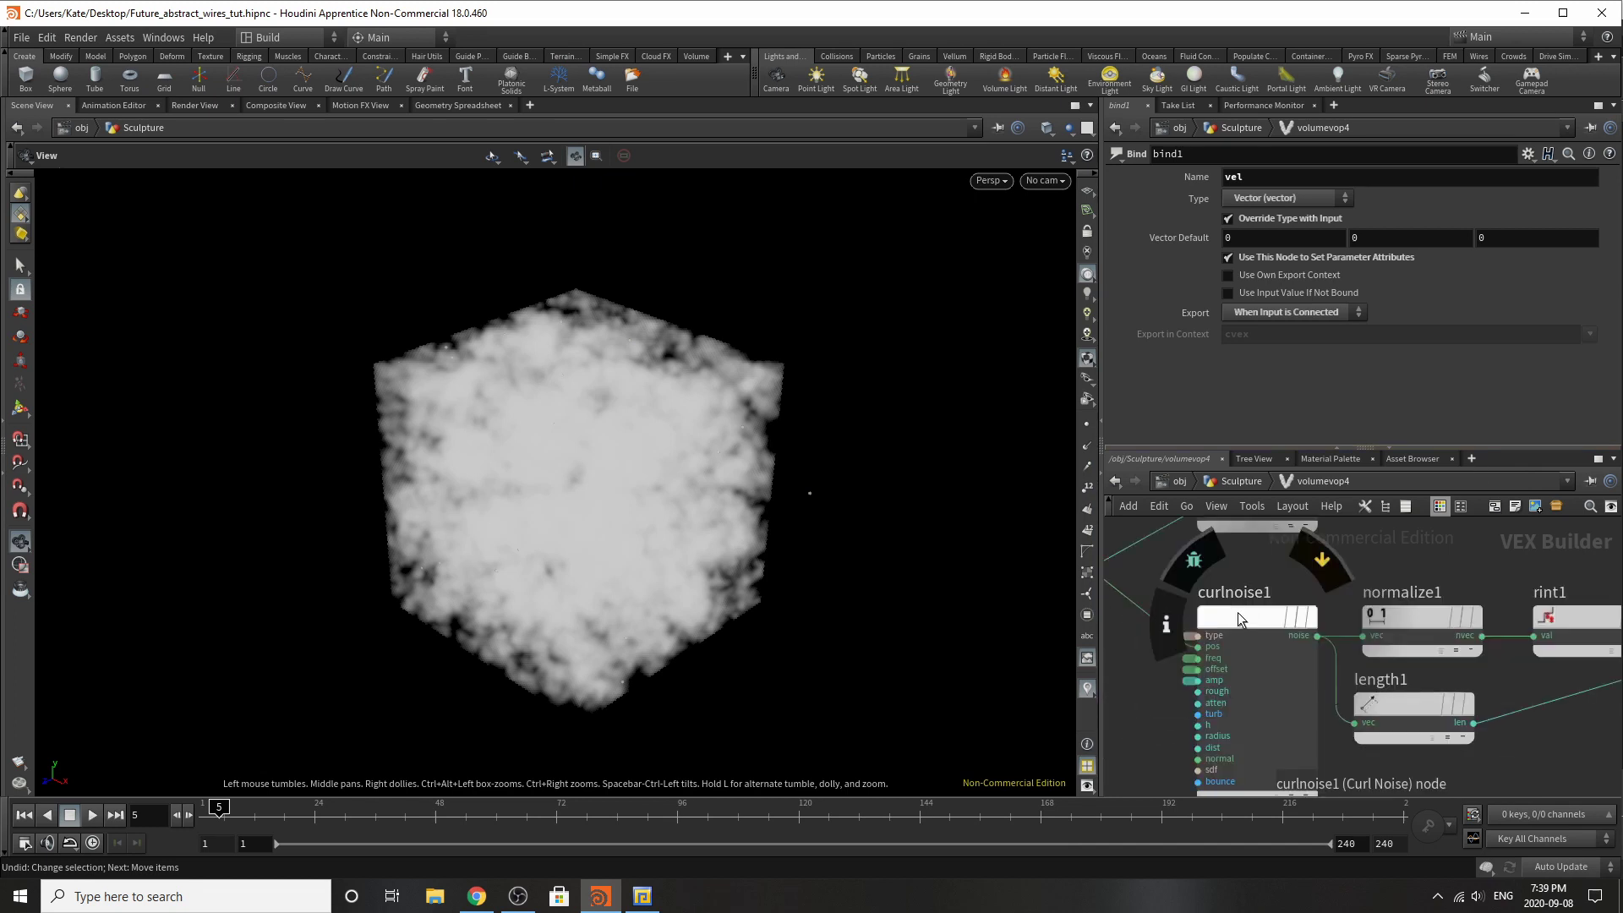
pyautogui.click(1242, 605)
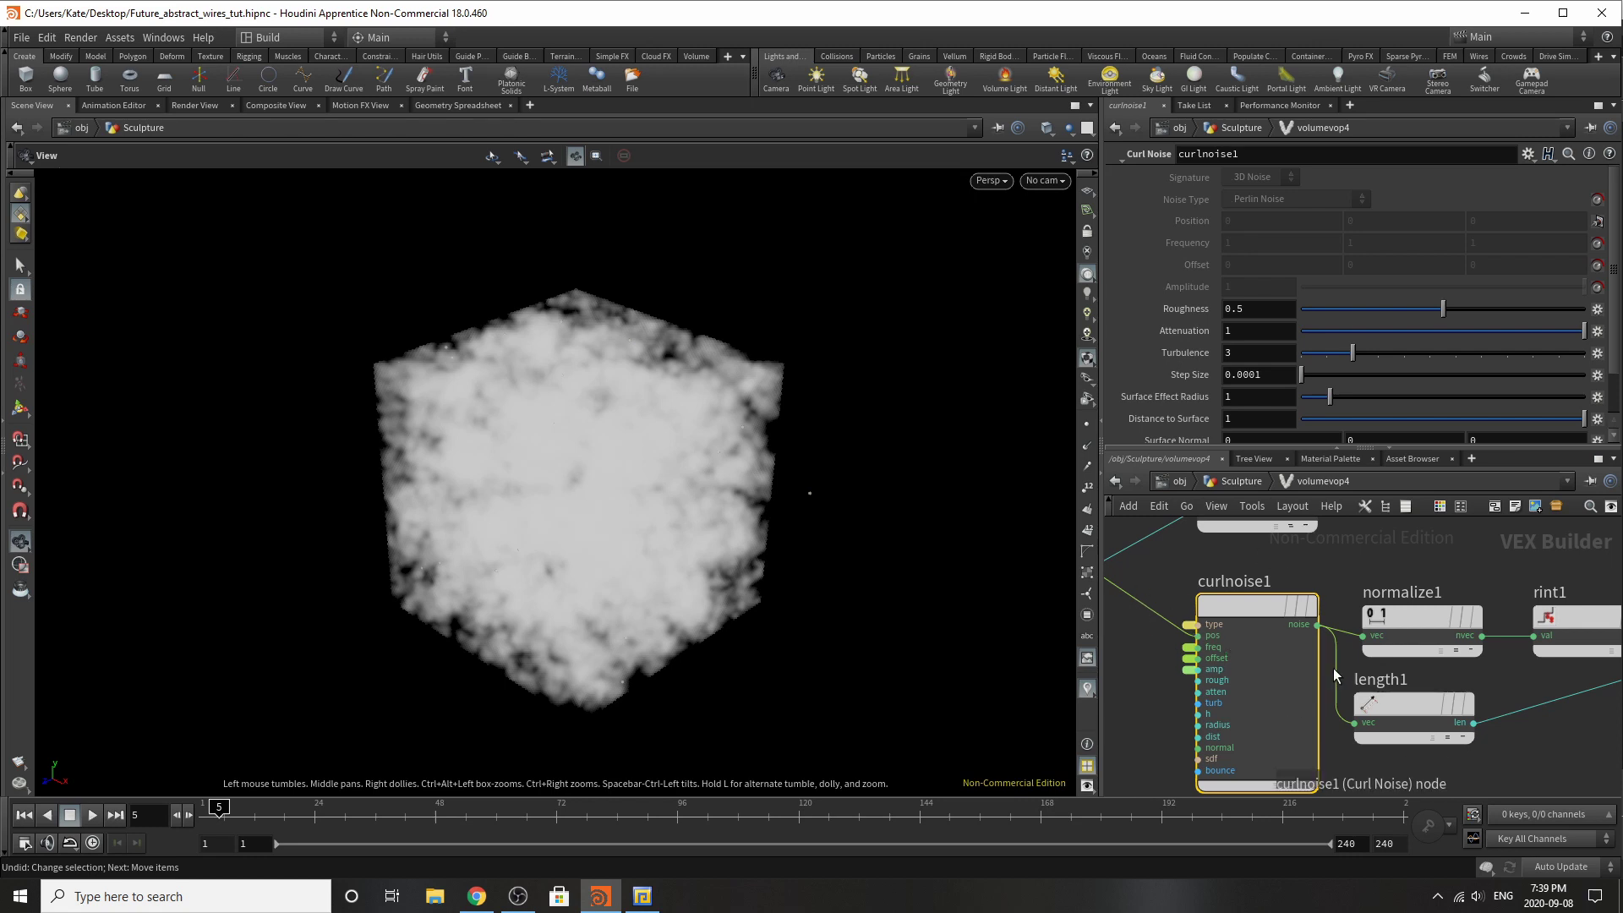
# Step: Inspect the normalize1 and length1 nodes fed by the curl noise output
pyautogui.scroll(-3, 1333, 666)
pyautogui.scroll(3, 1469, 671)
pyautogui.click(1292, 622)
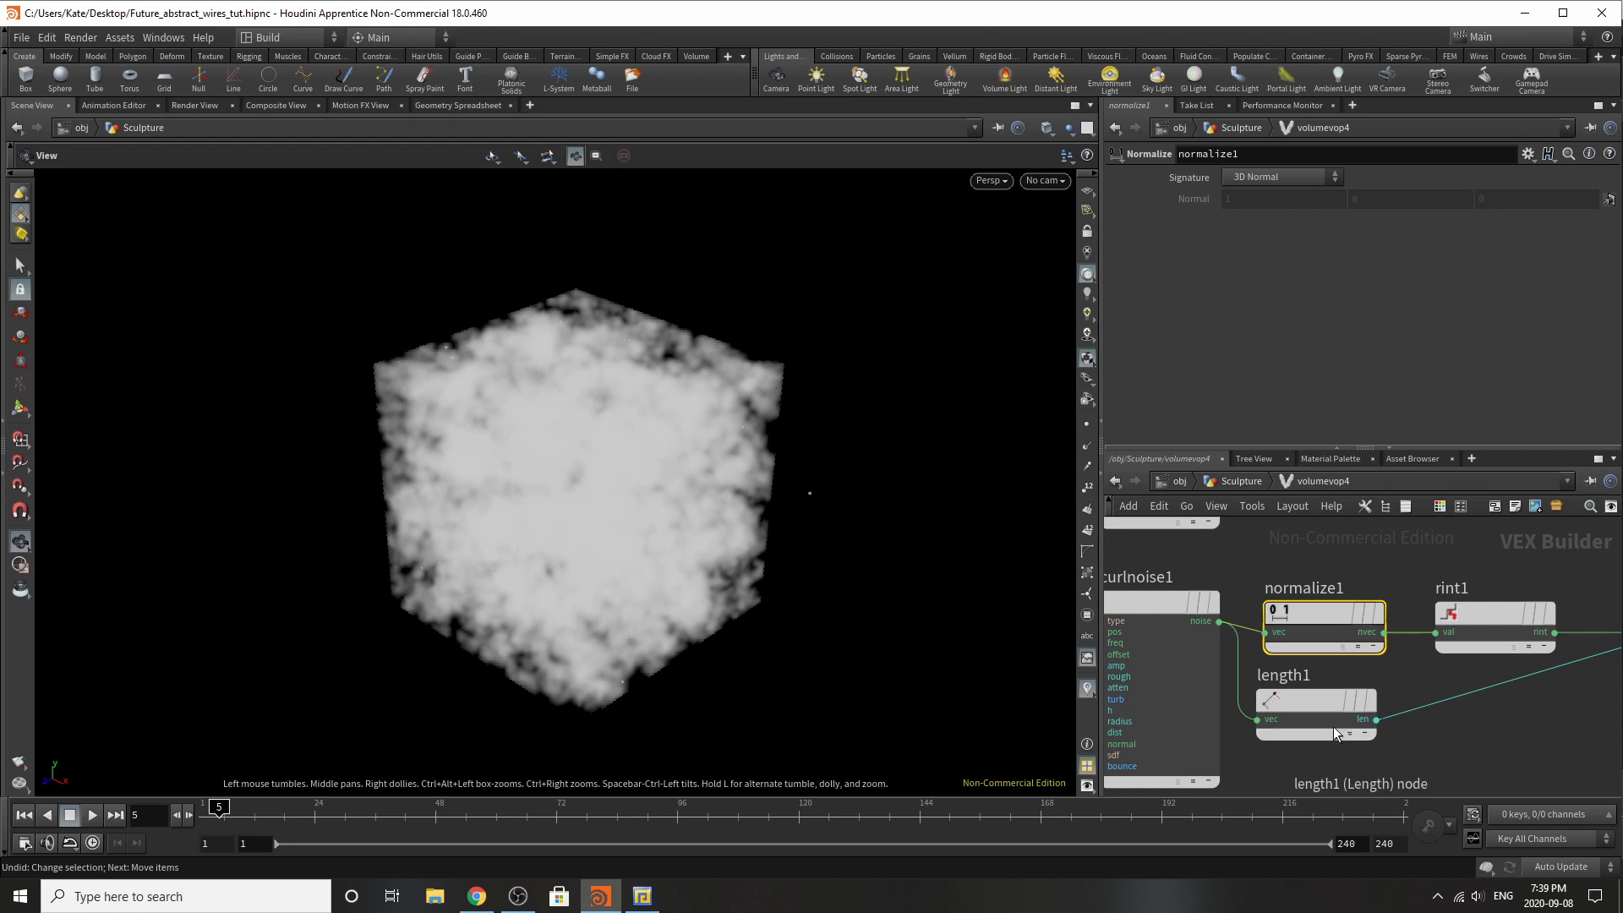
pyautogui.click(1310, 719)
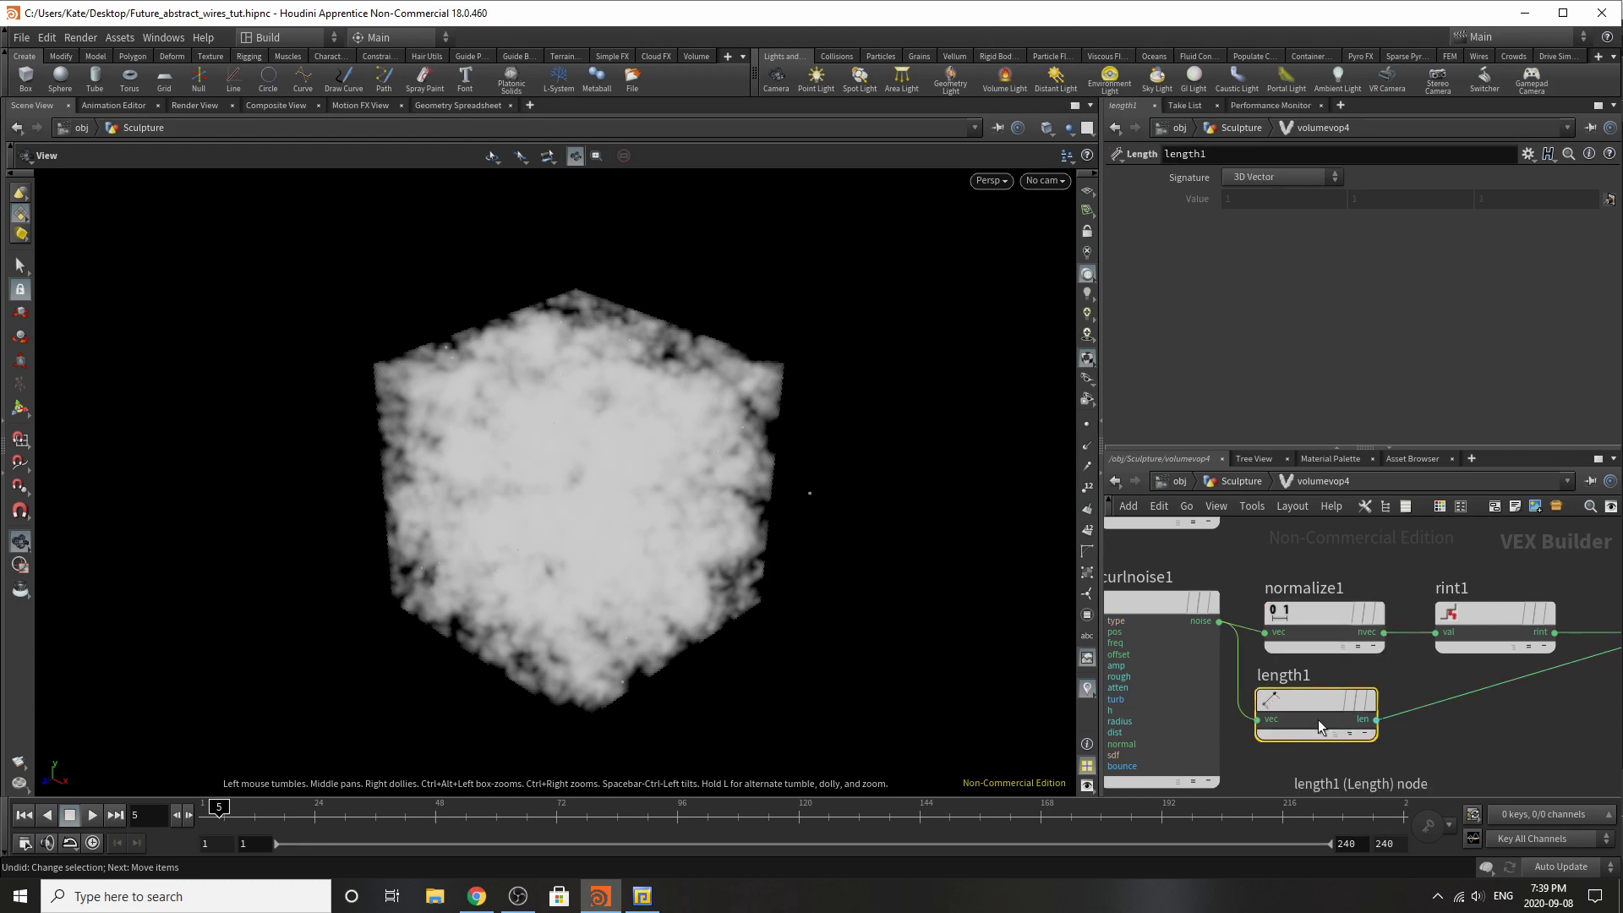
# Step: Inspect the rint1 node and the multiply1 node with its input operators
pyautogui.scroll(-3, 1317, 718)
pyautogui.scroll(4, 1550, 682)
pyautogui.click(1287, 637)
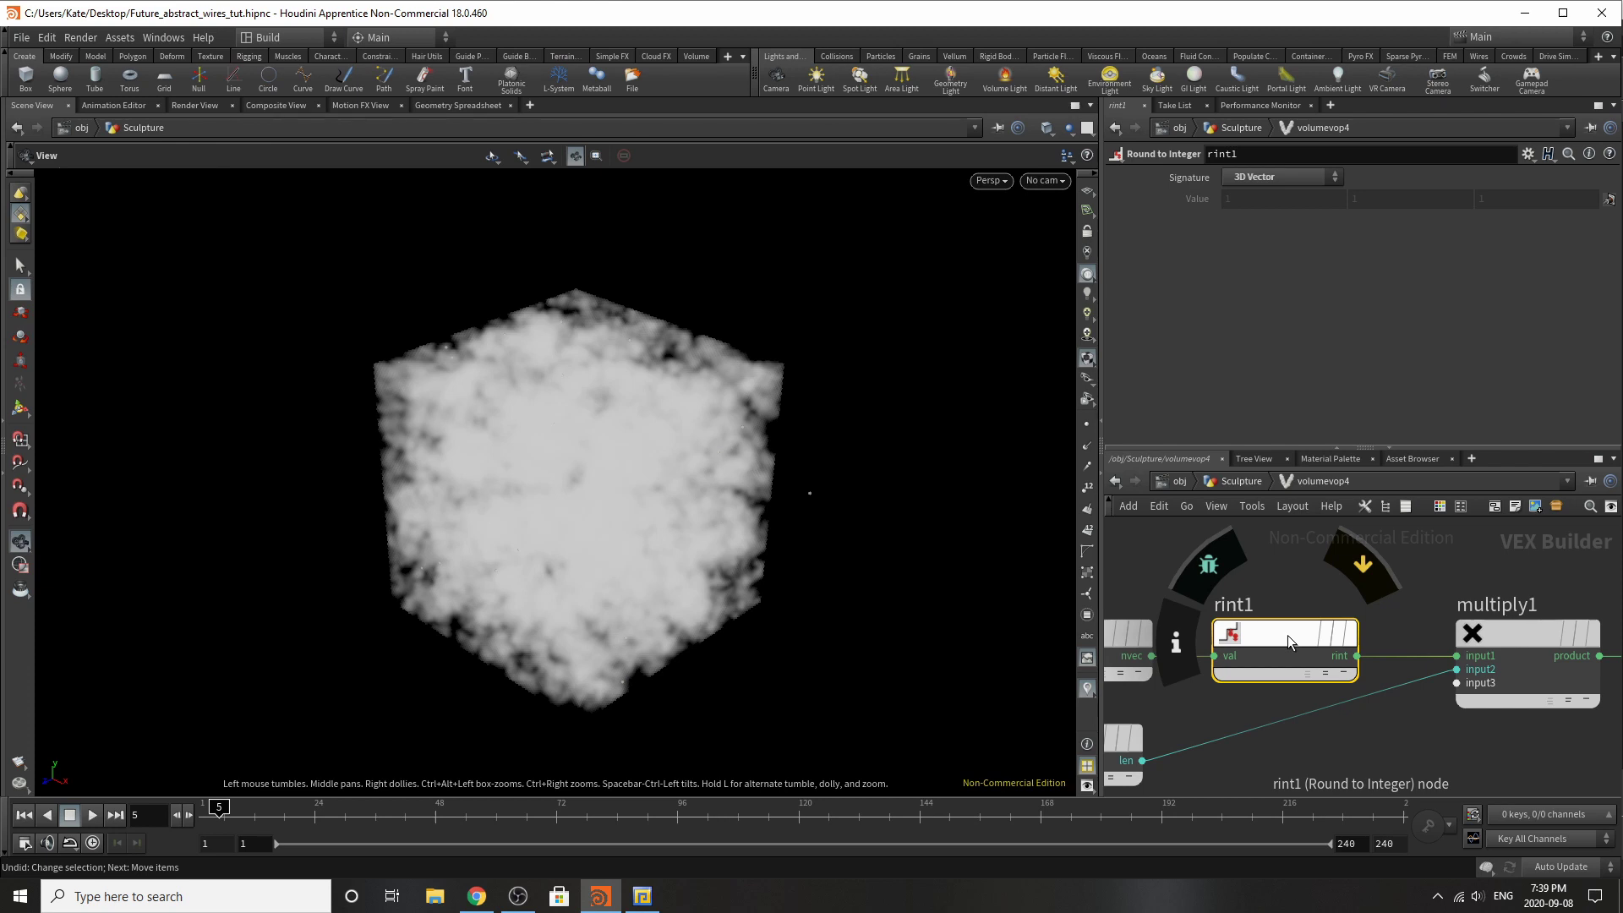
pyautogui.click(1511, 647)
pyautogui.scroll(-5, 1225, 663)
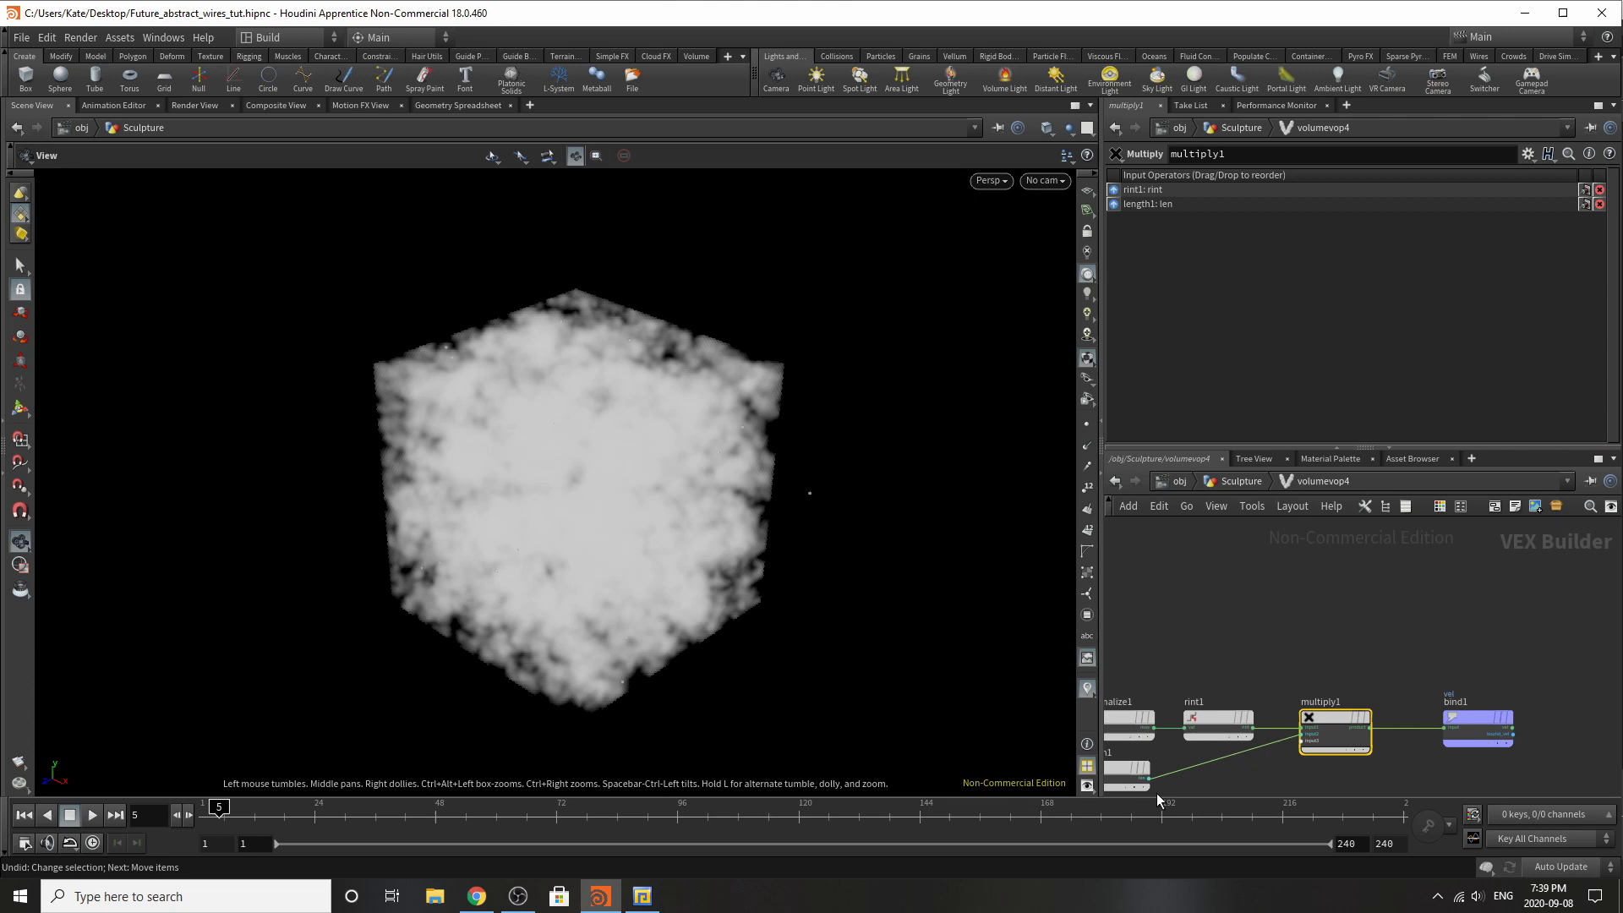
# Step: Return to the Sculpture network, display the scatter8 node and show its parameters
pyautogui.scroll(3, 1402, 751)
pyautogui.moveTo(1406, 660); pyautogui.dragTo(1388, 635)
pyautogui.click(1232, 484)
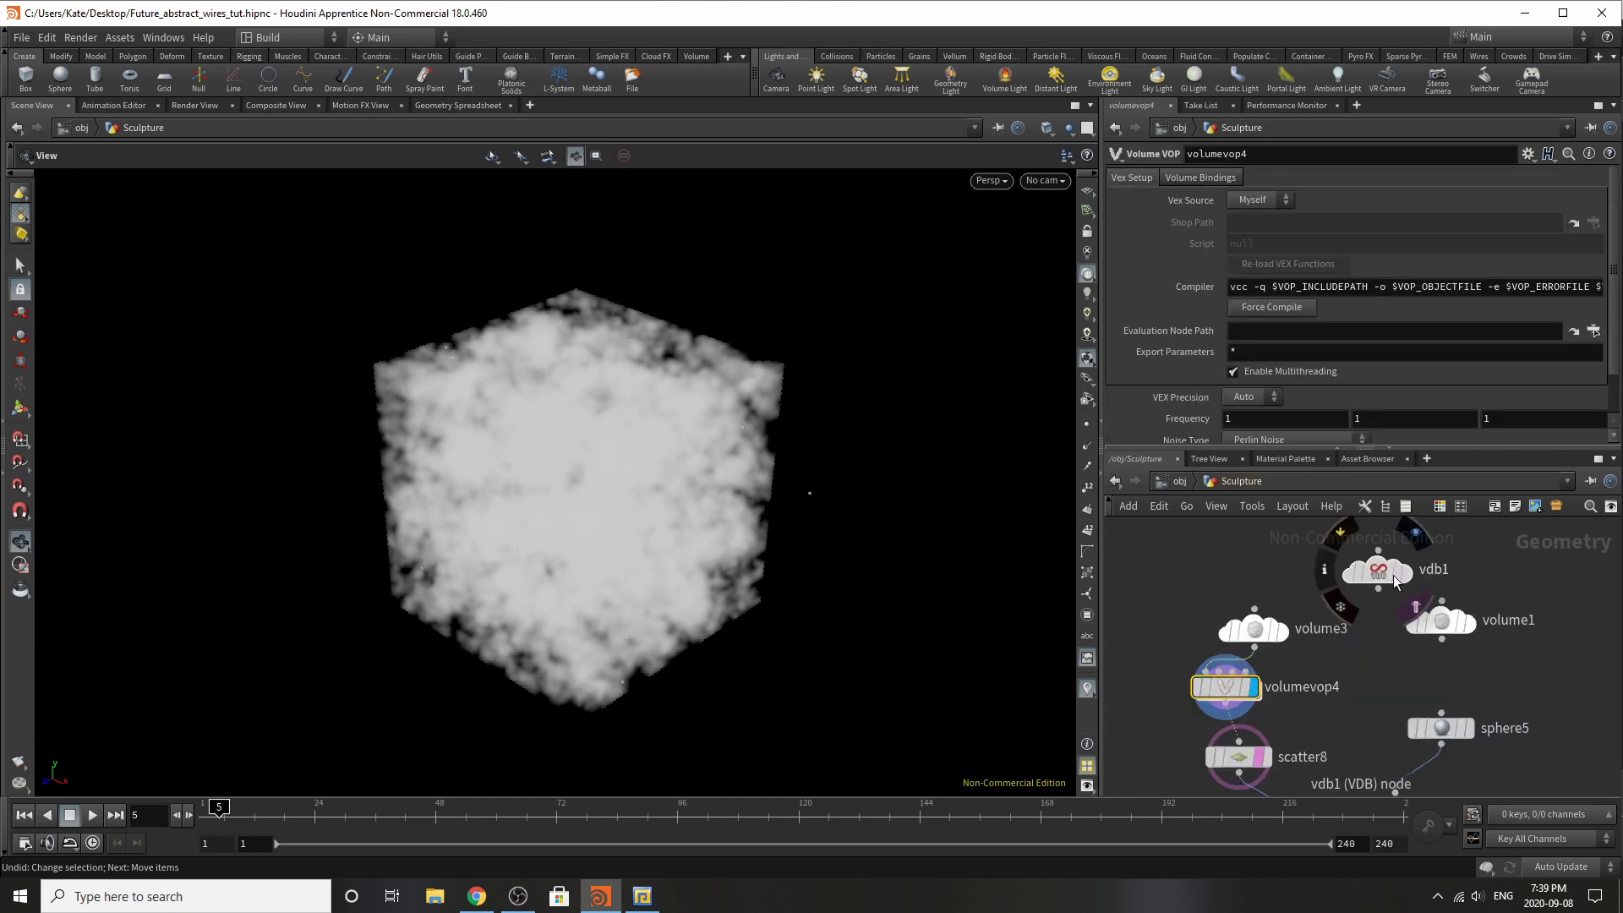
pyautogui.scroll(-3, 1275, 628)
pyautogui.scroll(4, 1230, 724)
pyautogui.scroll(2, 1339, 679)
pyautogui.click(1311, 664)
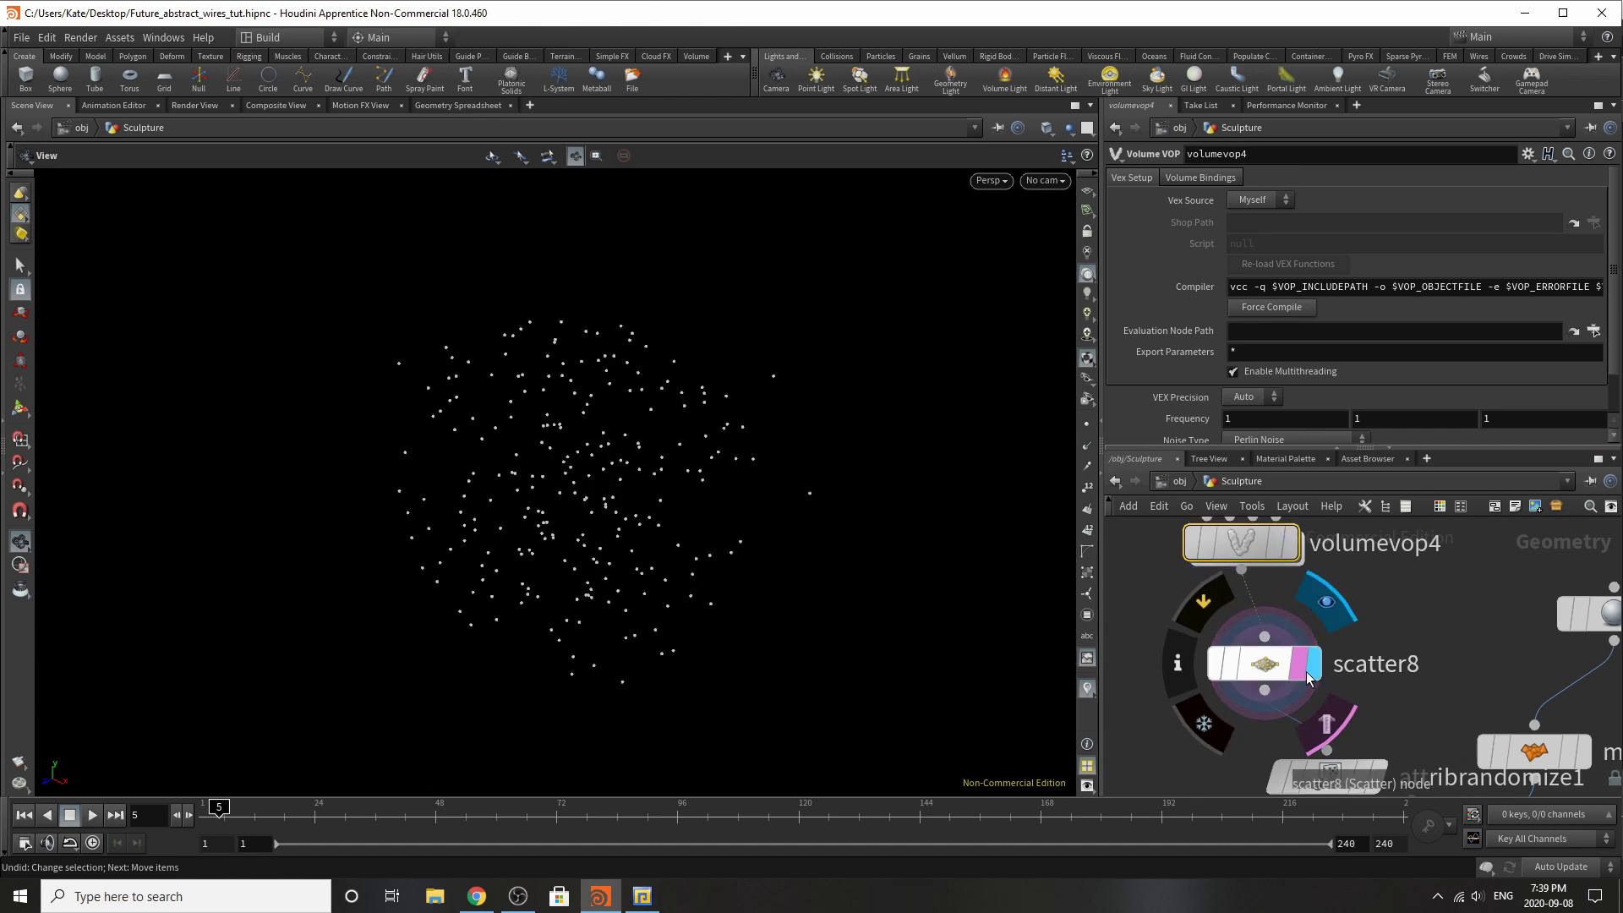
pyautogui.click(1265, 664)
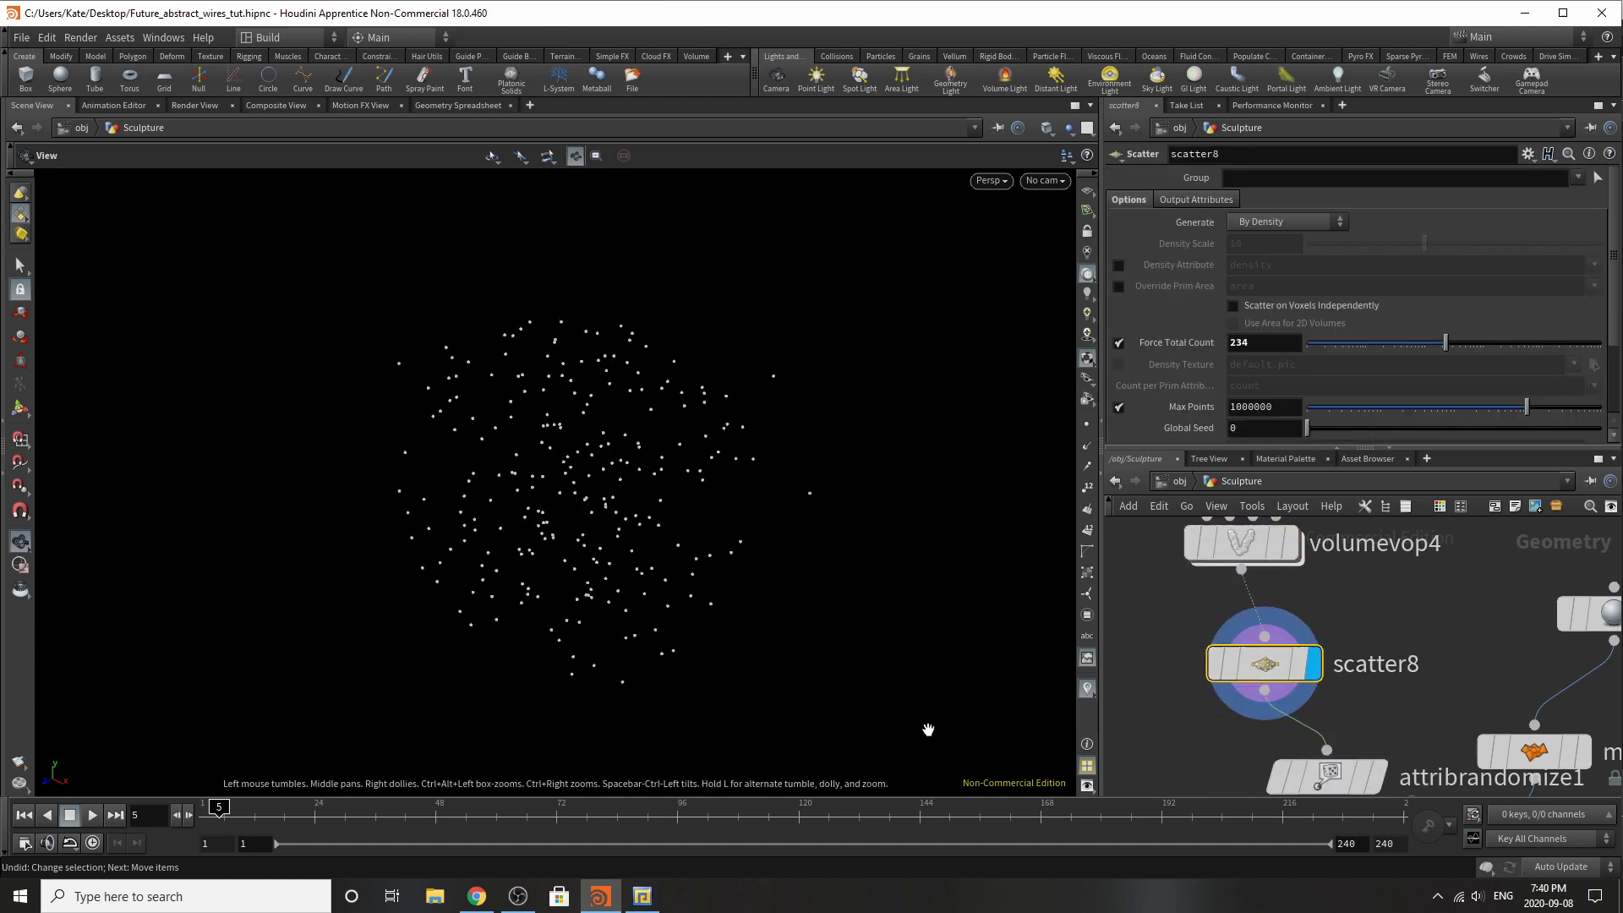
# Step: Display the attribrandomize1 node, show its parameters and move it directly under scatter8
pyautogui.moveTo(468, 761); pyautogui.dragTo(652, 711)
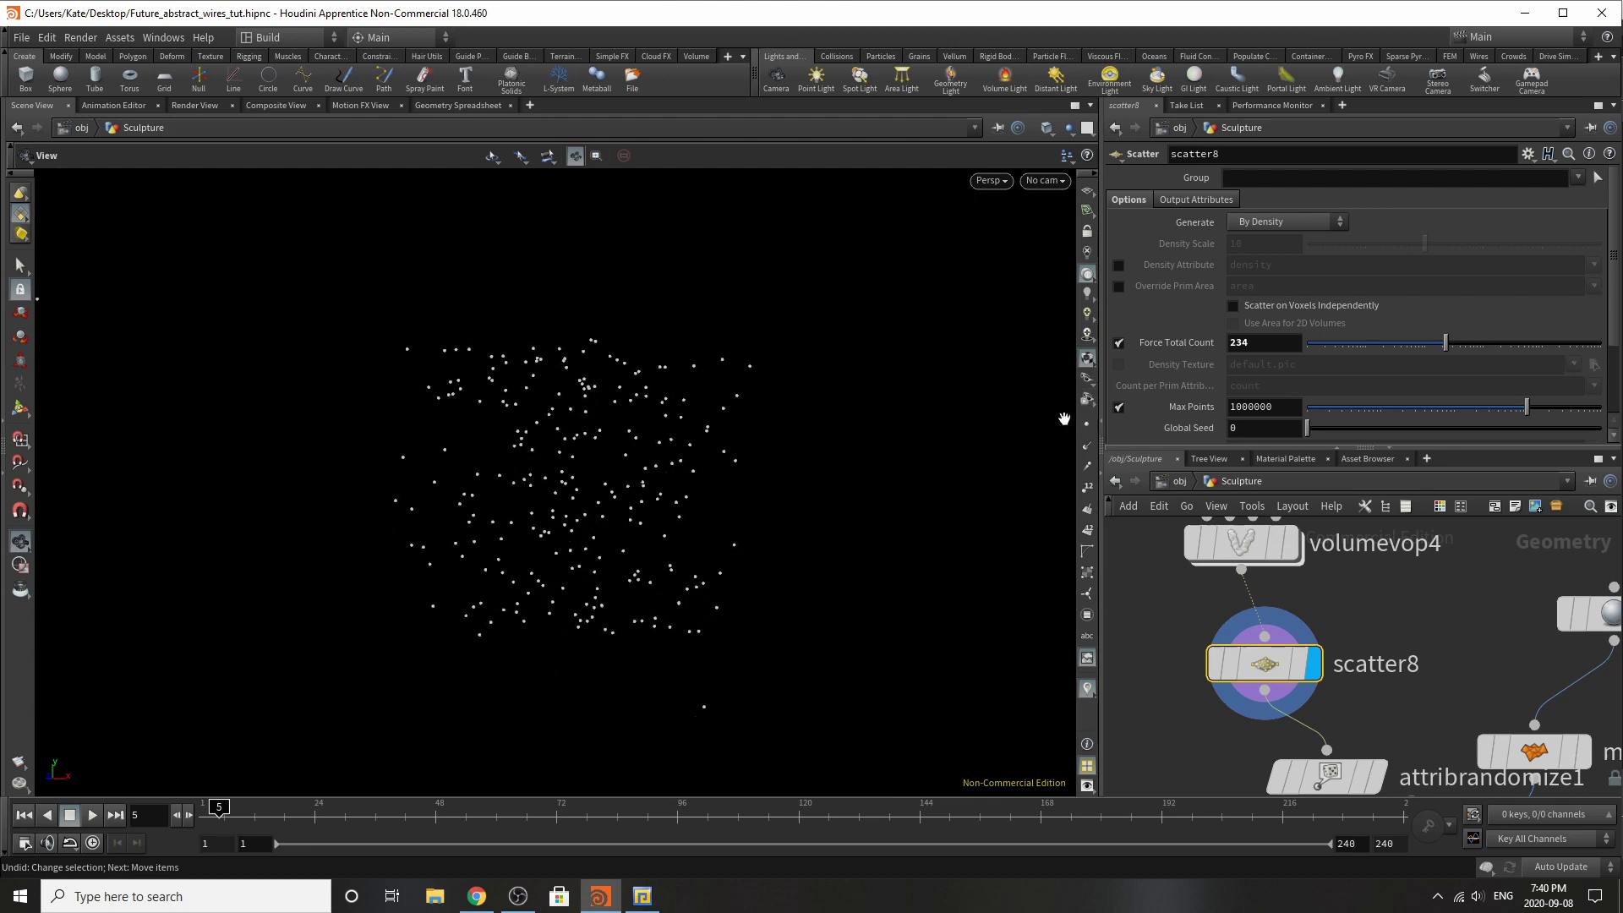
pyautogui.scroll(-2, 1344, 641)
pyautogui.moveTo(1330, 709)
pyautogui.scroll(1, 1329, 708)
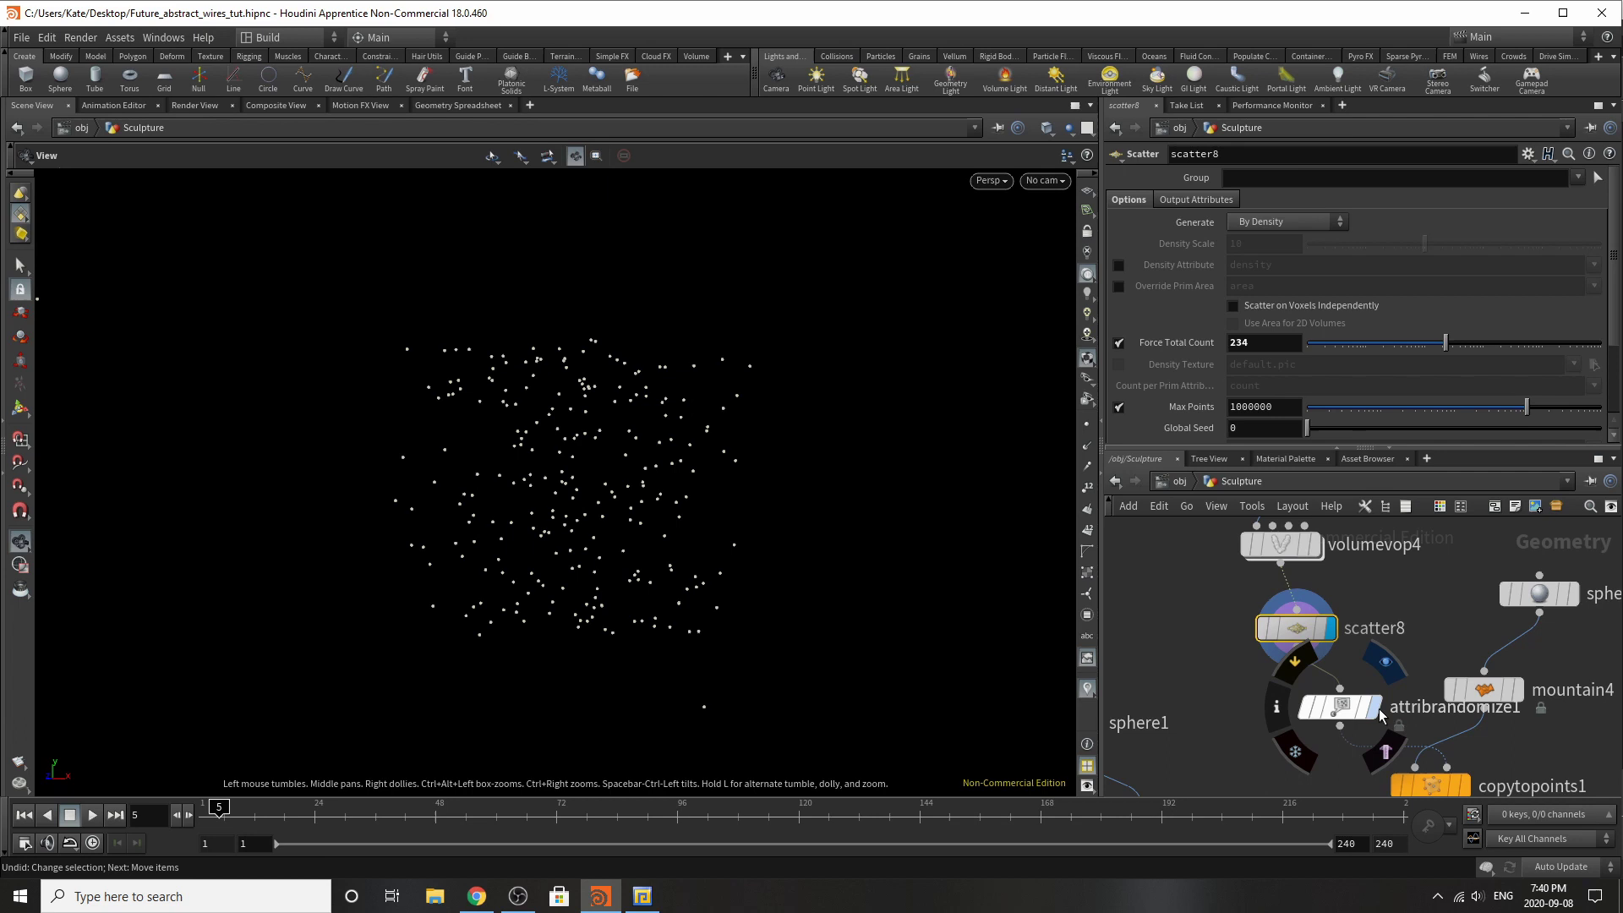
pyautogui.click(1340, 710)
pyautogui.moveTo(1349, 717); pyautogui.dragTo(1305, 717)
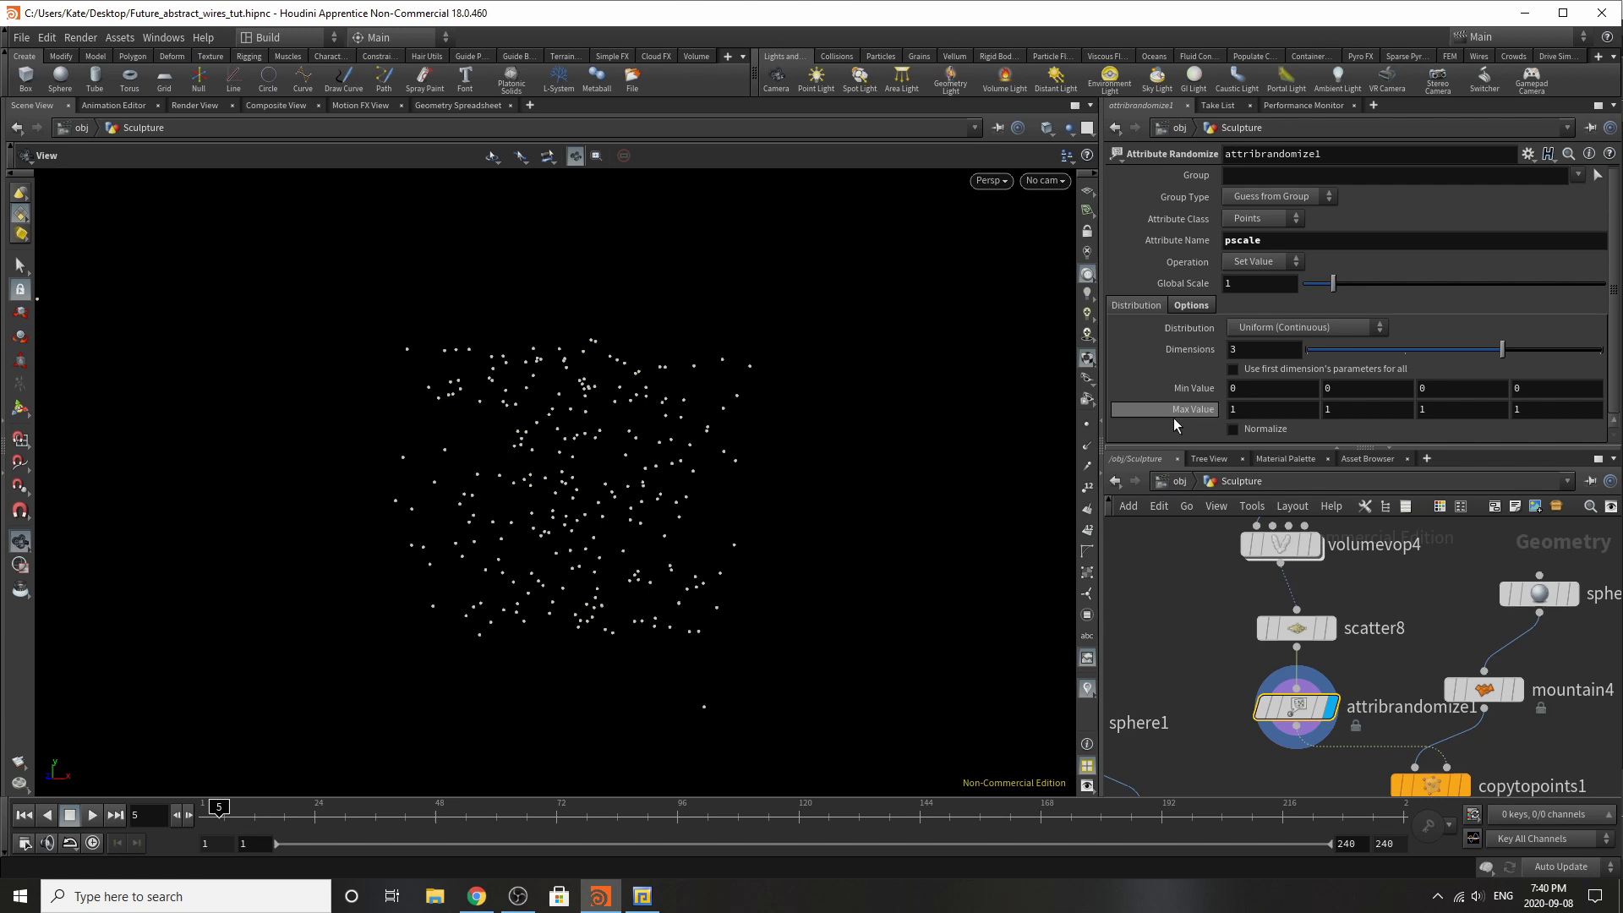
pyautogui.scroll(-3, 1219, 620)
pyautogui.scroll(3, 1364, 705)
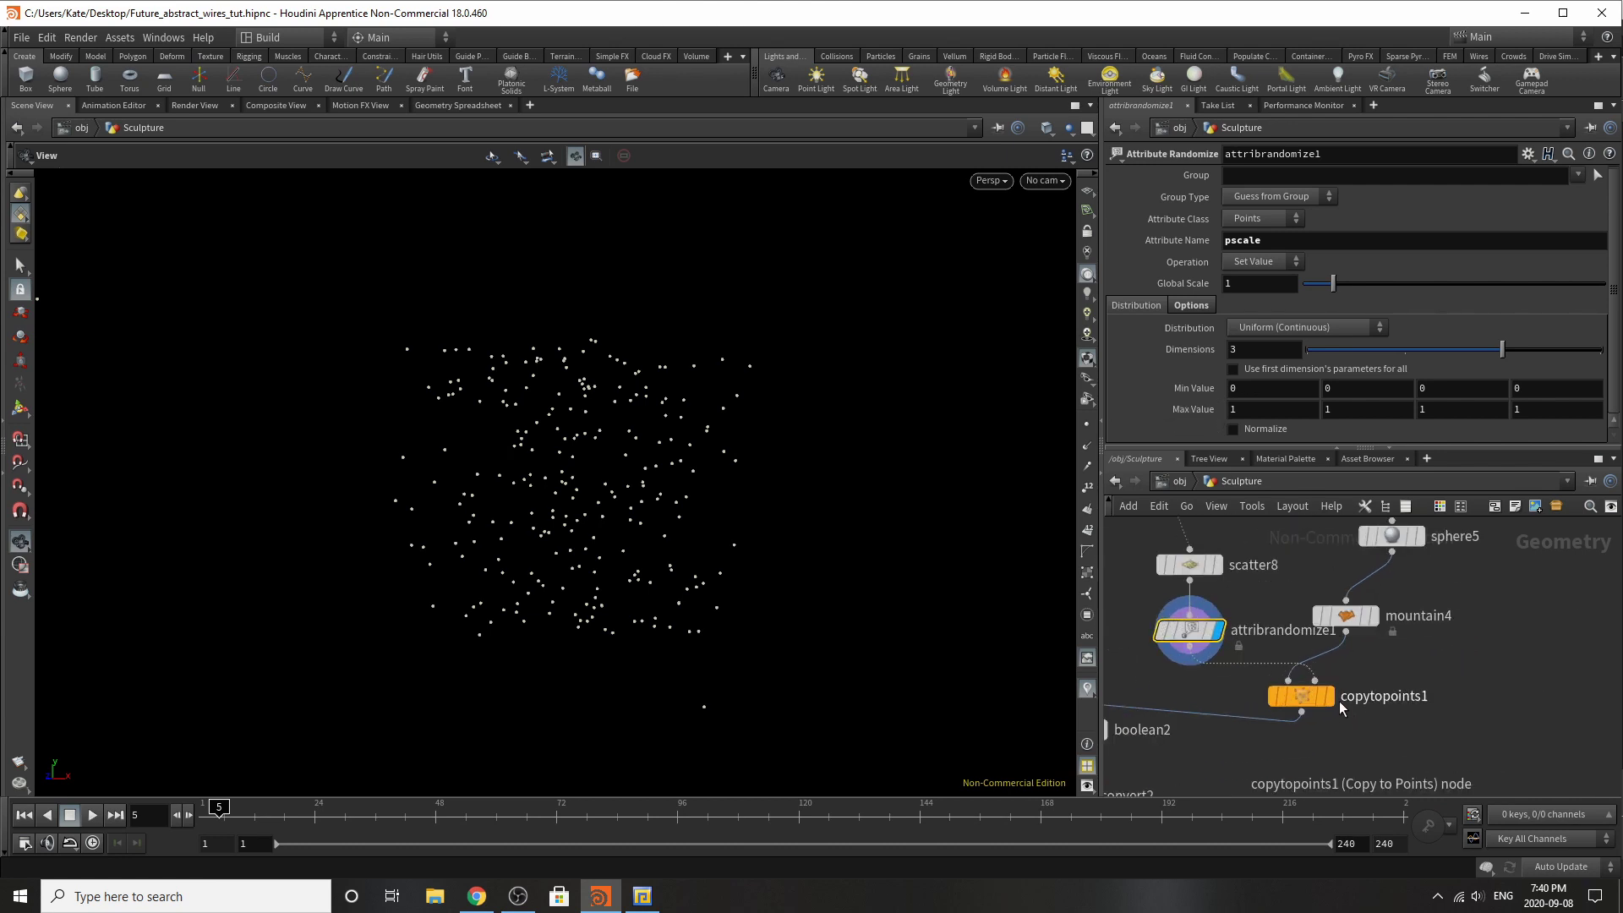
# Step: Display the copytopoints1 node, show its parameters and examine the blobs copied onto the points
pyautogui.click(1331, 699)
pyautogui.click(1309, 700)
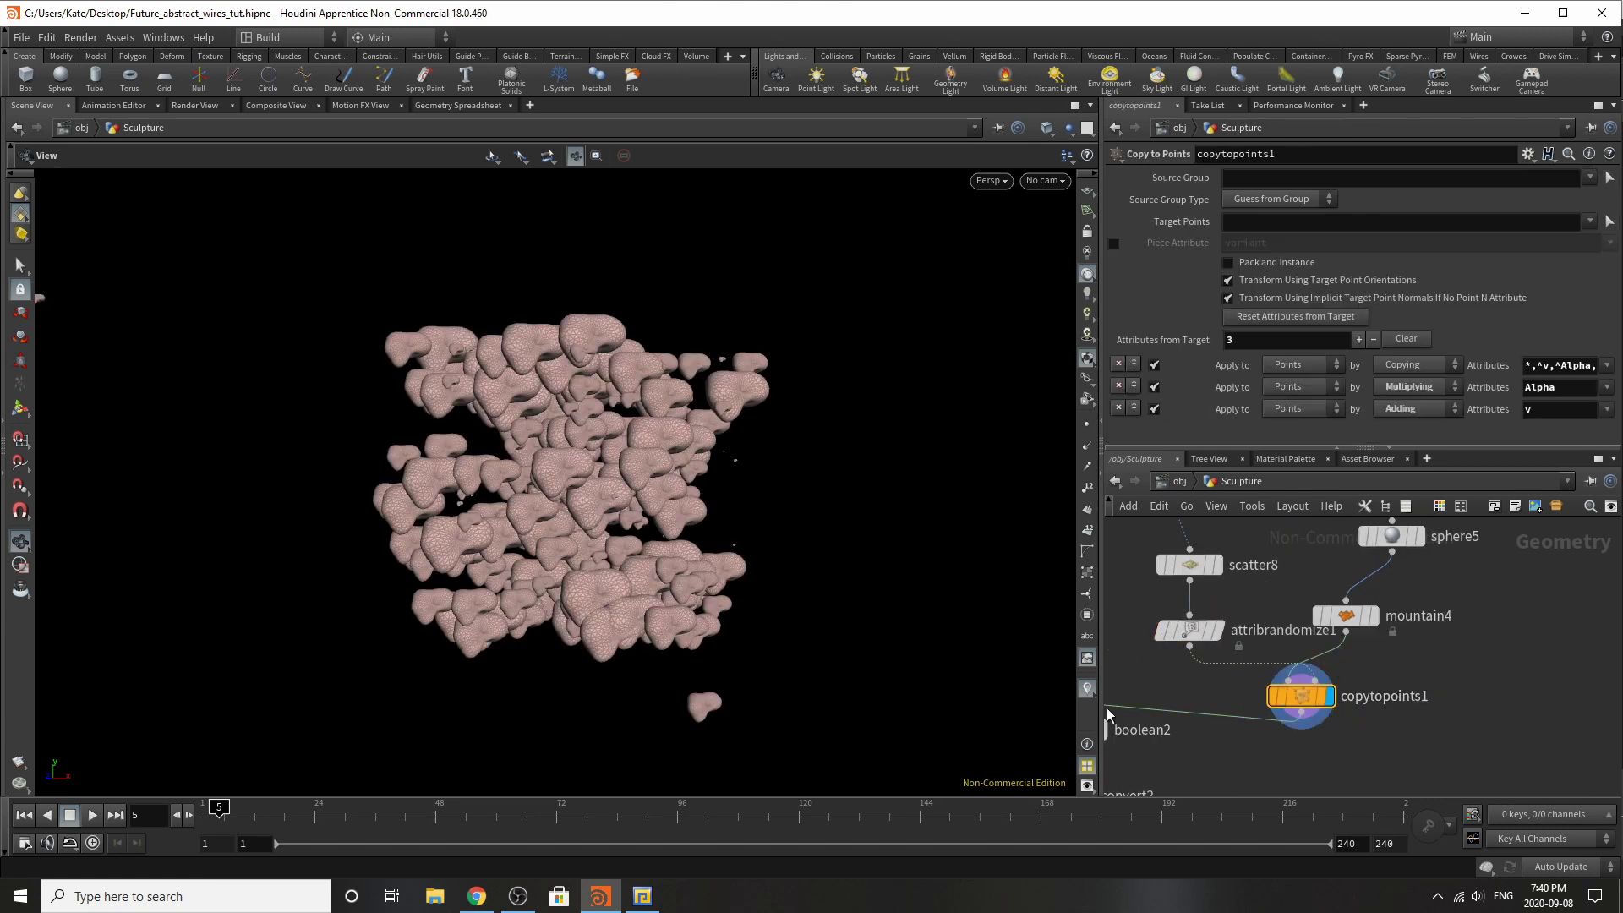
pyautogui.moveTo(583, 499); pyautogui.dragTo(533, 451)
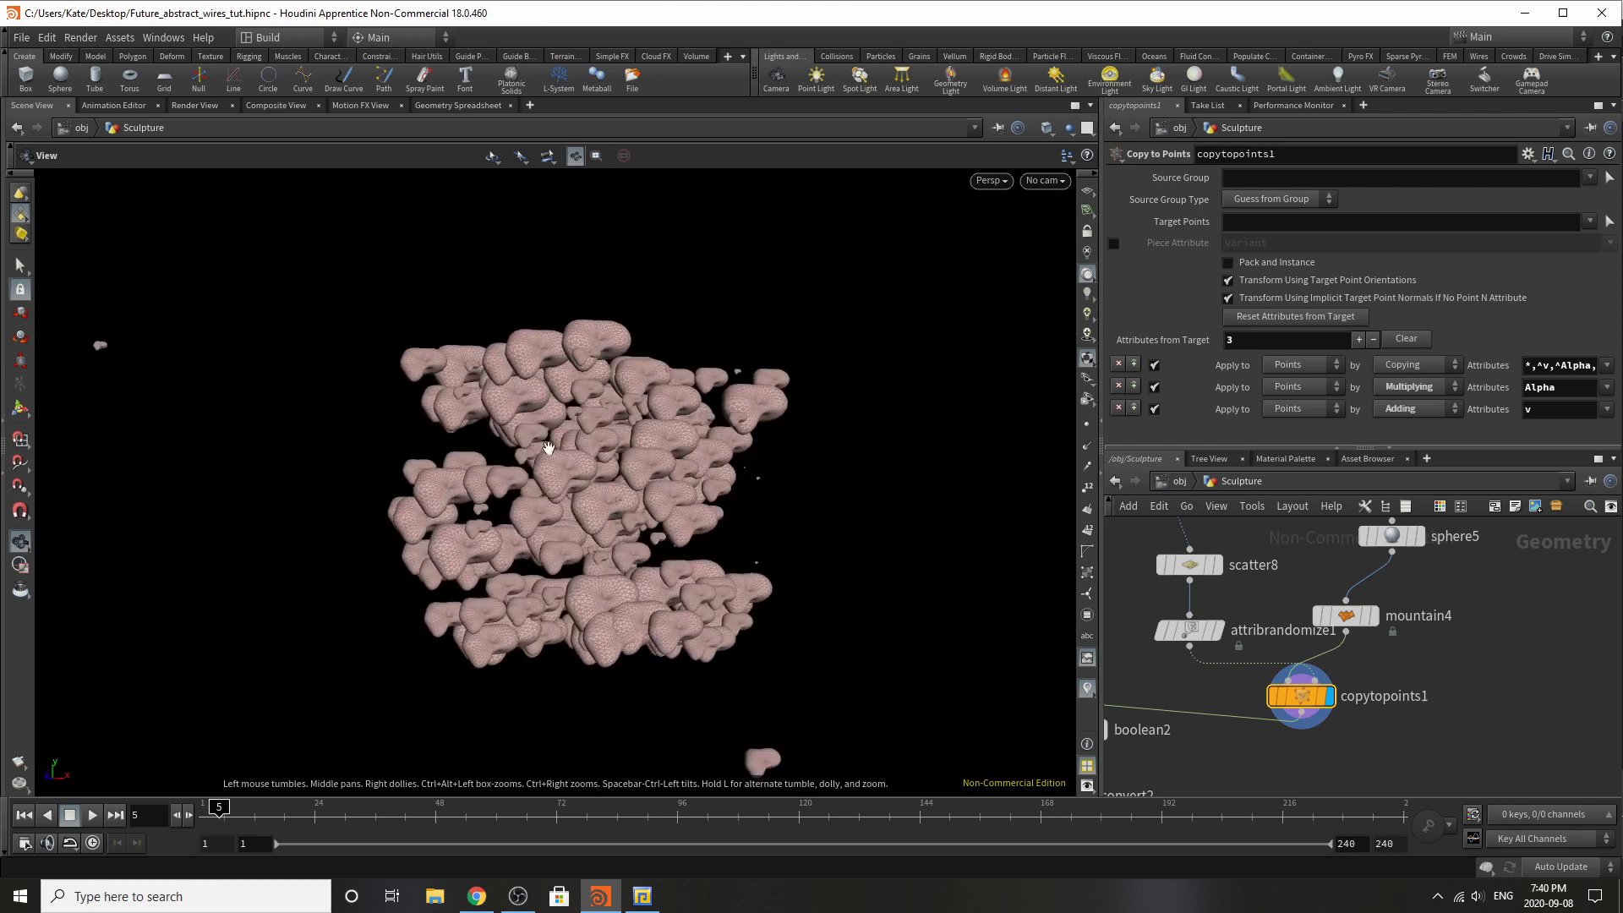
pyautogui.moveTo(548, 448); pyautogui.dragTo(397, 575, button='right')
pyautogui.moveTo(519, 521); pyautogui.dragTo(465, 623)
pyautogui.hotkey('space', 'g')
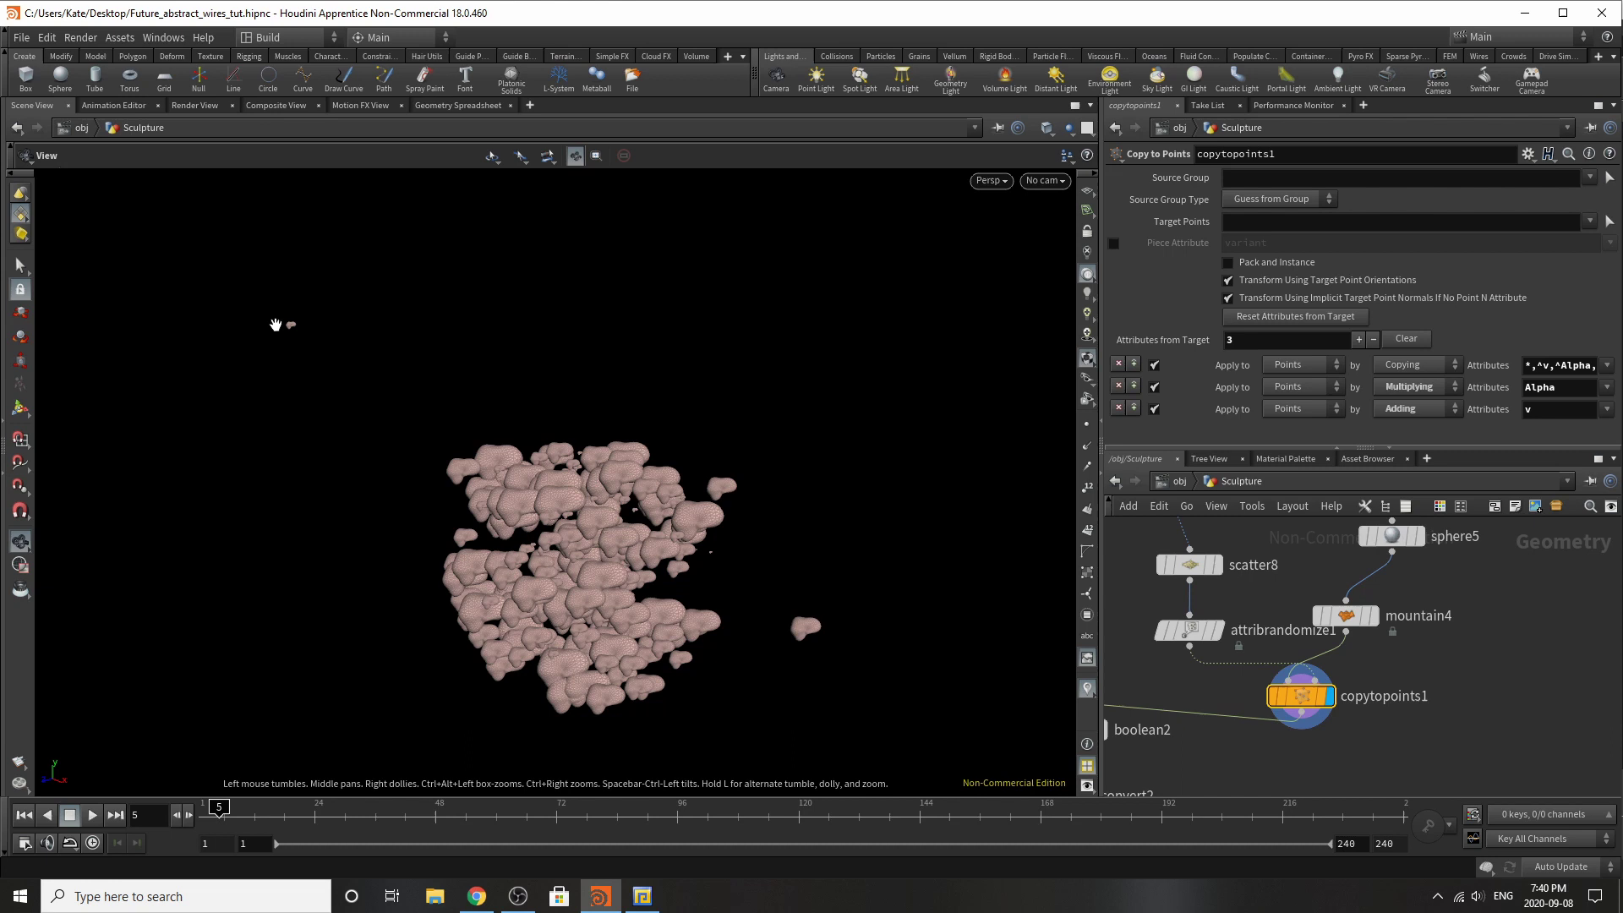
# Step: Delete the two stray blobs lying apart from the main cluster with a Blast node after copytopoints1
pyautogui.click(21, 267)
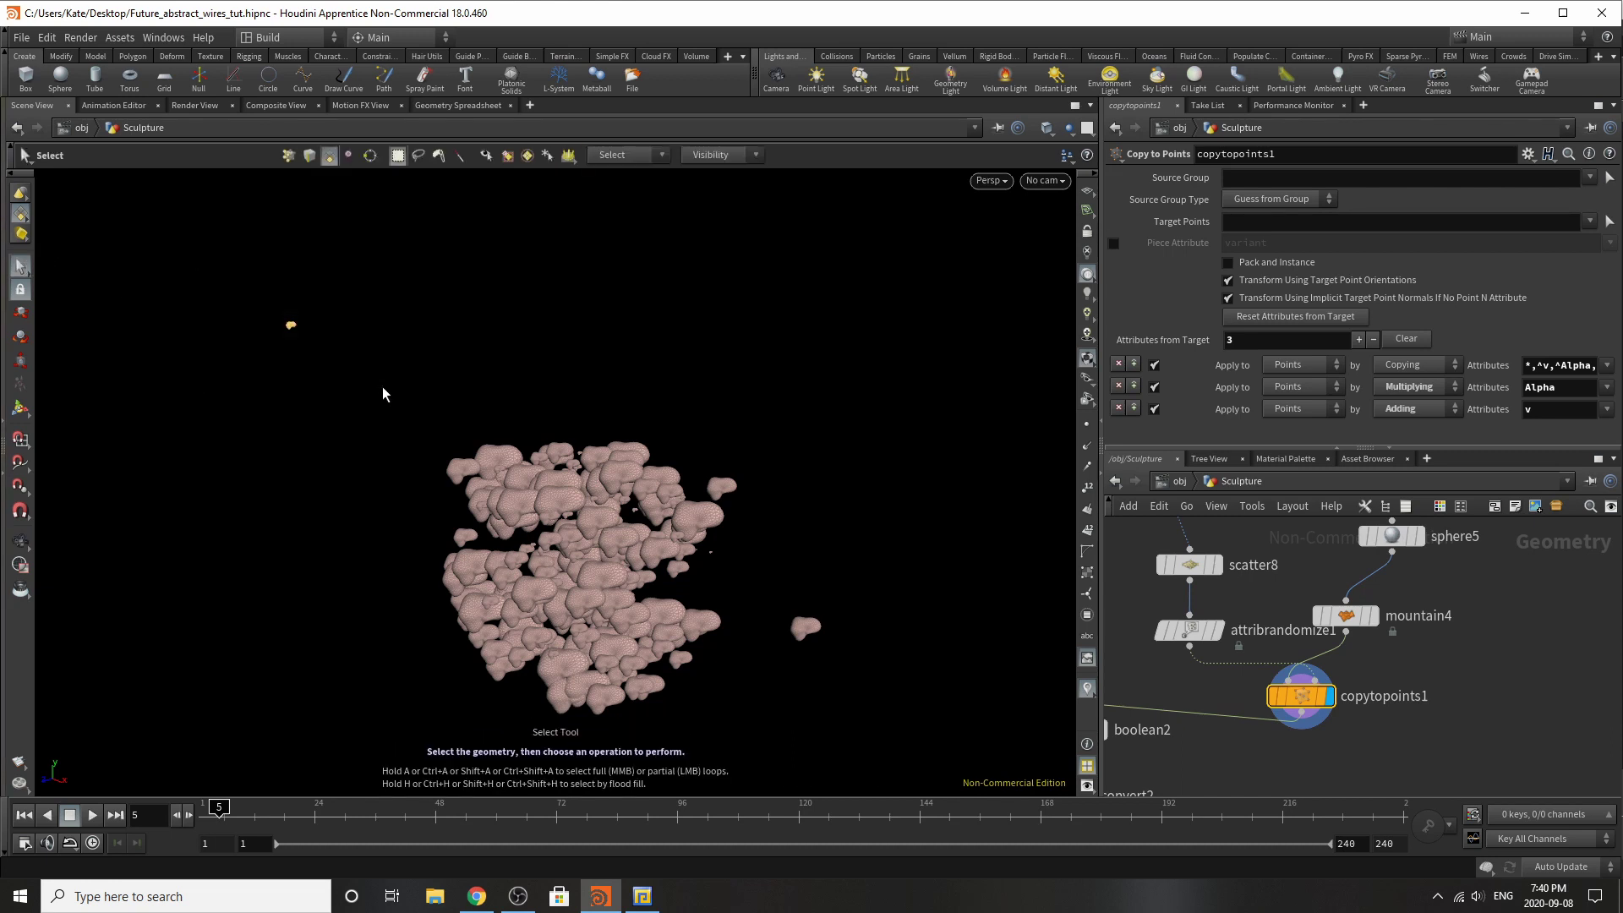
pyautogui.click(794, 626)
pyautogui.press('Delete')
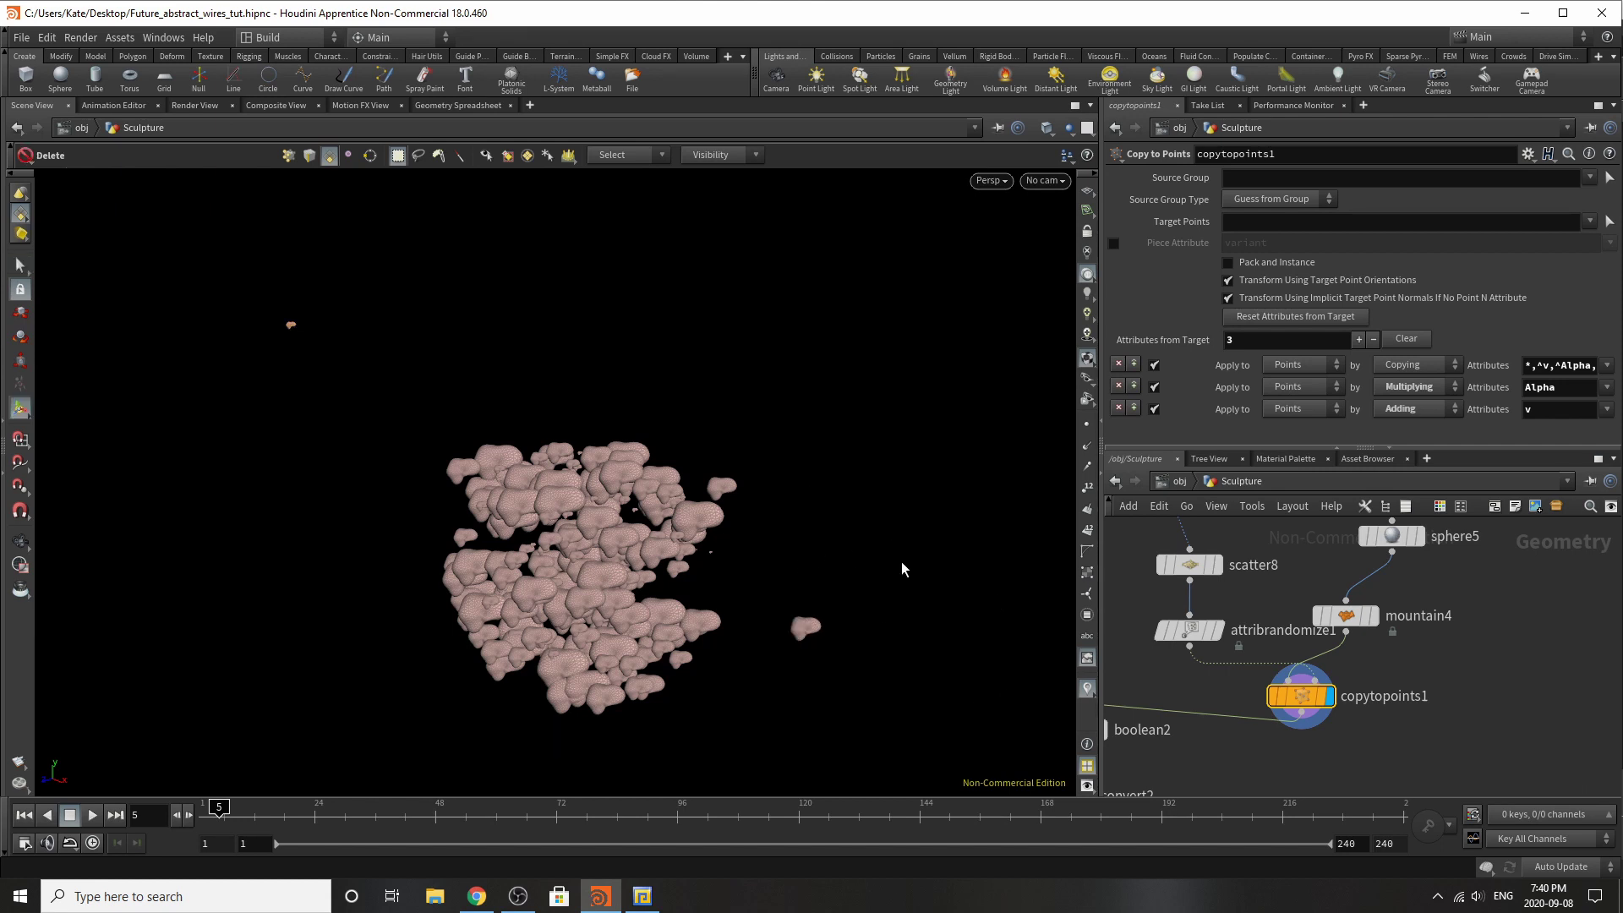
pyautogui.press('Return')
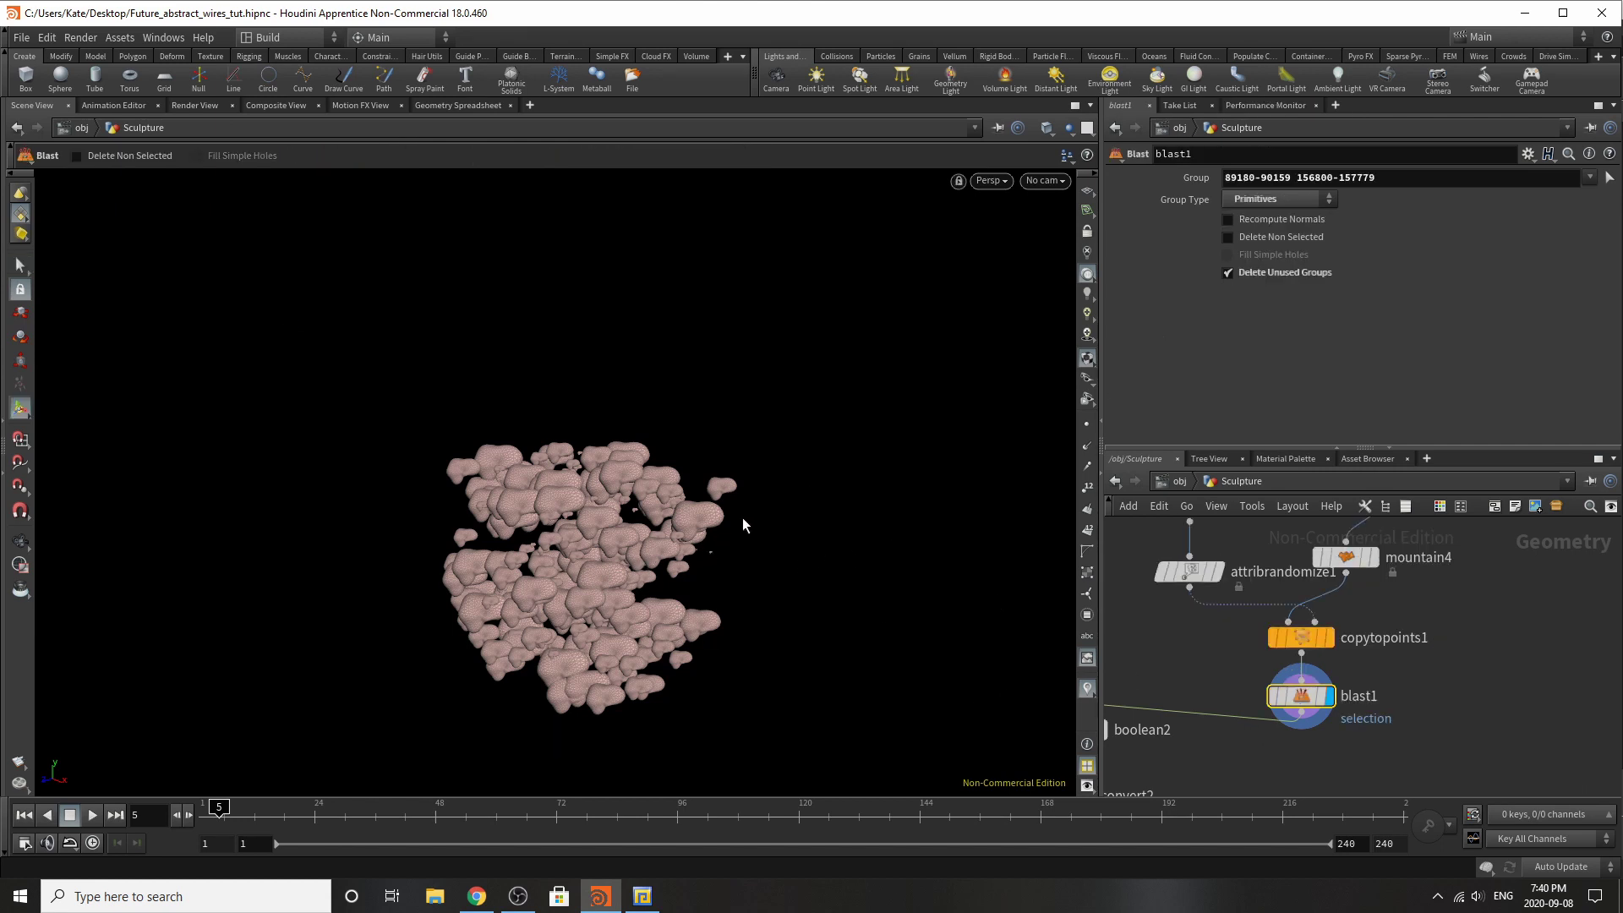
# Step: Return the display to copytopoints1 above the blast node and show its parameters
pyautogui.keyDown('alt'); pyautogui.moveTo(742, 517); pyautogui.dragTo(677, 533); pyautogui.keyUp('alt')
pyautogui.scroll(-1, 1533, 701)
pyautogui.moveTo(1470, 539); pyautogui.dragTo(1479, 604, button='middle')
pyautogui.scroll(1, 1479, 603)
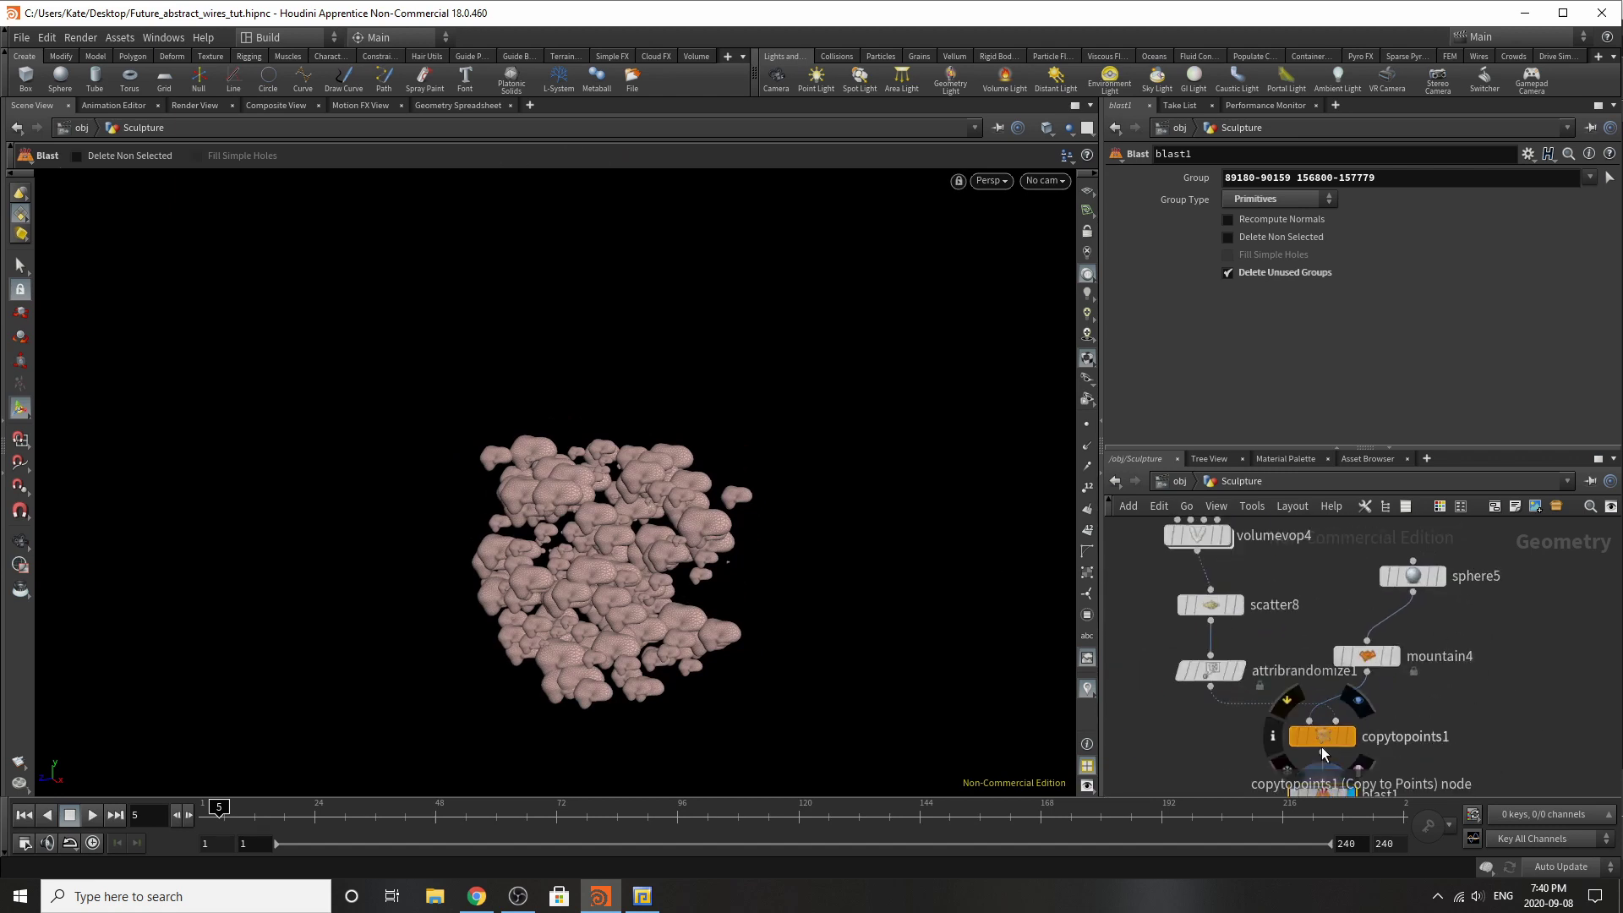
pyautogui.click(1353, 732)
pyautogui.click(1323, 742)
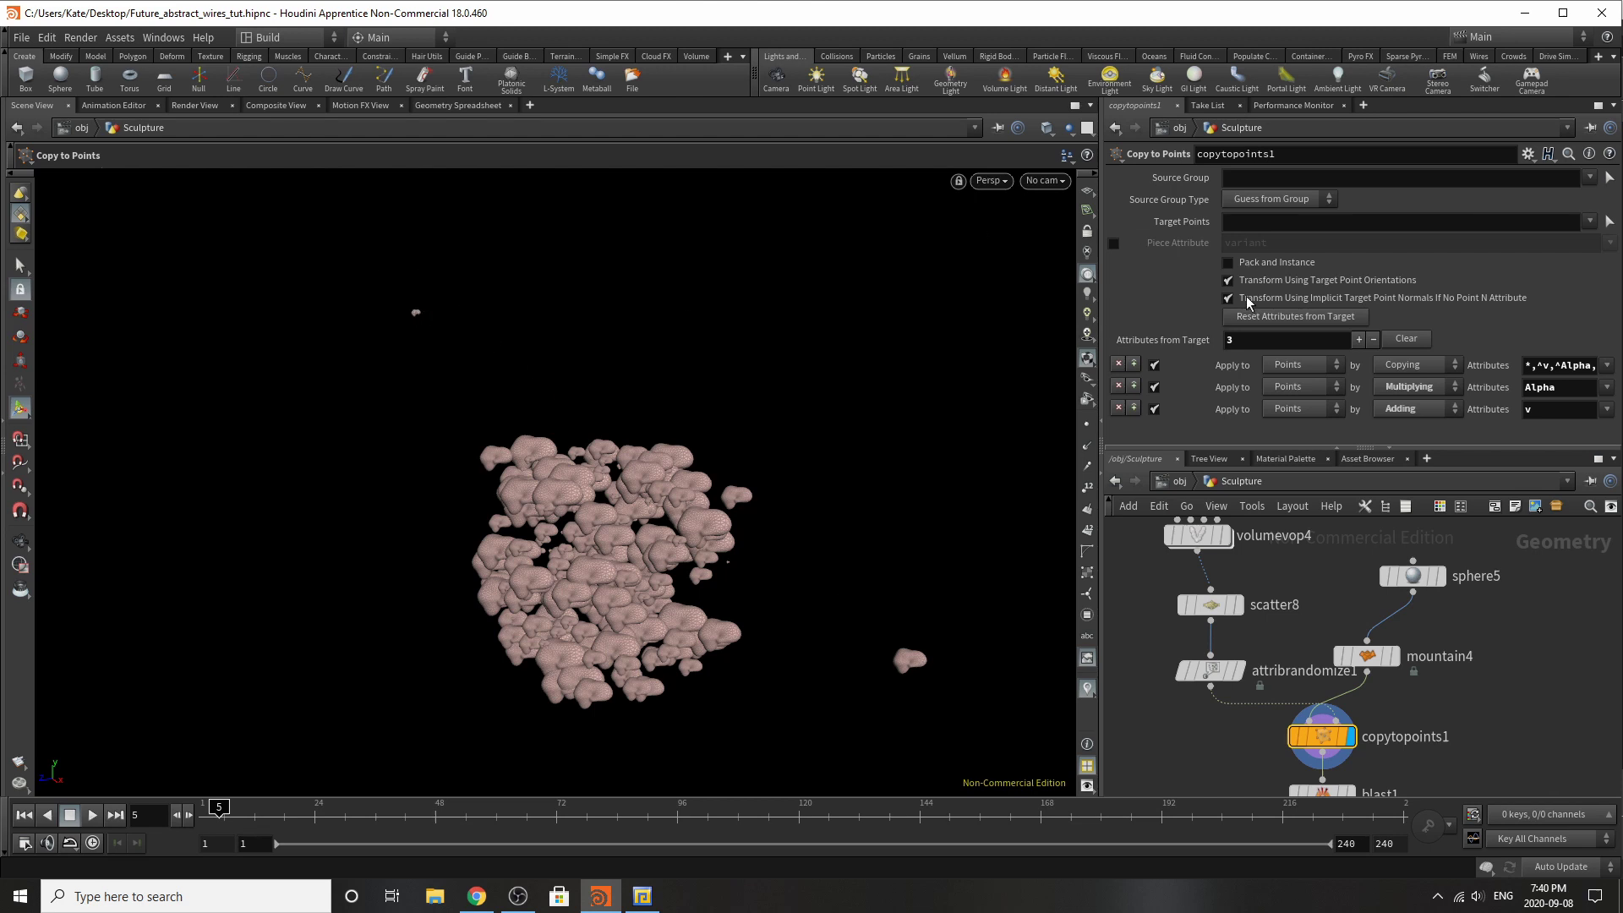
# Step: Display the sphere5 node, show its parameters and inspect the sphere up close
pyautogui.click(1439, 576)
pyautogui.click(1410, 576)
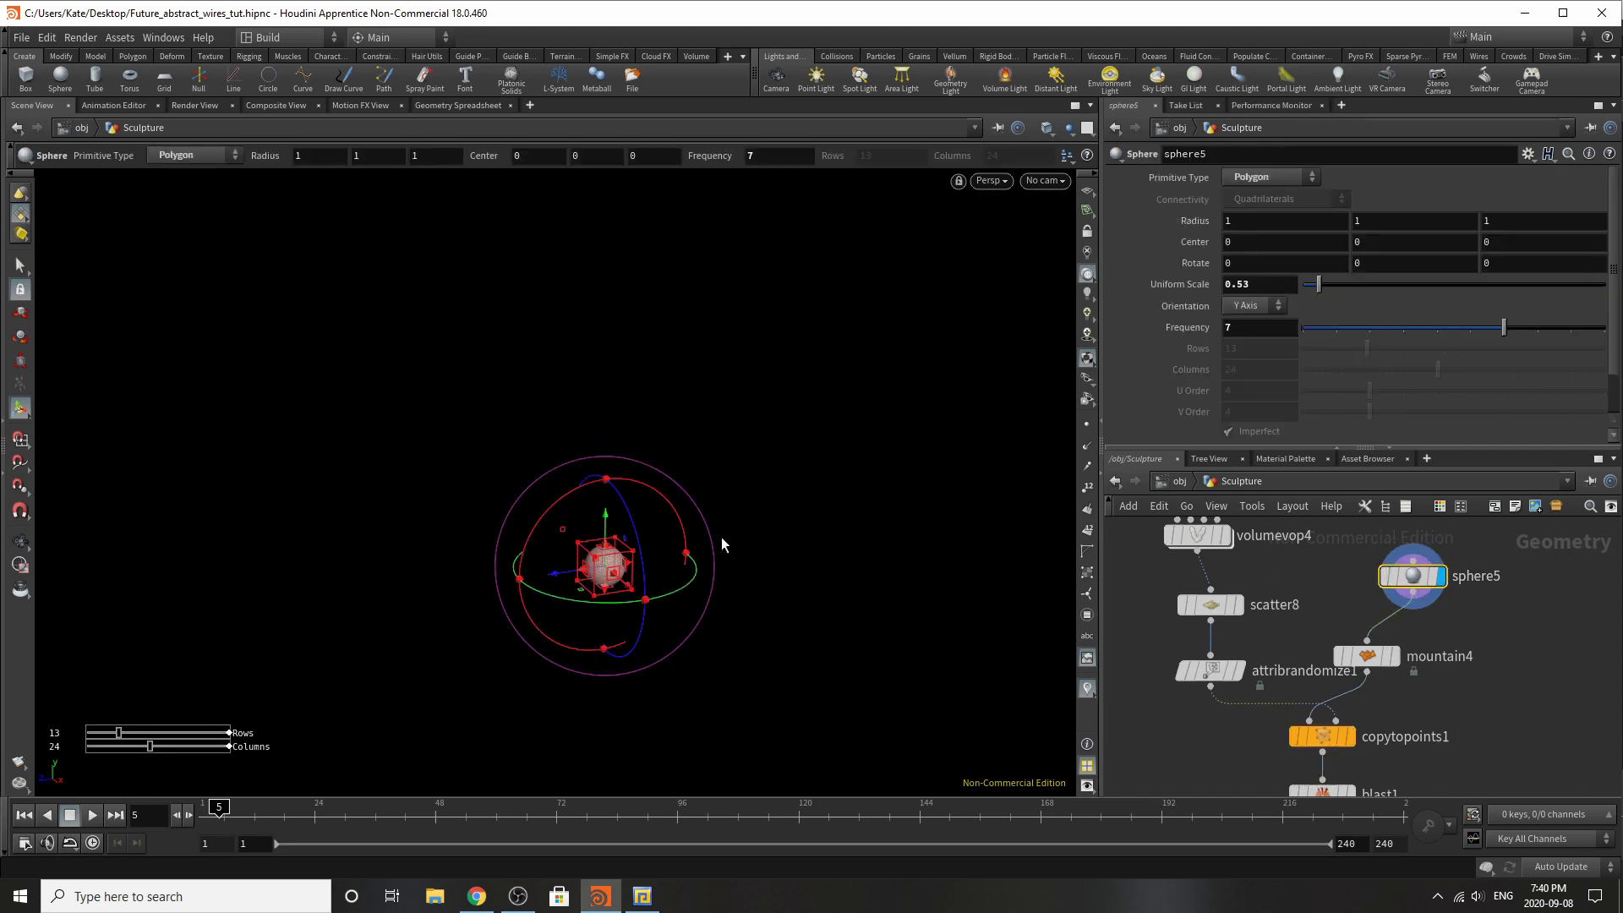
pyautogui.keyDown('alt'); pyautogui.moveTo(563, 569); pyautogui.dragTo(1217, 439, button='right'); pyautogui.keyUp('alt')
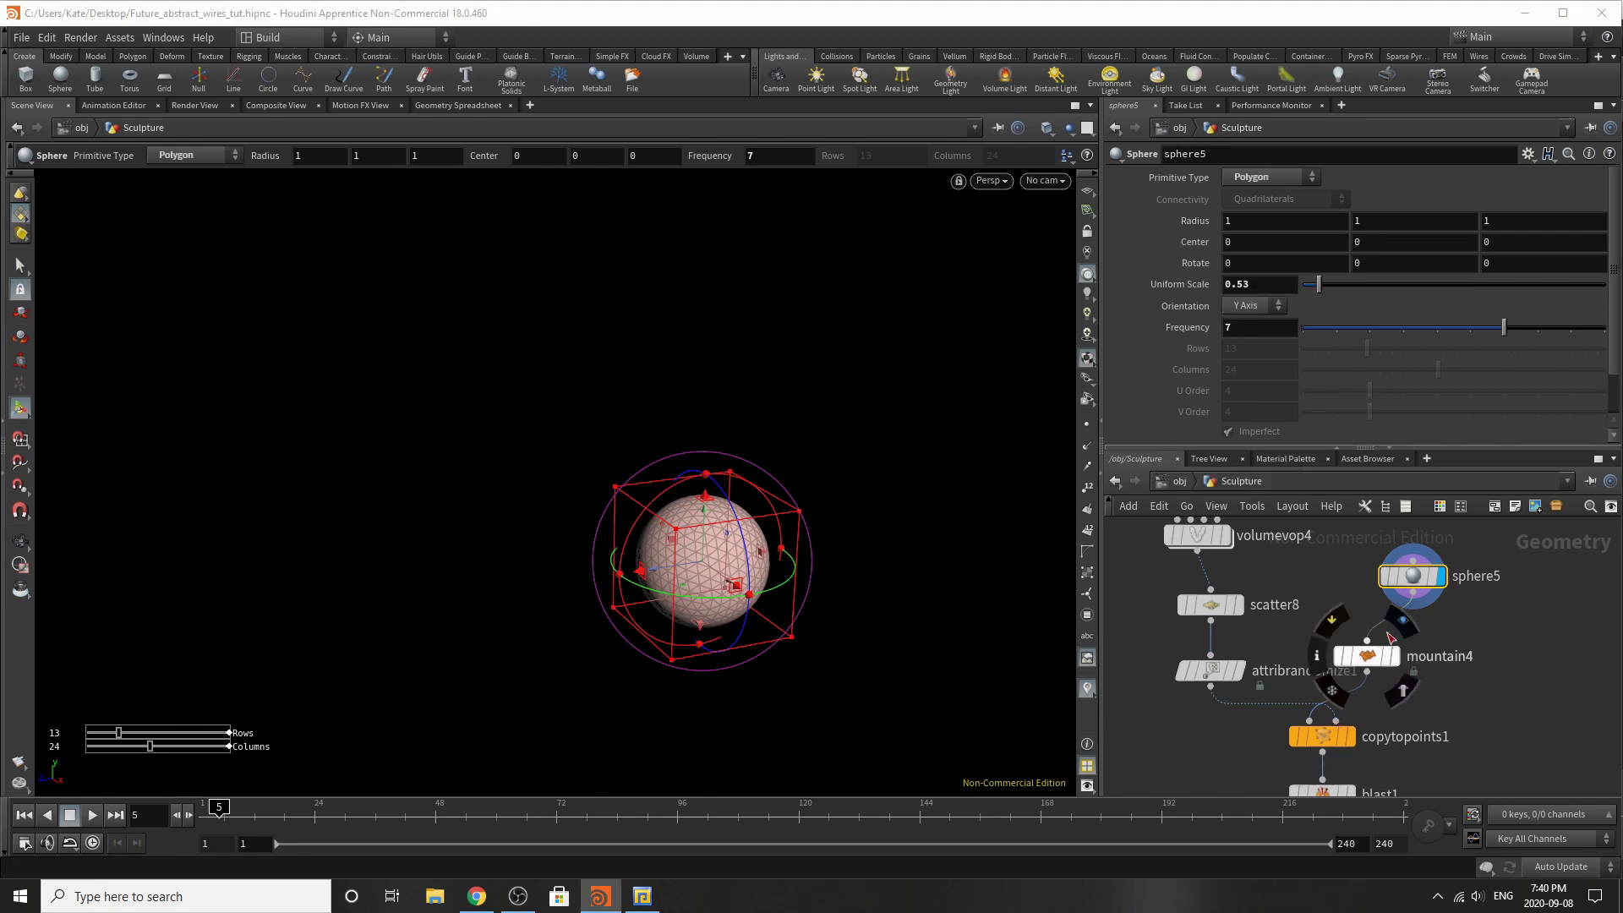
# Step: Display the mountain4 node and review its height and noise settings along with the deformed sphere
pyautogui.click(1365, 657)
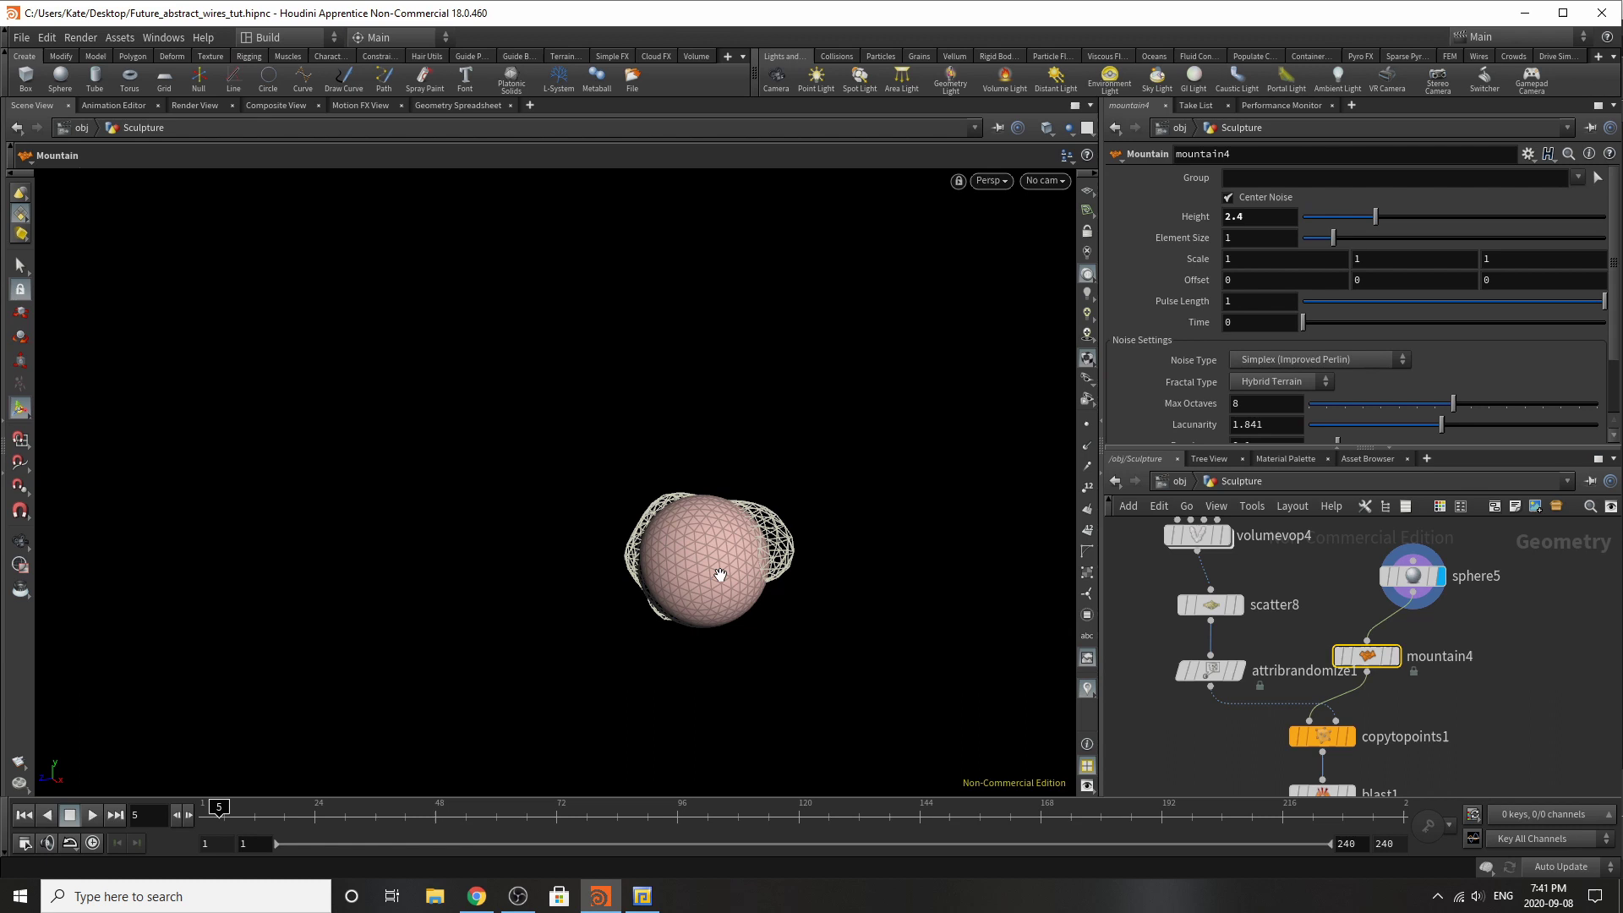
pyautogui.keyDown('alt'); pyautogui.moveTo(717, 572); pyautogui.dragTo(806, 515); pyautogui.keyUp('alt')
pyautogui.click(1396, 661)
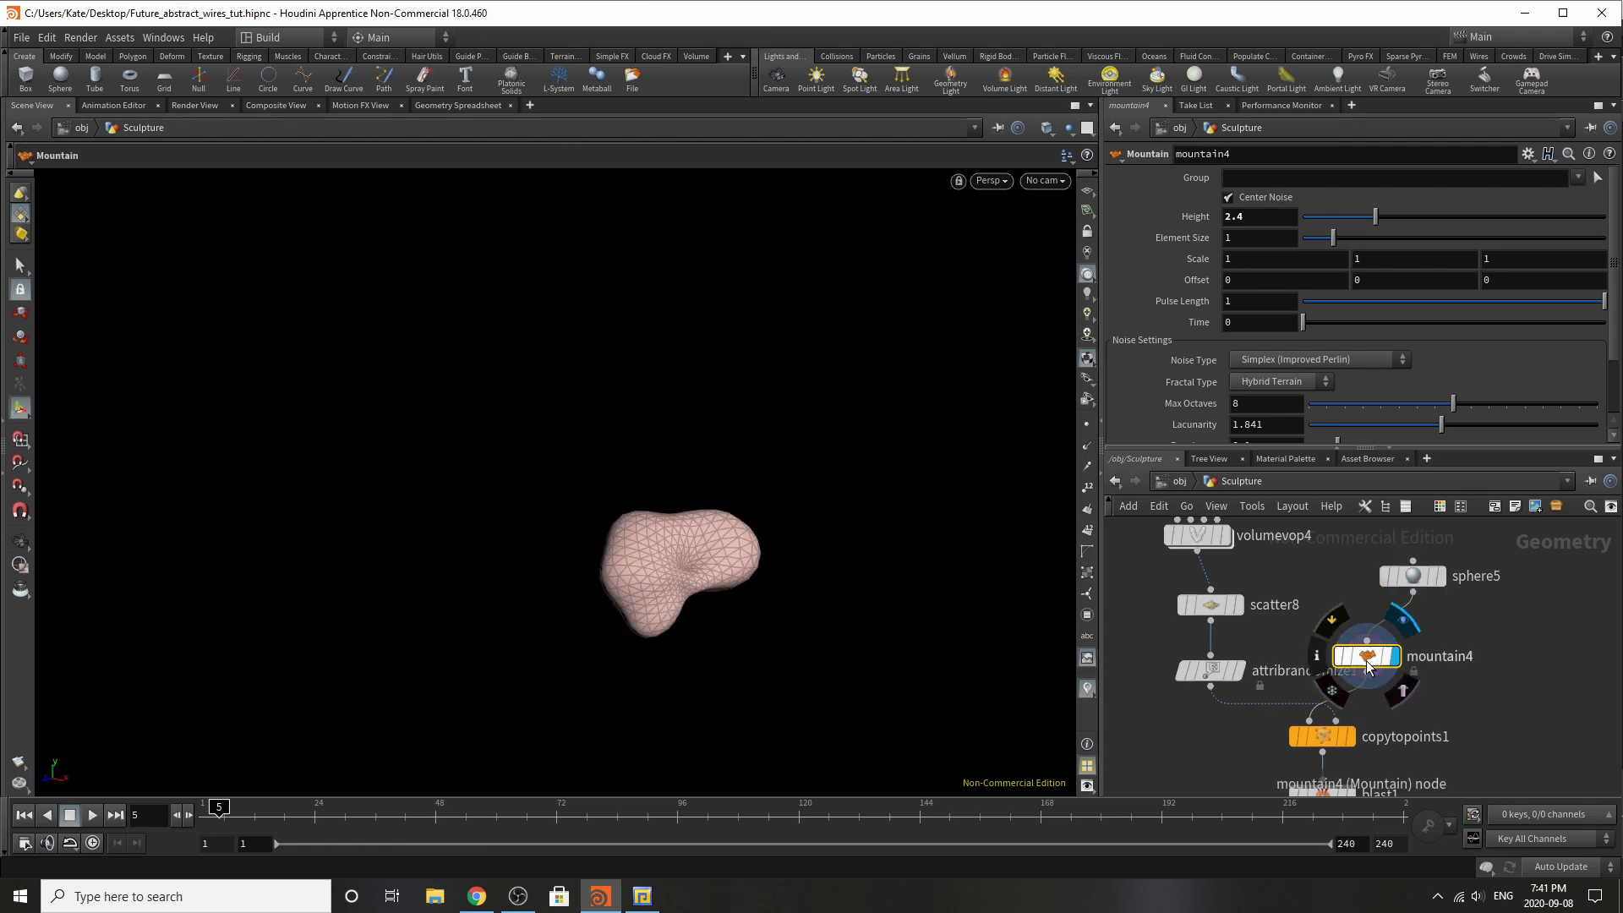
pyautogui.scroll(-3, 1422, 395)
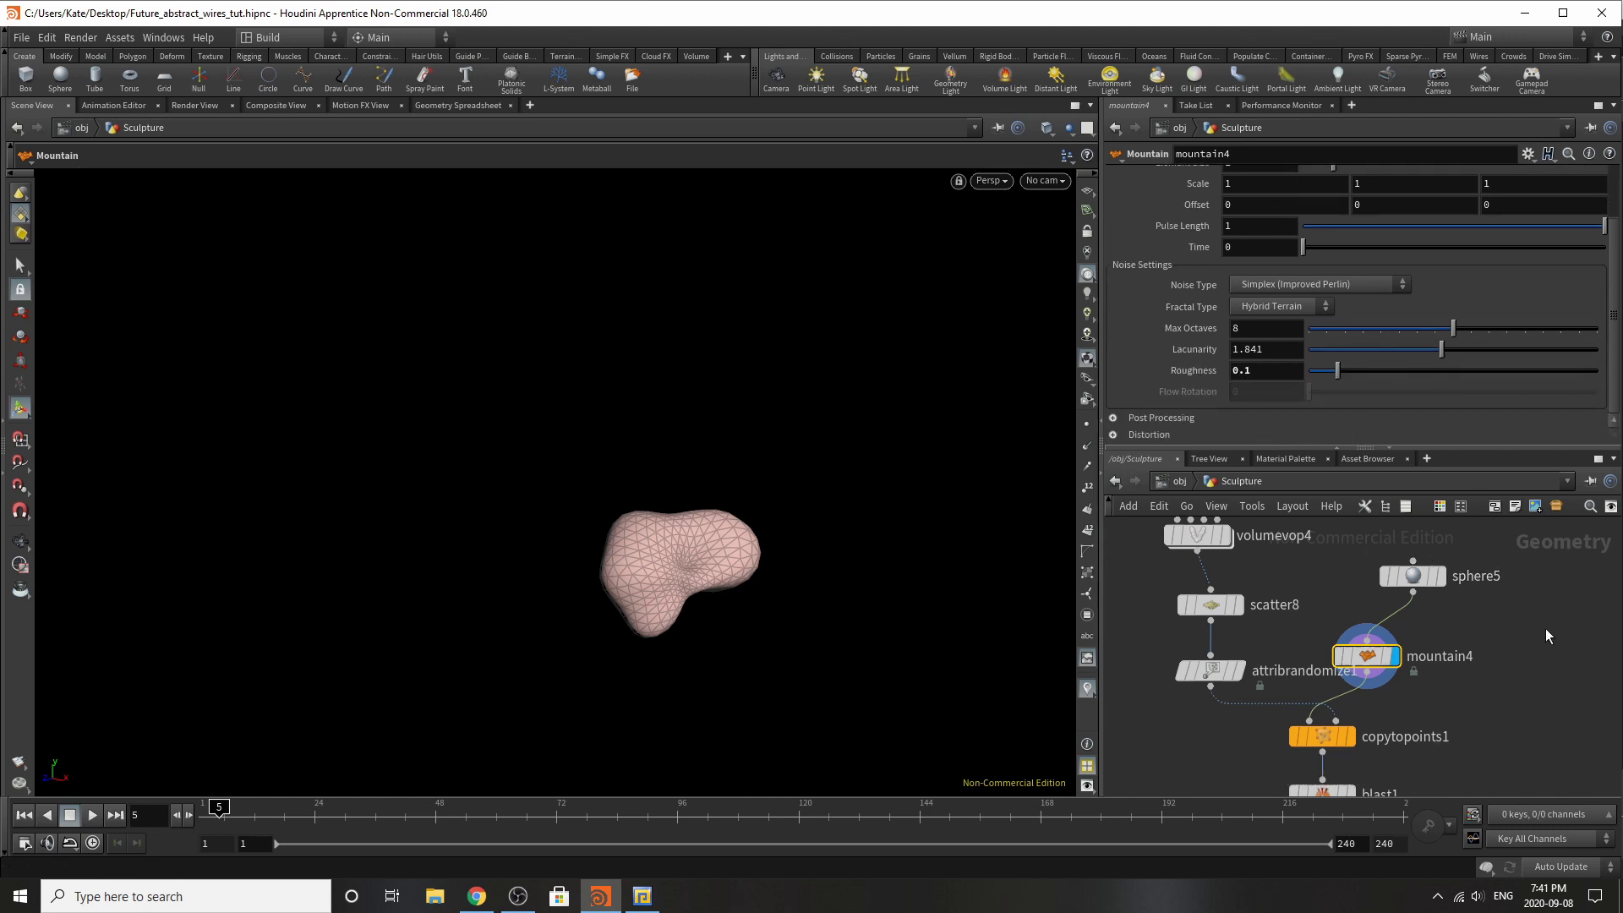
# Step: Display the boolean2 node, show its parameters and examine the intersection of the sphere with the blobs
pyautogui.scroll(-4, 1444, 689)
pyautogui.moveTo(1391, 768); pyautogui.dragTo(1341, 701, button='middle')
pyautogui.scroll(4, 1243, 686)
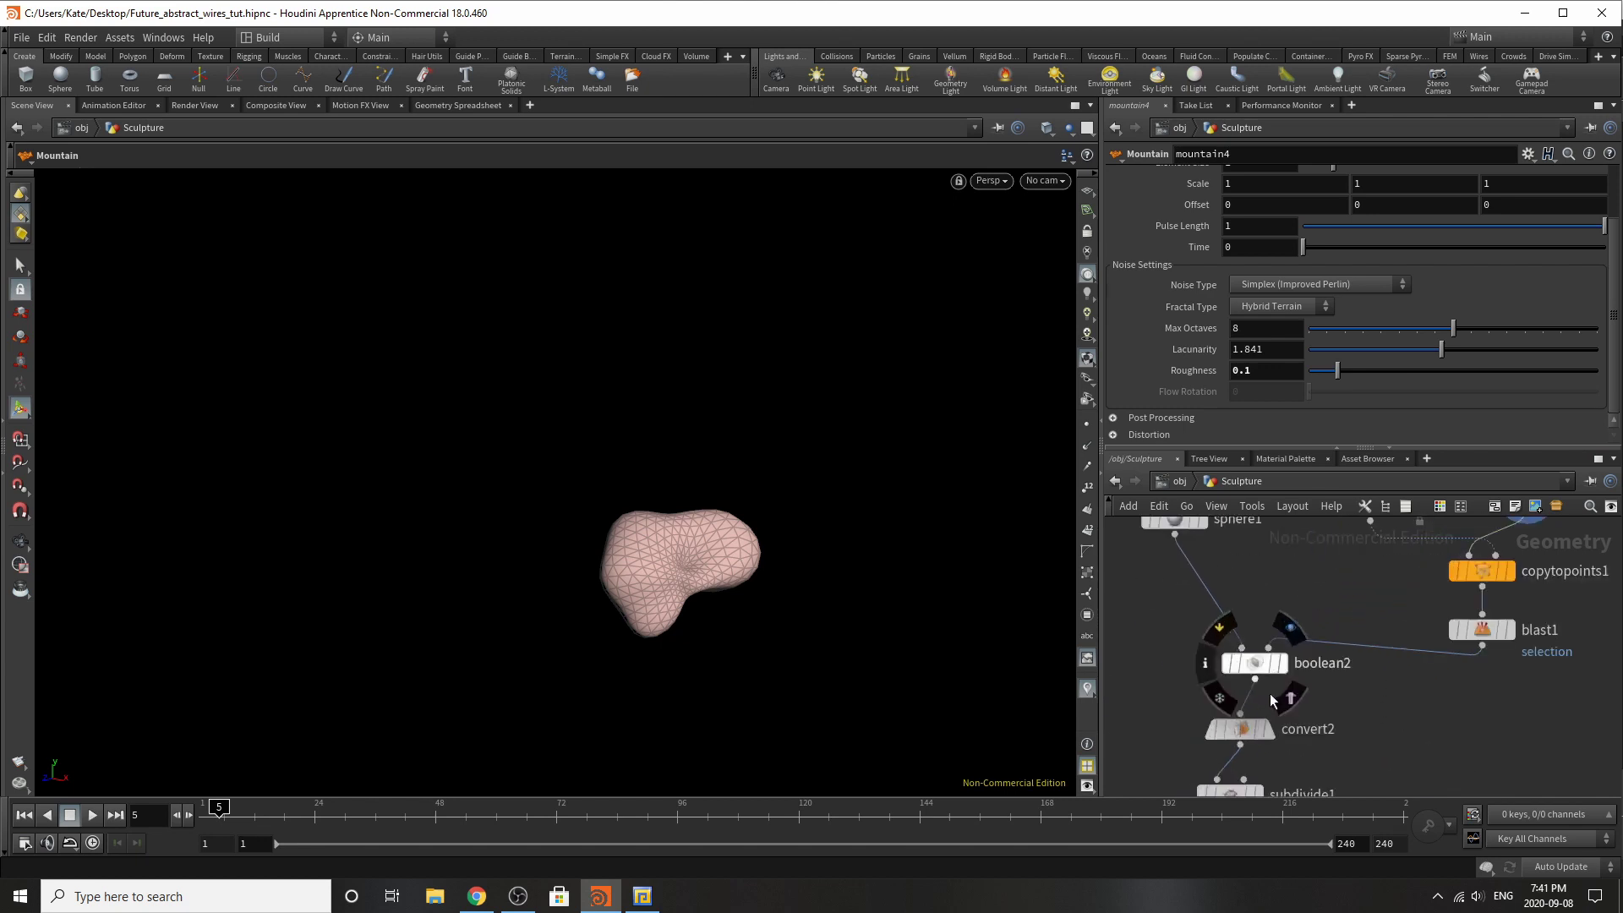
pyautogui.click(1293, 670)
pyautogui.click(1286, 673)
pyautogui.click(1256, 664)
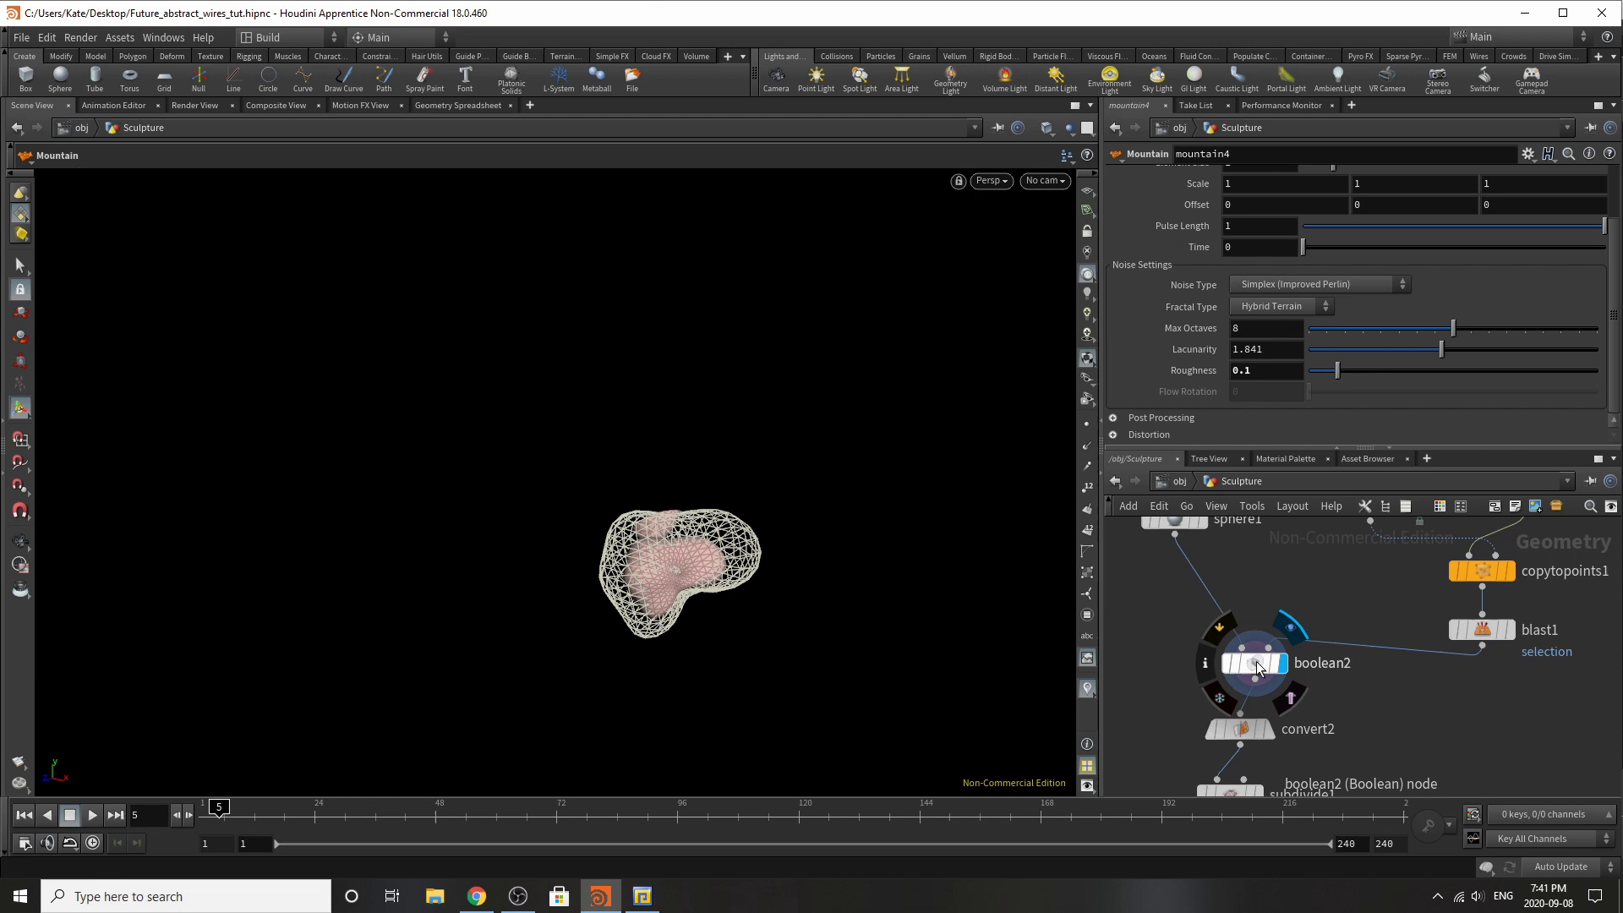
pyautogui.click(1257, 662)
pyautogui.press('Escape')
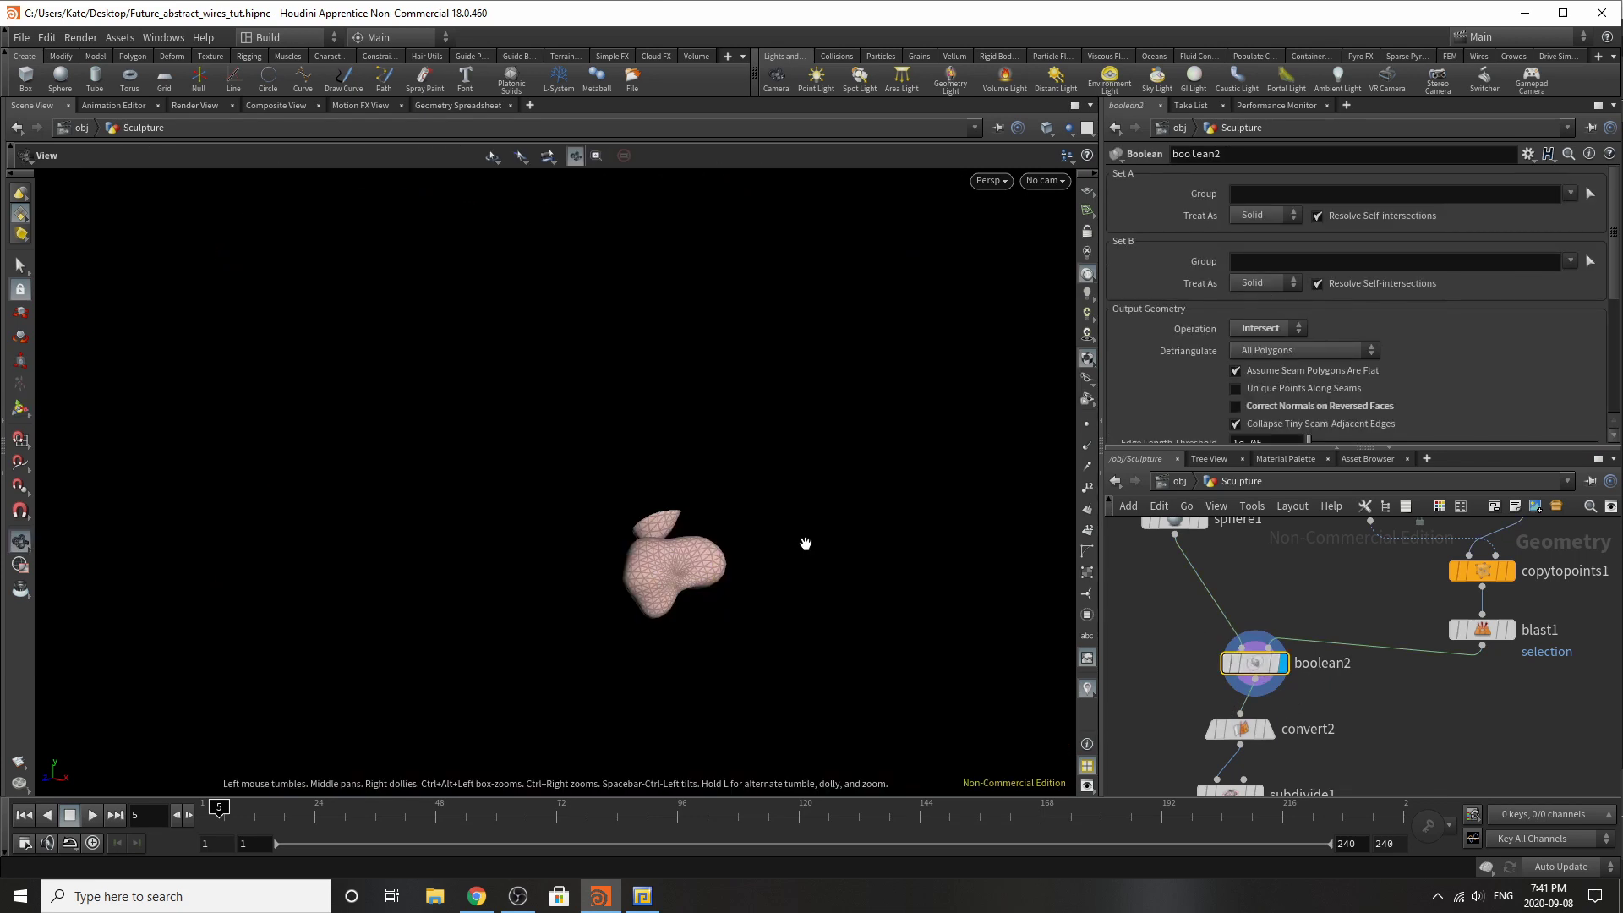
pyautogui.press('f')
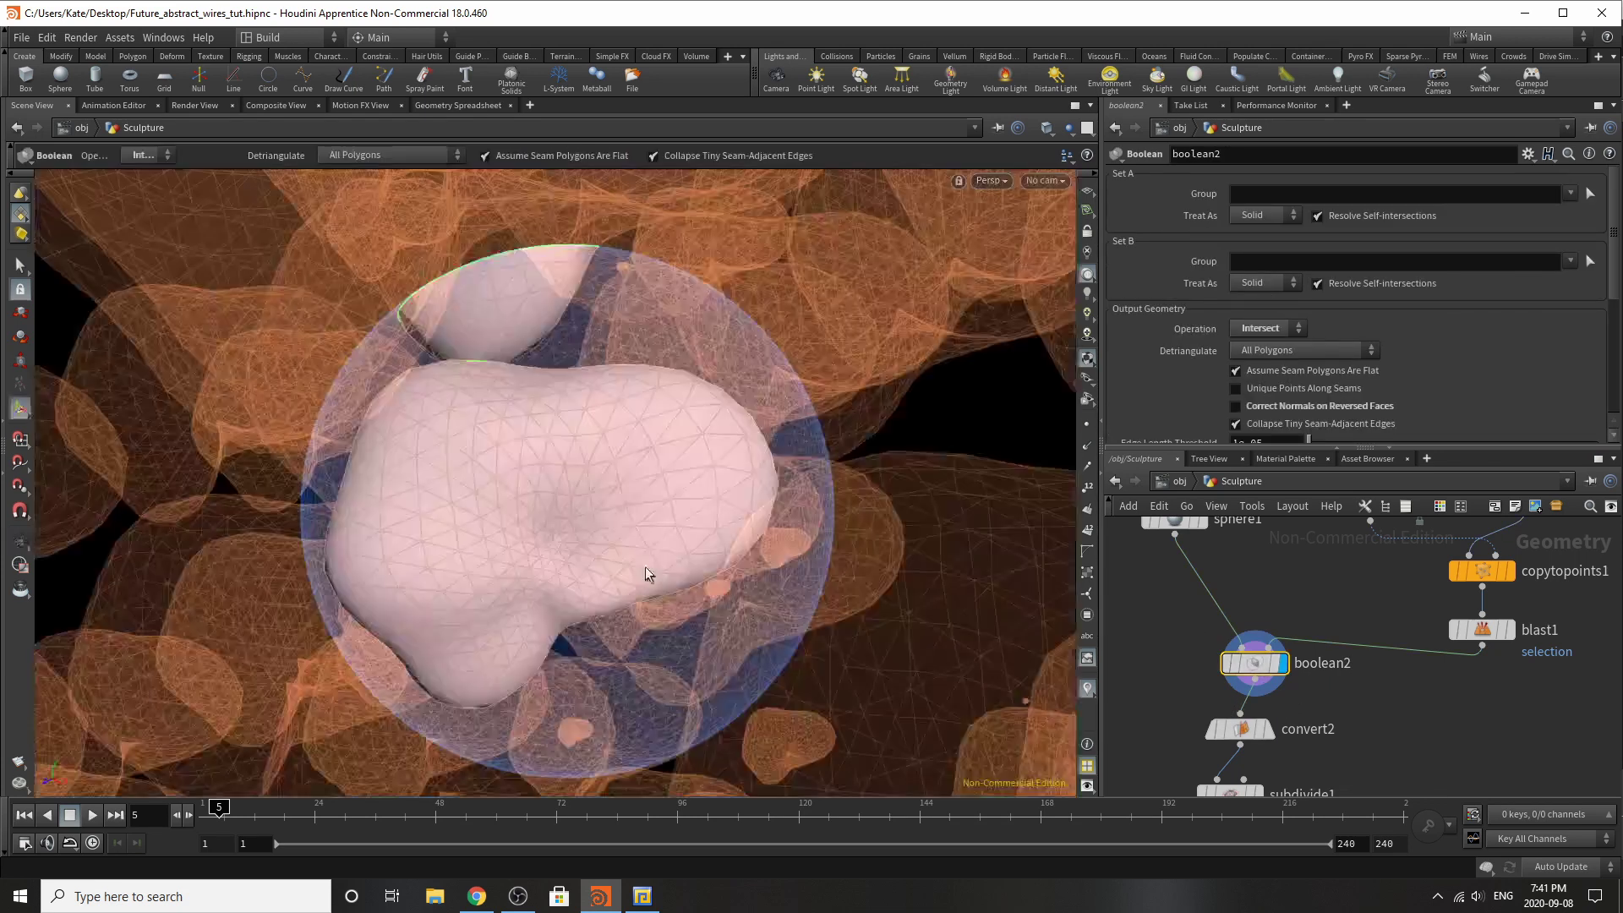
pyautogui.moveTo(582, 508); pyautogui.dragTo(525, 502)
pyautogui.scroll(1, 667, 503)
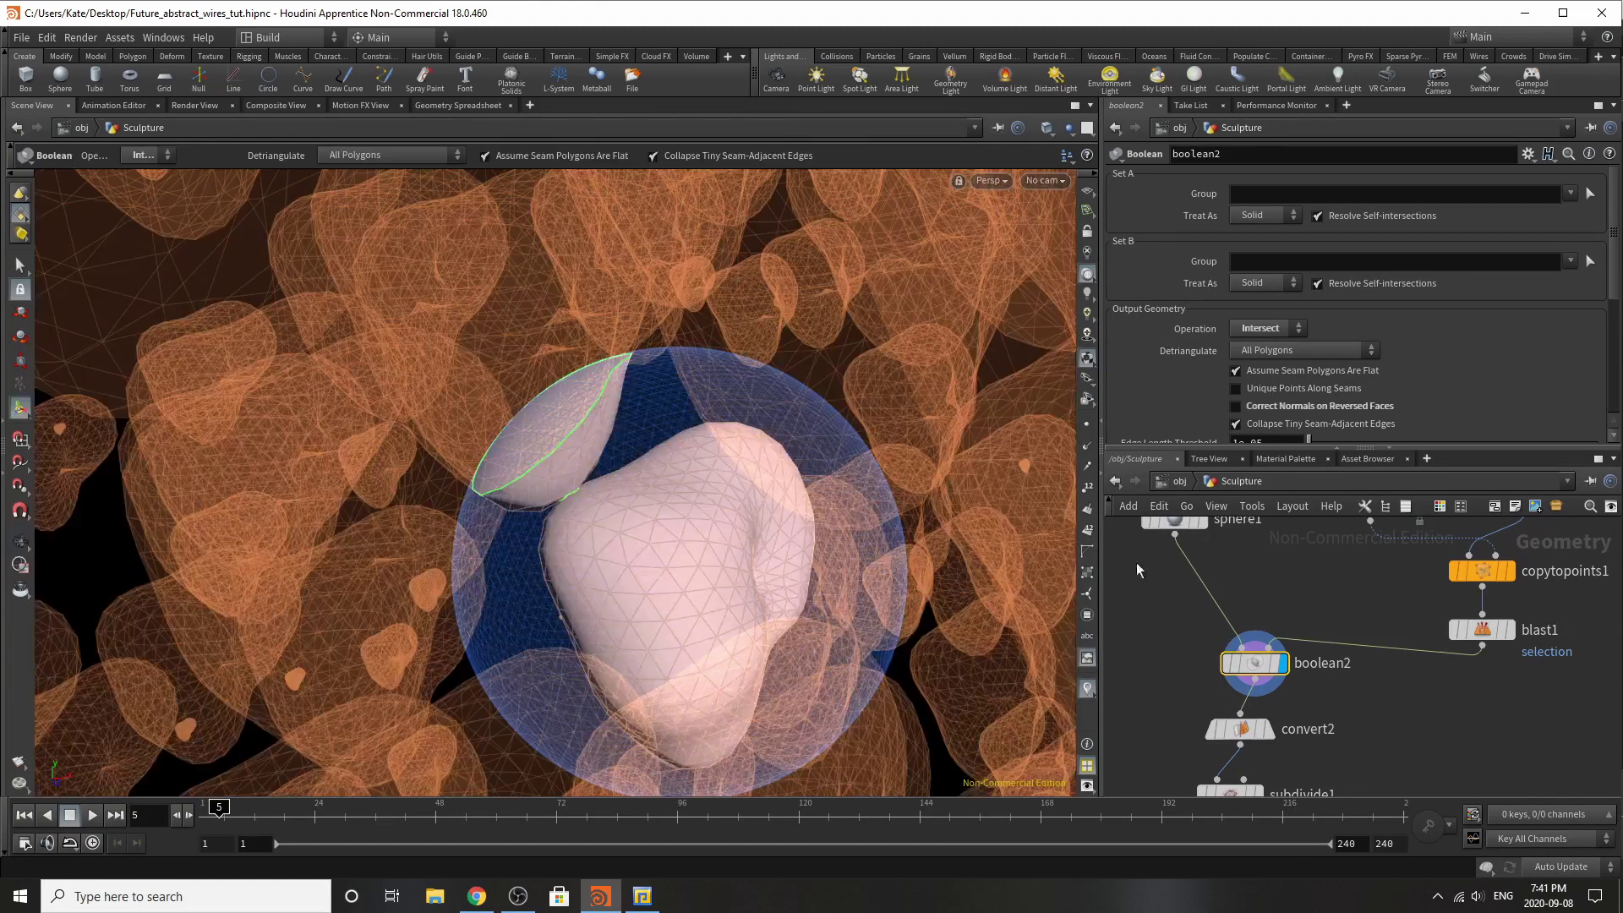
# Step: Display the blast1 node and examine the full blob cluster around the boolean sphere
pyautogui.scroll(-2, 1334, 665)
pyautogui.scroll(2, 1295, 651)
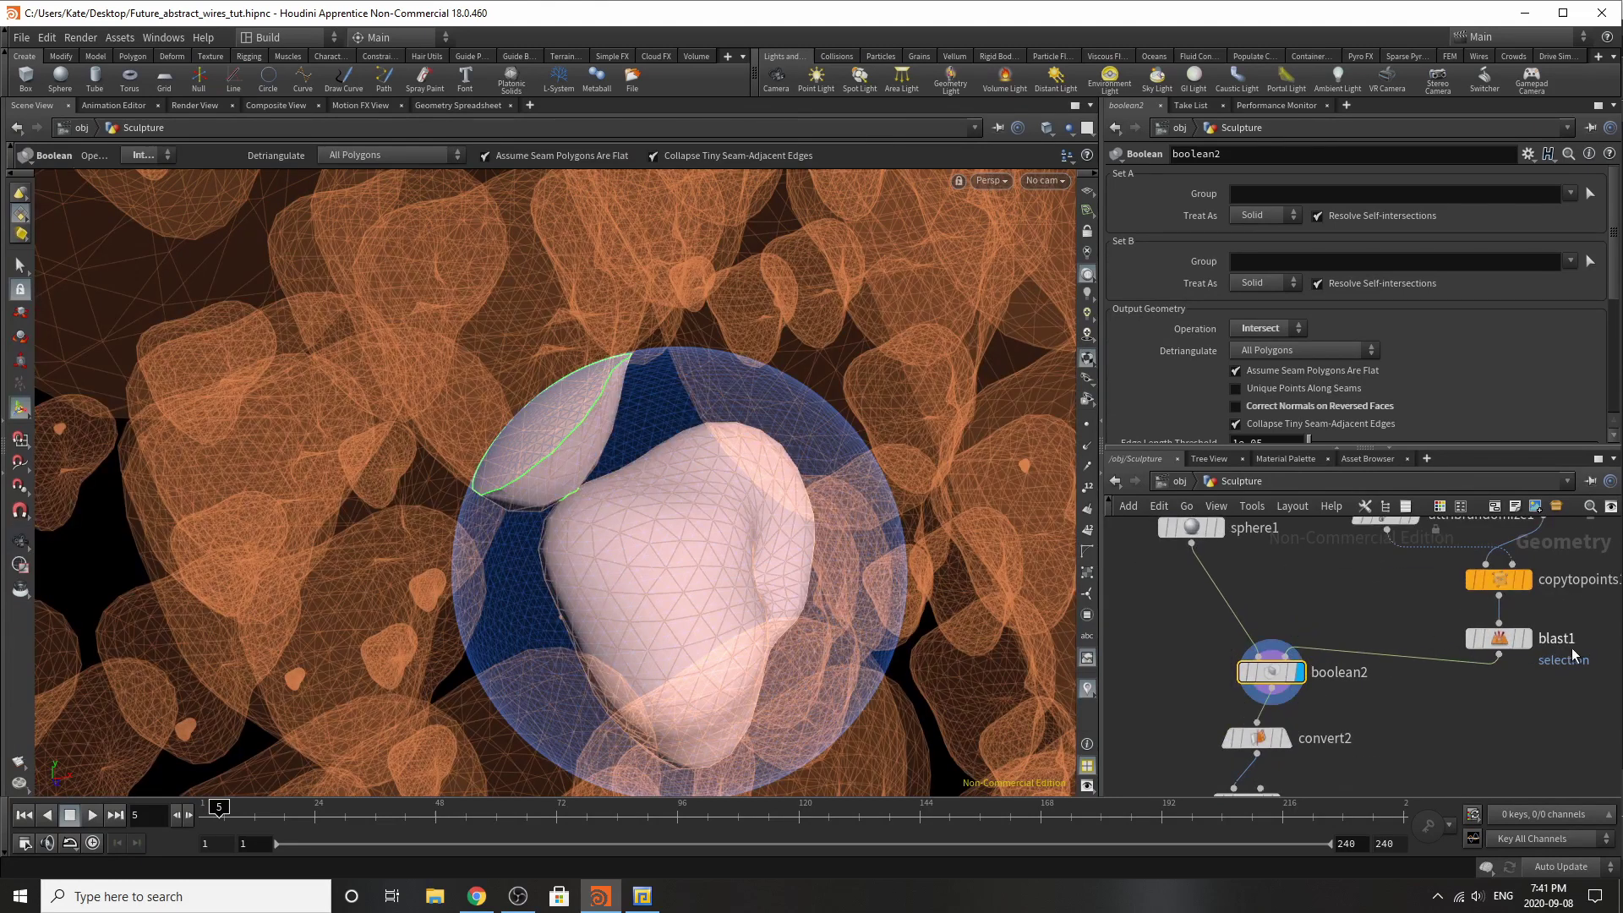
pyautogui.click(1527, 639)
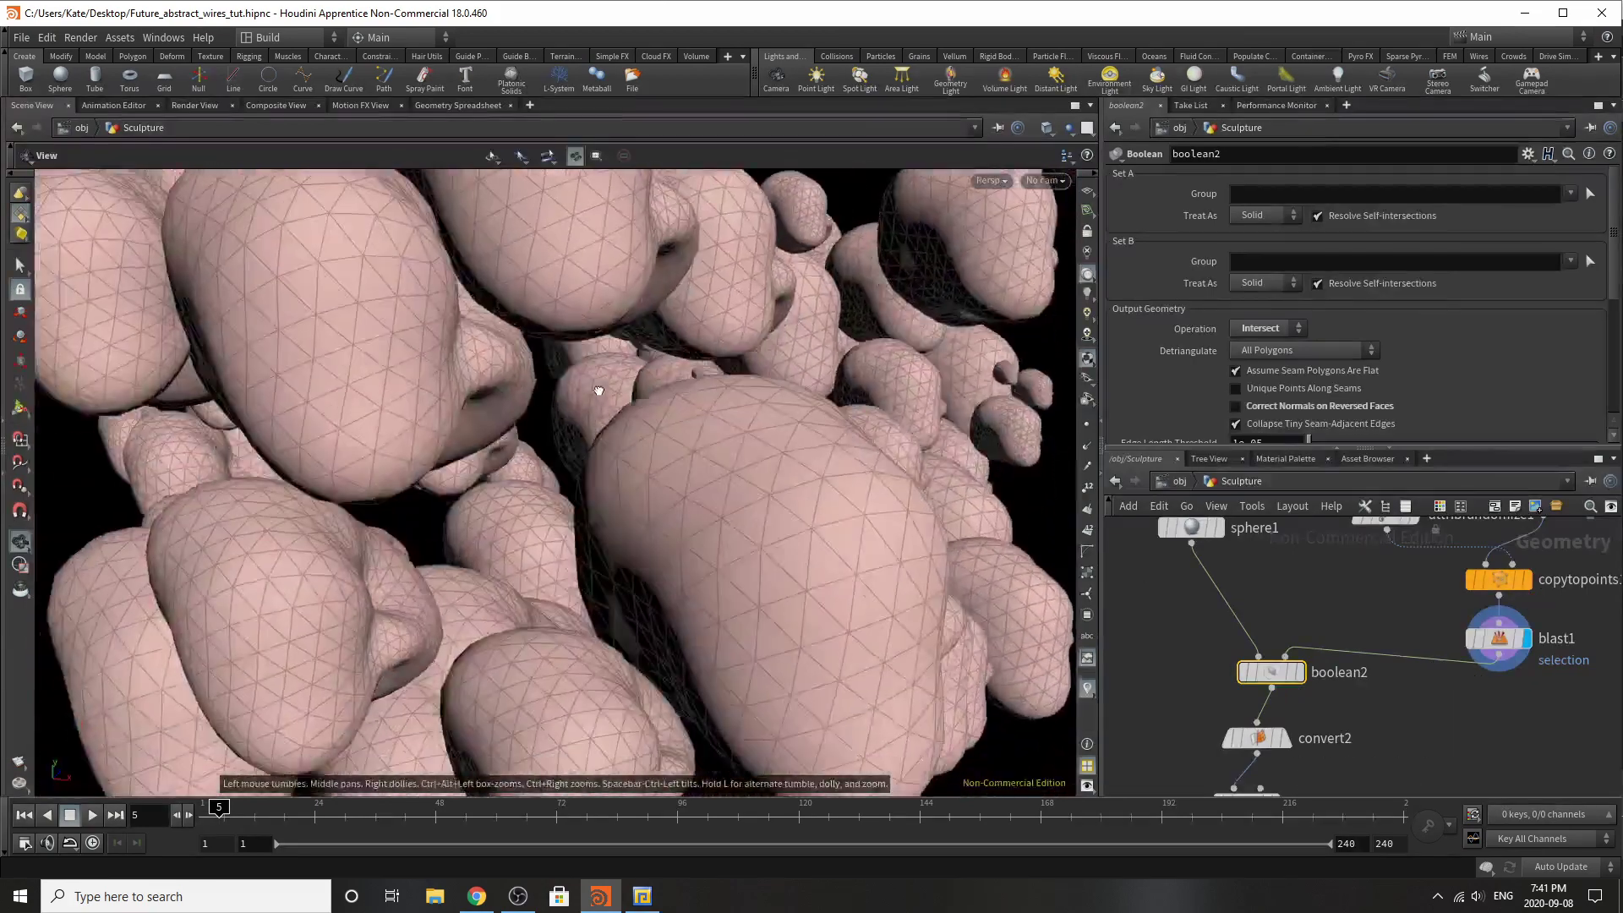
pyautogui.moveTo(598, 392); pyautogui.dragTo(342, 555)
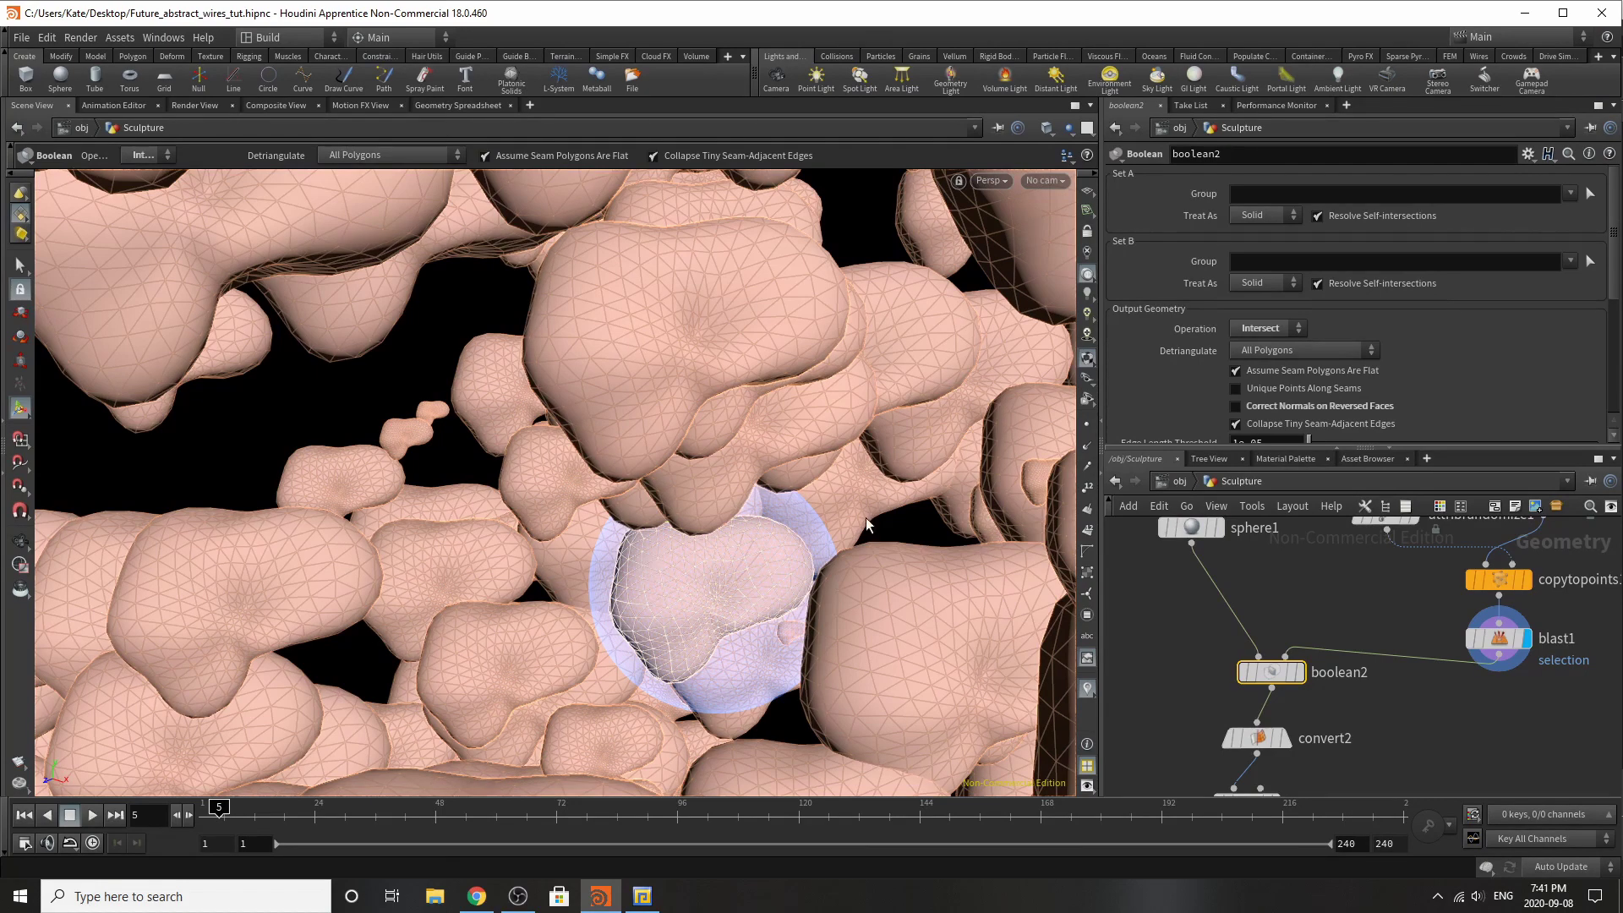
pyautogui.moveTo(752, 558)
pyautogui.keyDown('alt'); pyautogui.mouseDown()
pyautogui.moveTo(884, 562)
pyautogui.moveTo(671, 634)
pyautogui.moveTo(674, 362)
pyautogui.mouseUp(); pyautogui.keyUp('alt')
pyautogui.moveTo(657, 489)
pyautogui.mouseDown(button='right')
pyautogui.moveTo(761, 529)
pyautogui.moveTo(996, 460)
pyautogui.moveTo(518, 500)
pyautogui.moveTo(634, 507)
pyautogui.mouseUp(button='right')
pyautogui.moveTo(632, 508); pyautogui.dragTo(651, 583)
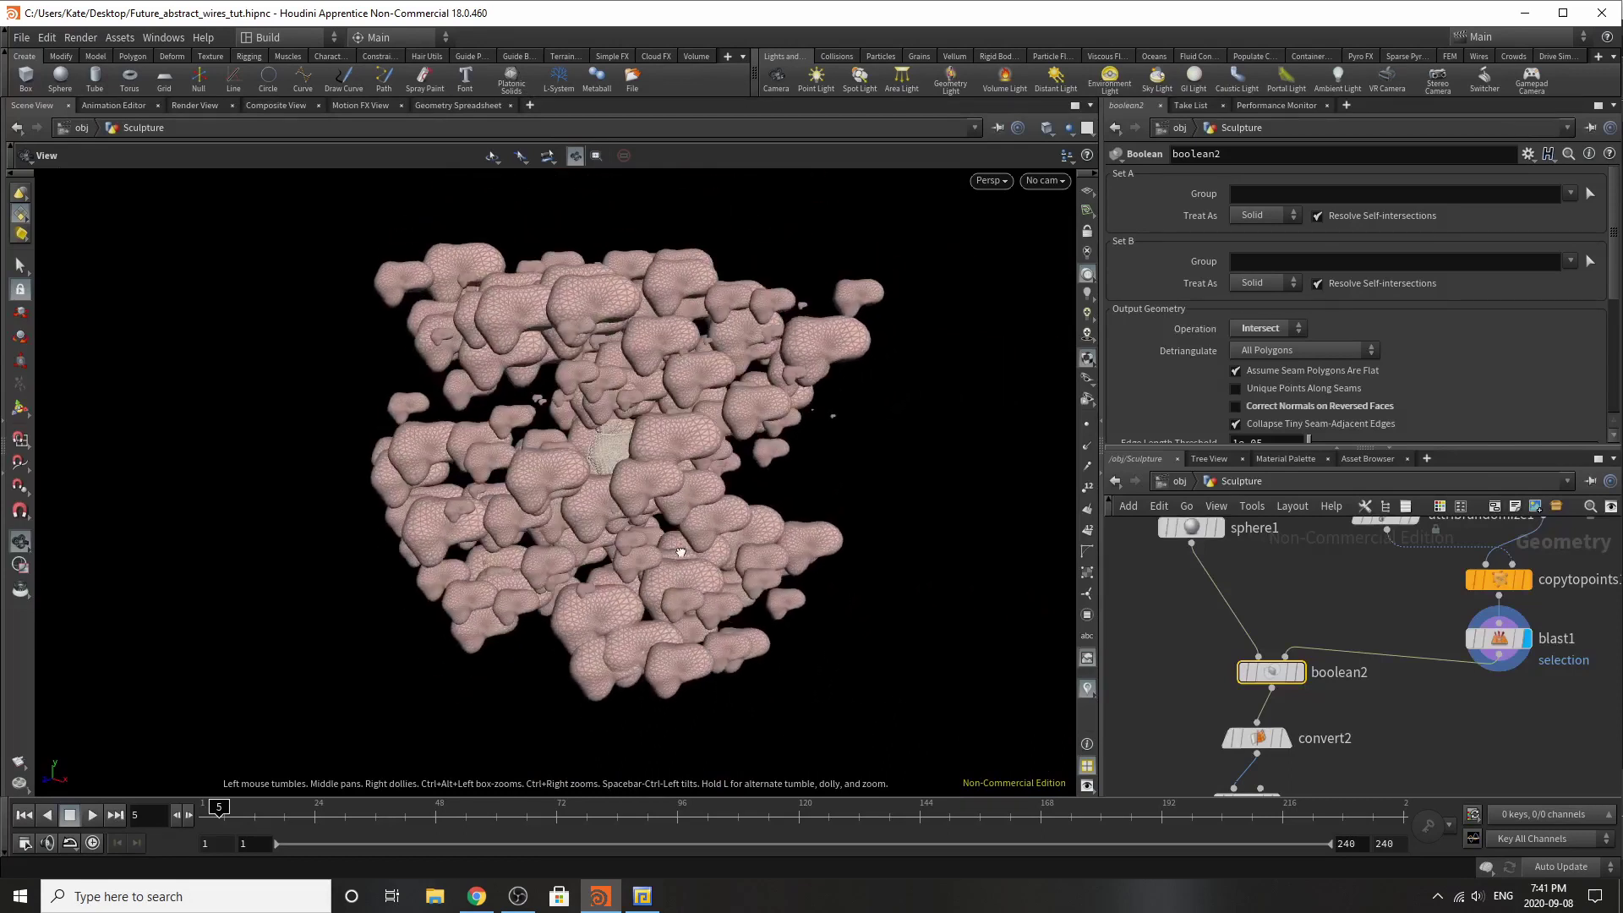
# Step: Display boolean2 again and set the Uniform Scale of sphere1 to 1.88
pyautogui.press('Return')
pyautogui.click(1302, 681)
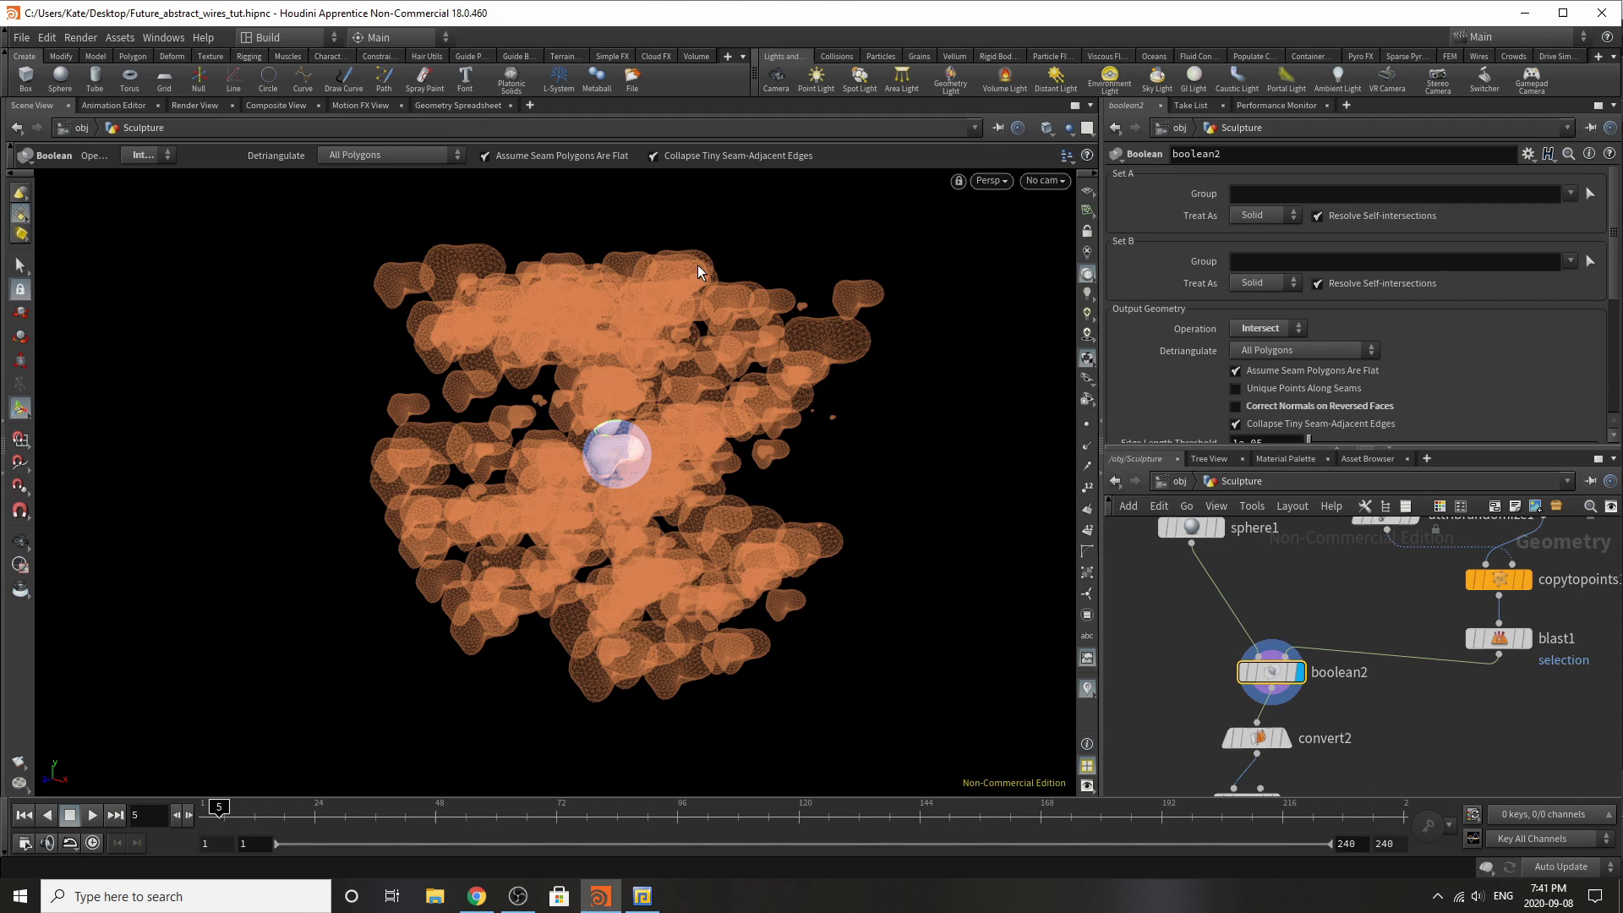
pyautogui.click(1191, 528)
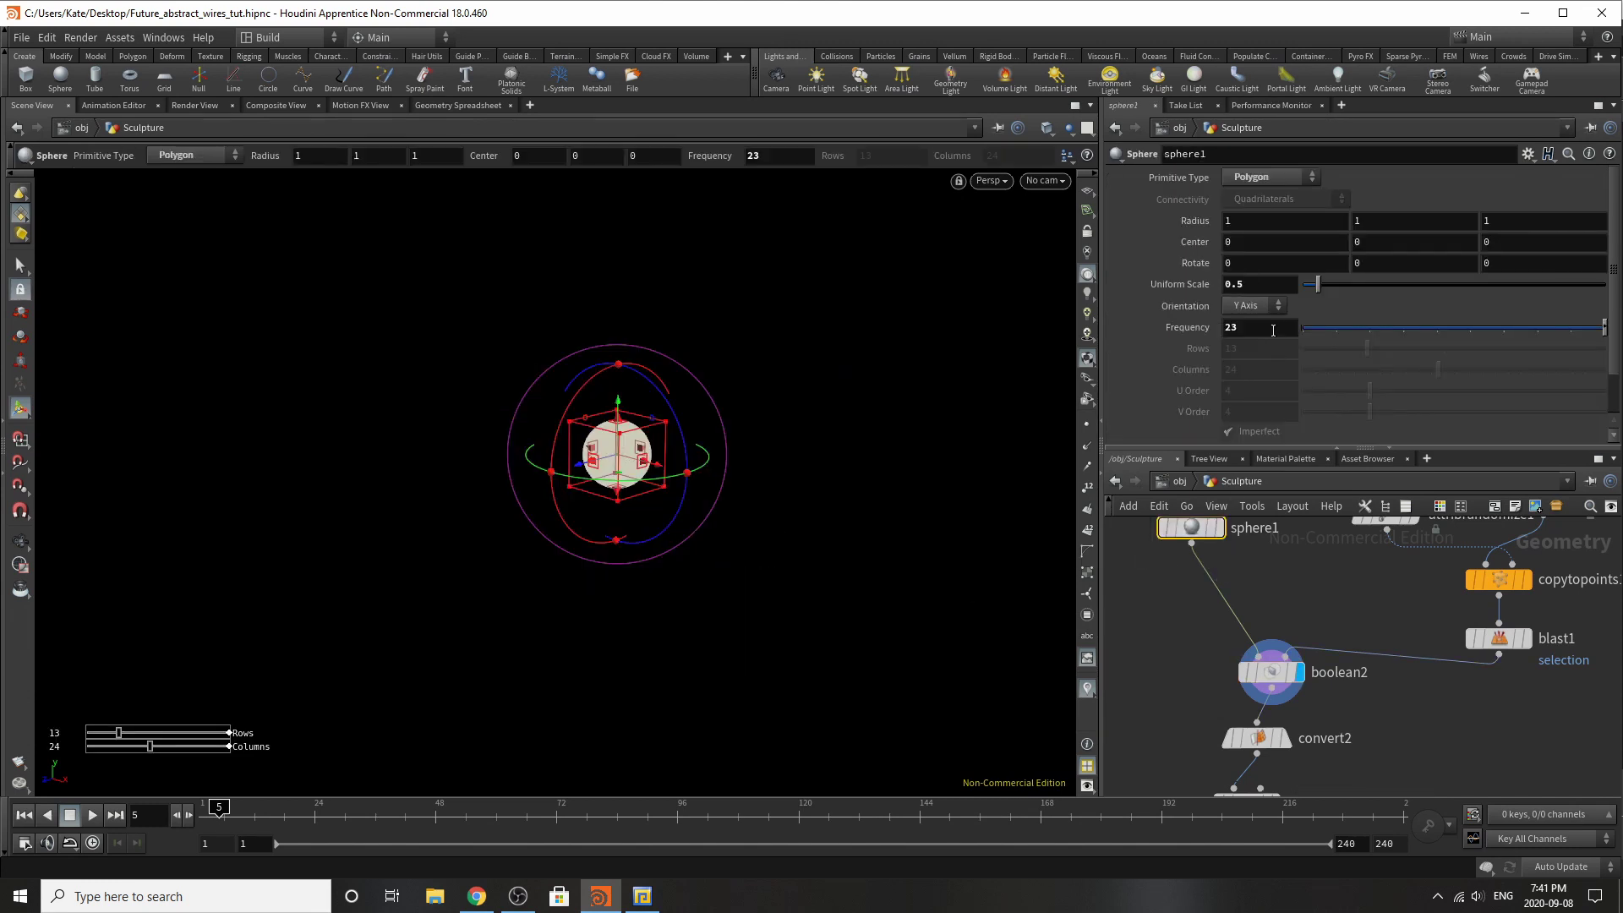
pyautogui.click(1358, 284)
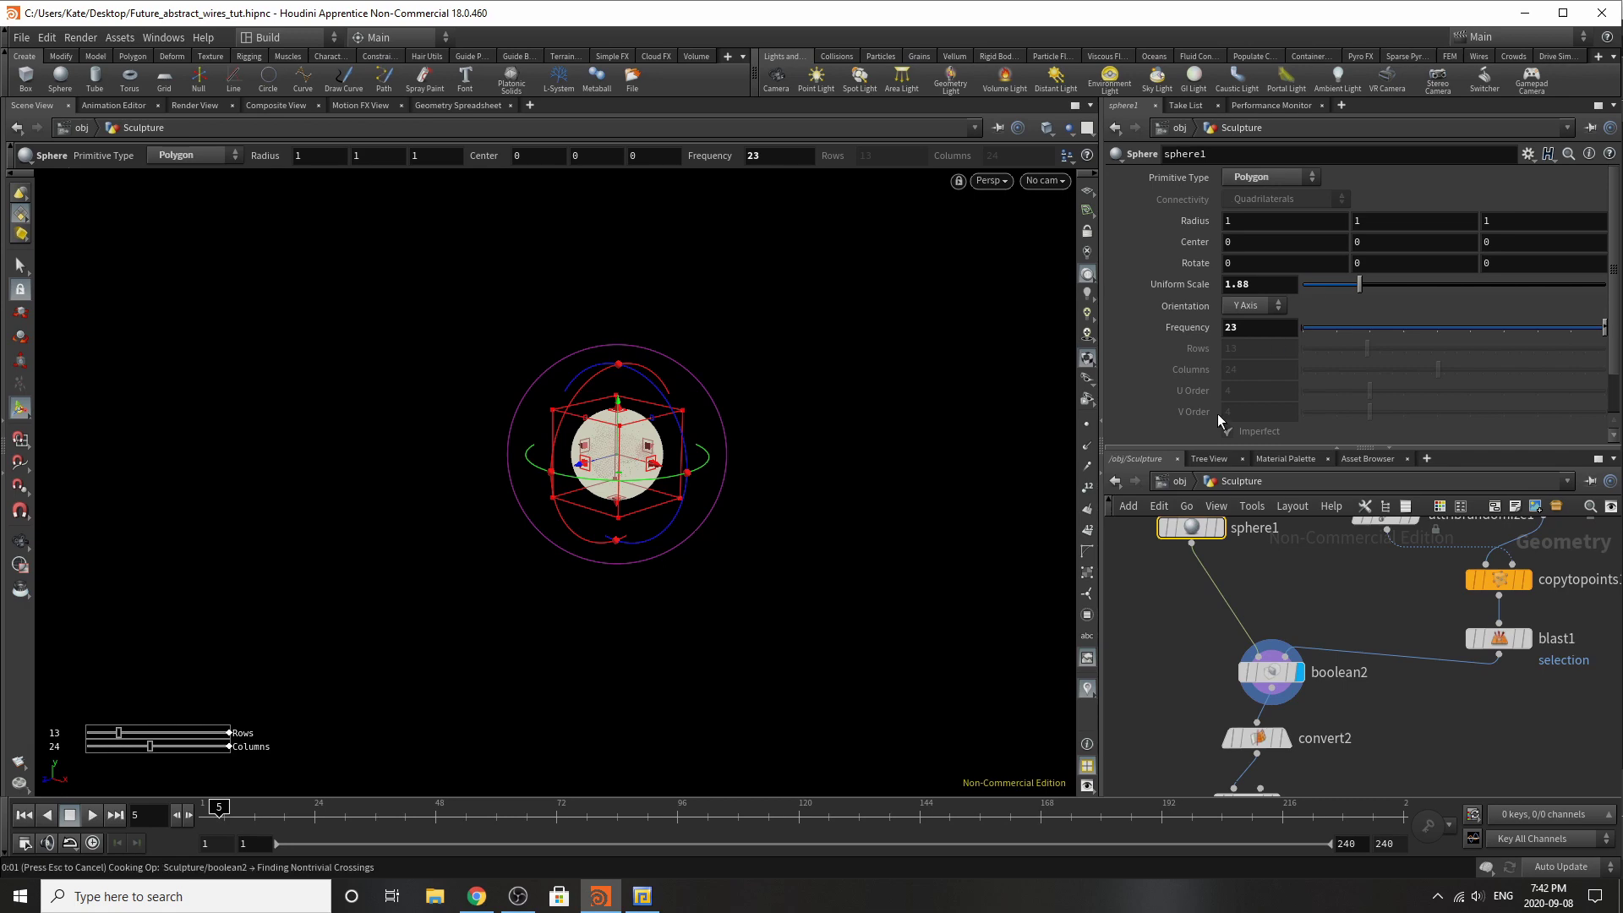
pyautogui.press('Escape')
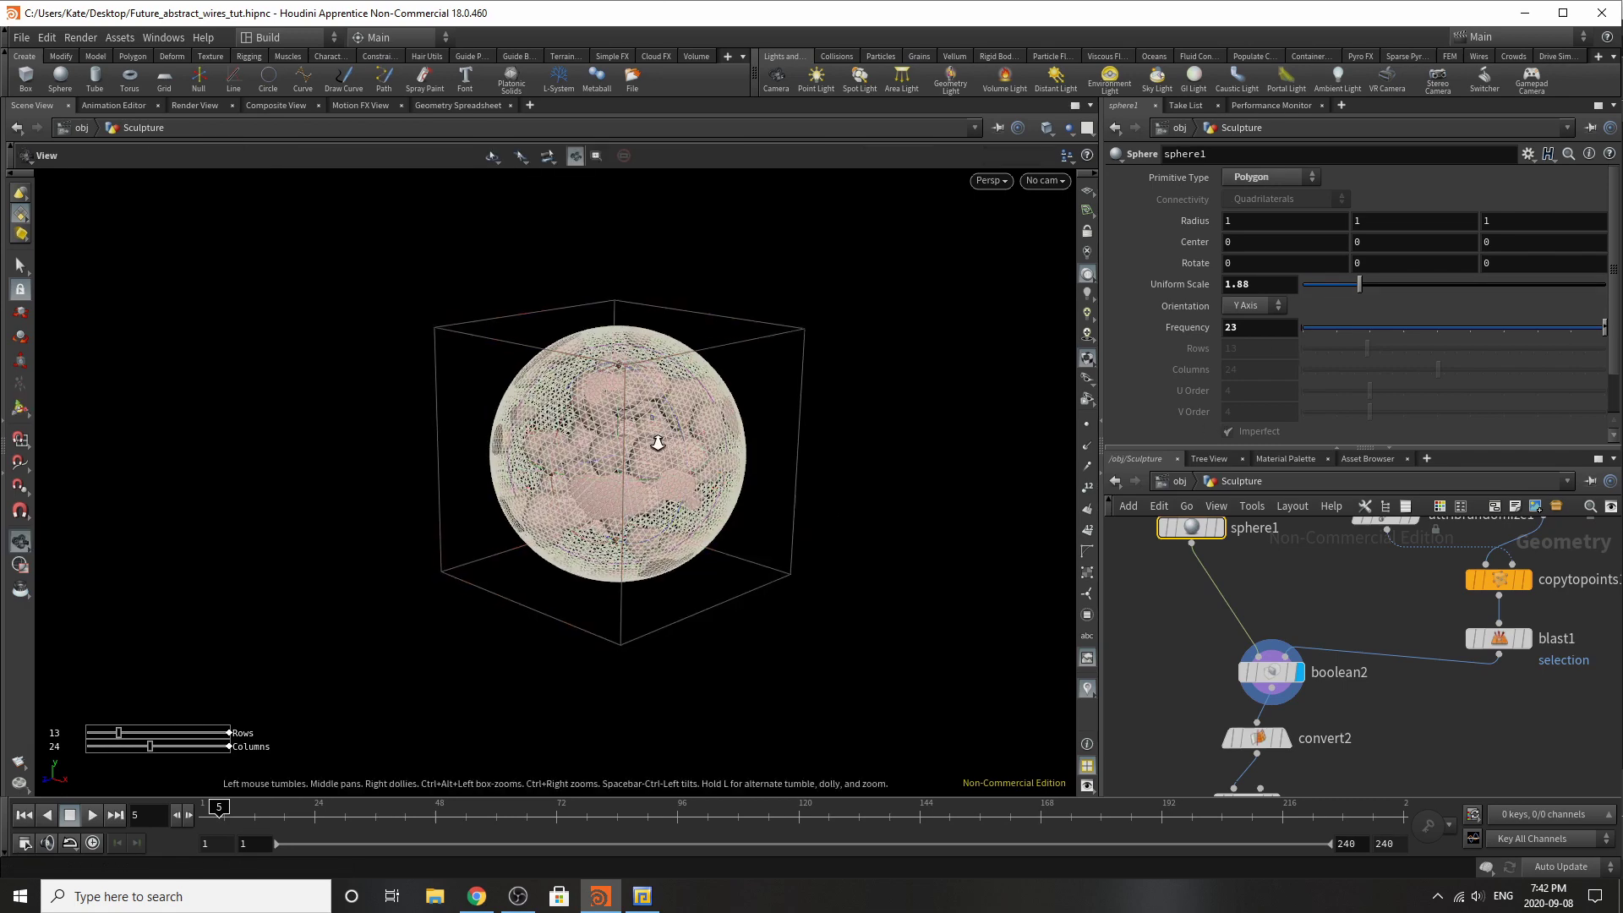
pyautogui.scroll(5, 579, 462)
pyautogui.moveTo(579, 462); pyautogui.dragTo(845, 554)
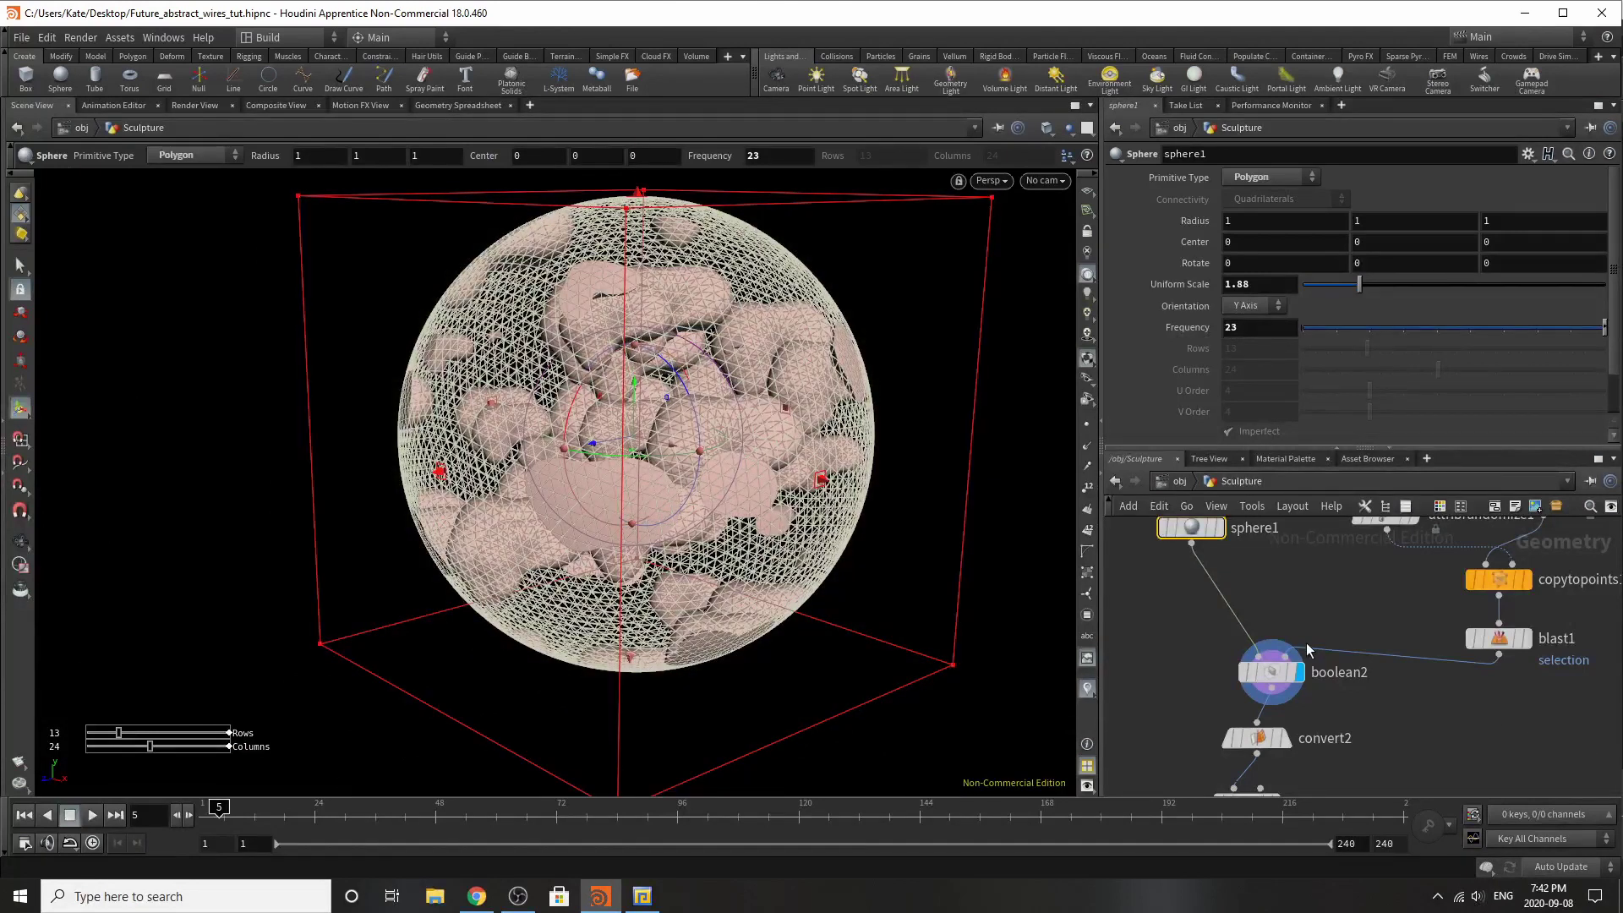
# Step: Display the convert2 node, show its parameters and inspect the converted geometry from several angles
pyautogui.click(1280, 741)
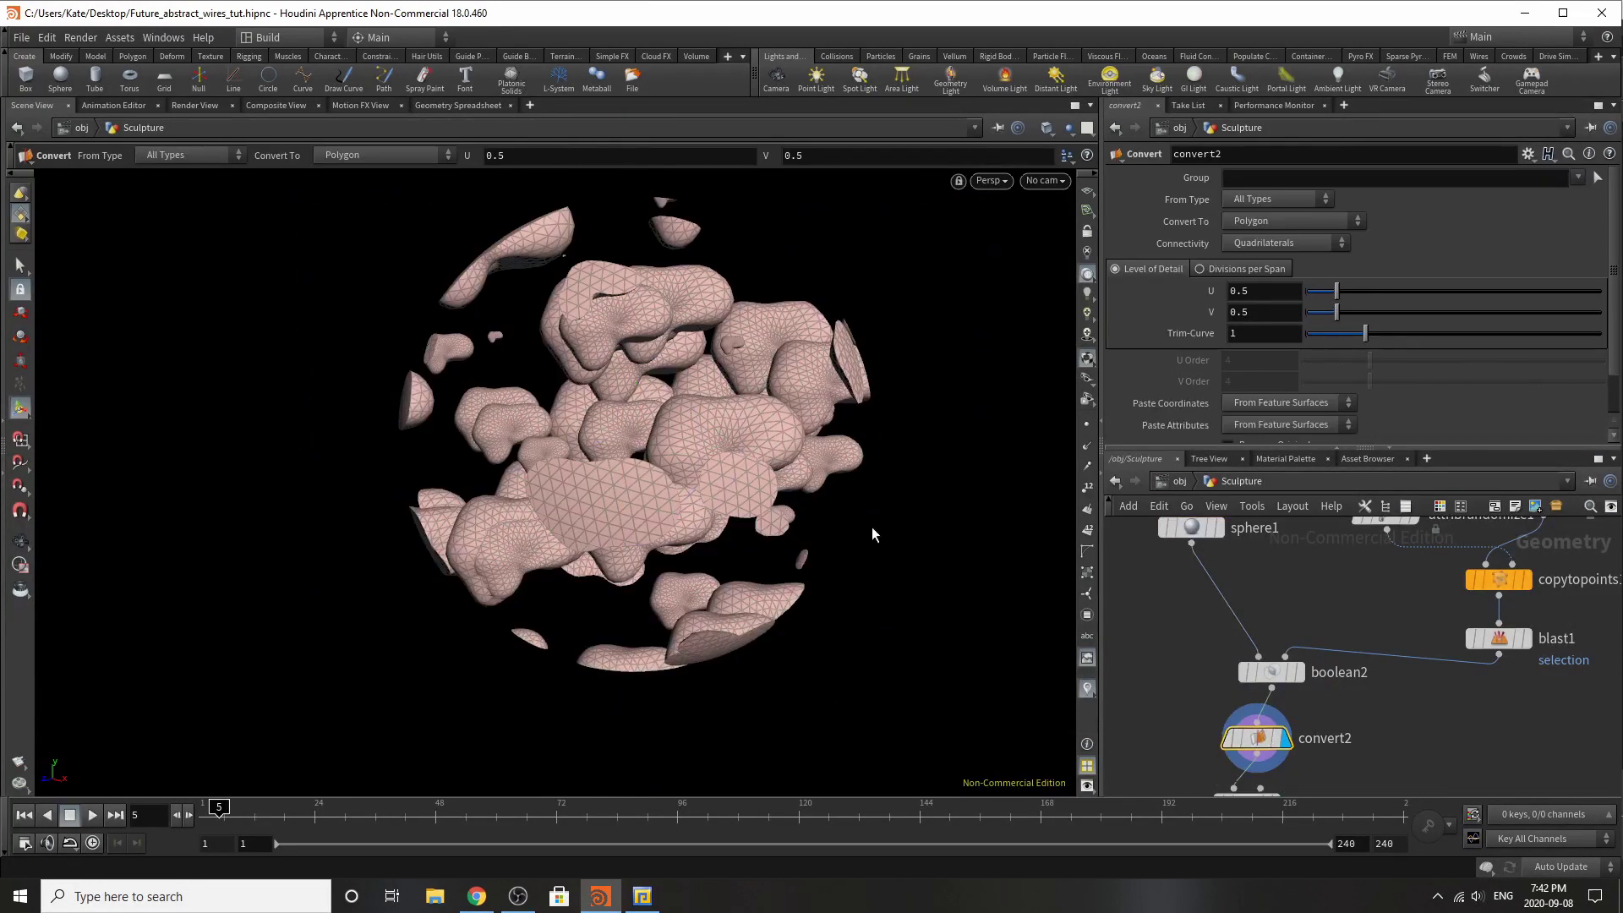
pyautogui.moveTo(873, 535); pyautogui.dragTo(841, 471)
pyautogui.moveTo(840, 471); pyautogui.dragTo(748, 487, button='right')
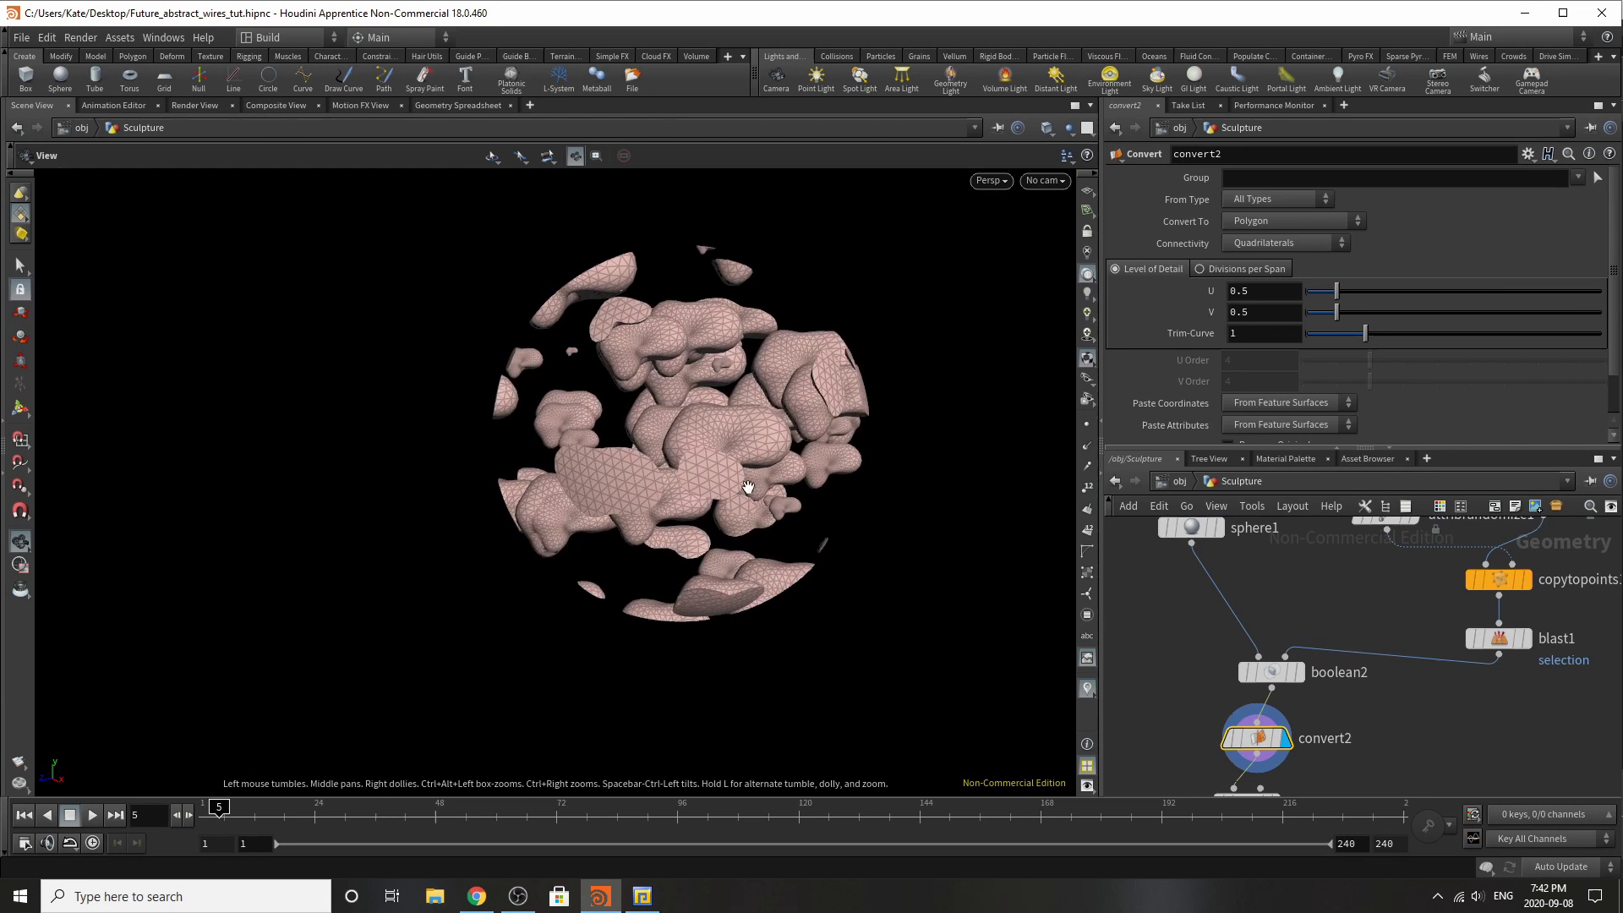
pyautogui.moveTo(748, 486); pyautogui.dragTo(790, 457)
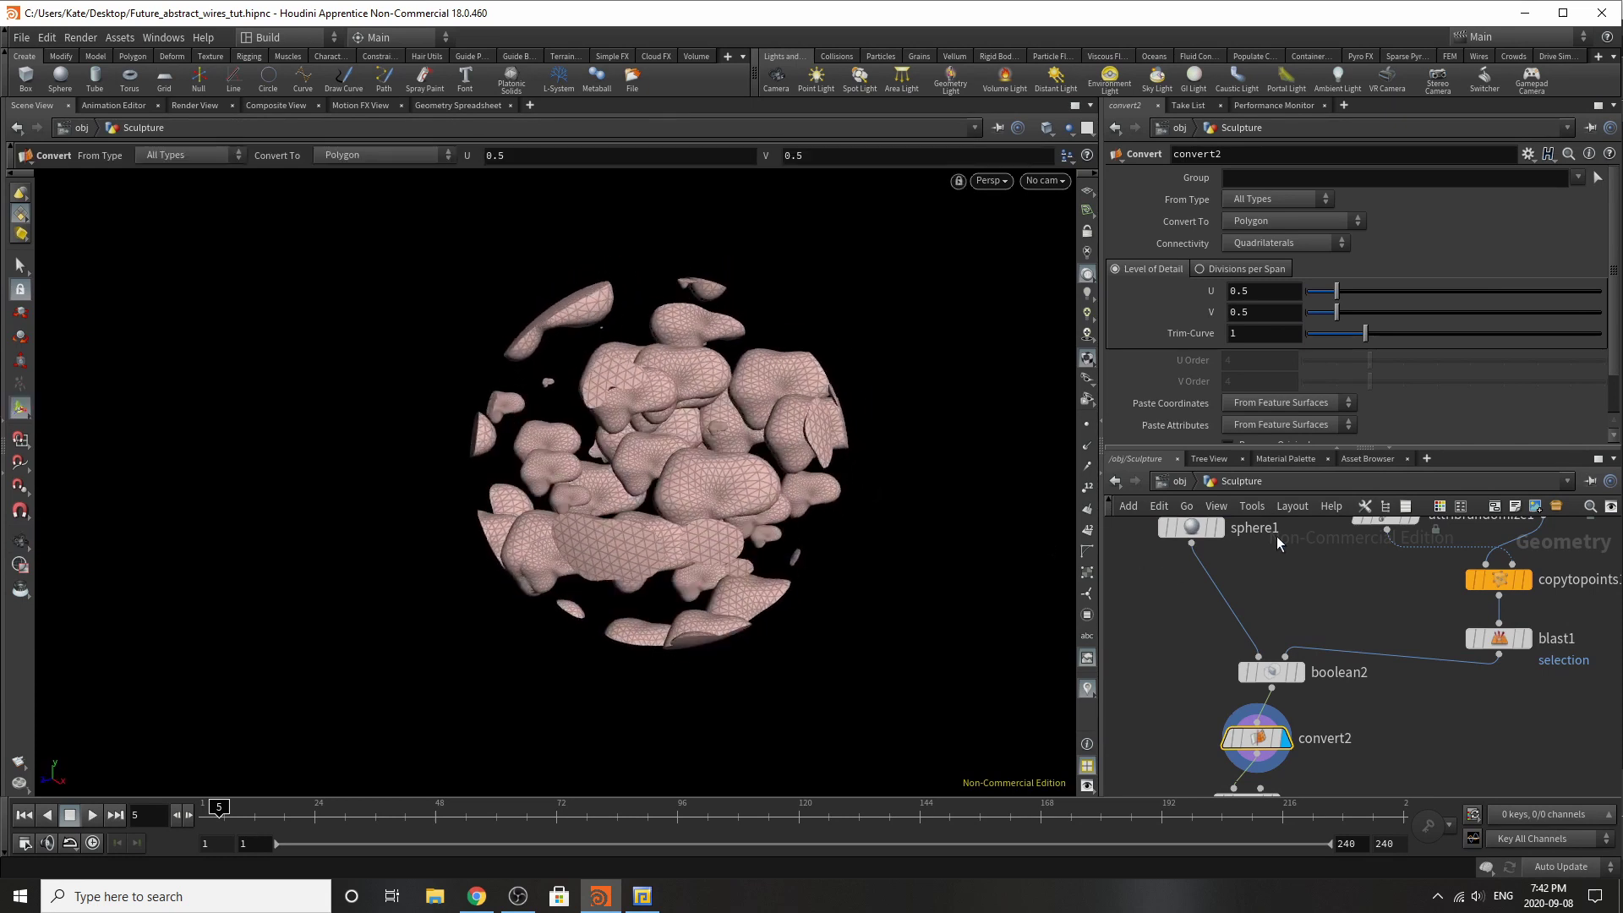
# Step: Display the subdivide1 node below convert2 and show its parameters
pyautogui.scroll(-2, 1357, 522)
pyautogui.scroll(3, 1299, 728)
pyautogui.click(1298, 712)
pyautogui.click(1265, 713)
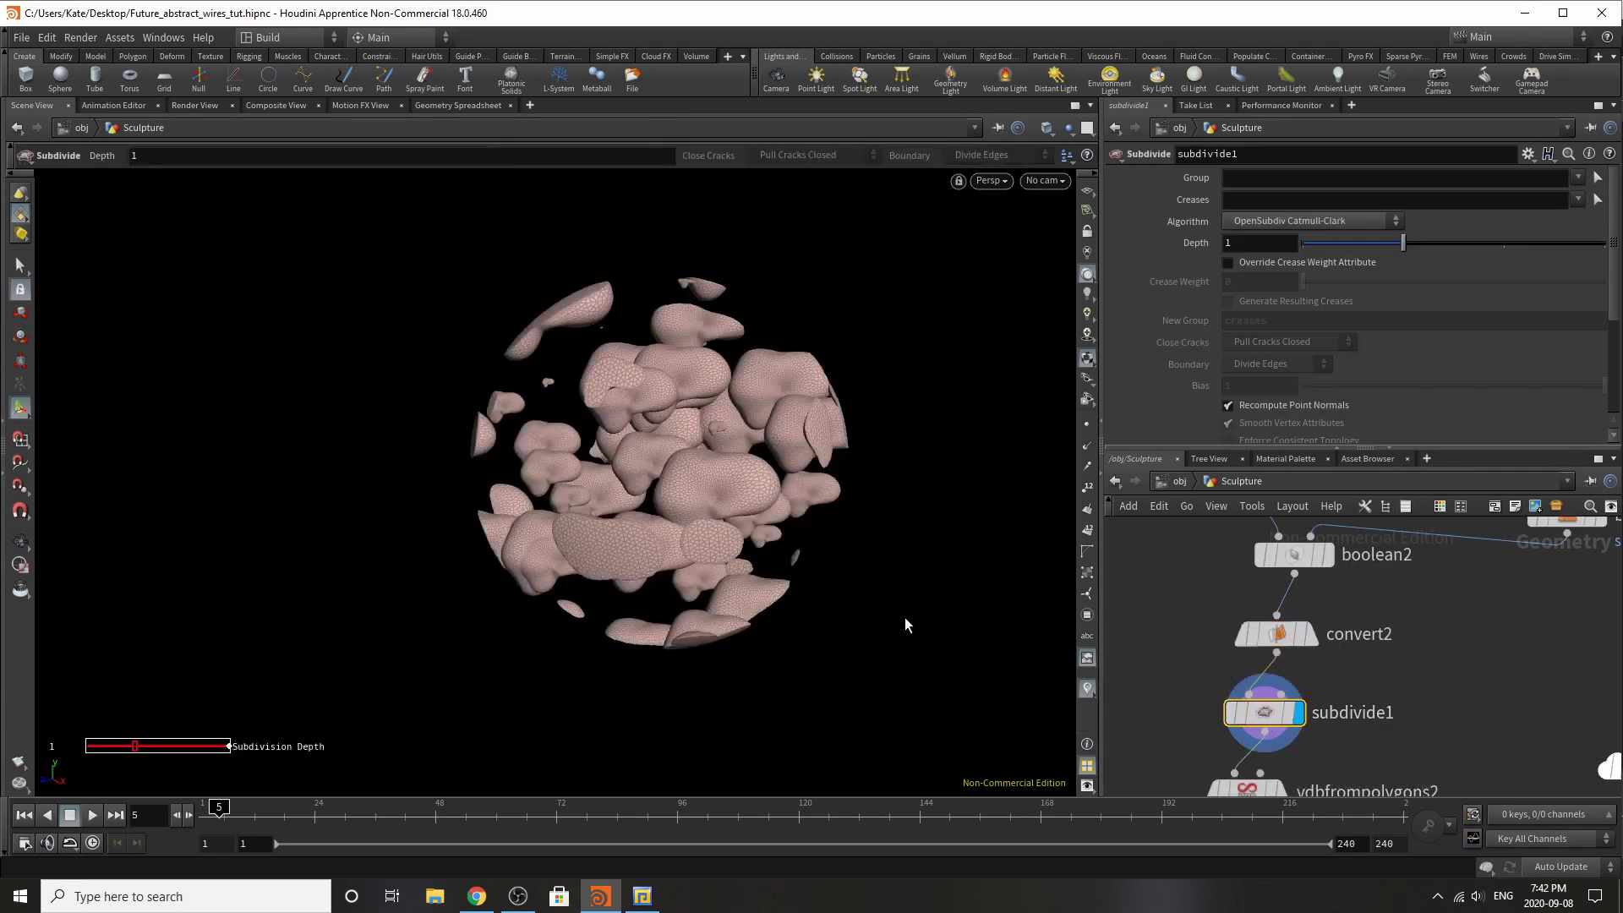
# Step: Display the vdbfrompolygons2 node below subdivide1 and show its parameters
pyautogui.moveTo(904, 617); pyautogui.dragTo(824, 481)
pyautogui.scroll(-3, 1398, 638)
pyautogui.scroll(3, 1417, 718)
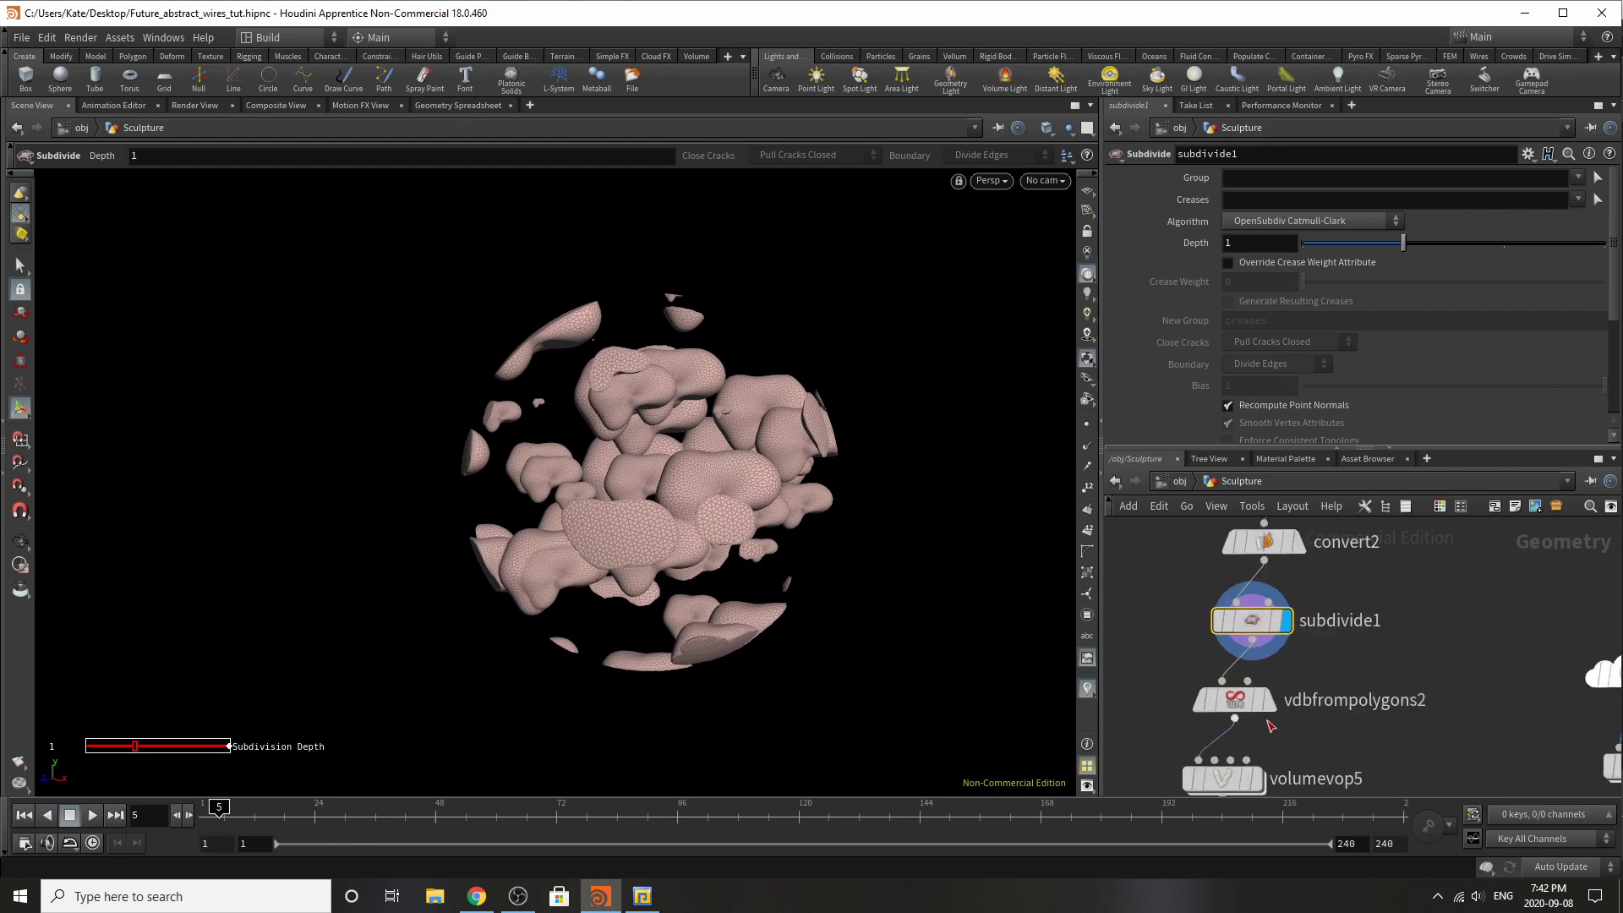
pyautogui.click(1272, 701)
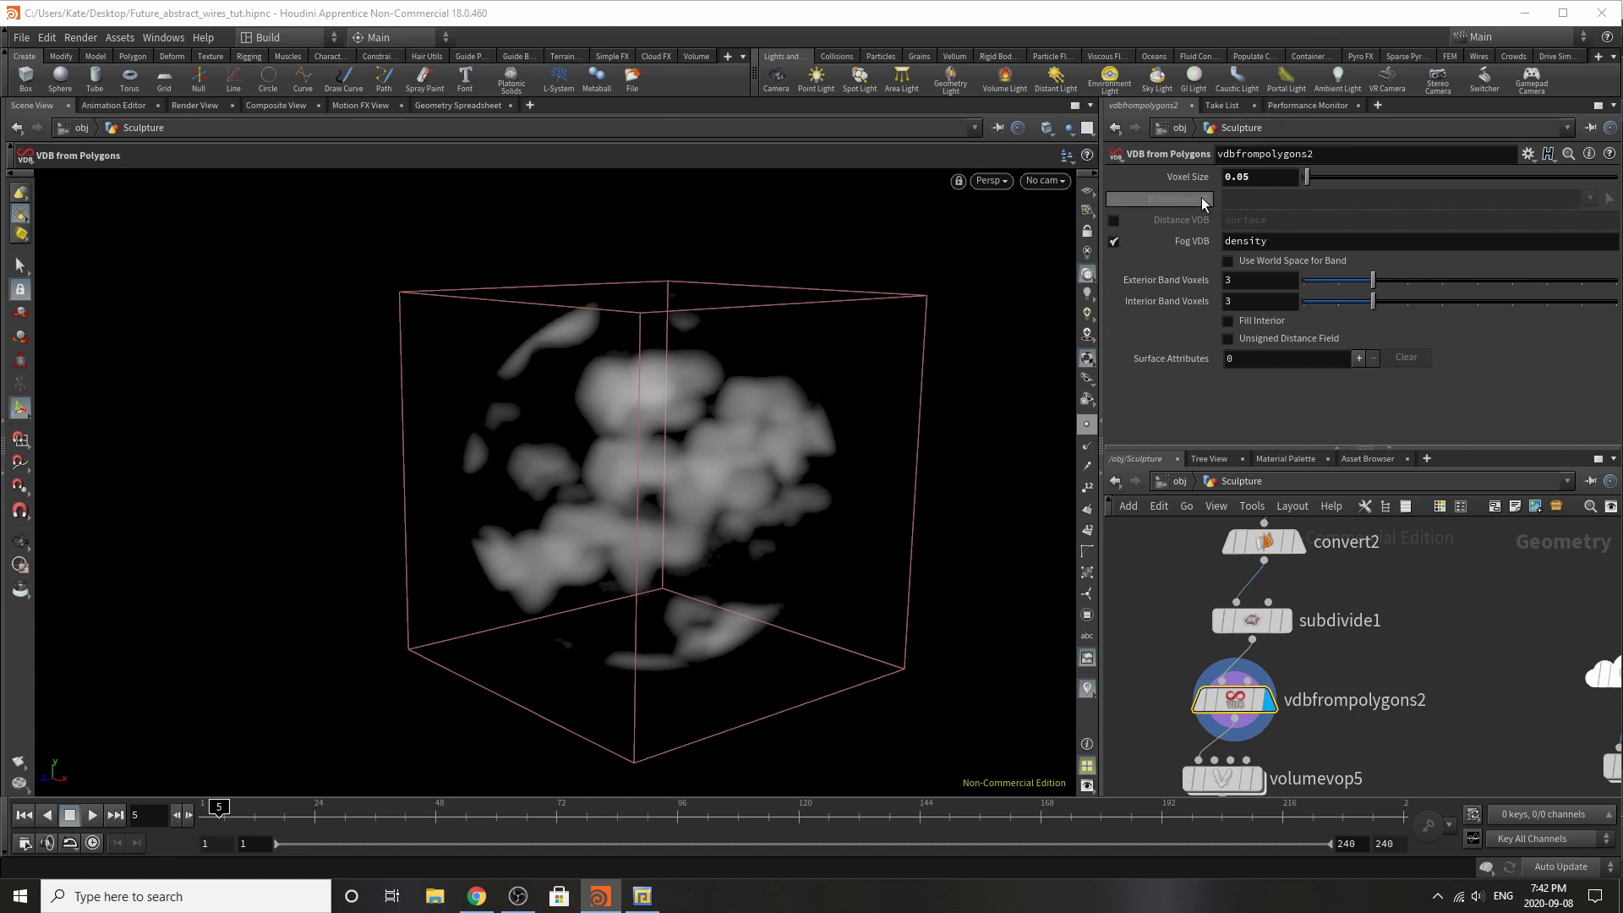
# Step: Display the volumevop5 node, show its parameters and inspect the noisy density volume from several angles
pyautogui.scroll(-3, 1284, 592)
pyautogui.scroll(3, 1267, 762)
pyautogui.click(1276, 601)
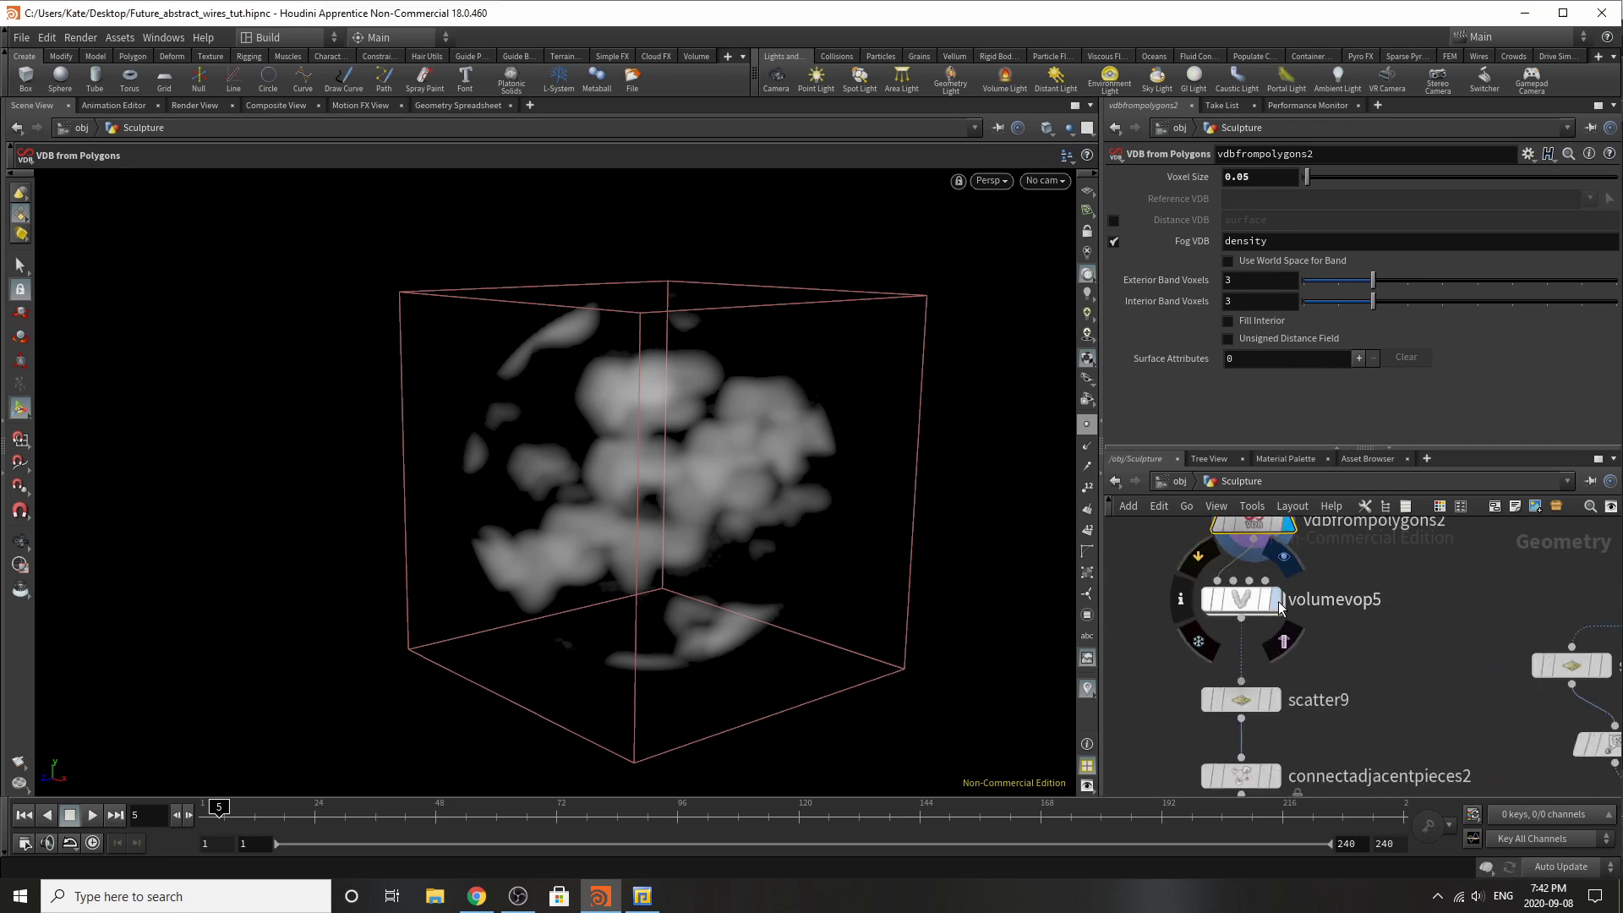
pyautogui.click(1230, 611)
pyautogui.press('Escape')
pyautogui.moveTo(727, 608); pyautogui.dragTo(671, 464)
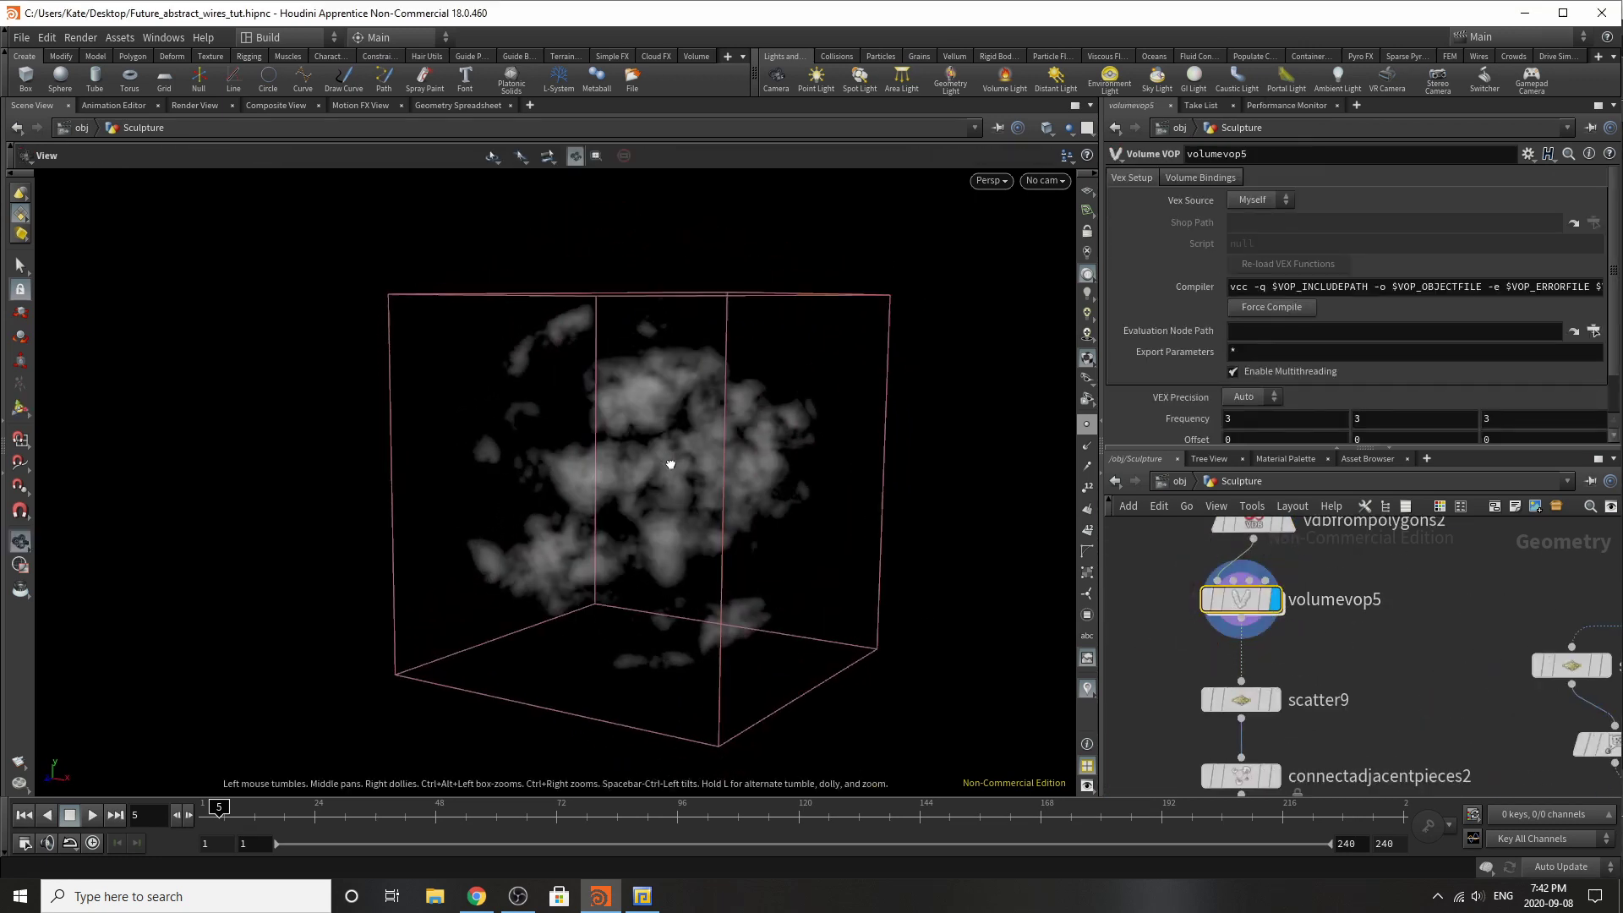
pyautogui.scroll(4, 670, 464)
pyautogui.press('Return')
pyautogui.press('Escape')
pyautogui.scroll(-4, 464, 573)
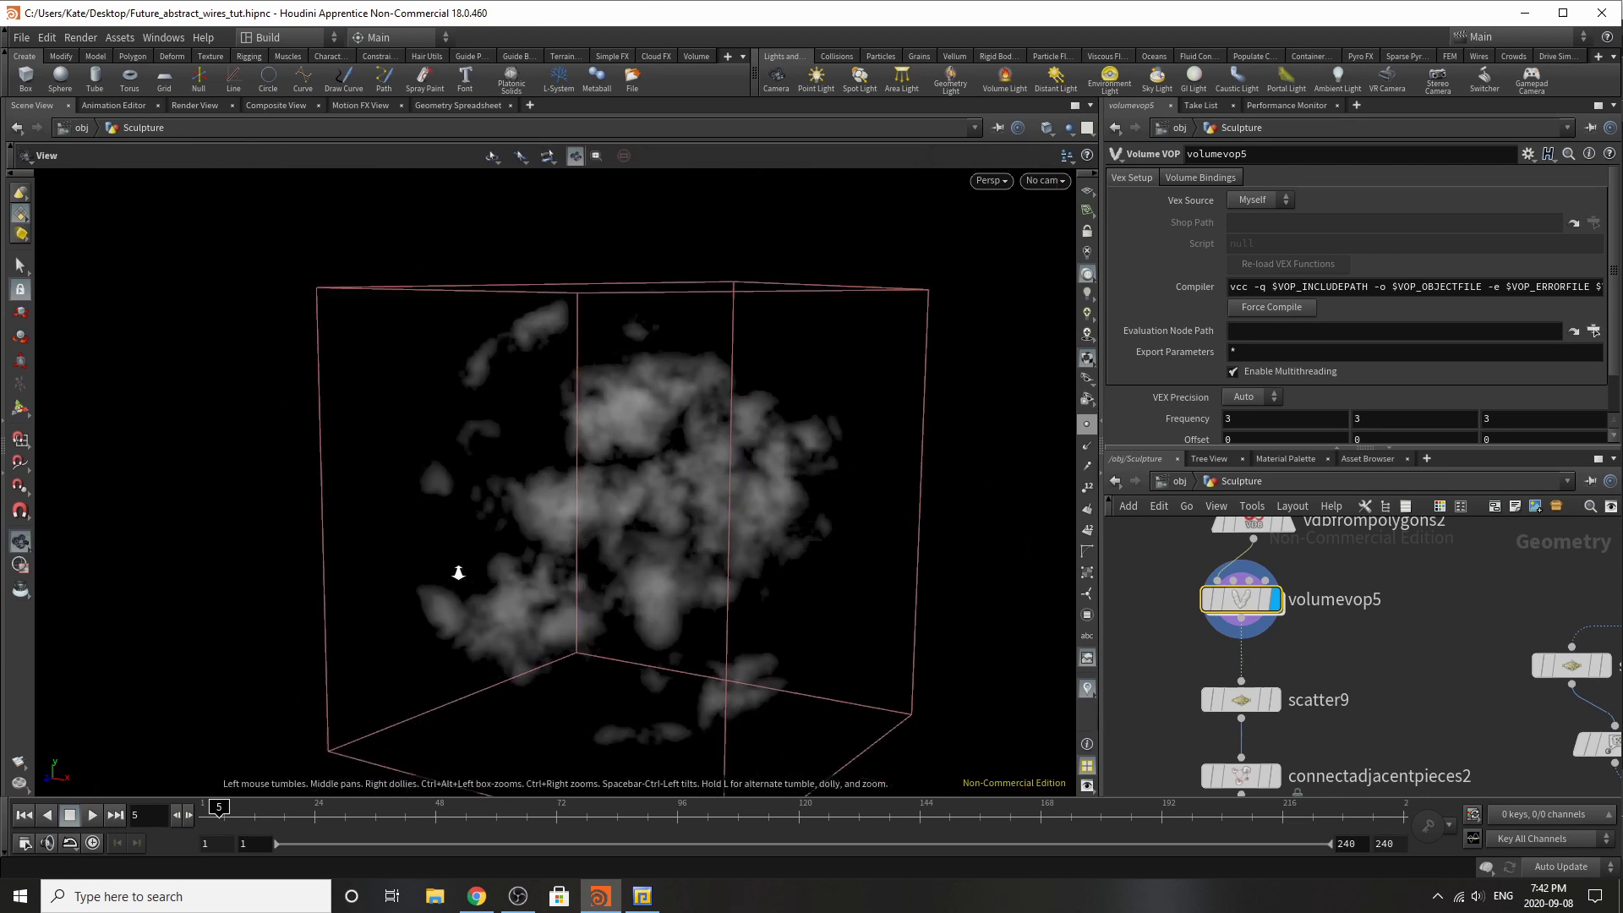
pyautogui.moveTo(464, 572); pyautogui.dragTo(521, 538)
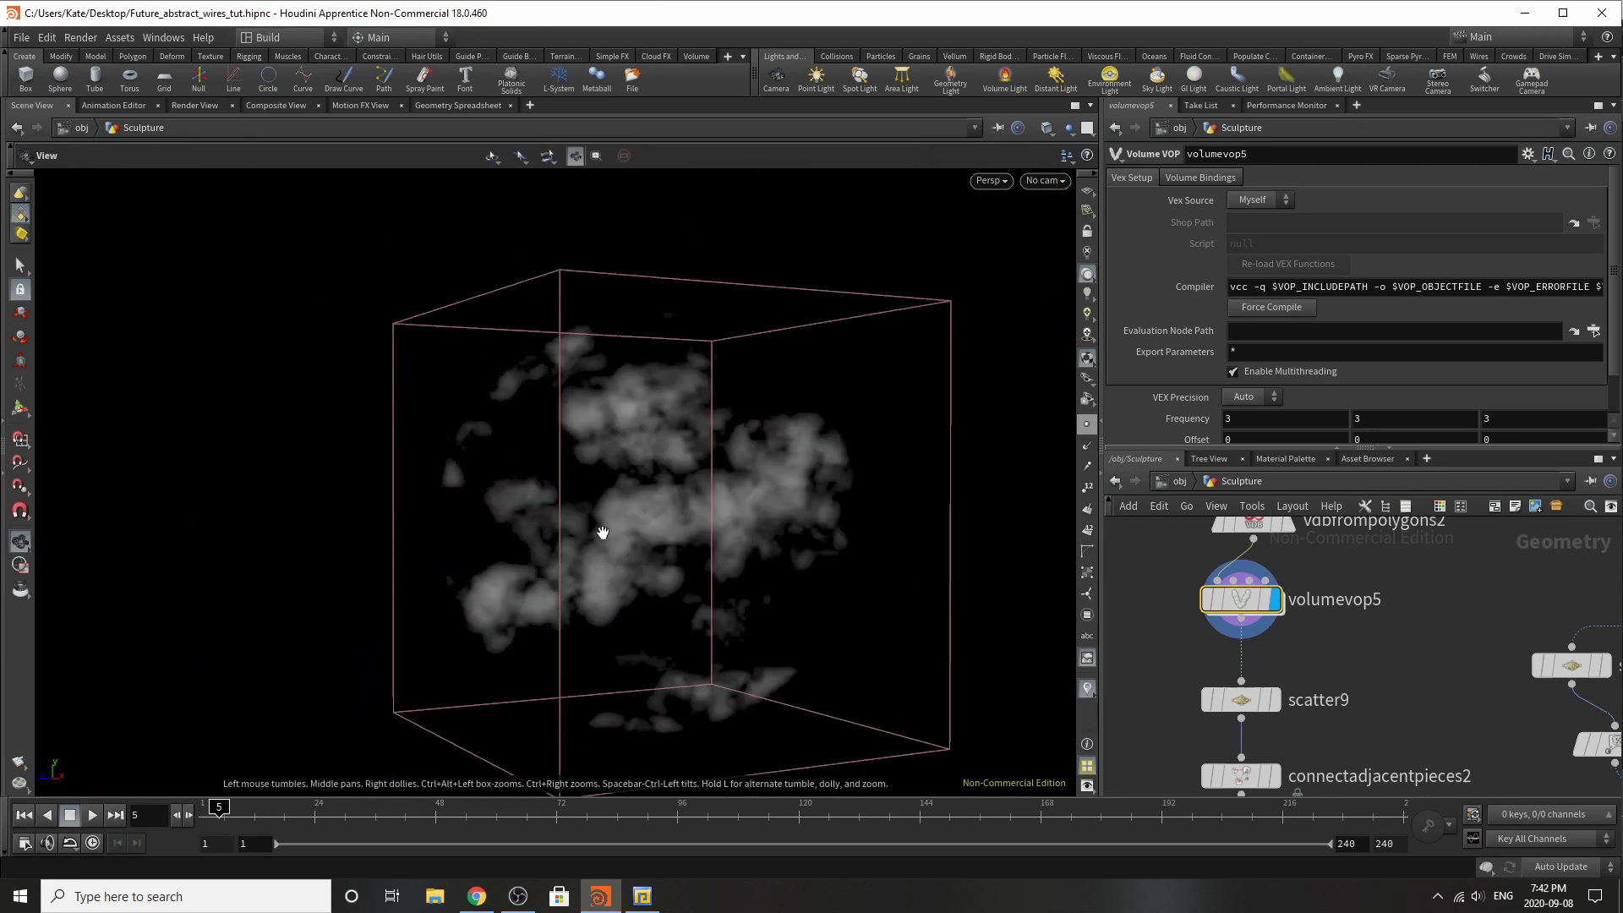
pyautogui.moveTo(603, 533); pyautogui.dragTo(840, 446, button='right')
pyautogui.moveTo(840, 445); pyautogui.dragTo(833, 547)
pyautogui.moveTo(833, 547); pyautogui.dragTo(738, 552, button='right')
pyautogui.press('Return')
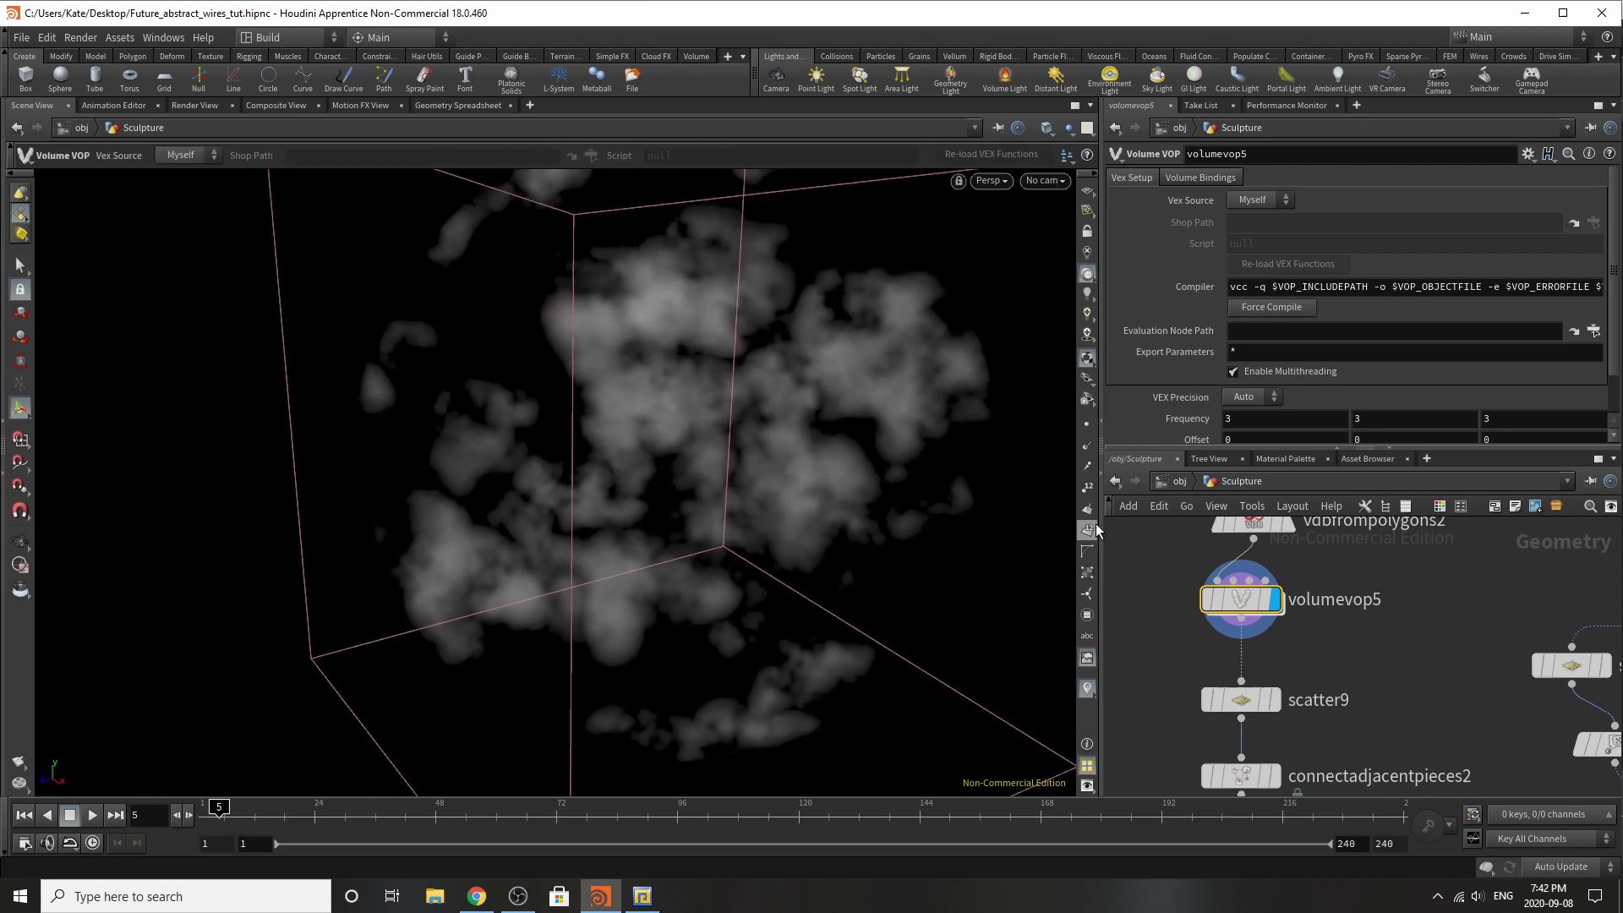
# Step: Enter the volumevop5 network to show aanoise1's parameters, and return to the Sculpture network to view volumevop5's frequency, offset, amplitude and roughness
pyautogui.doubleClick(1207, 590)
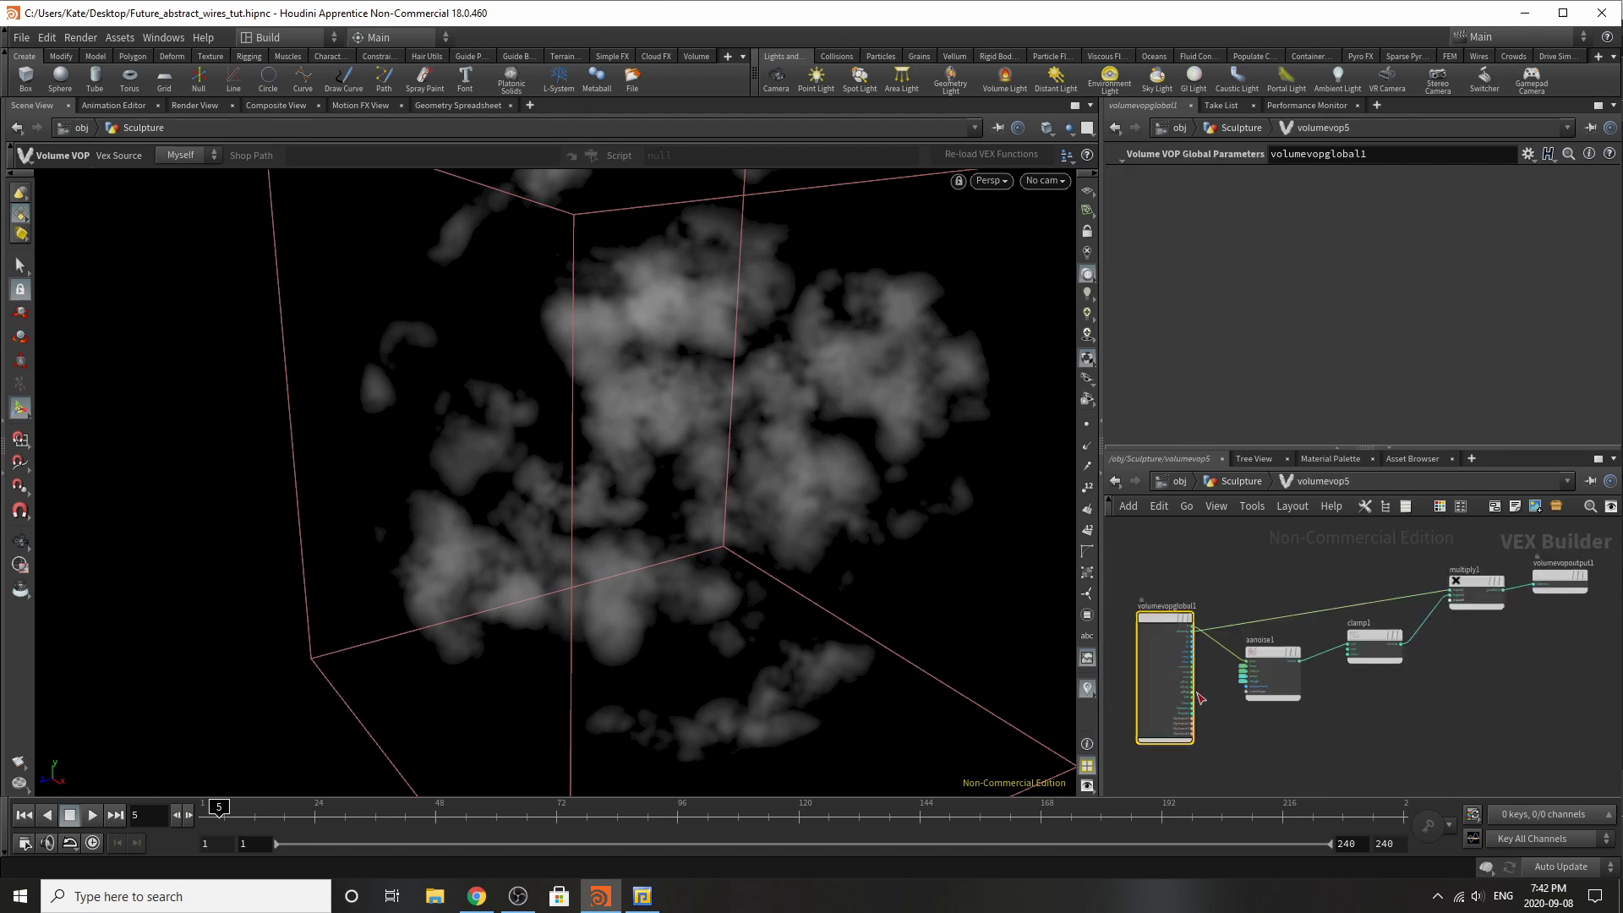
pyautogui.moveTo(1137, 565); pyautogui.dragTo(1150, 541)
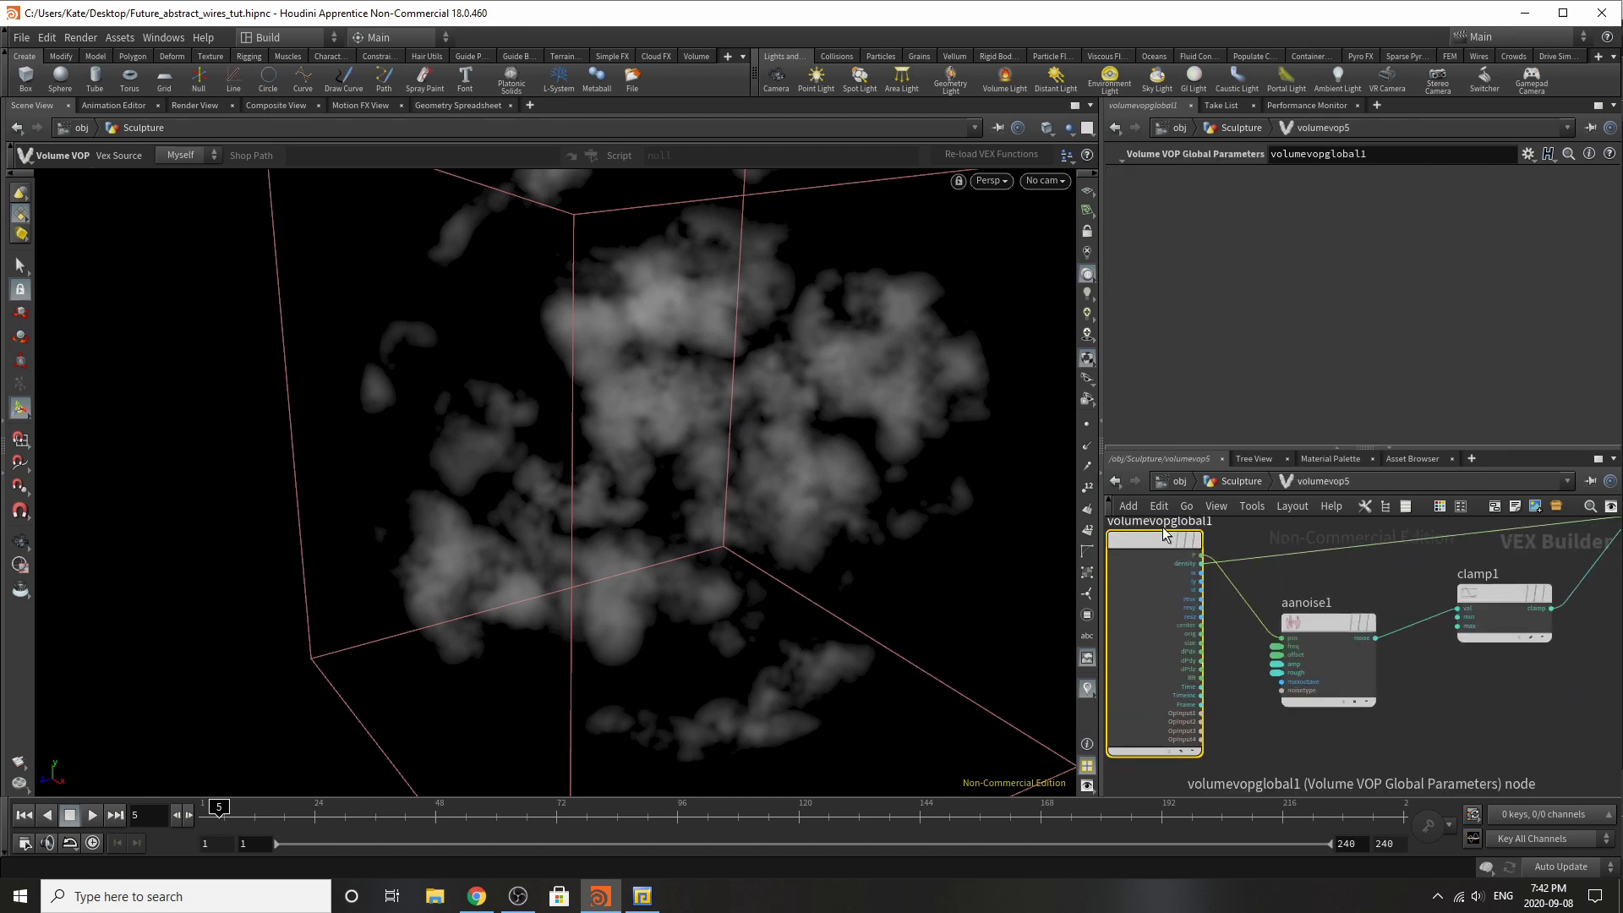
pyautogui.click(1306, 667)
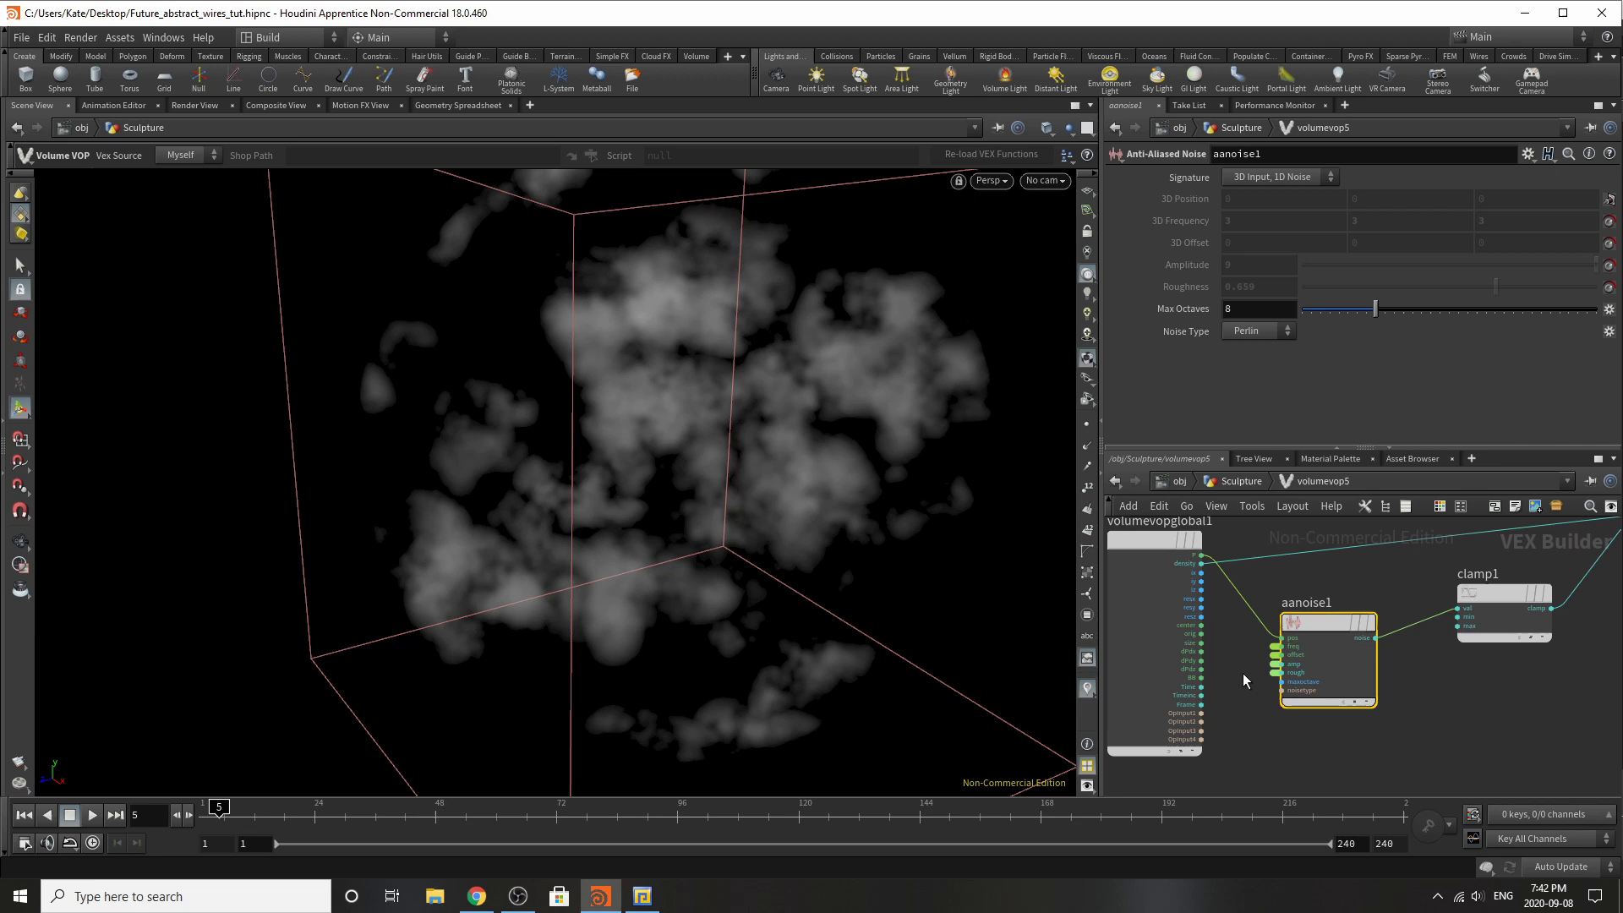
pyautogui.scroll(3, 1305, 667)
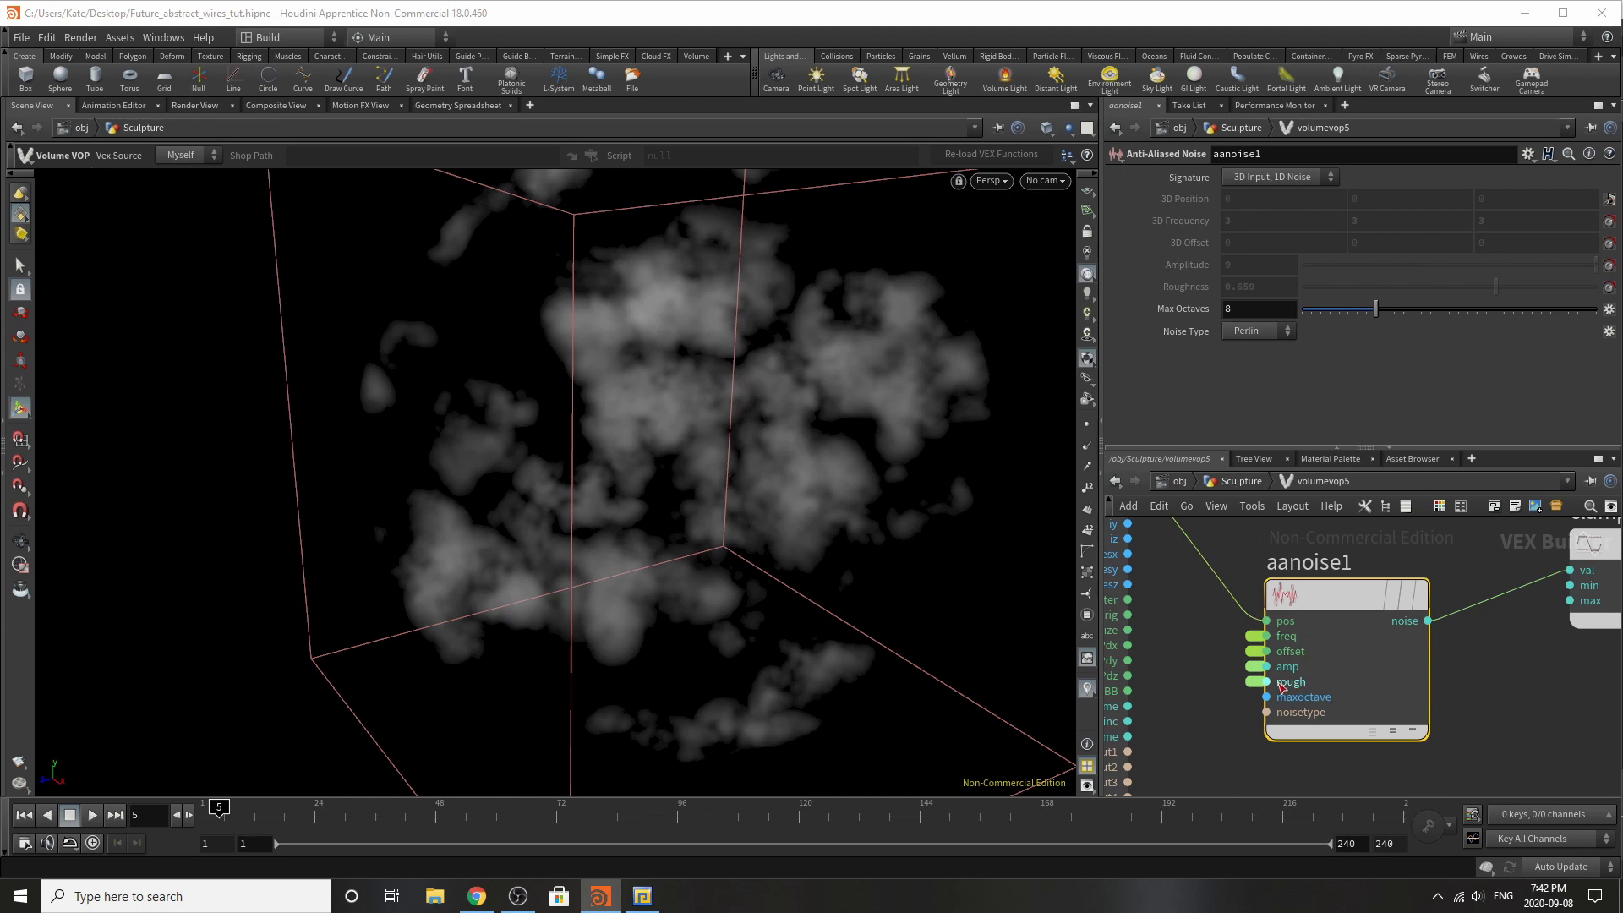
pyautogui.press('u')
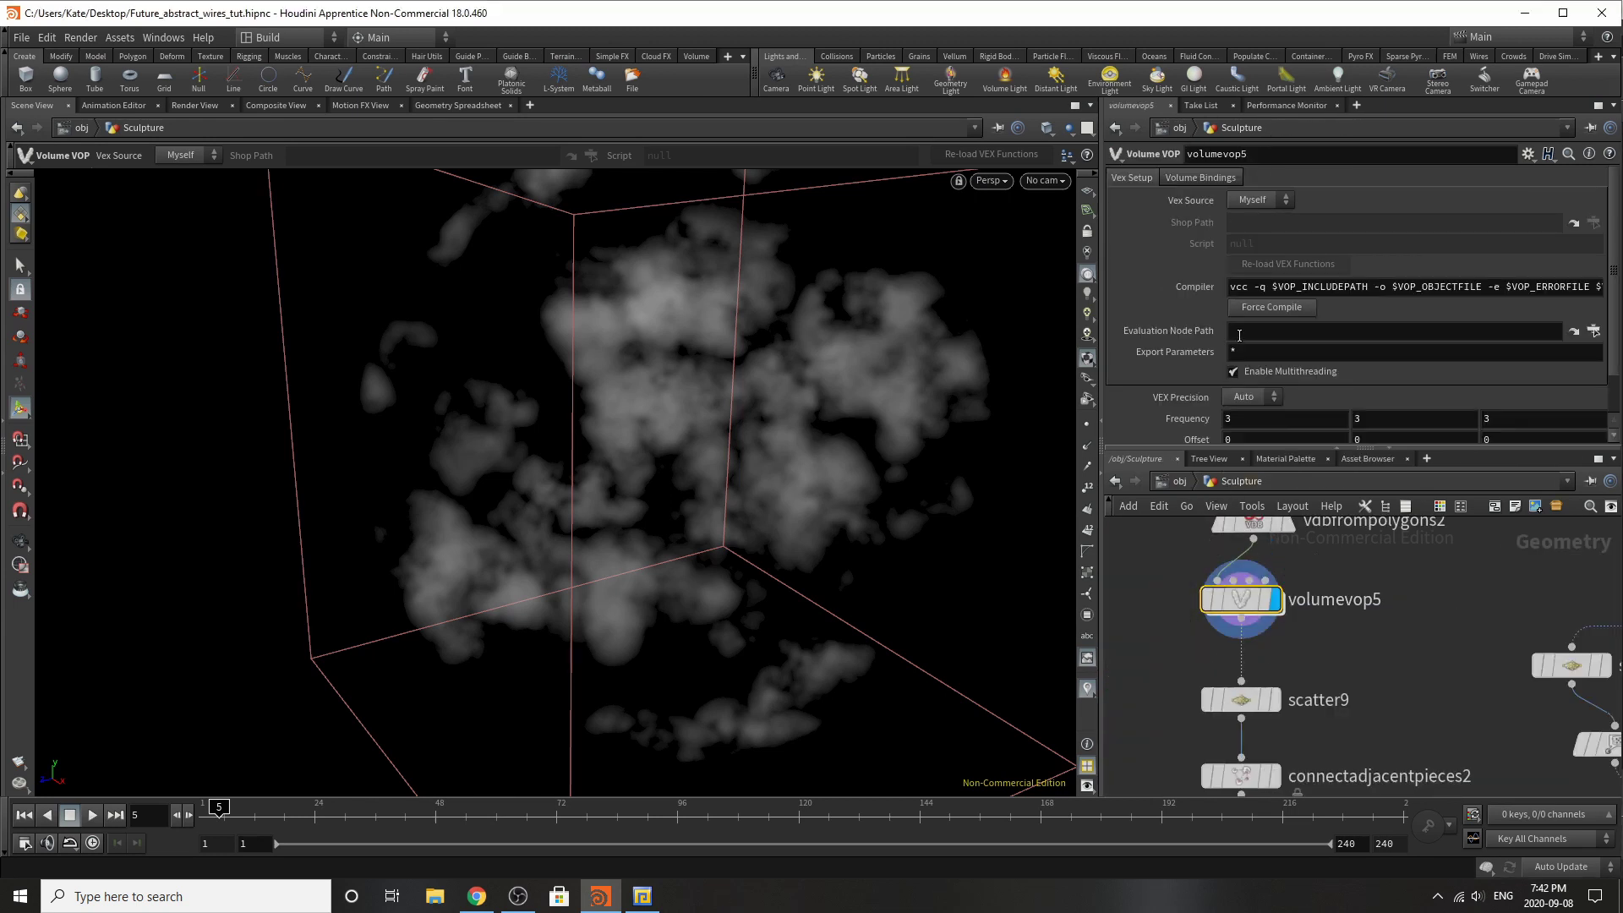
pyautogui.scroll(-2, 1240, 335)
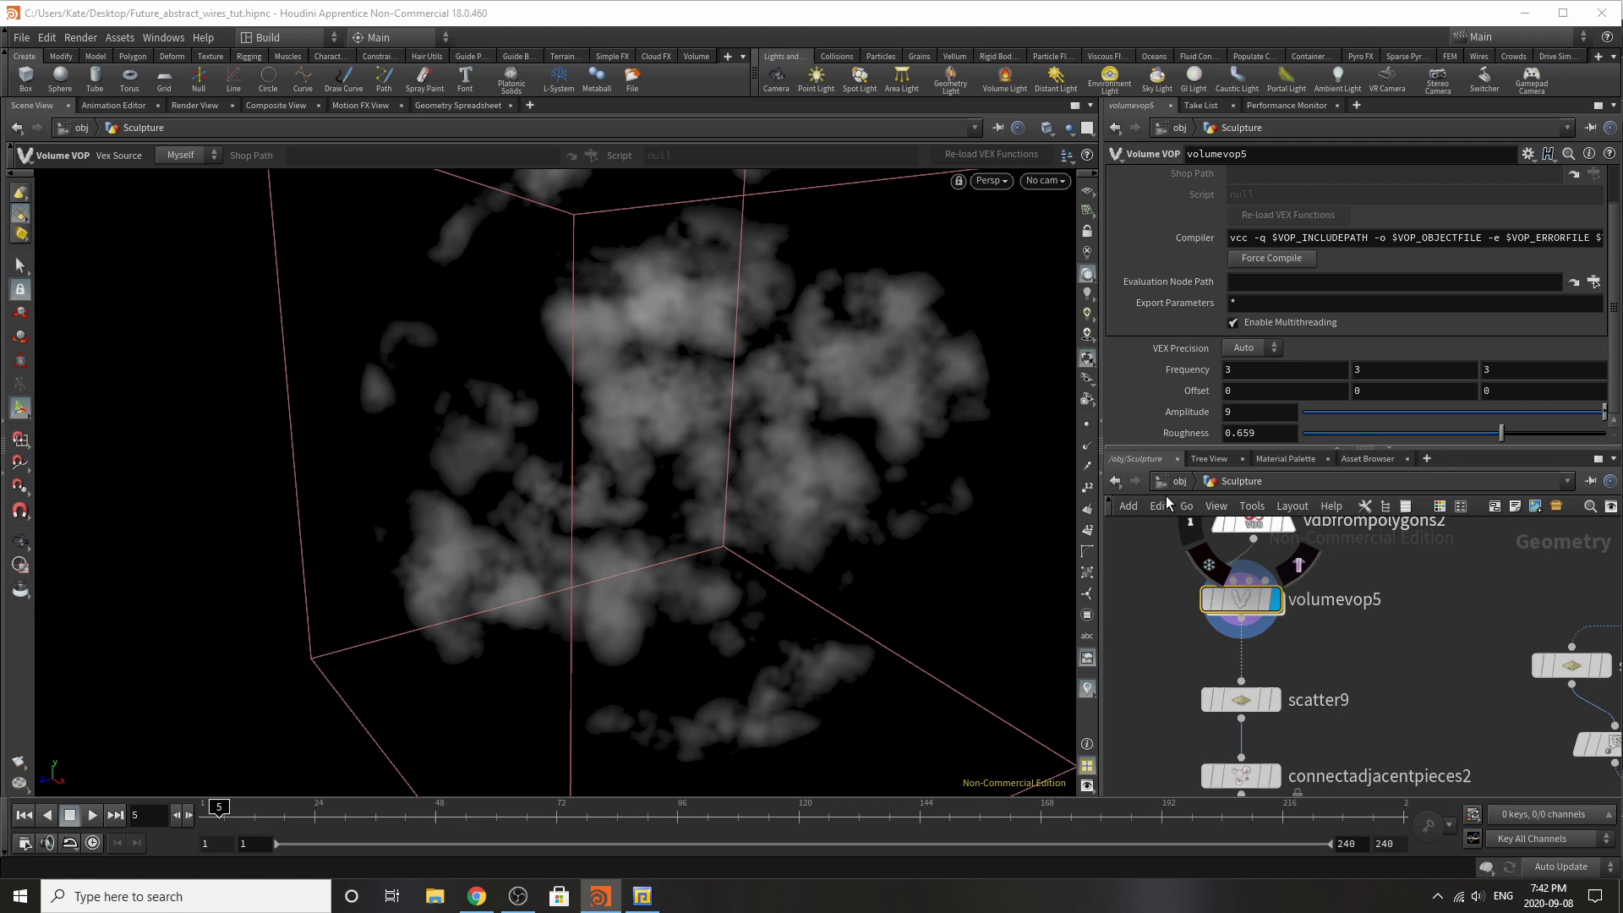
# Step: Re-enter volumevop5, examine the clamp1, multiply1 and volumevopoutput1 nodes, and return to the Sculpture network
pyautogui.doubleClick(1241, 598)
pyautogui.scroll(3, 1425, 685)
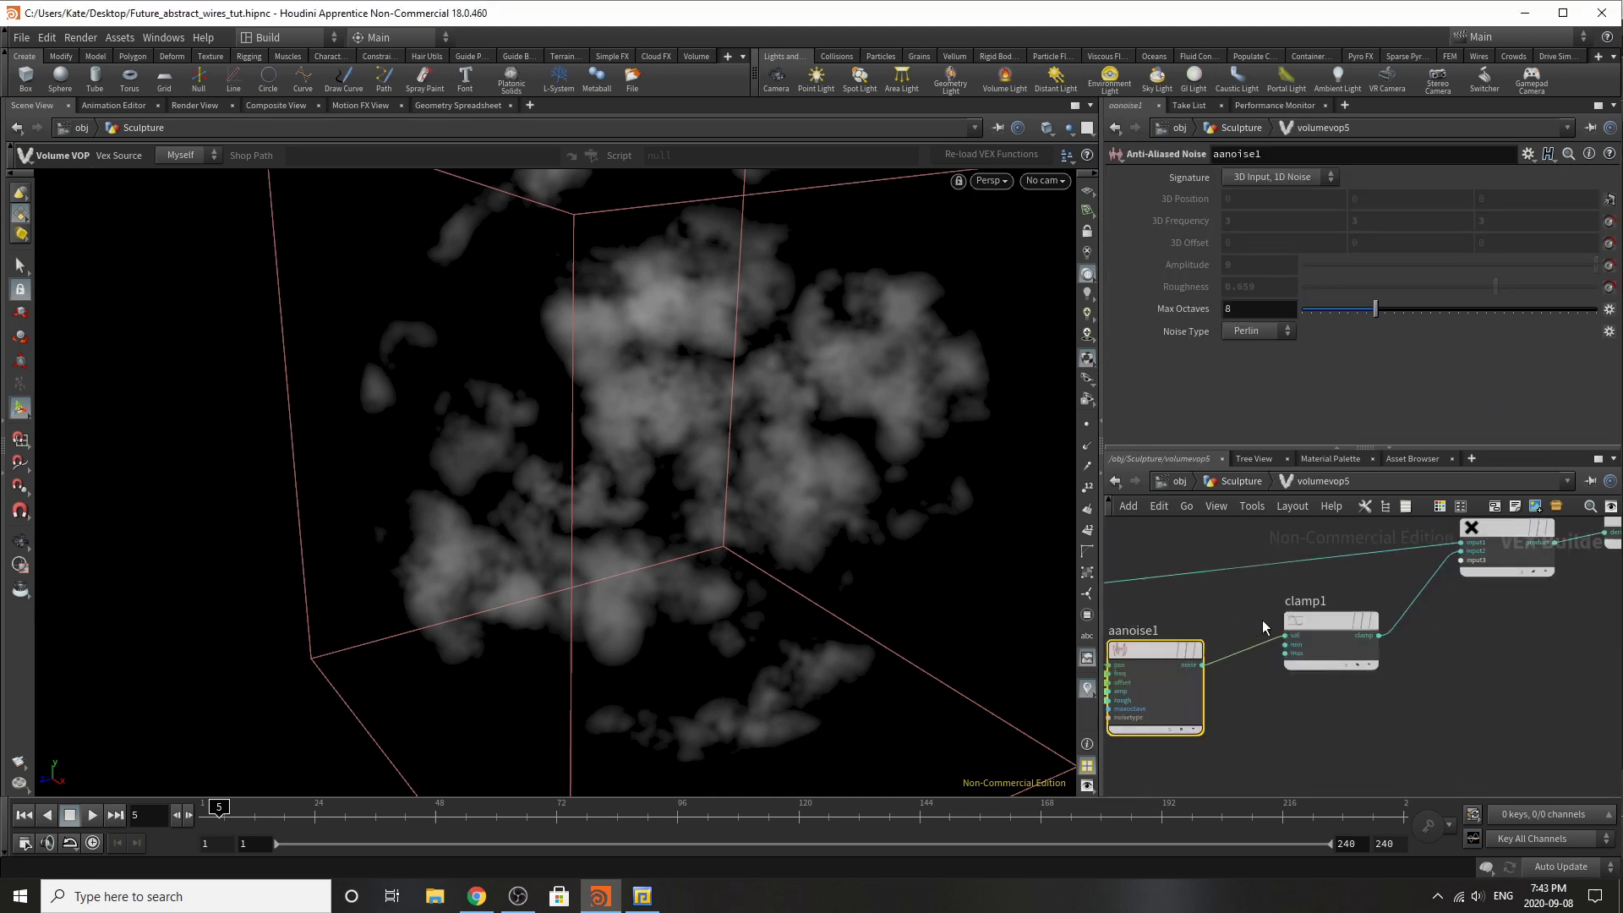
pyautogui.click(1331, 629)
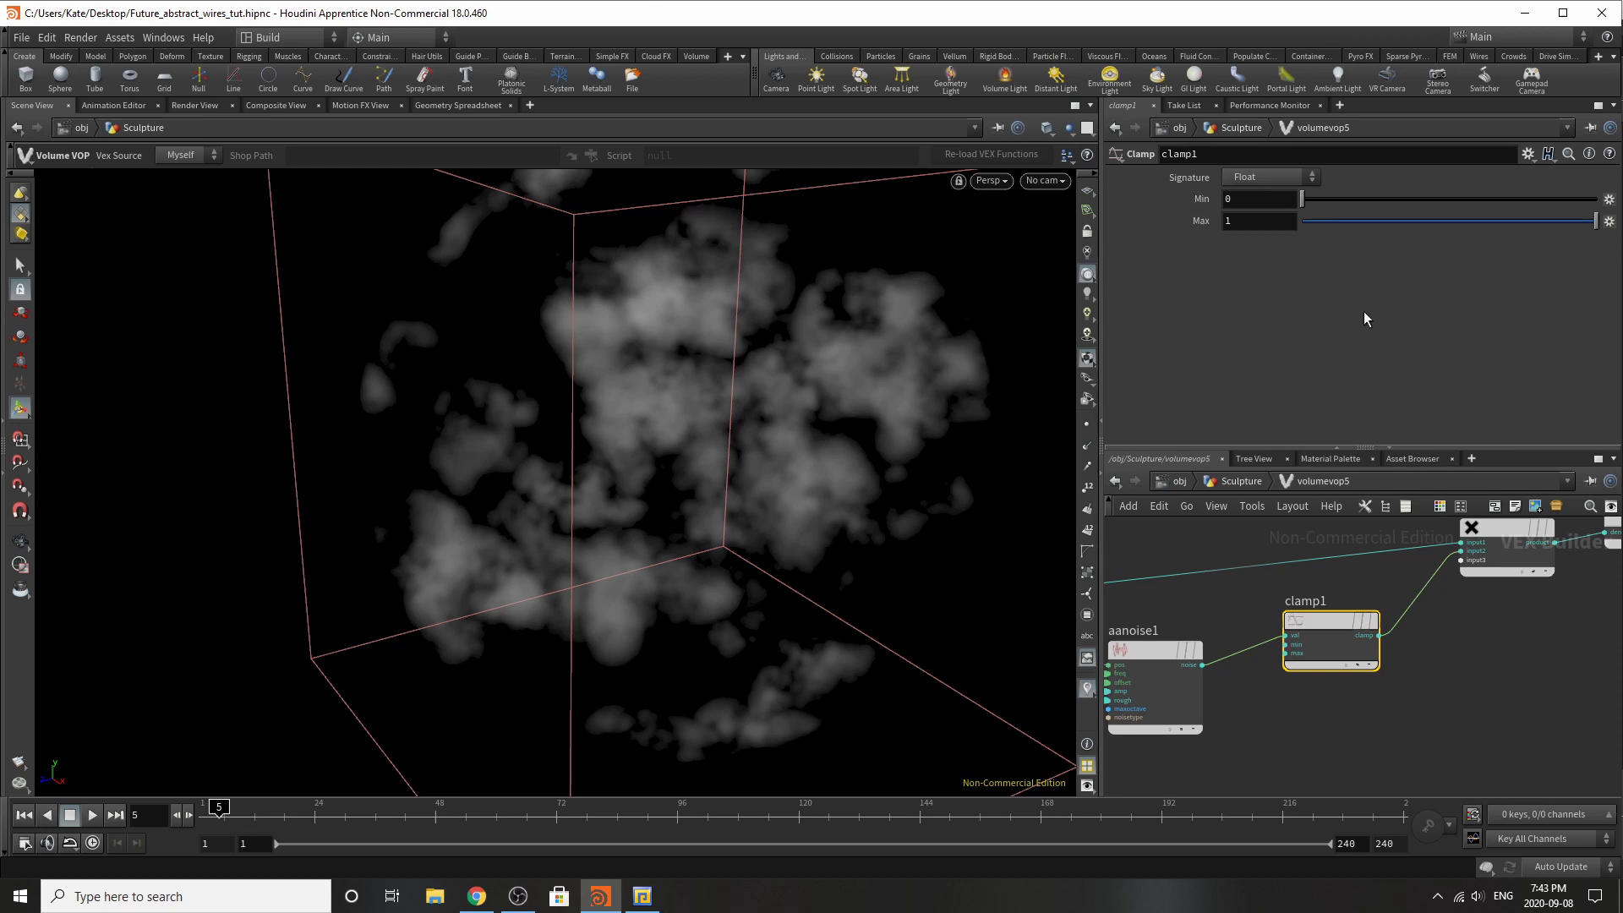
pyautogui.scroll(2, 1459, 546)
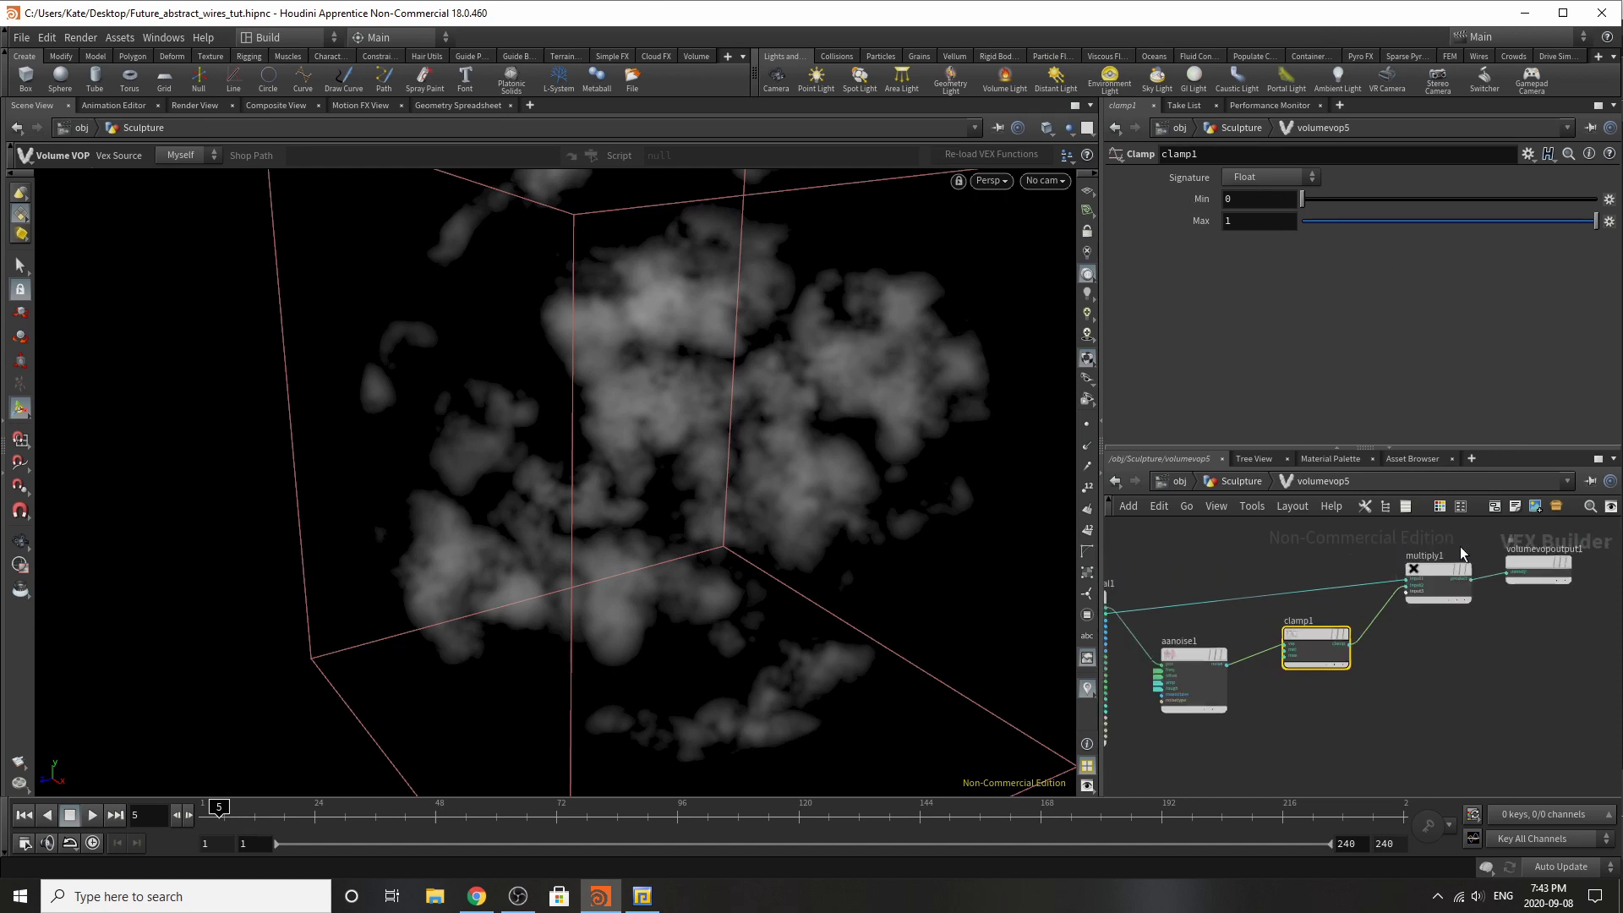
pyautogui.click(1417, 585)
pyautogui.scroll(-2, 1423, 667)
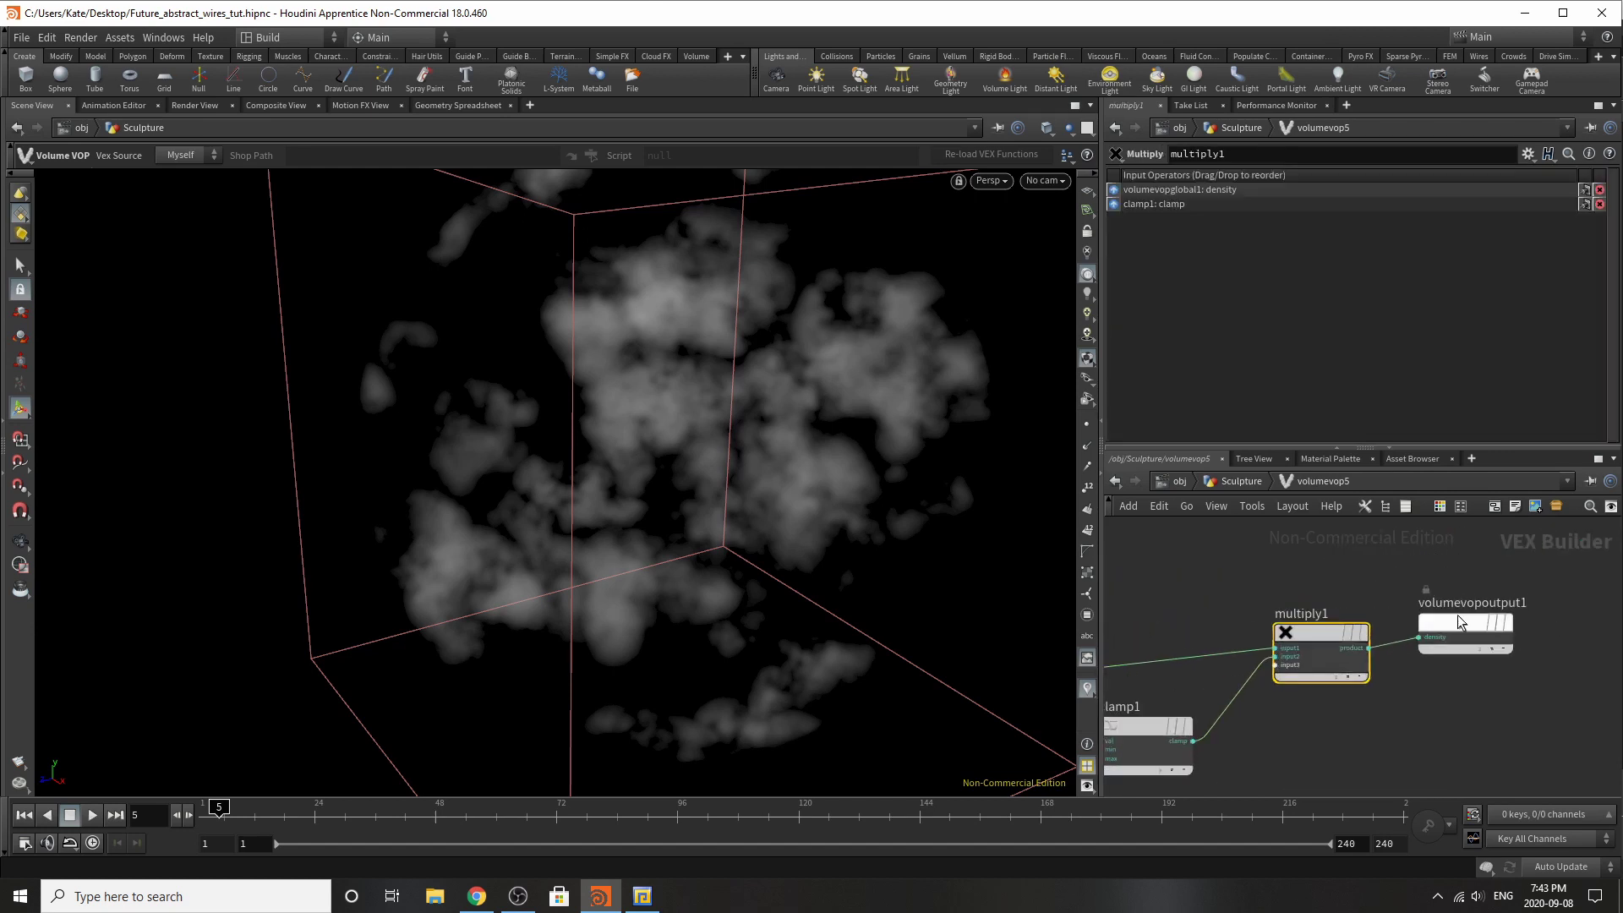
pyautogui.scroll(2, 1459, 619)
pyautogui.click(1466, 624)
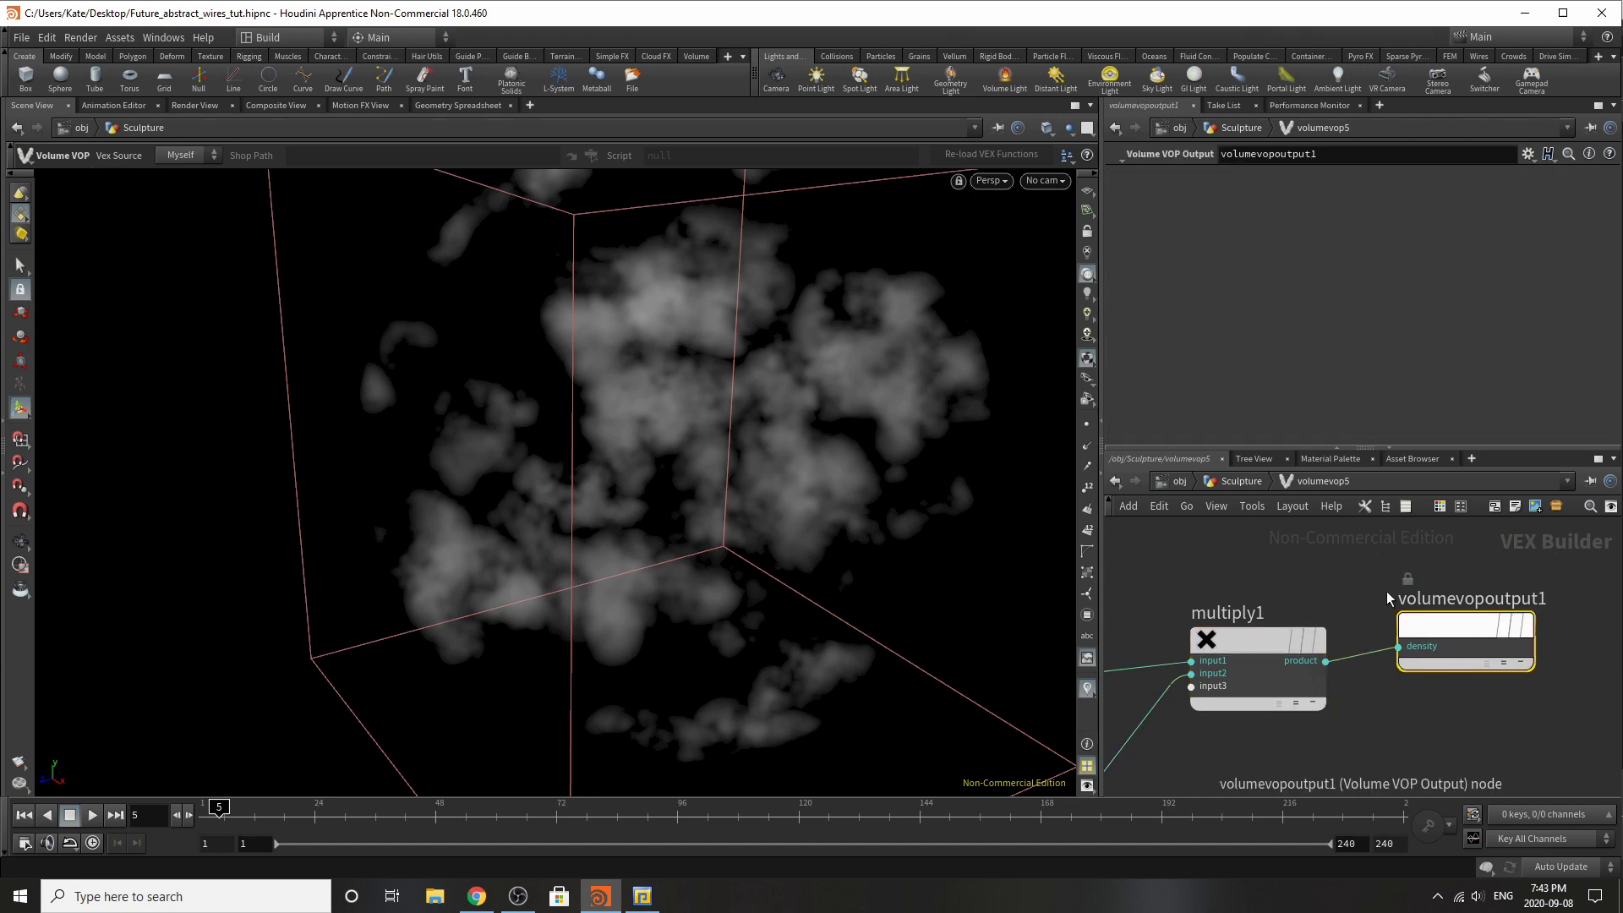
pyautogui.click(1239, 481)
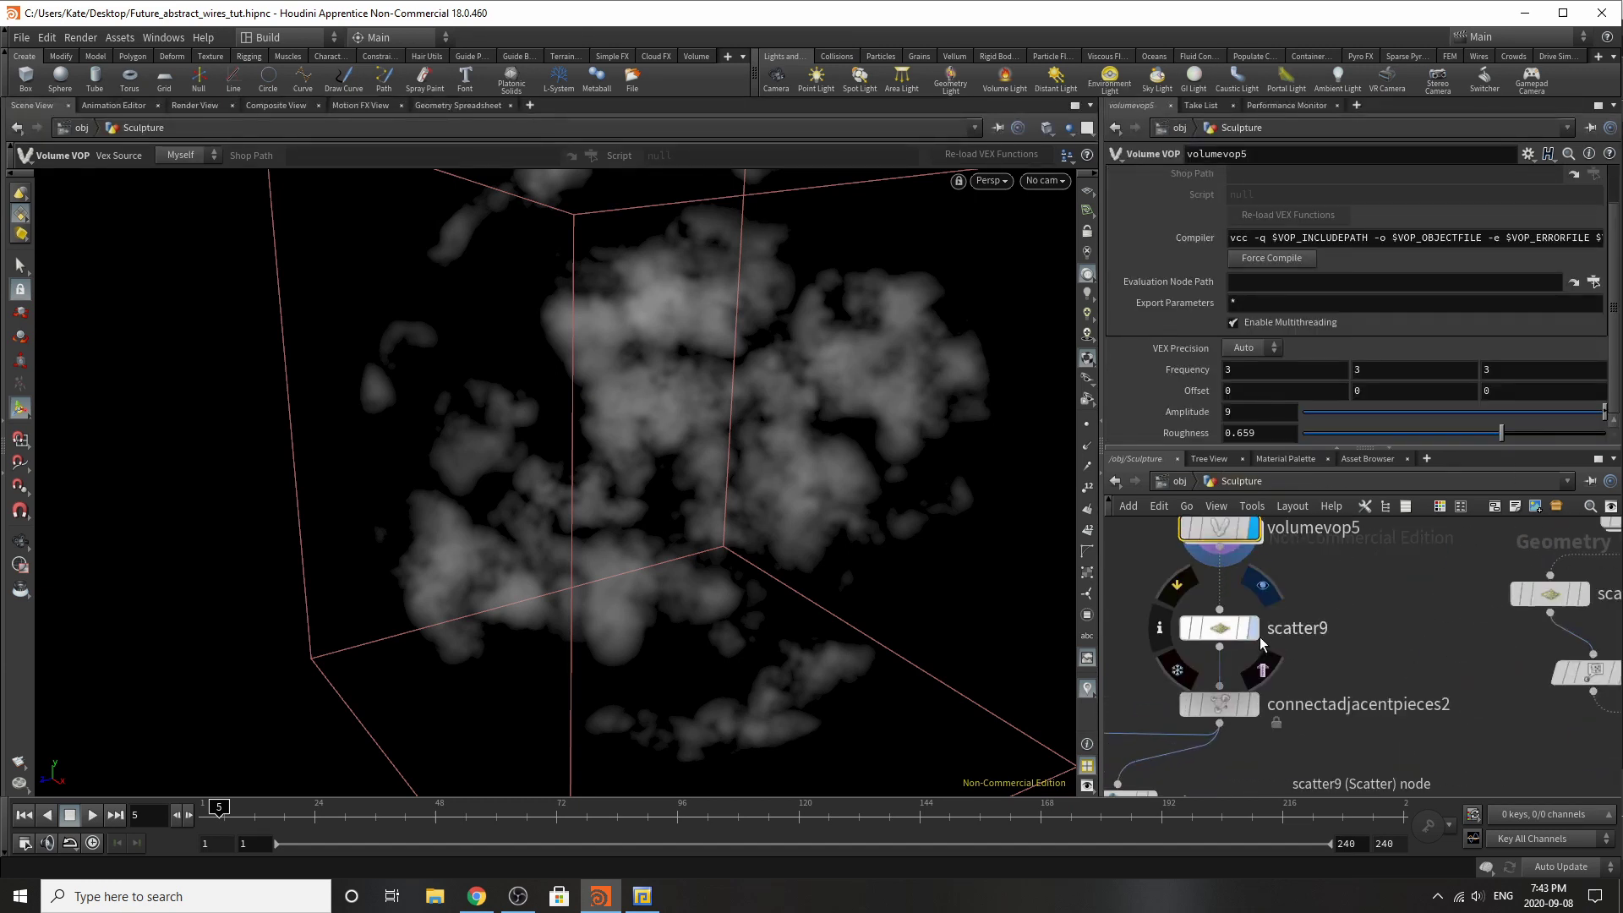
# Step: Display the scatter9 node and show its point count and relaxation parameters
pyautogui.click(1253, 627)
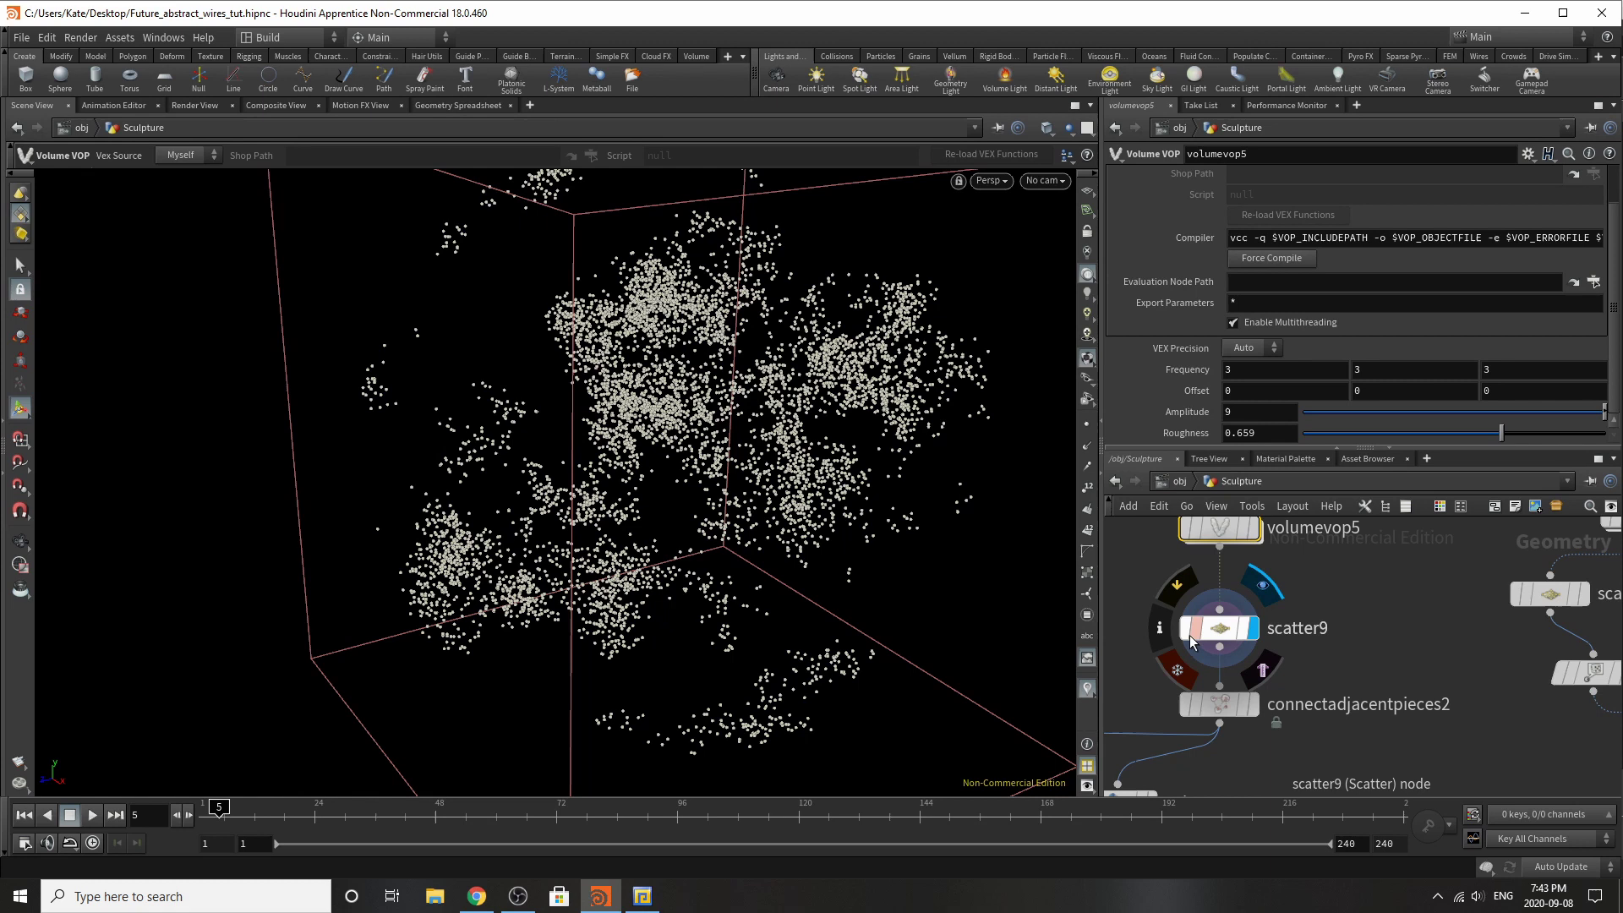
pyautogui.click(1200, 632)
pyautogui.scroll(-2, 1268, 279)
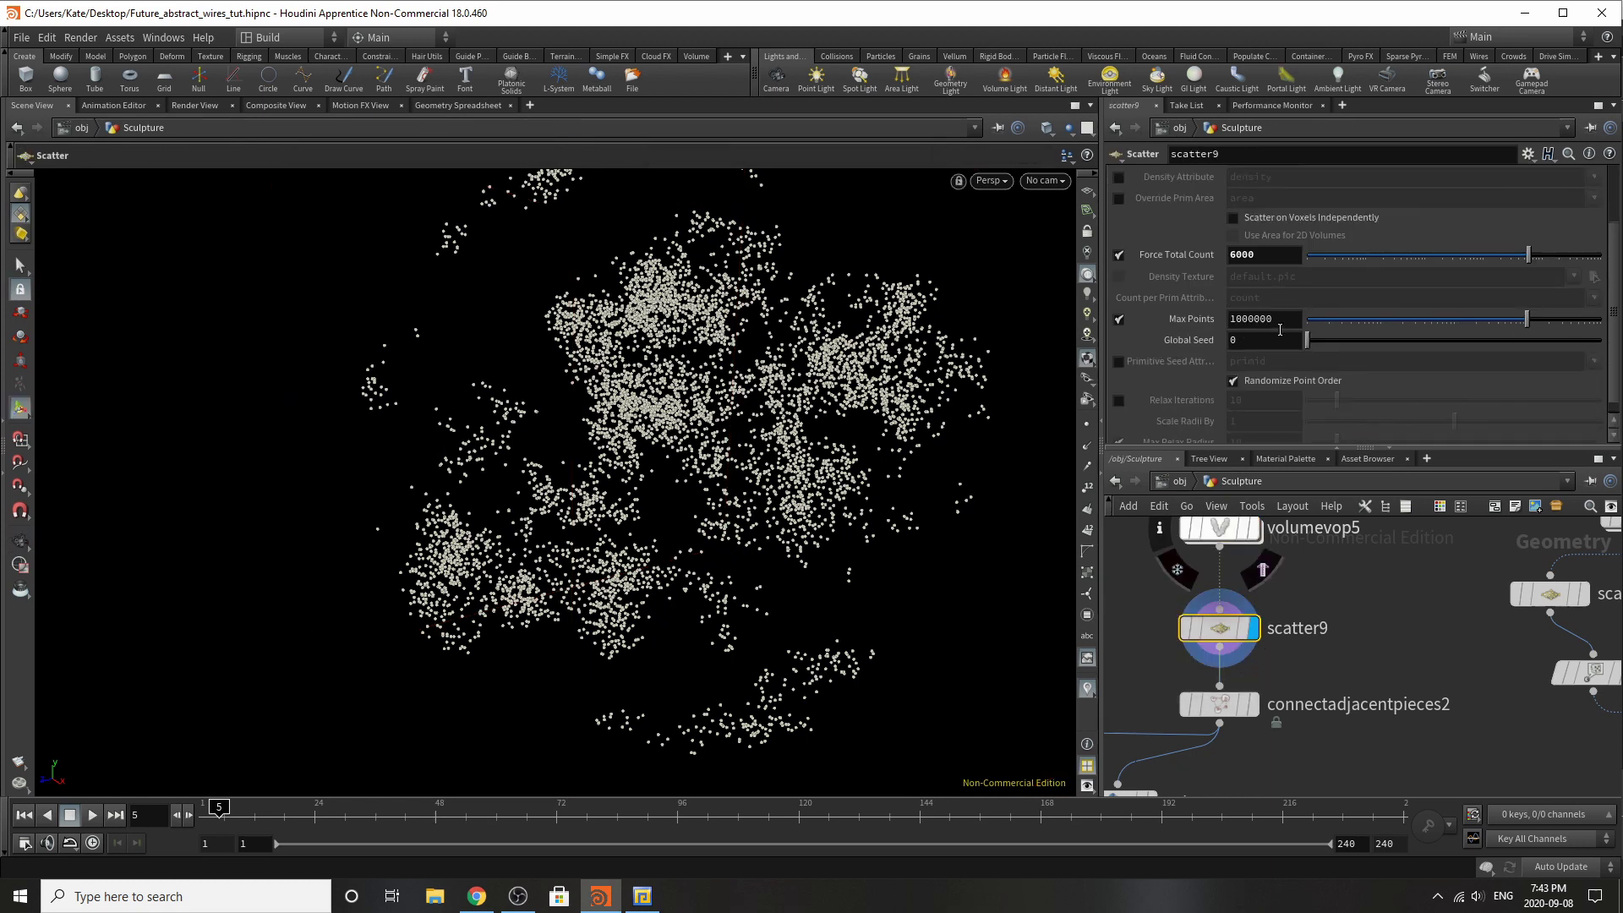
pyautogui.scroll(-1, 1258, 325)
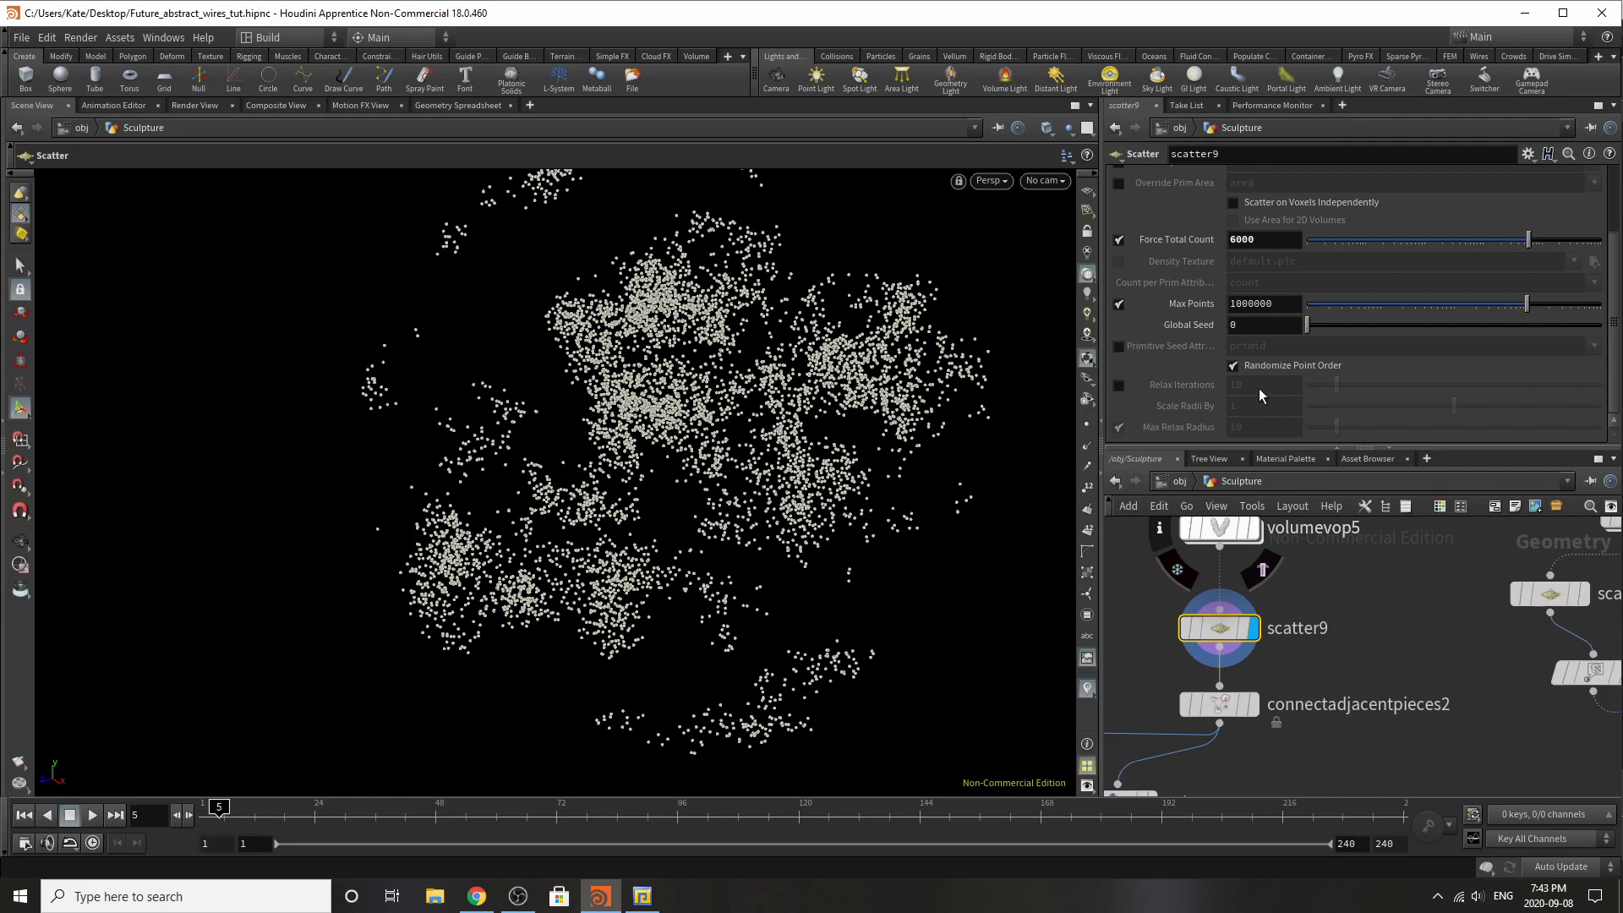
# Step: Select the scatter8 node above attribrandomize1 to compare its scatter settings
pyautogui.scroll(-5, 1305, 651)
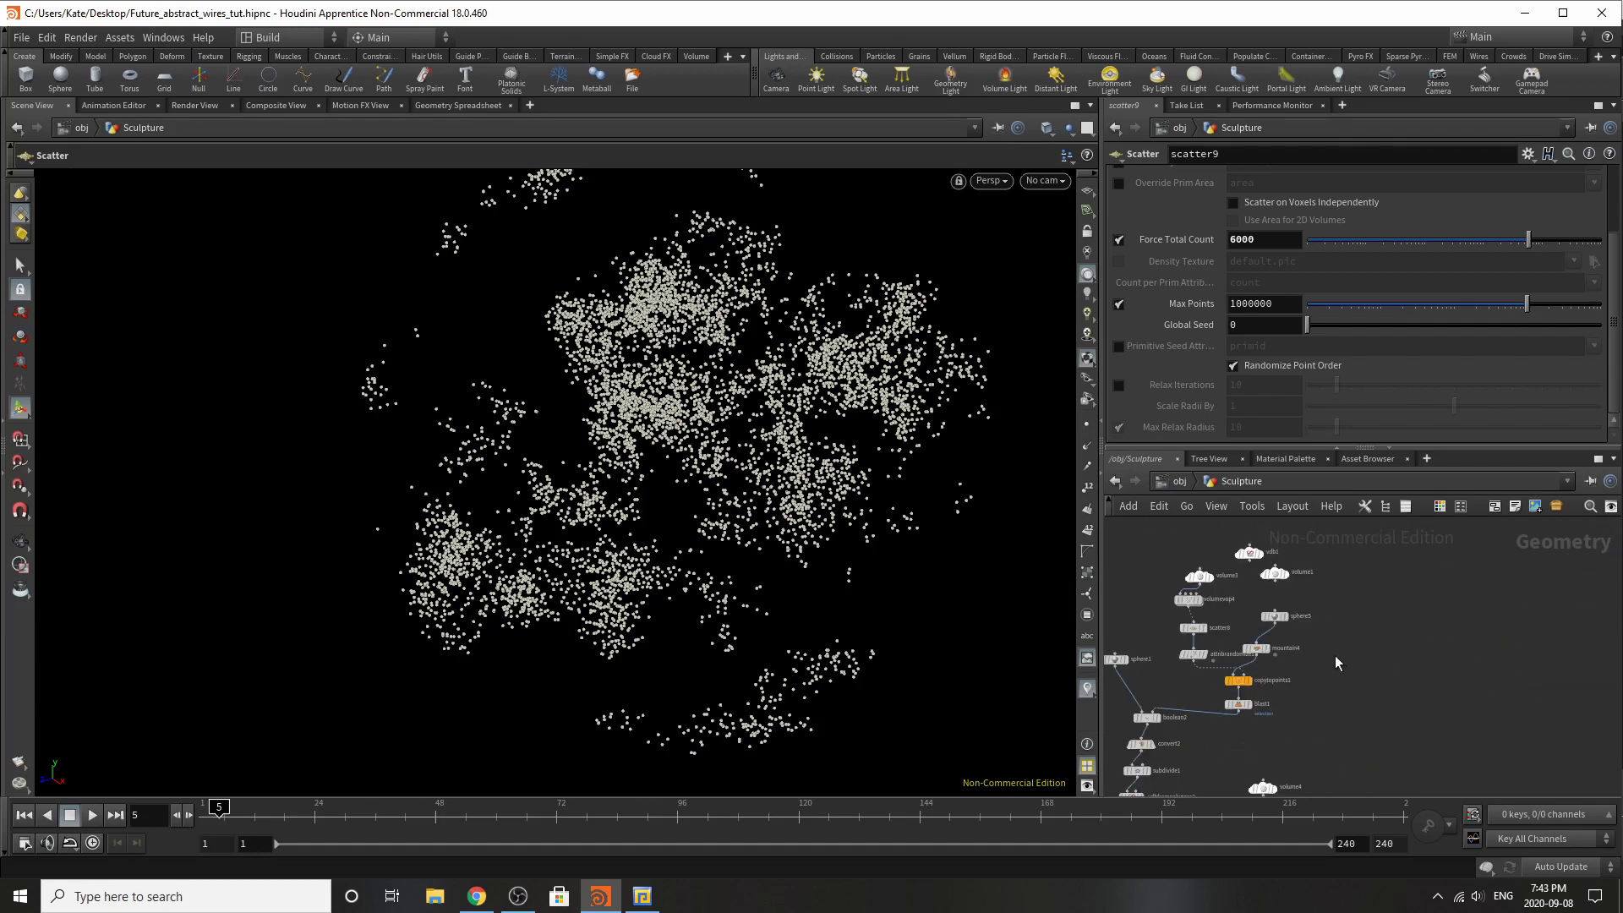
pyautogui.scroll(3, 1261, 668)
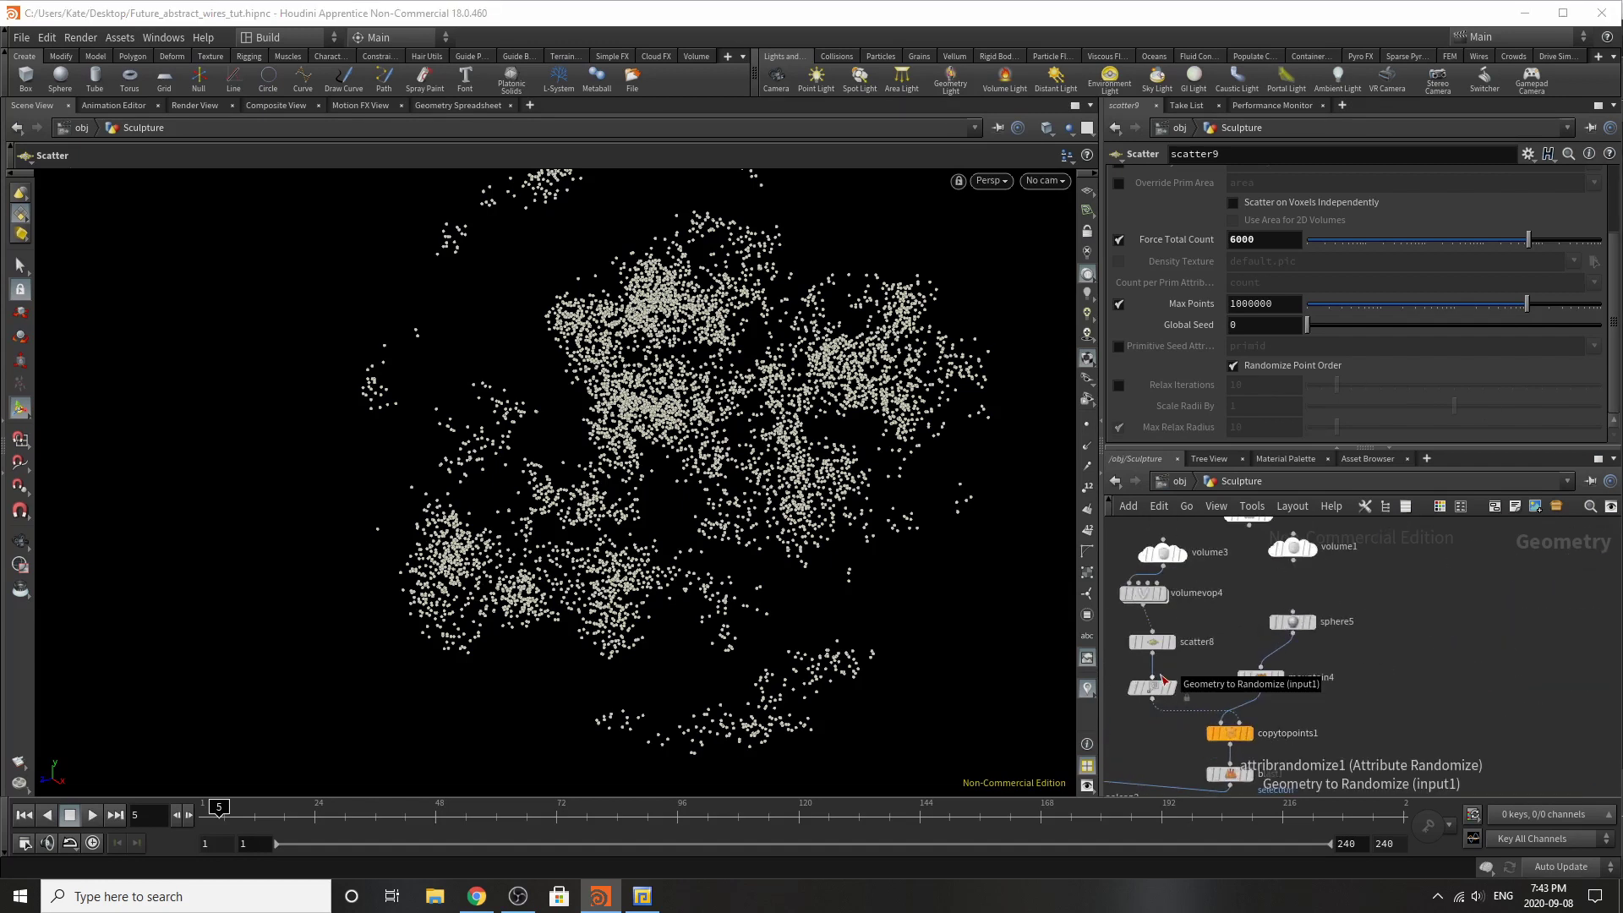
pyautogui.click(1153, 644)
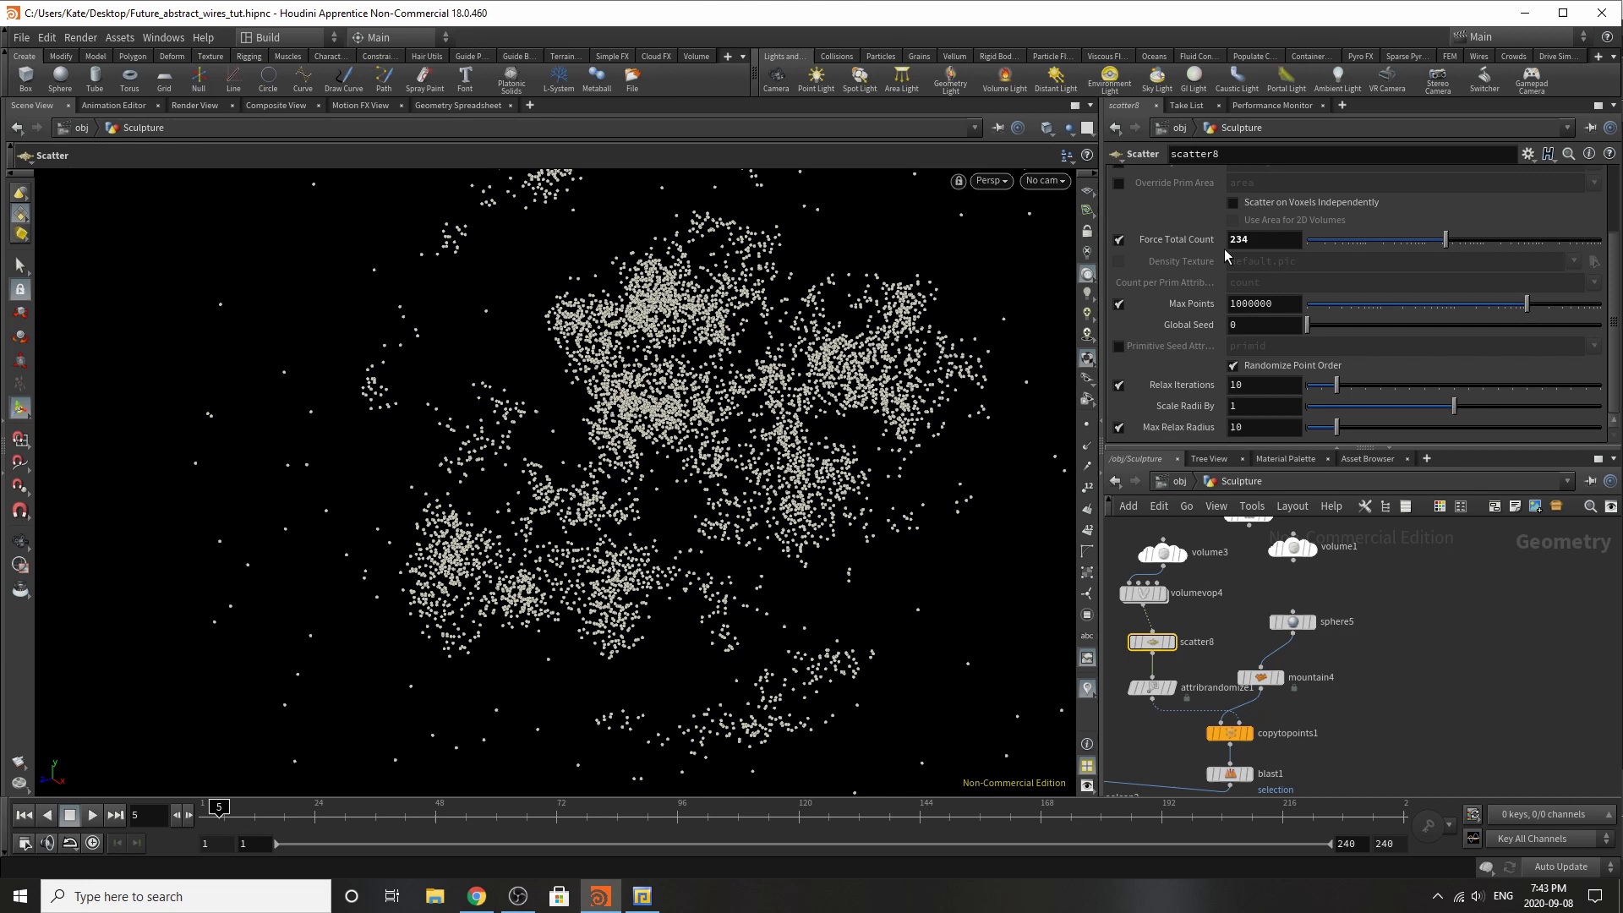
# Step: Display the connectadjacentpieces2 node below scatter9, show its parameters and inspect the wire web from another angle
pyautogui.scroll(-3, 1427, 666)
pyautogui.scroll(-3, 1306, 596)
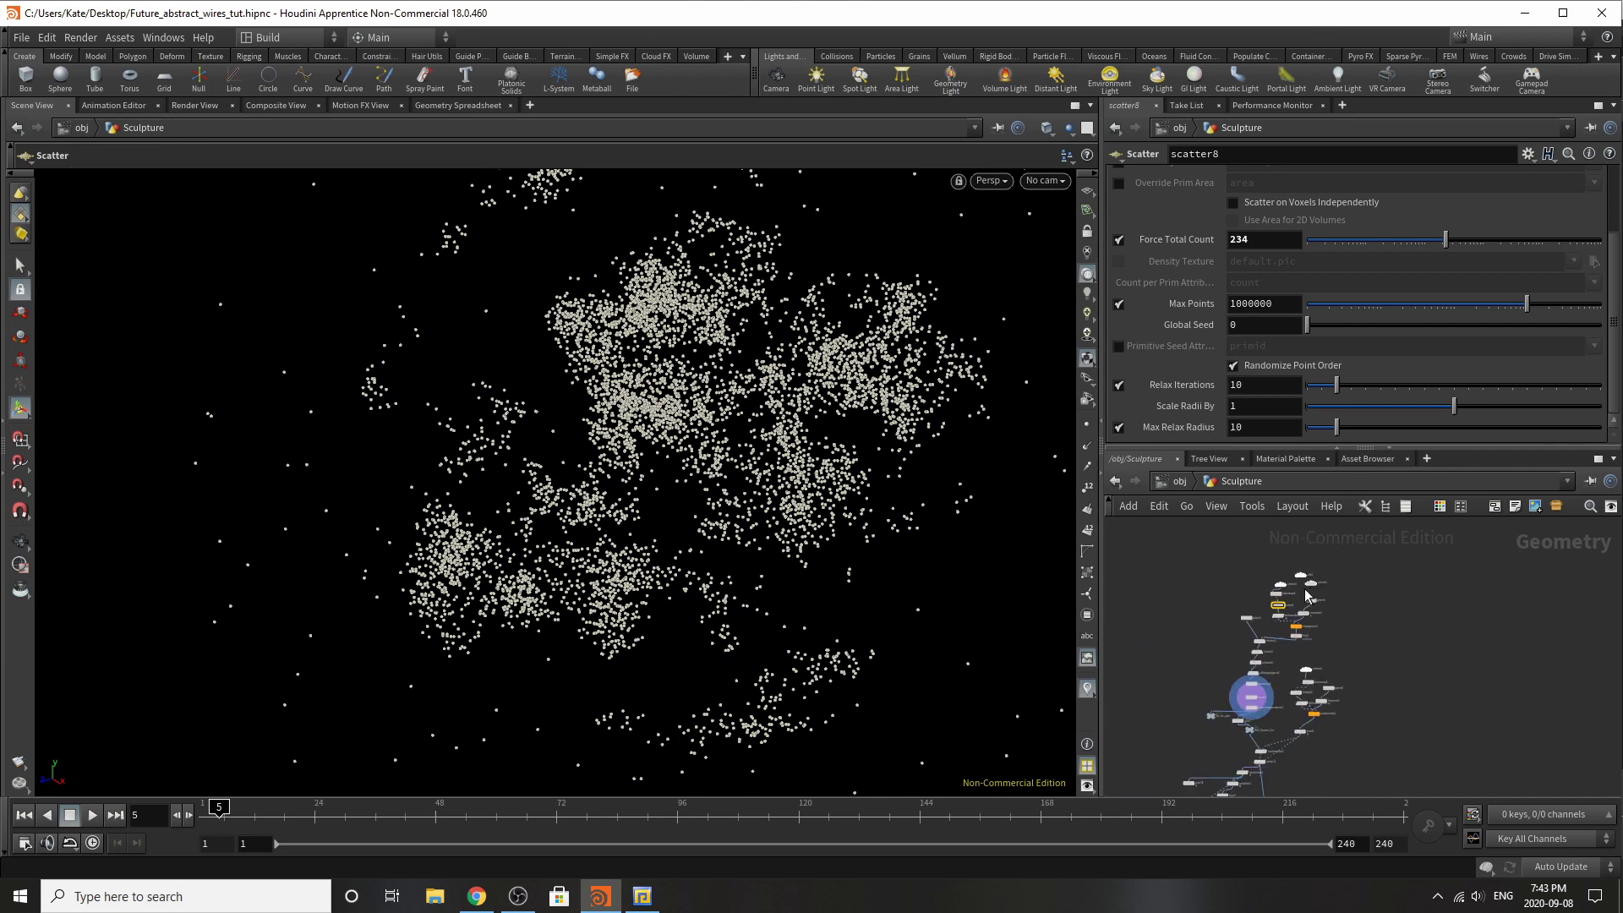
pyautogui.scroll(2, 1166, 748)
pyautogui.scroll(4, 1207, 724)
pyautogui.moveTo(1395, 666)
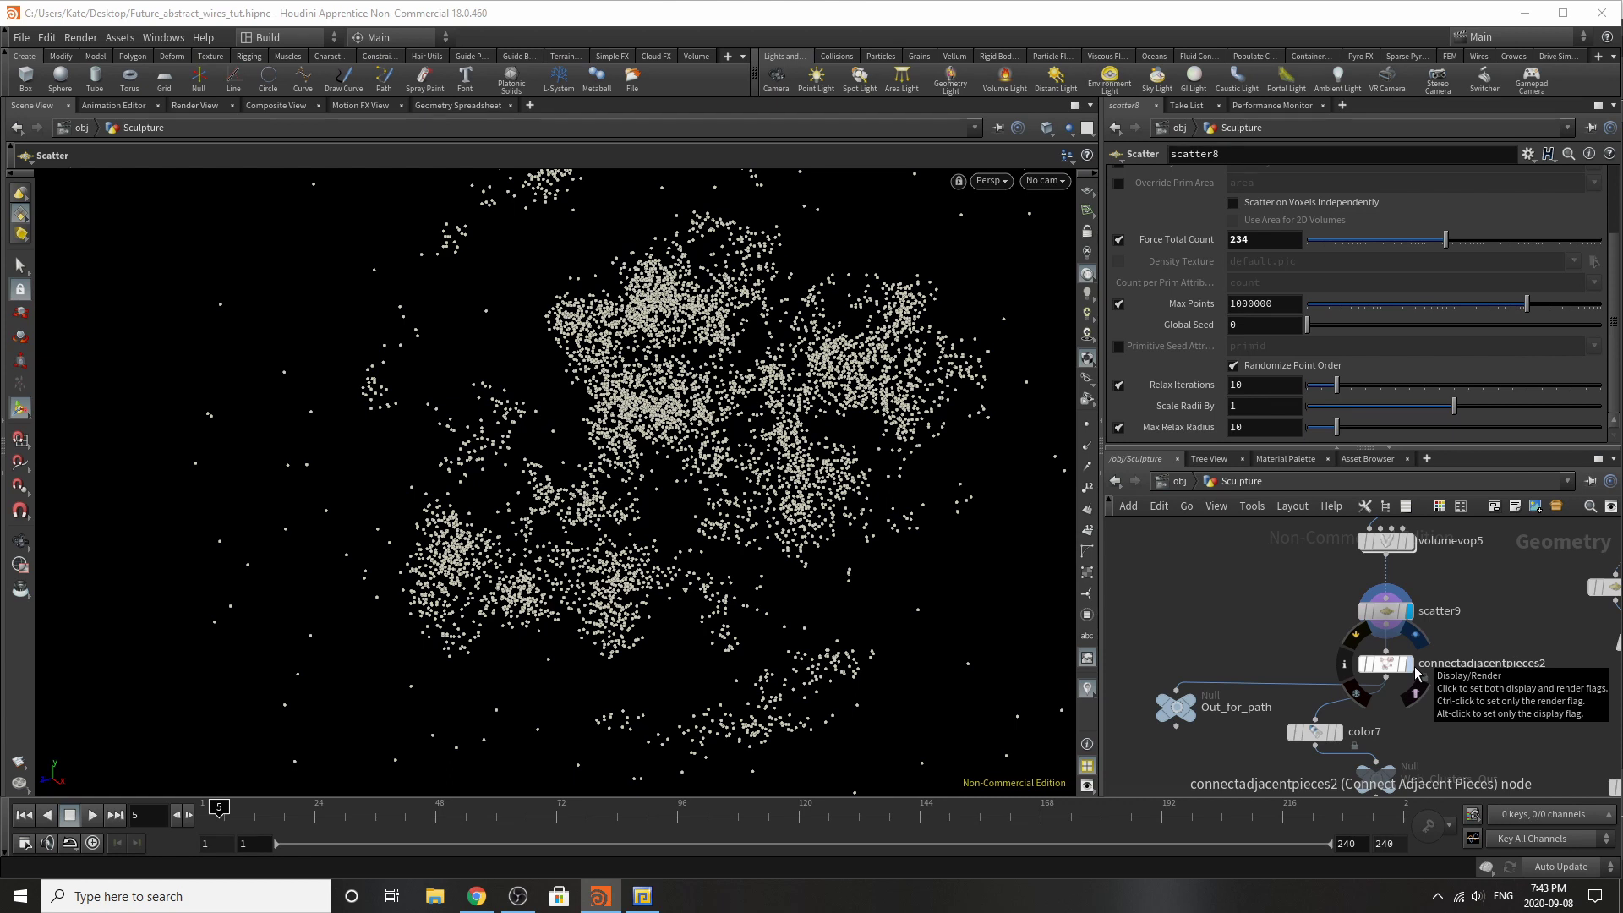
pyautogui.click(1417, 671)
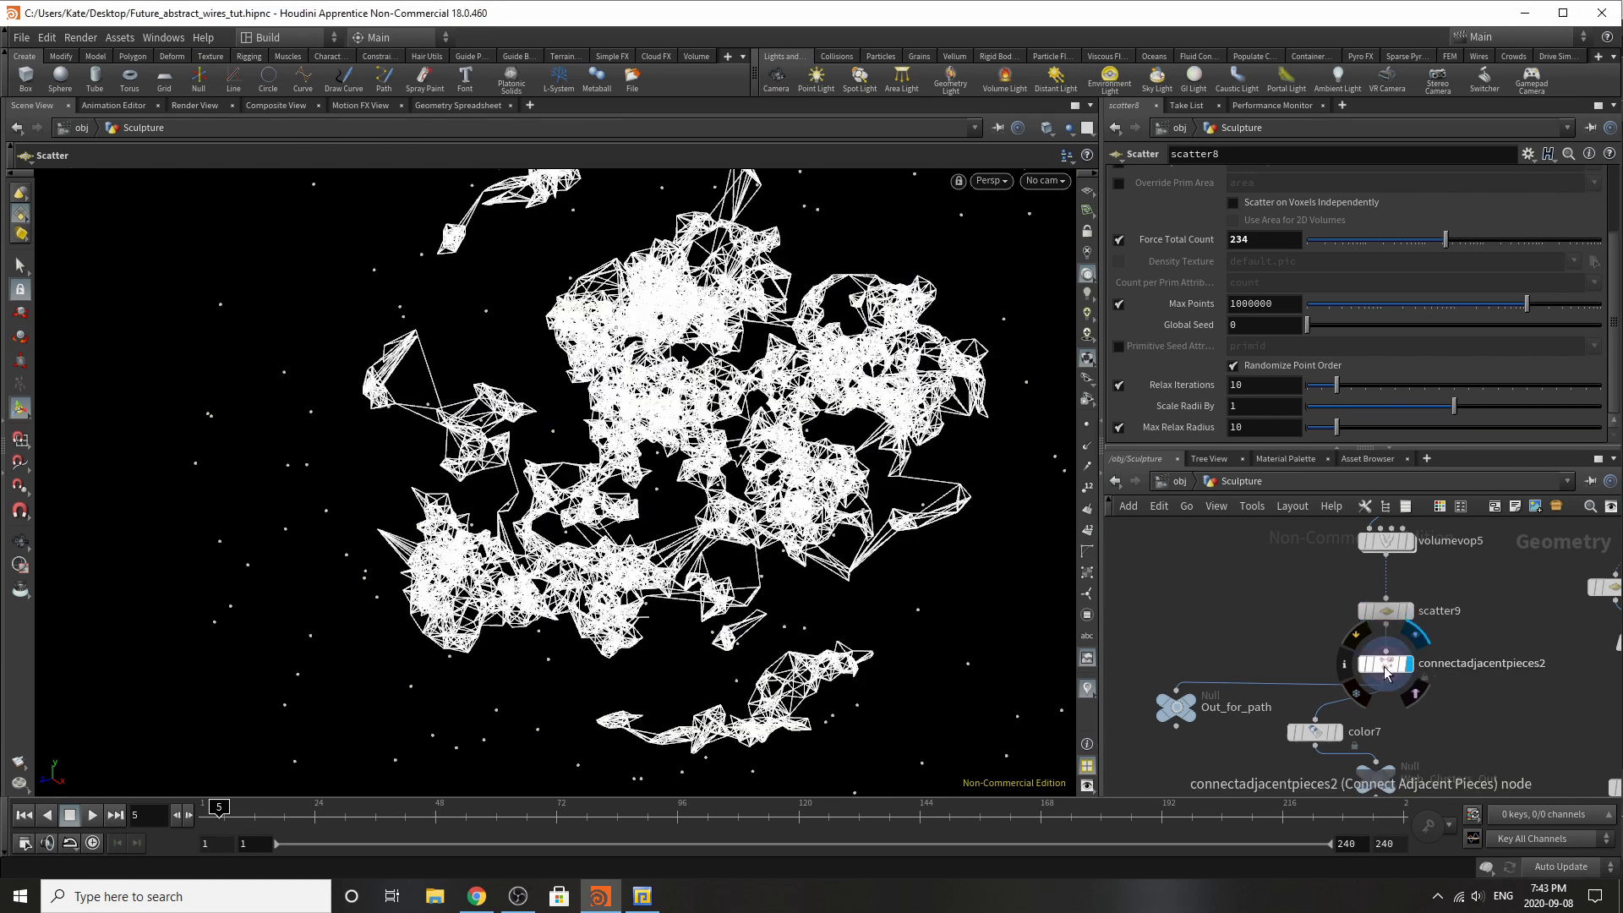
pyautogui.click(1387, 665)
pyautogui.scroll(-3, 341, 514)
pyautogui.moveTo(340, 514)
pyautogui.keyDown('alt'); pyautogui.mouseDown()
pyautogui.moveTo(363, 583)
pyautogui.moveTo(475, 459)
pyautogui.moveTo(756, 423)
pyautogui.mouseUp(); pyautogui.keyUp('alt')
pyautogui.keyDown('alt'); pyautogui.moveTo(803, 369); pyautogui.dragTo(842, 337, button='middle'); pyautogui.keyUp('alt')
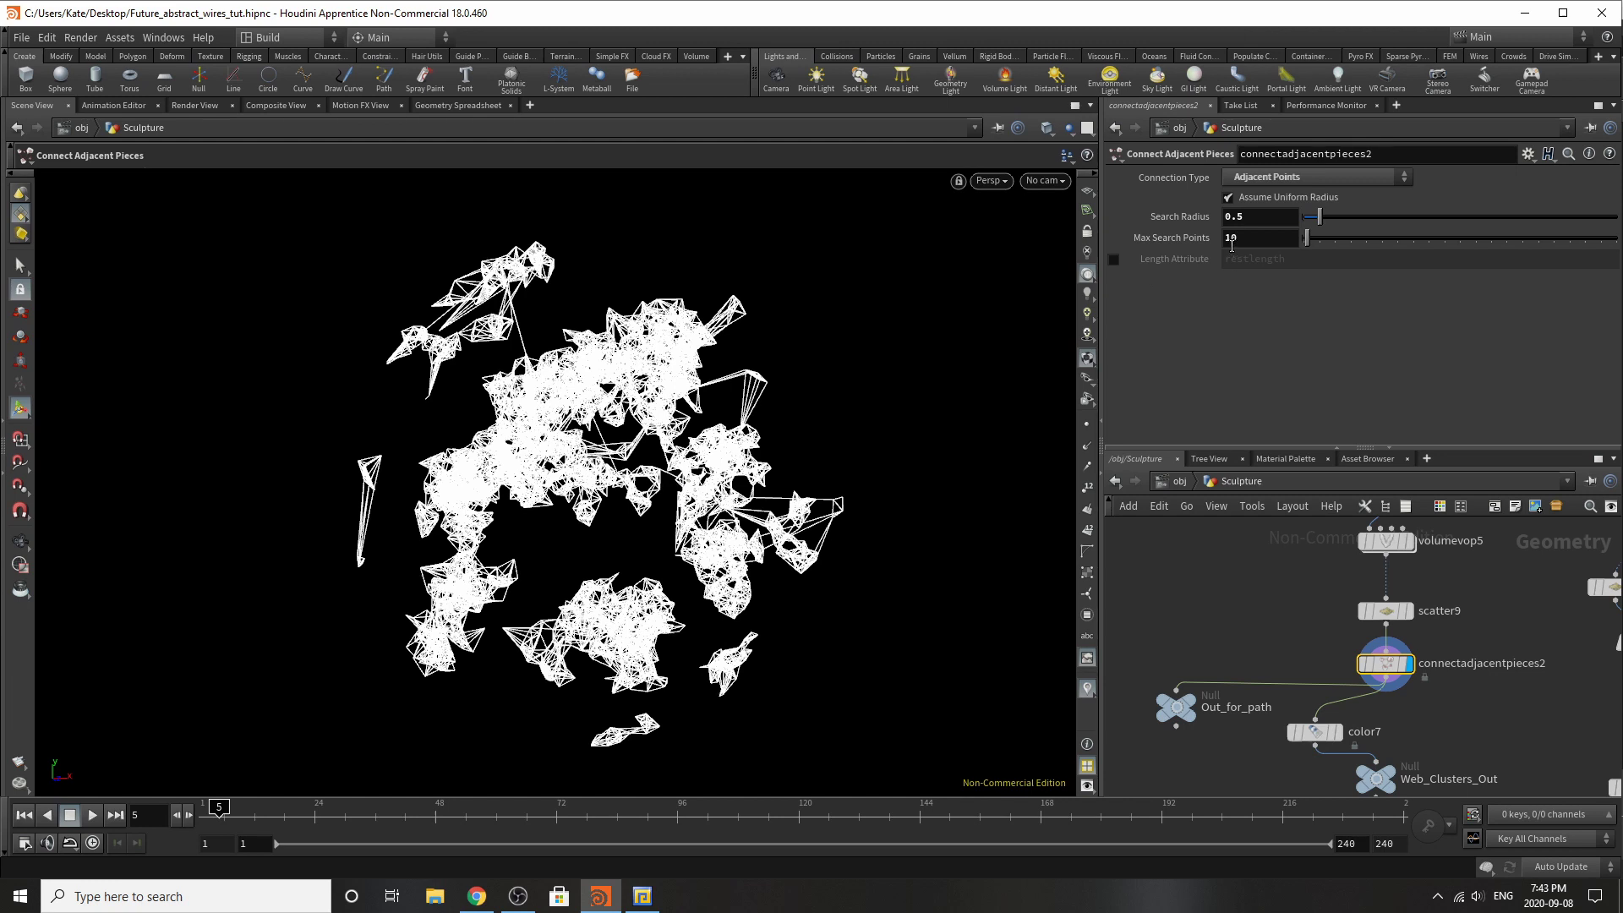
# Step: Display the Out_for_path null branching off connectadjacentpieces2 and show its parameters
pyautogui.scroll(-3, 1260, 727)
pyautogui.scroll(6, 1265, 710)
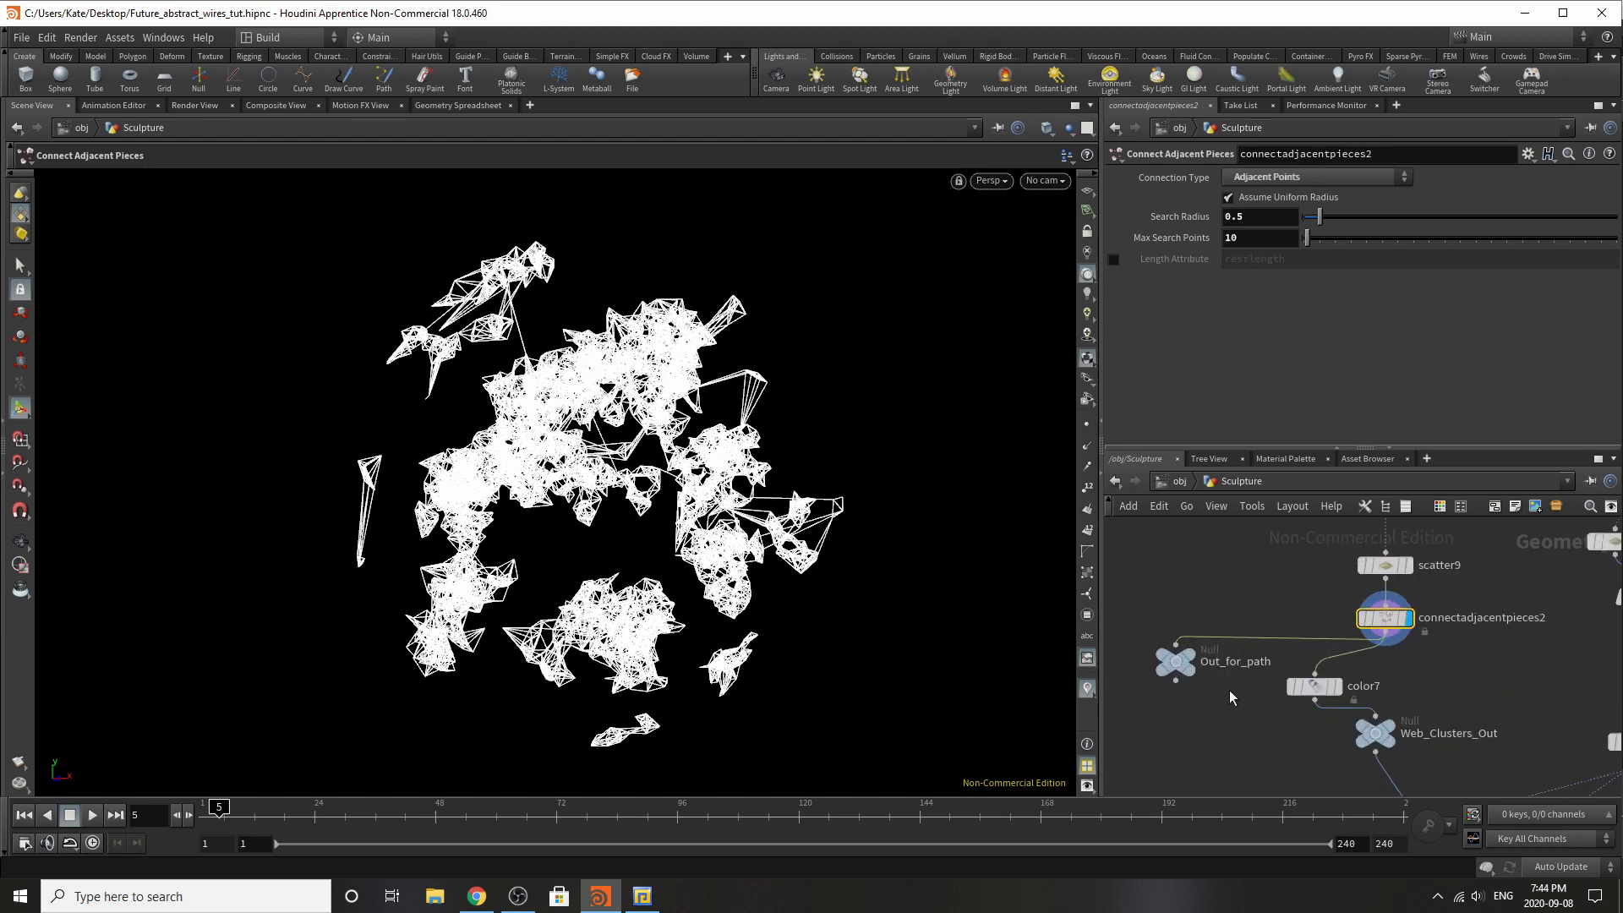
pyautogui.click(1196, 654)
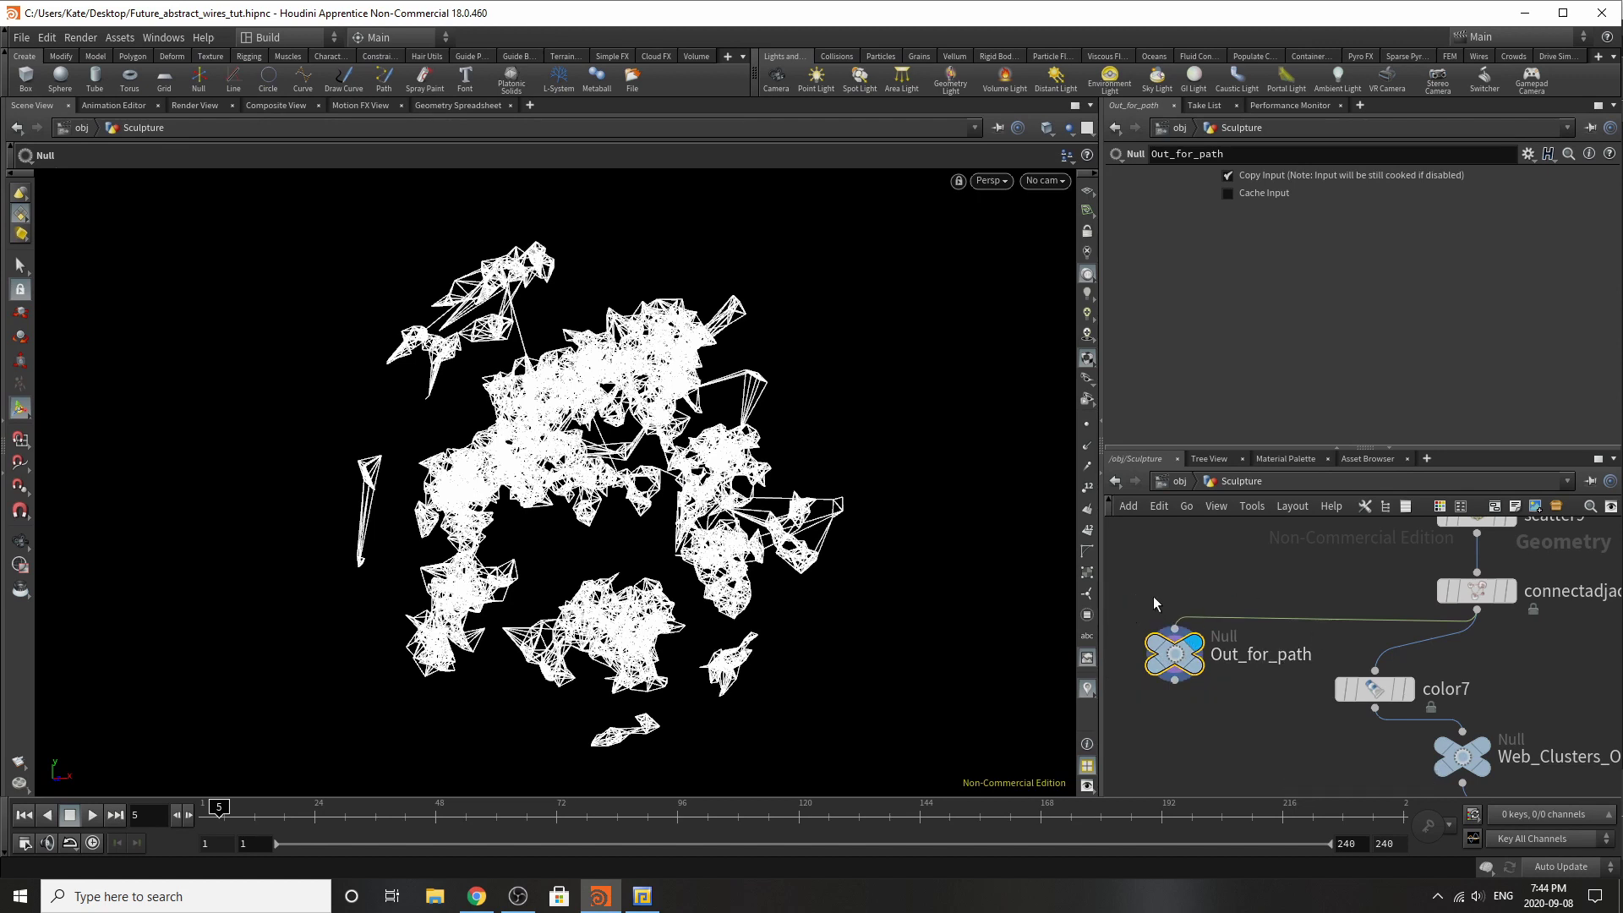
# Step: Display the color7 node and show its point color parameters
pyautogui.click(1412, 689)
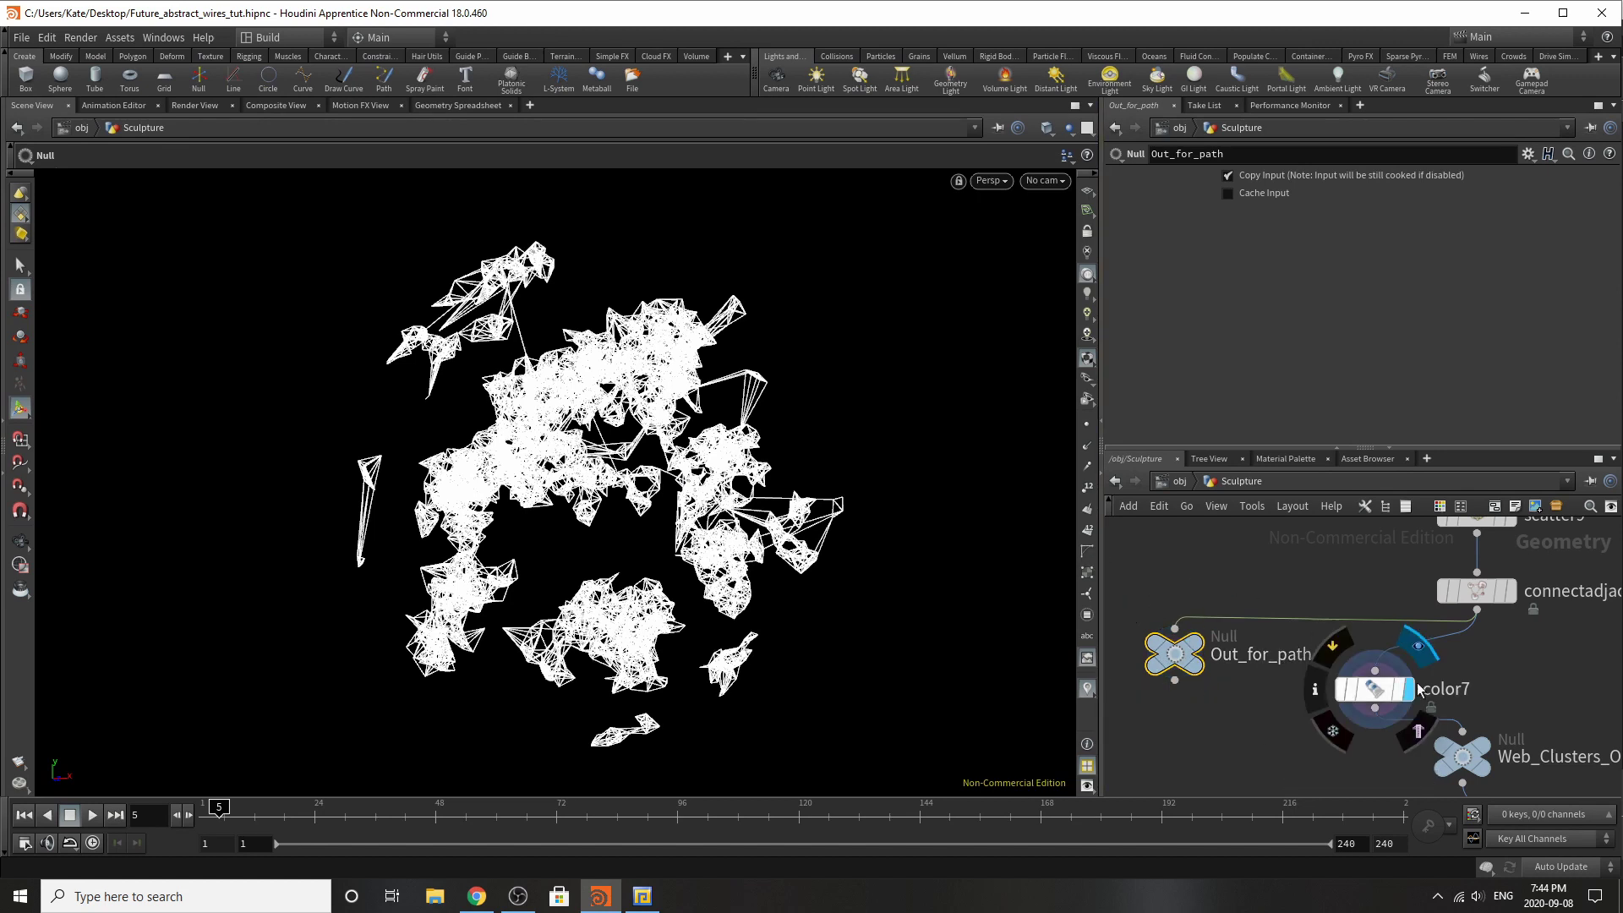
pyautogui.click(1376, 690)
pyautogui.scroll(-3, 1394, 689)
pyautogui.scroll(2, 1462, 733)
# Step: Select the Web_Clusters_Out null below color7 and view the node network surrounding scatter11
pyautogui.moveTo(1481, 754); pyautogui.dragTo(1416, 702, button='middle')
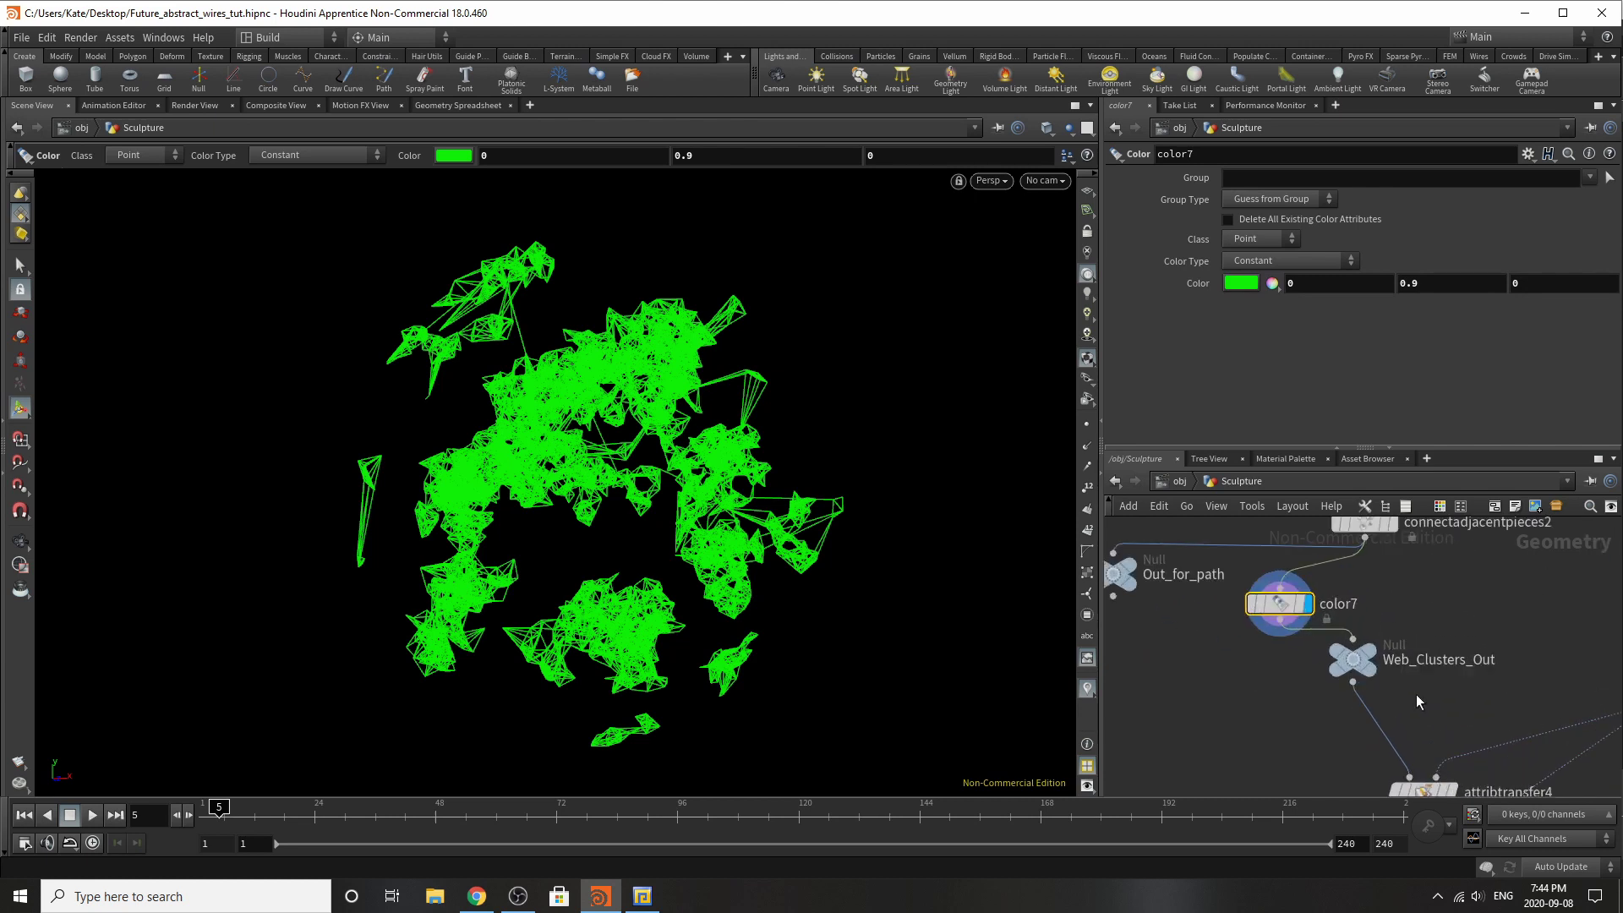
pyautogui.click(1341, 667)
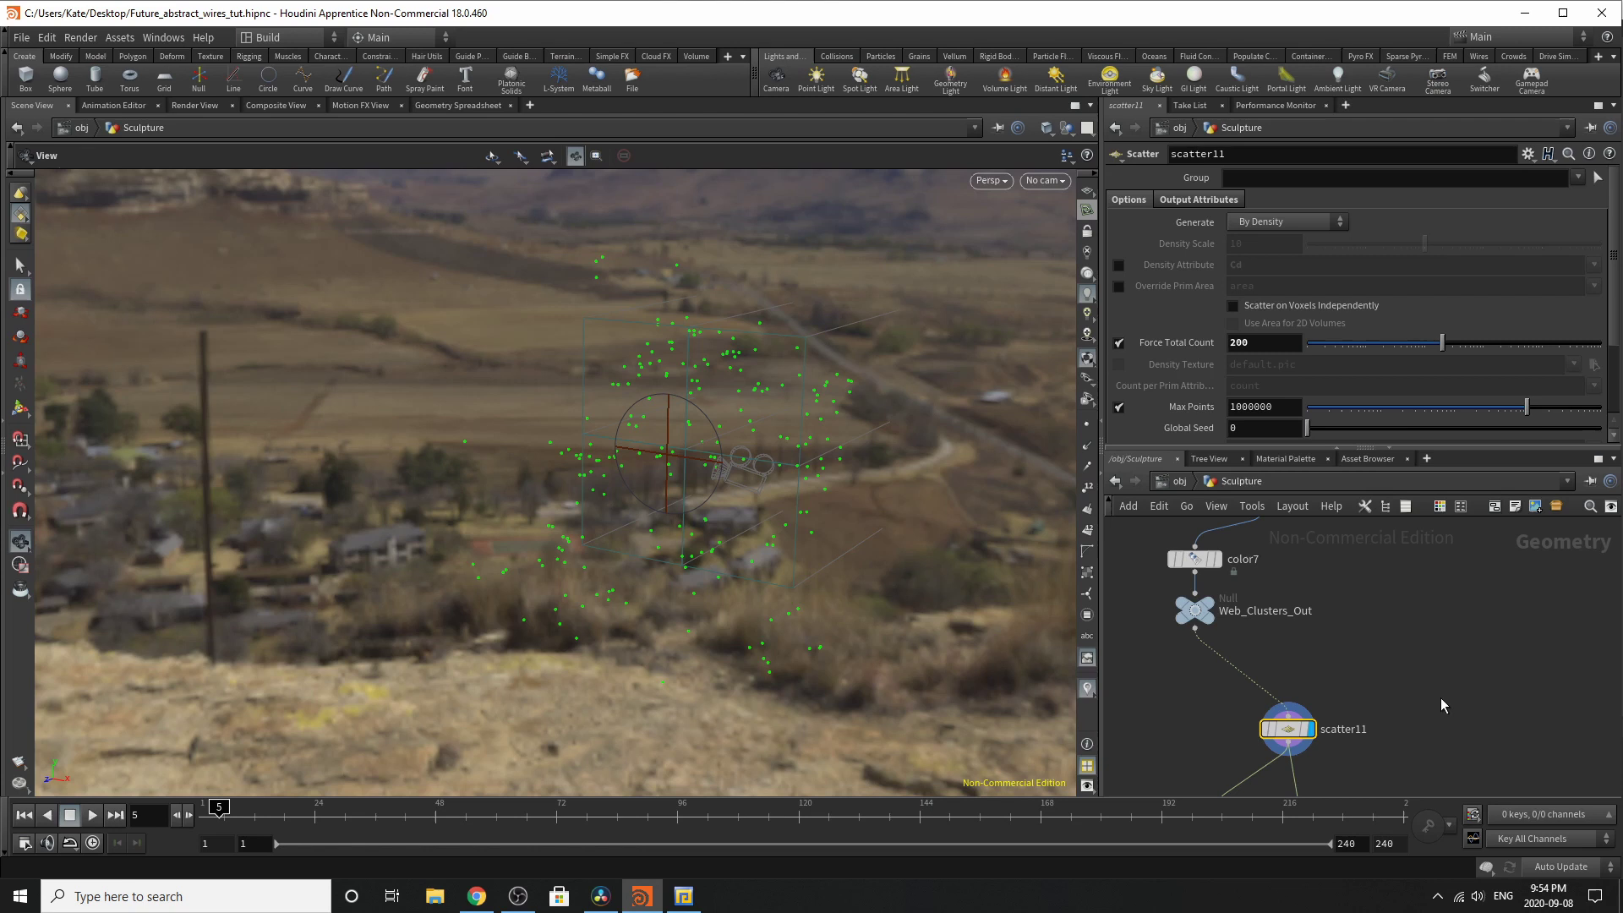
pyautogui.scroll(-5, 1436, 695)
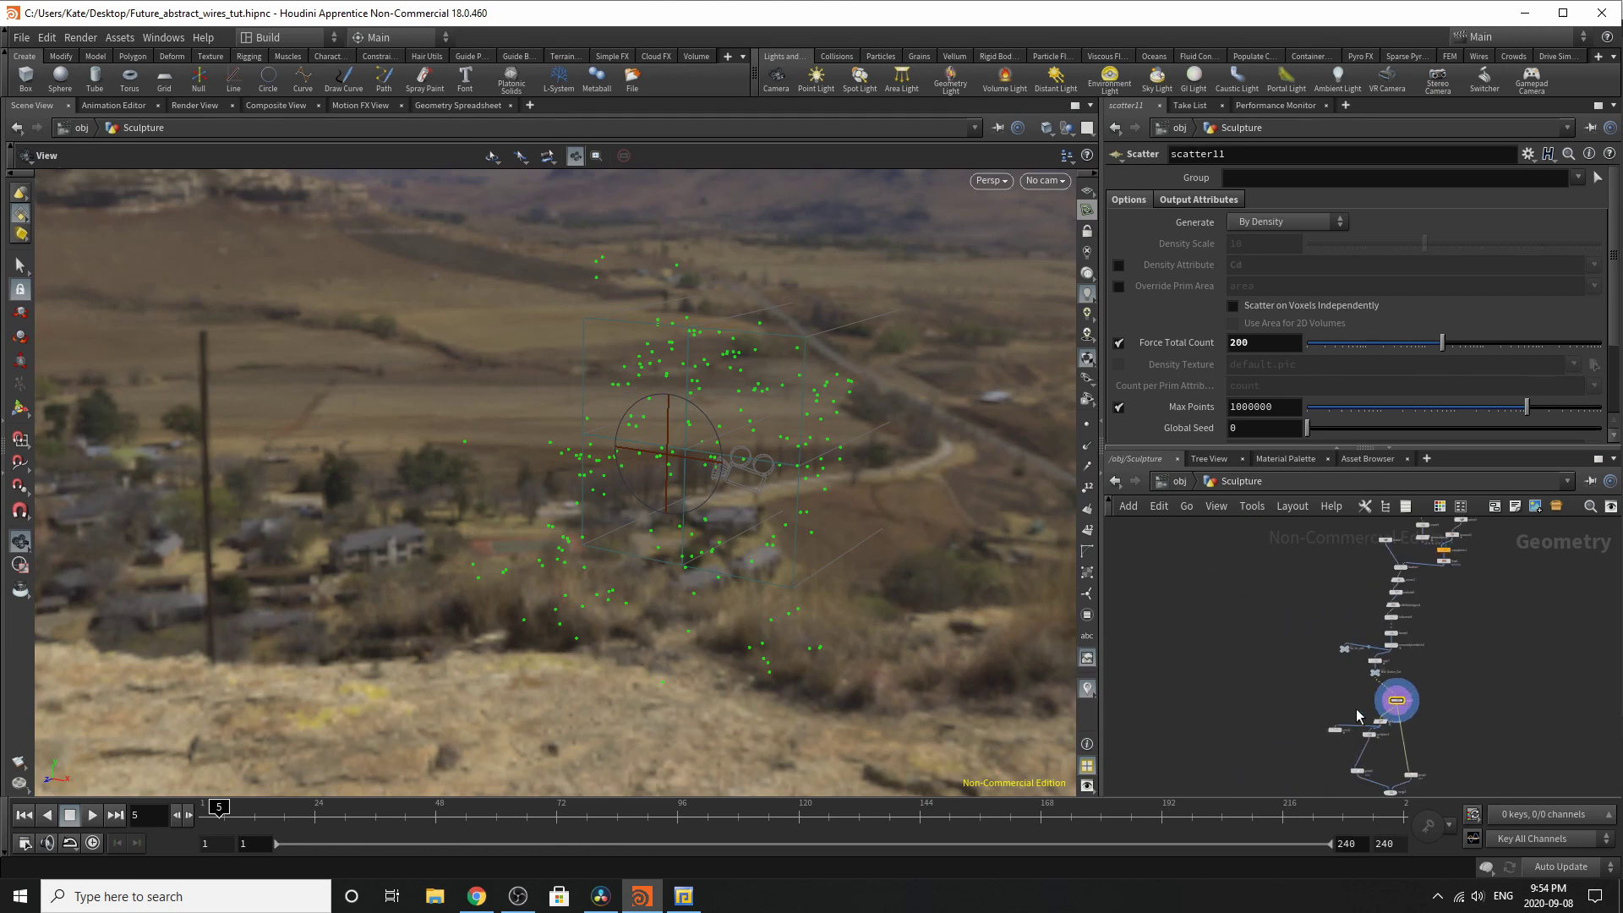
# Step: Display the attribdelete2 node below scatter11, show its parameters and turn on point markers in the viewport
pyautogui.scroll(4, 1379, 752)
pyautogui.scroll(3, 1431, 645)
pyautogui.click(1373, 654)
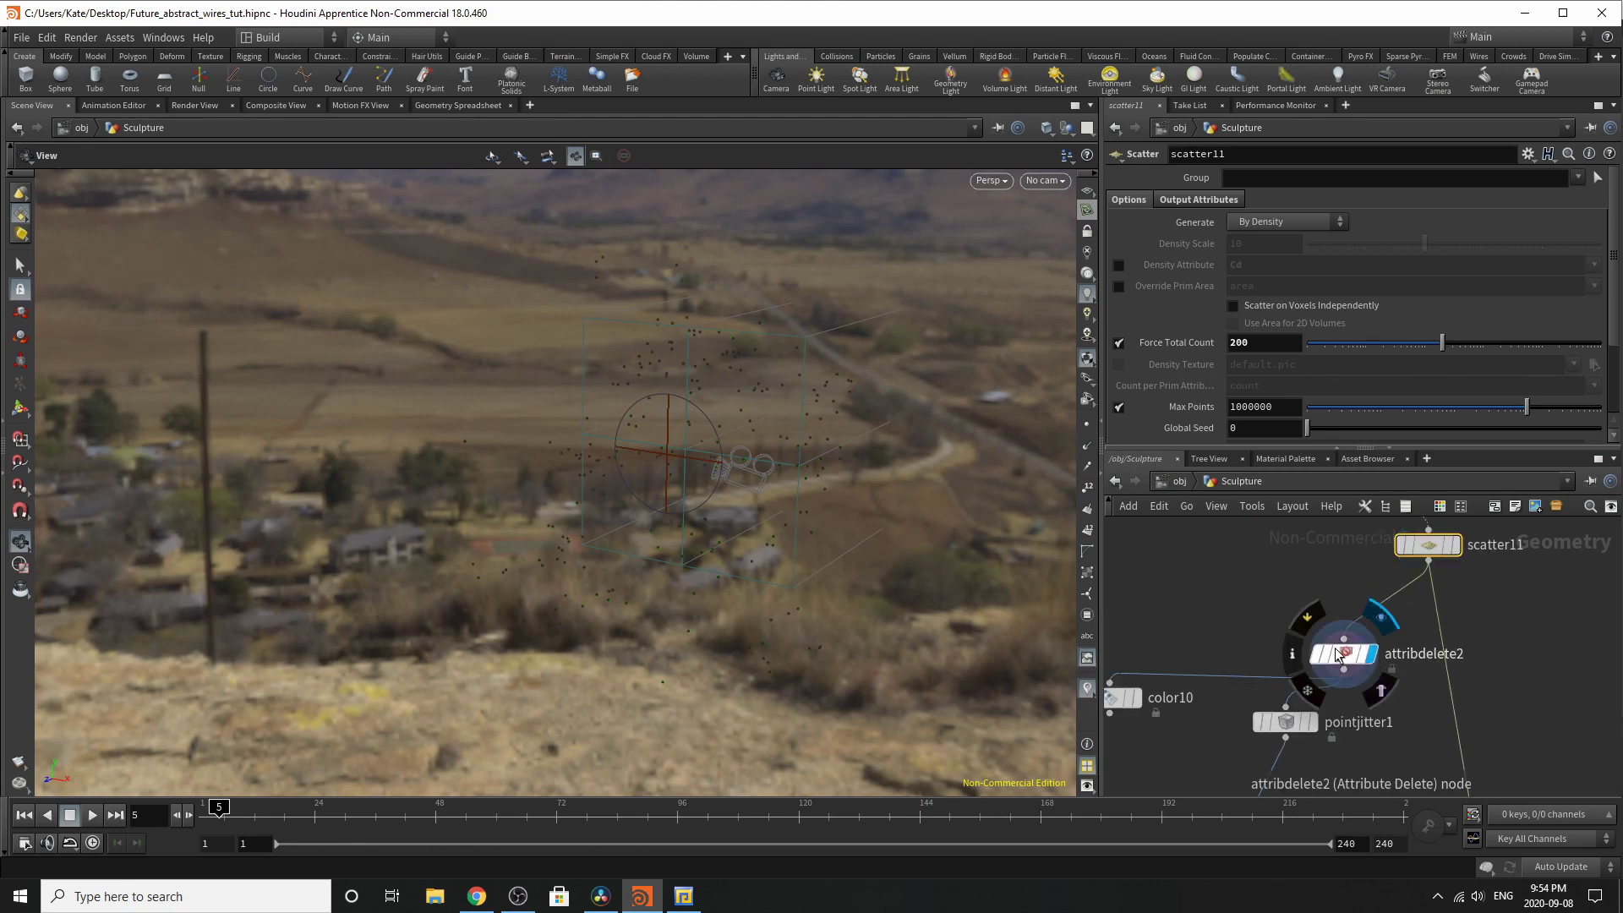
pyautogui.click(1341, 655)
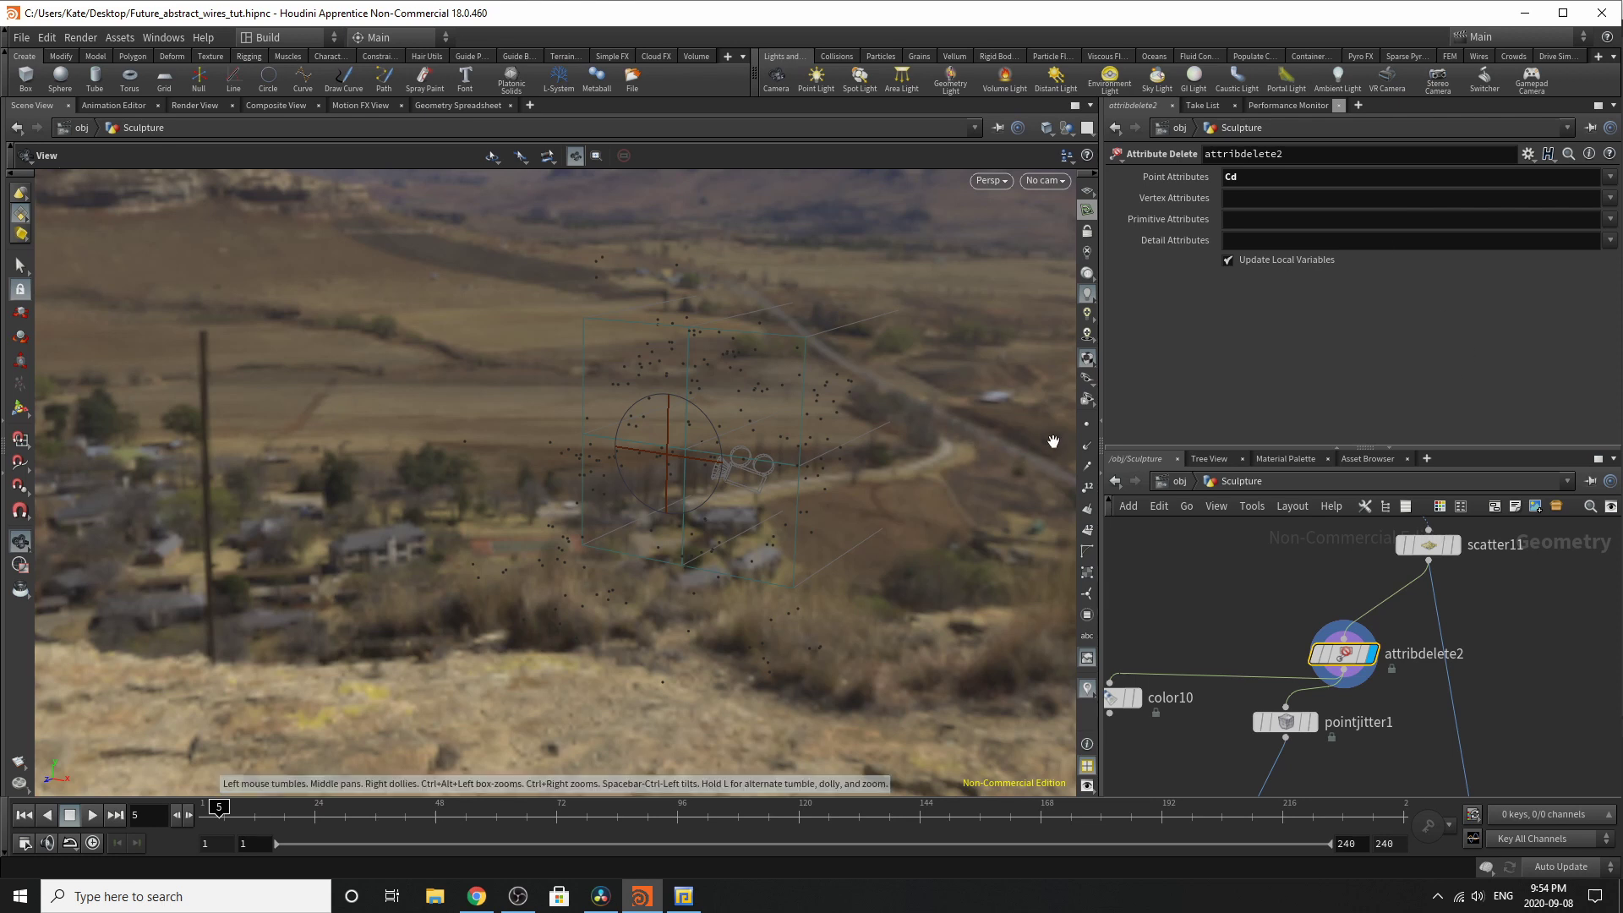
pyautogui.click(1087, 424)
# Step: Display the color7 node above Web_Clusters_Out and show its parameters for comparison
pyautogui.scroll(-7, 1270, 583)
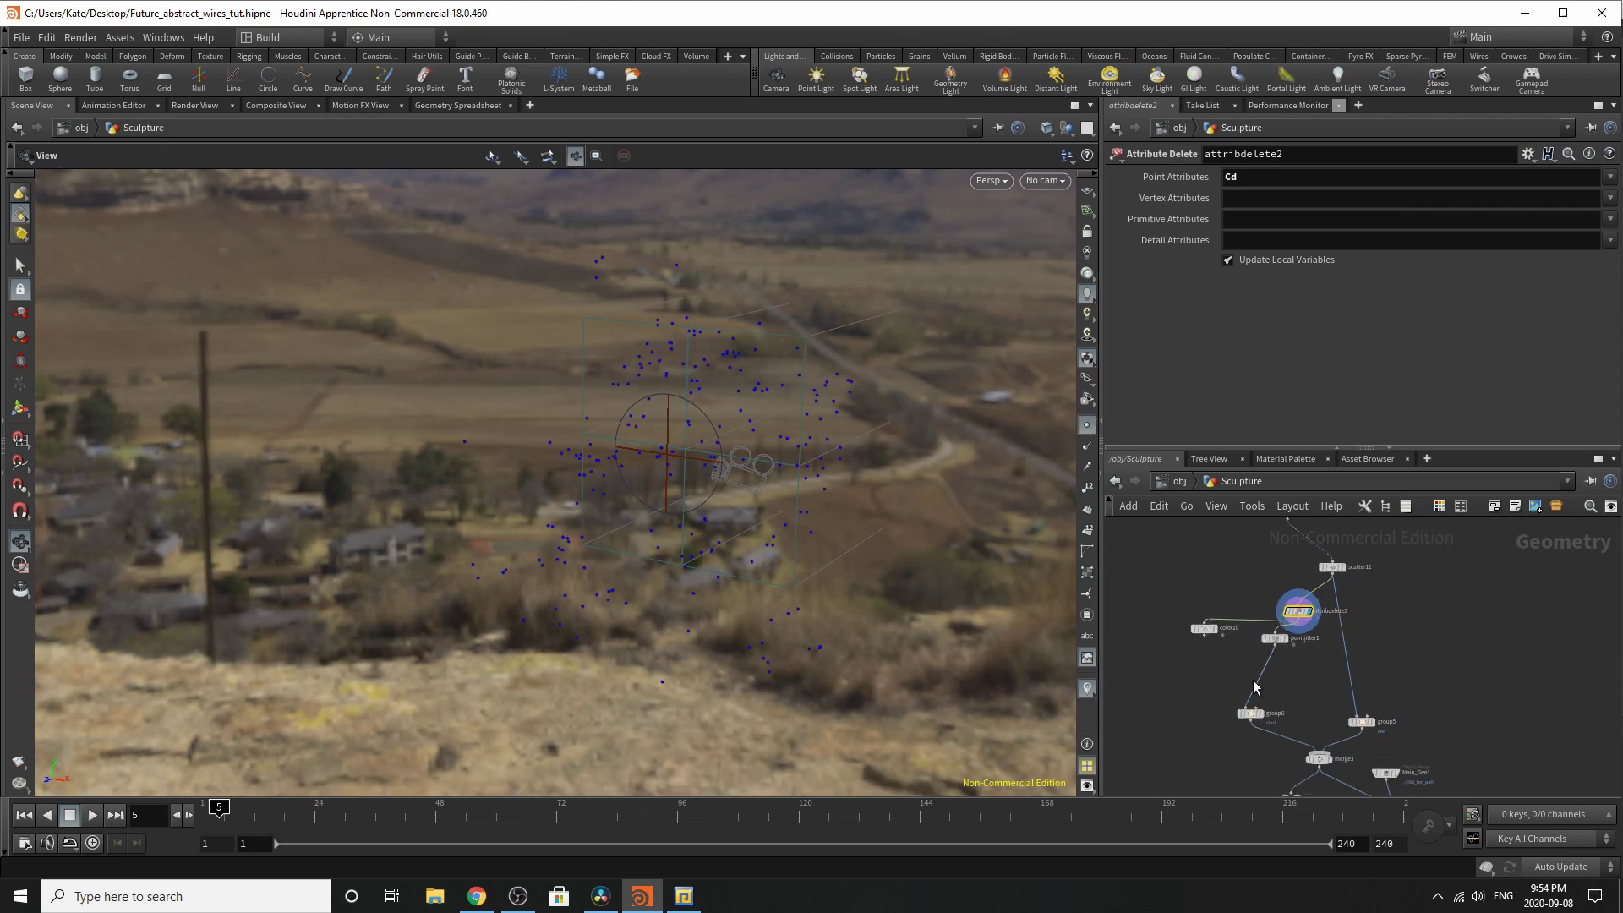
pyautogui.scroll(4, 1324, 591)
pyautogui.scroll(1, 1242, 654)
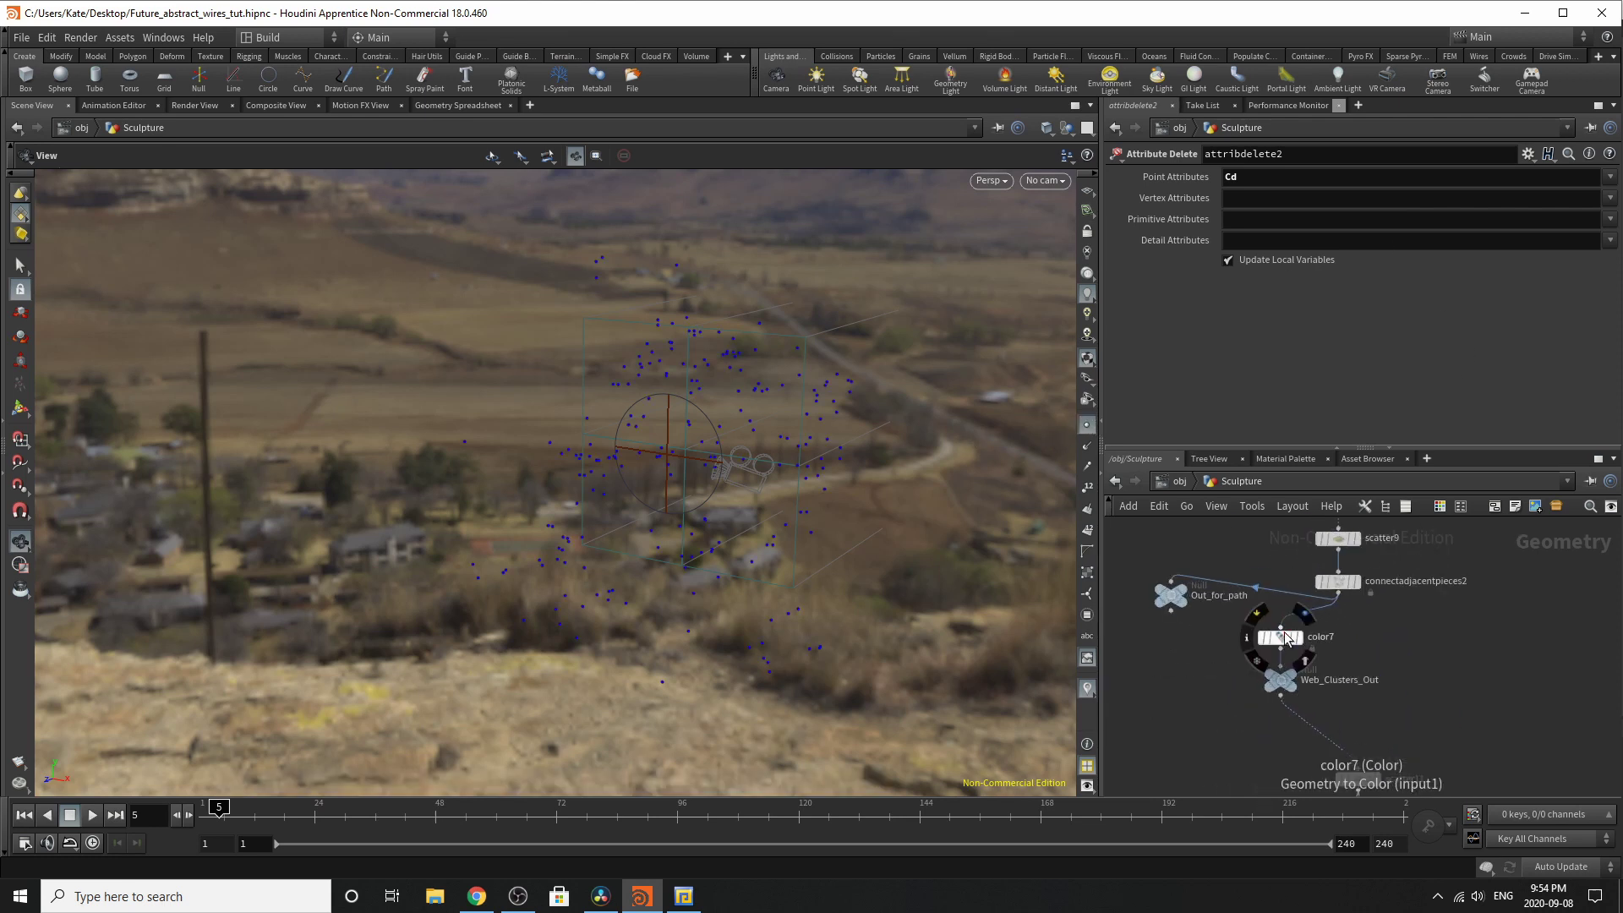
pyautogui.click(1296, 637)
pyautogui.click(1275, 636)
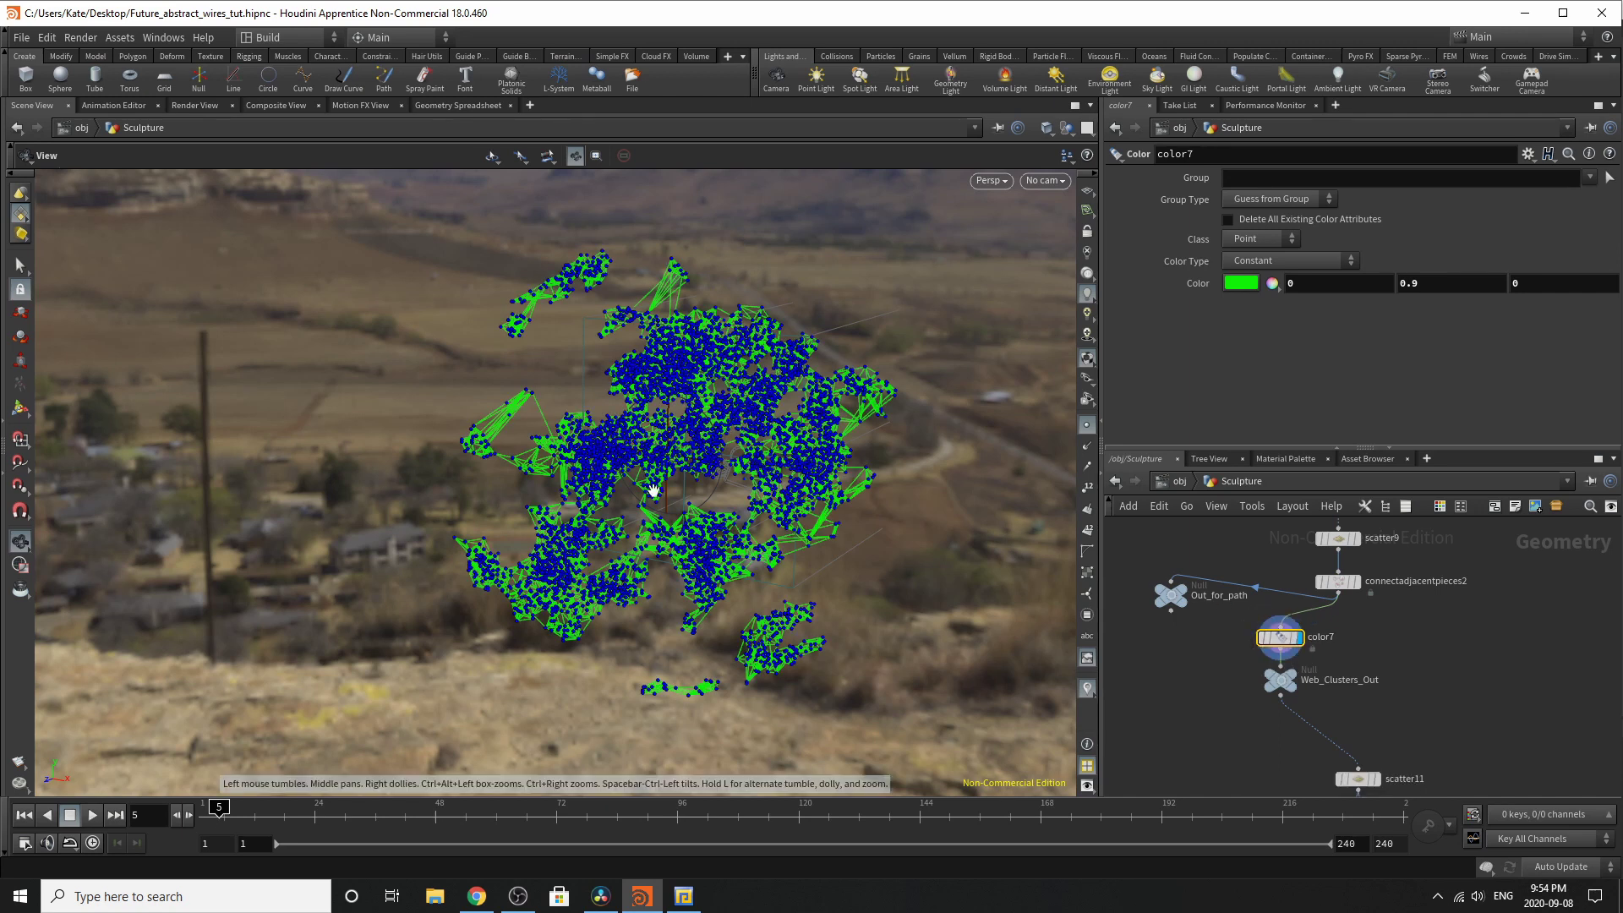
# Step: Display the pointjitter1 node below attribdelete2 and examine its scale and seed parameters
pyautogui.scroll(-3, 1309, 710)
pyautogui.scroll(4, 1319, 756)
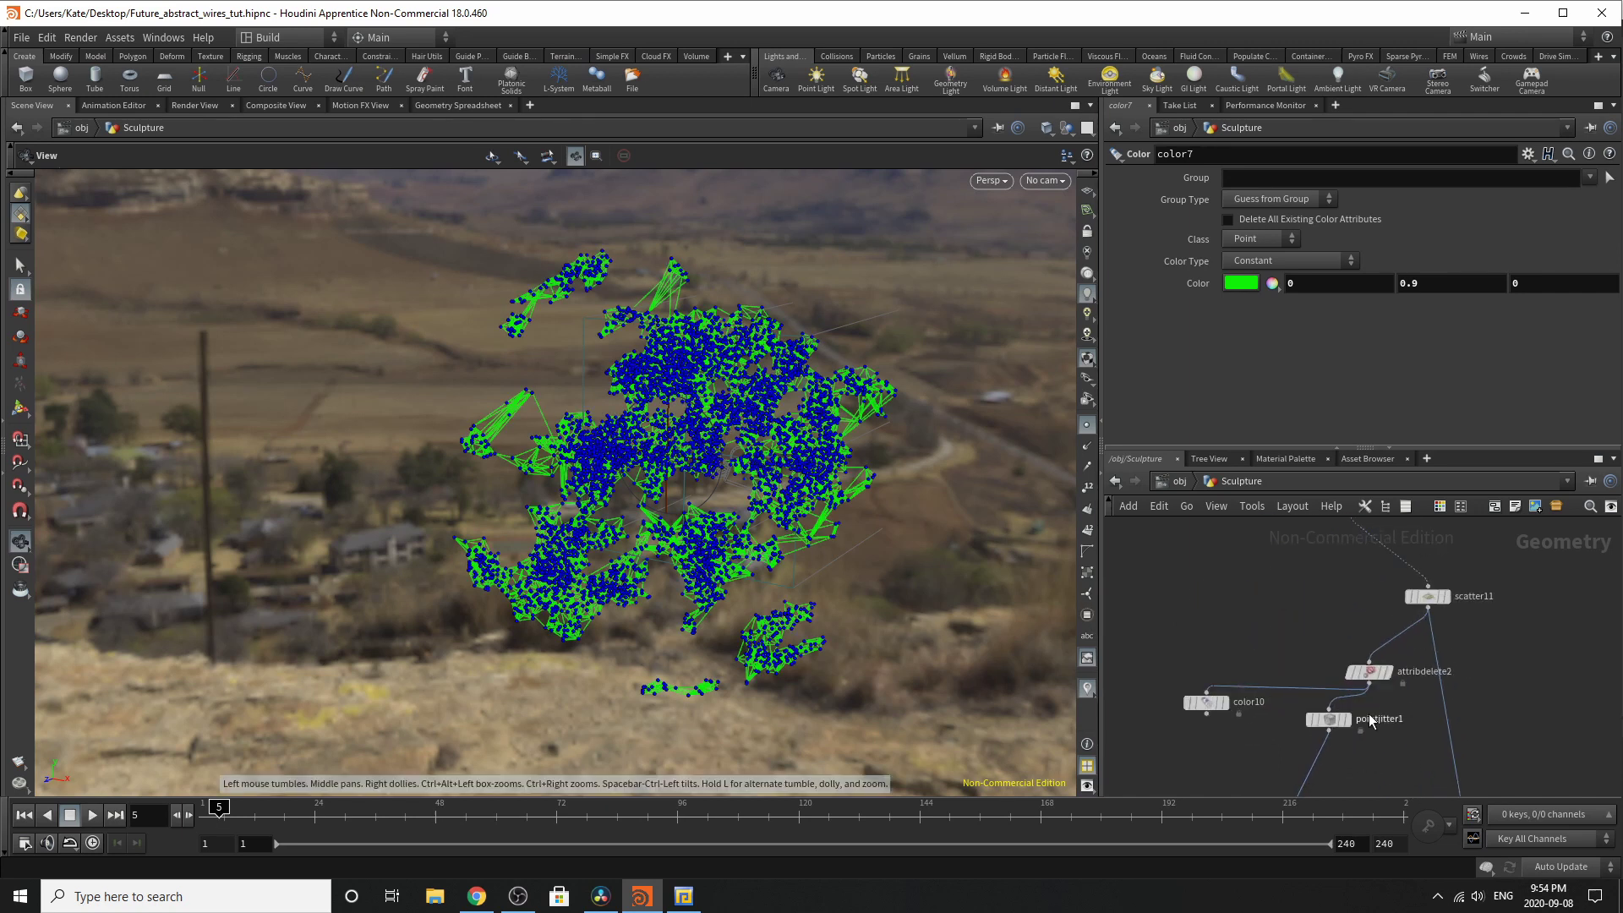
pyautogui.click(1334, 721)
pyautogui.click(1302, 721)
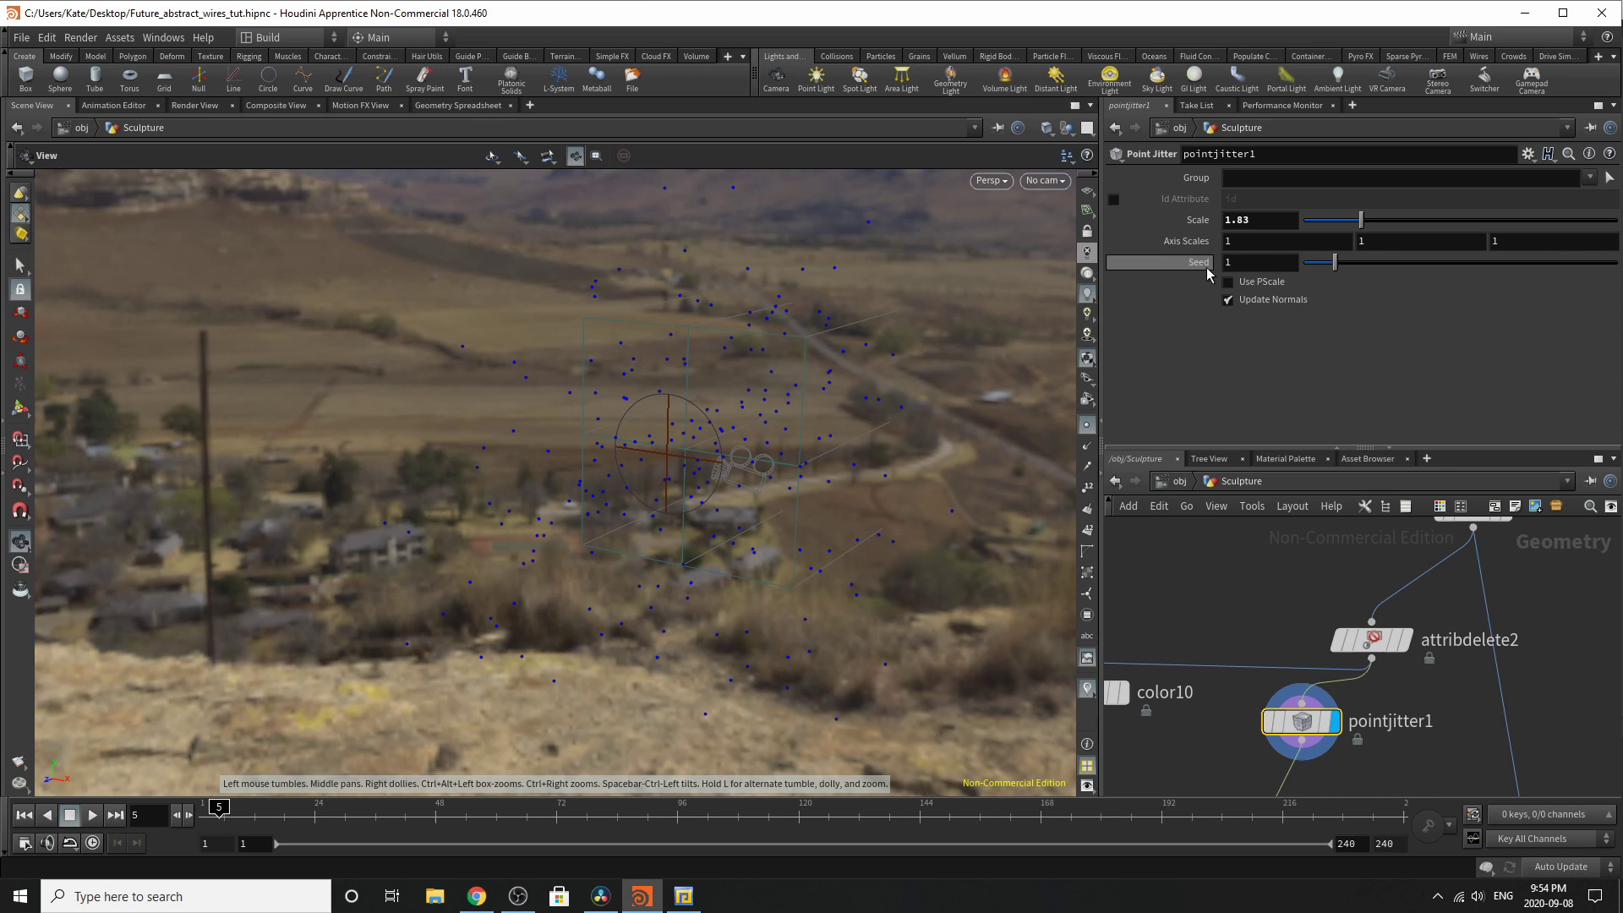
pyautogui.moveTo(1209, 273)
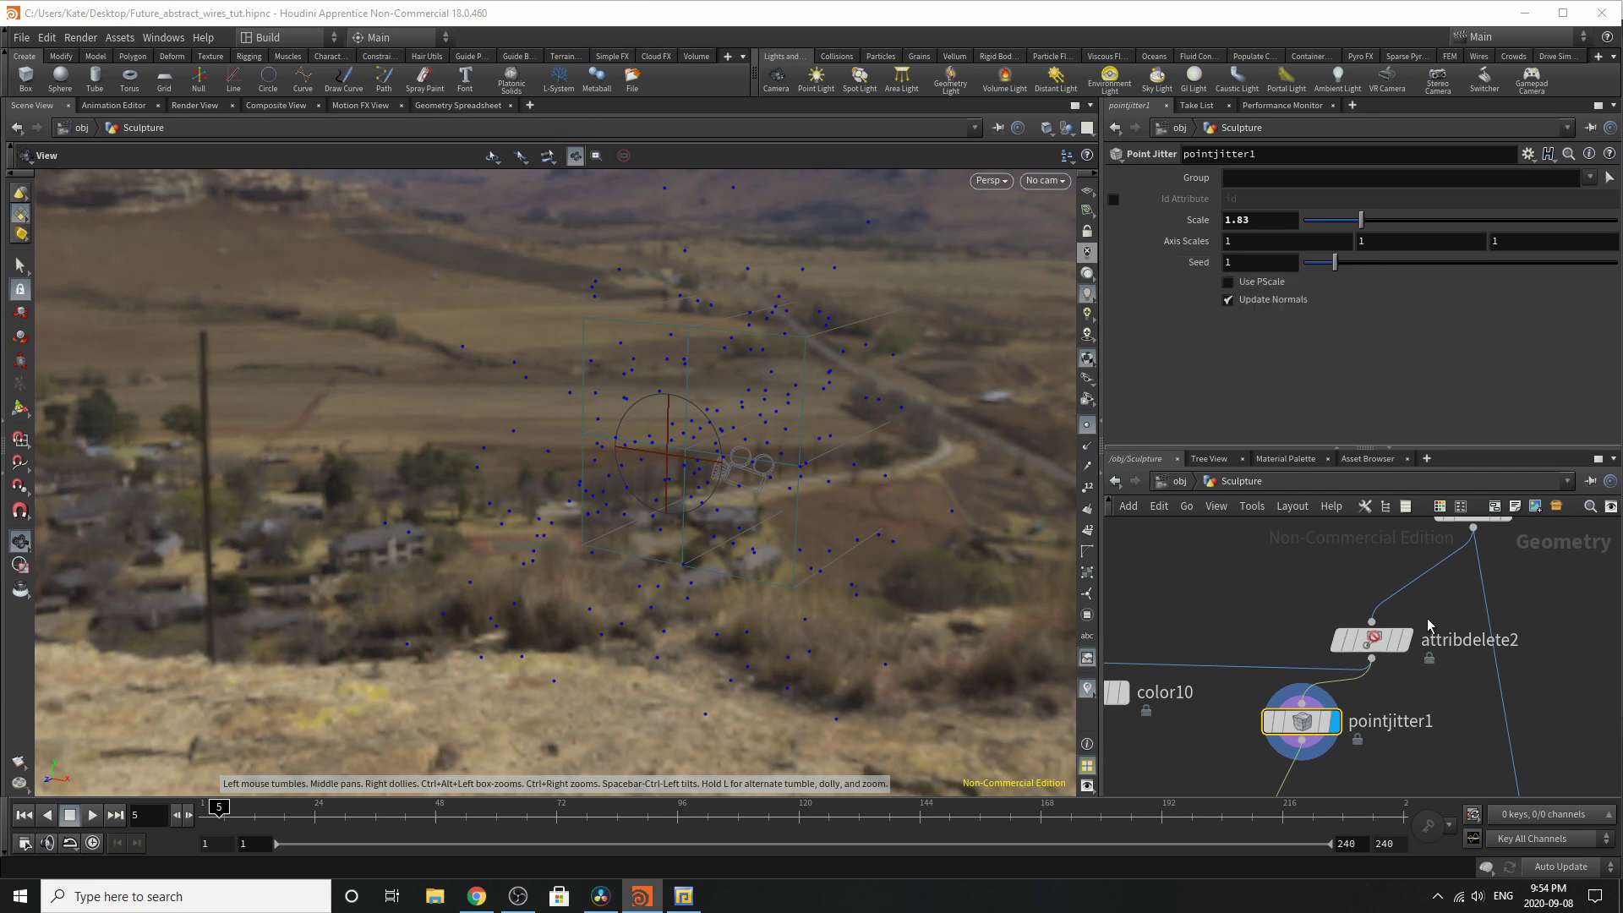
# Step: Display the color10 node branching off attribdelete2 and show its color parameters
pyautogui.scroll(-4, 1408, 617)
pyautogui.scroll(3, 1210, 699)
pyautogui.click(1310, 620)
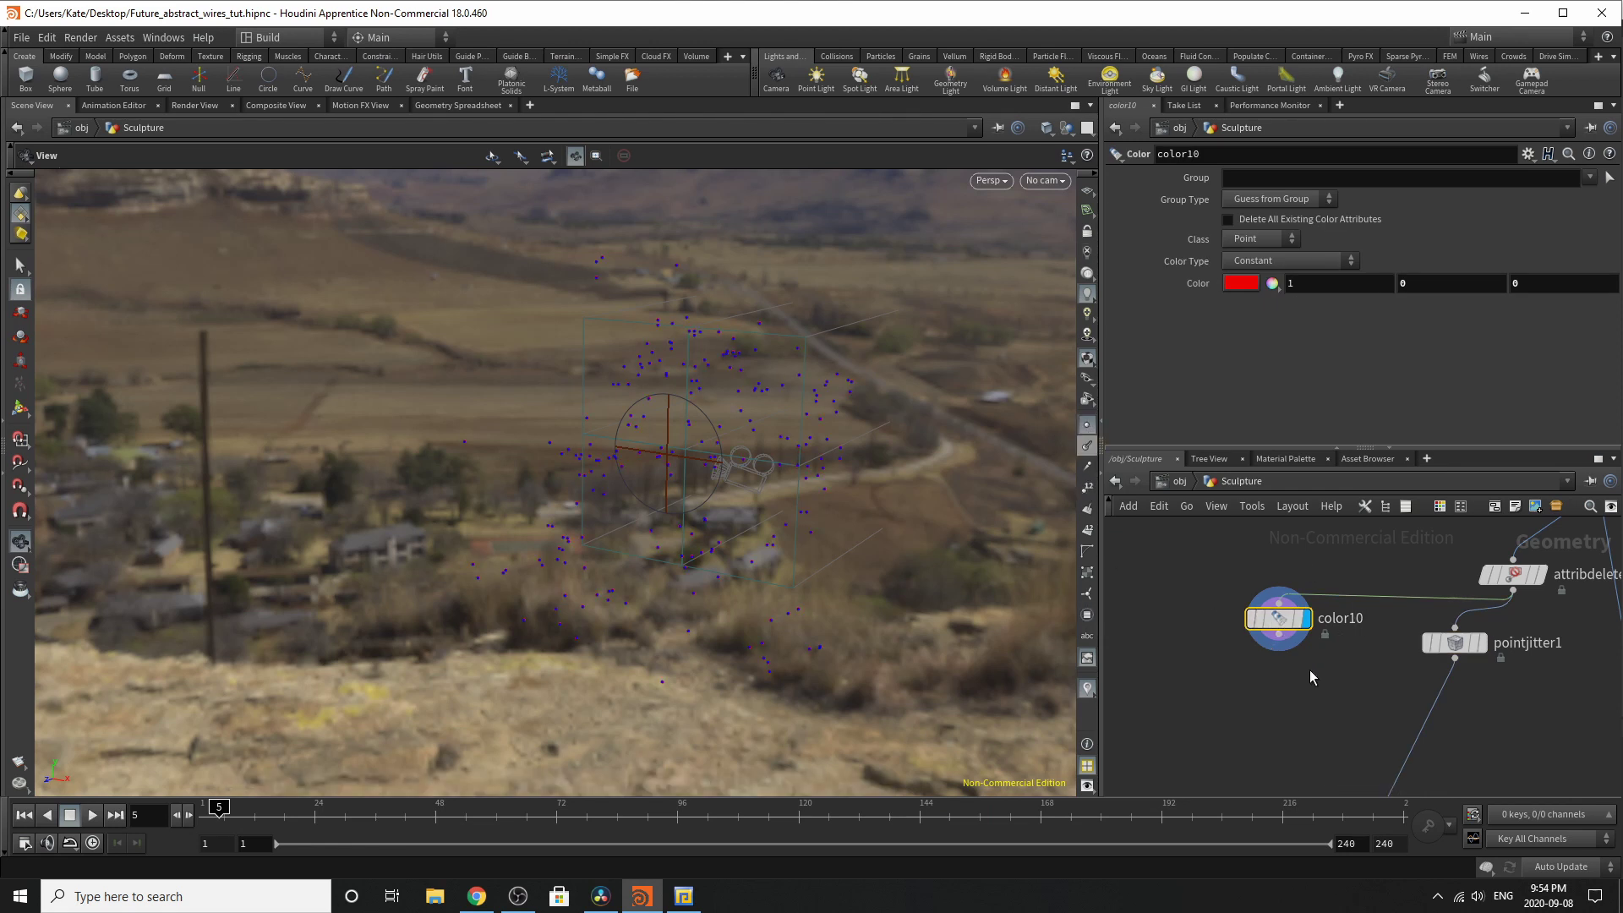
# Step: Display the group6 node below pointjitter1 and show the settings of its start point group
pyautogui.scroll(-3, 1310, 670)
pyautogui.scroll(5, 1257, 718)
pyautogui.moveTo(1256, 719); pyautogui.dragTo(1274, 651)
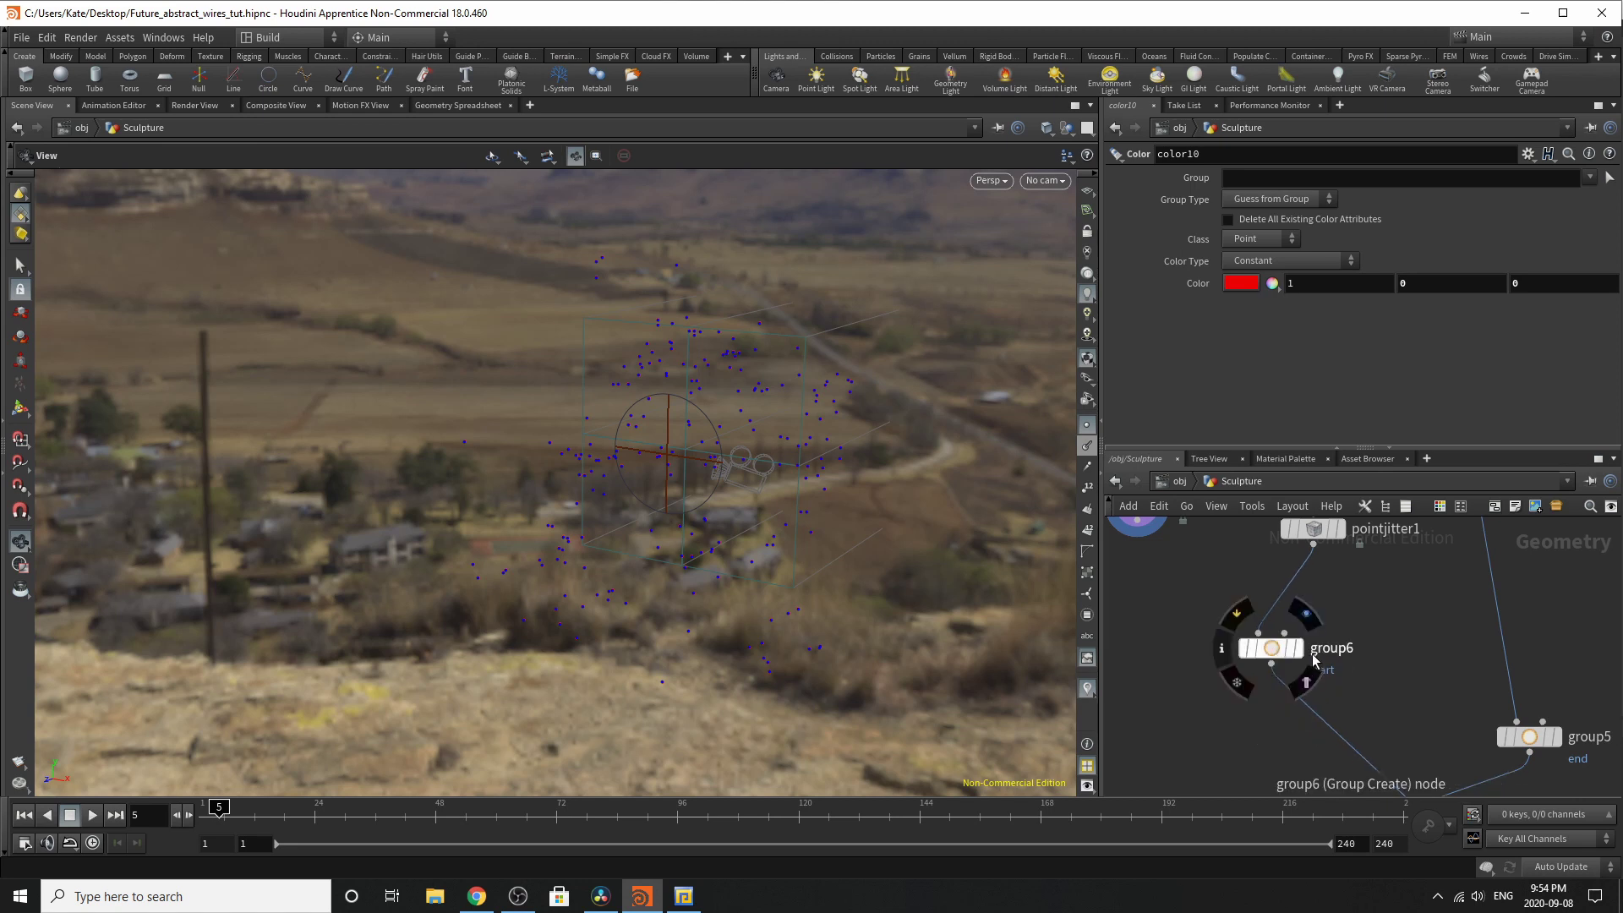
pyautogui.click(1305, 614)
pyautogui.click(1273, 653)
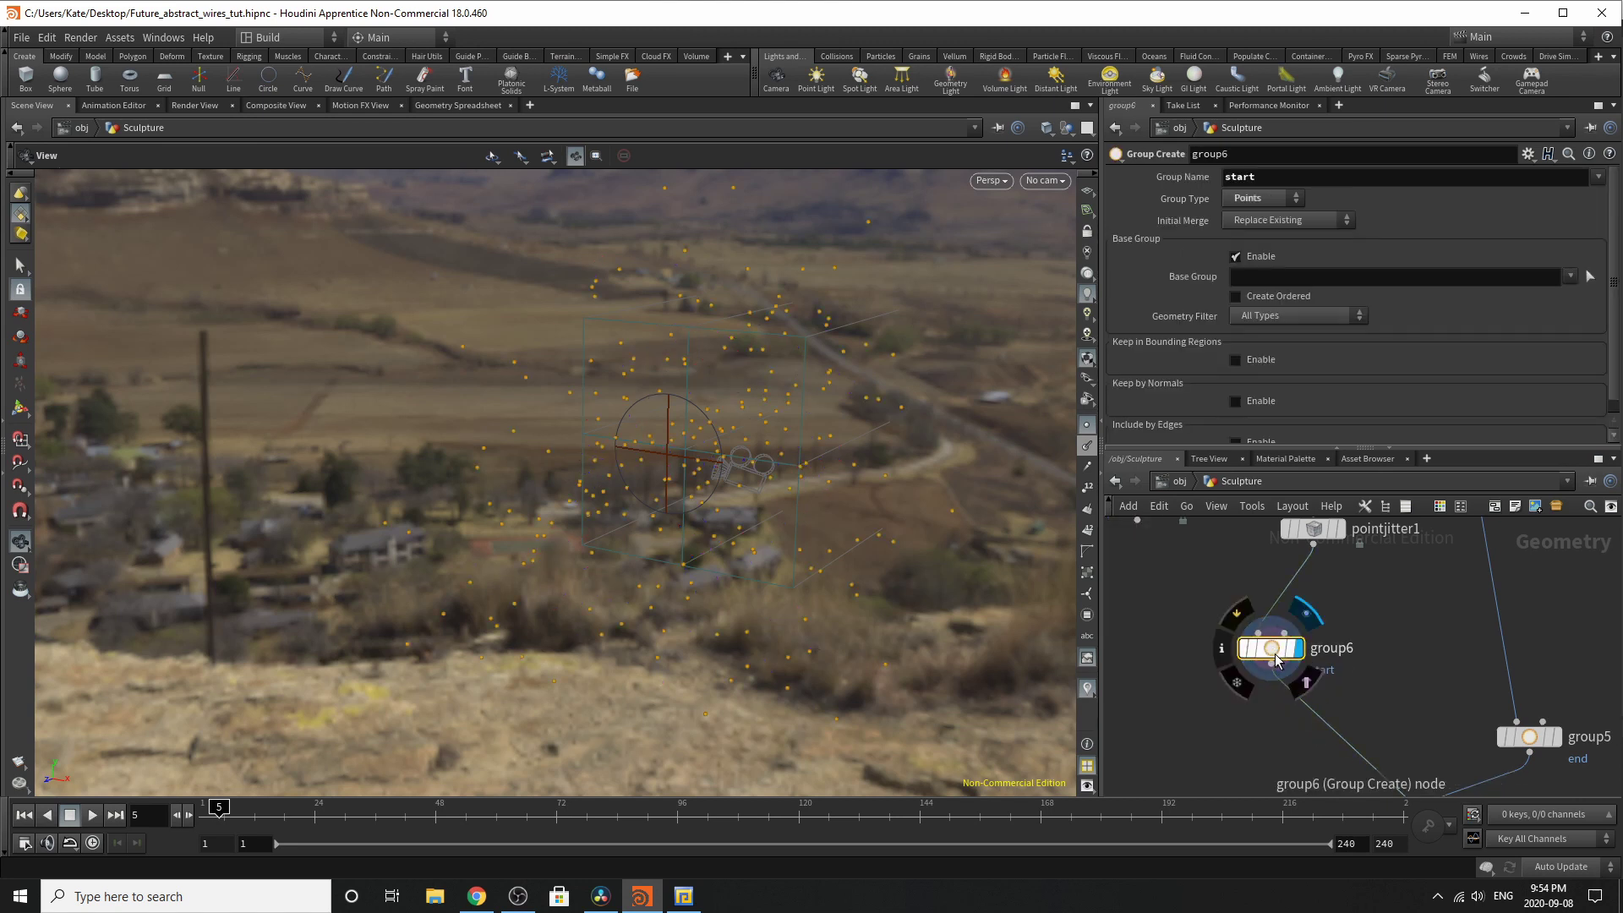
# Step: Place the group5 node beside group6, display it and show the settings of its end point group
pyautogui.moveTo(1542, 742); pyautogui.dragTo(1434, 654)
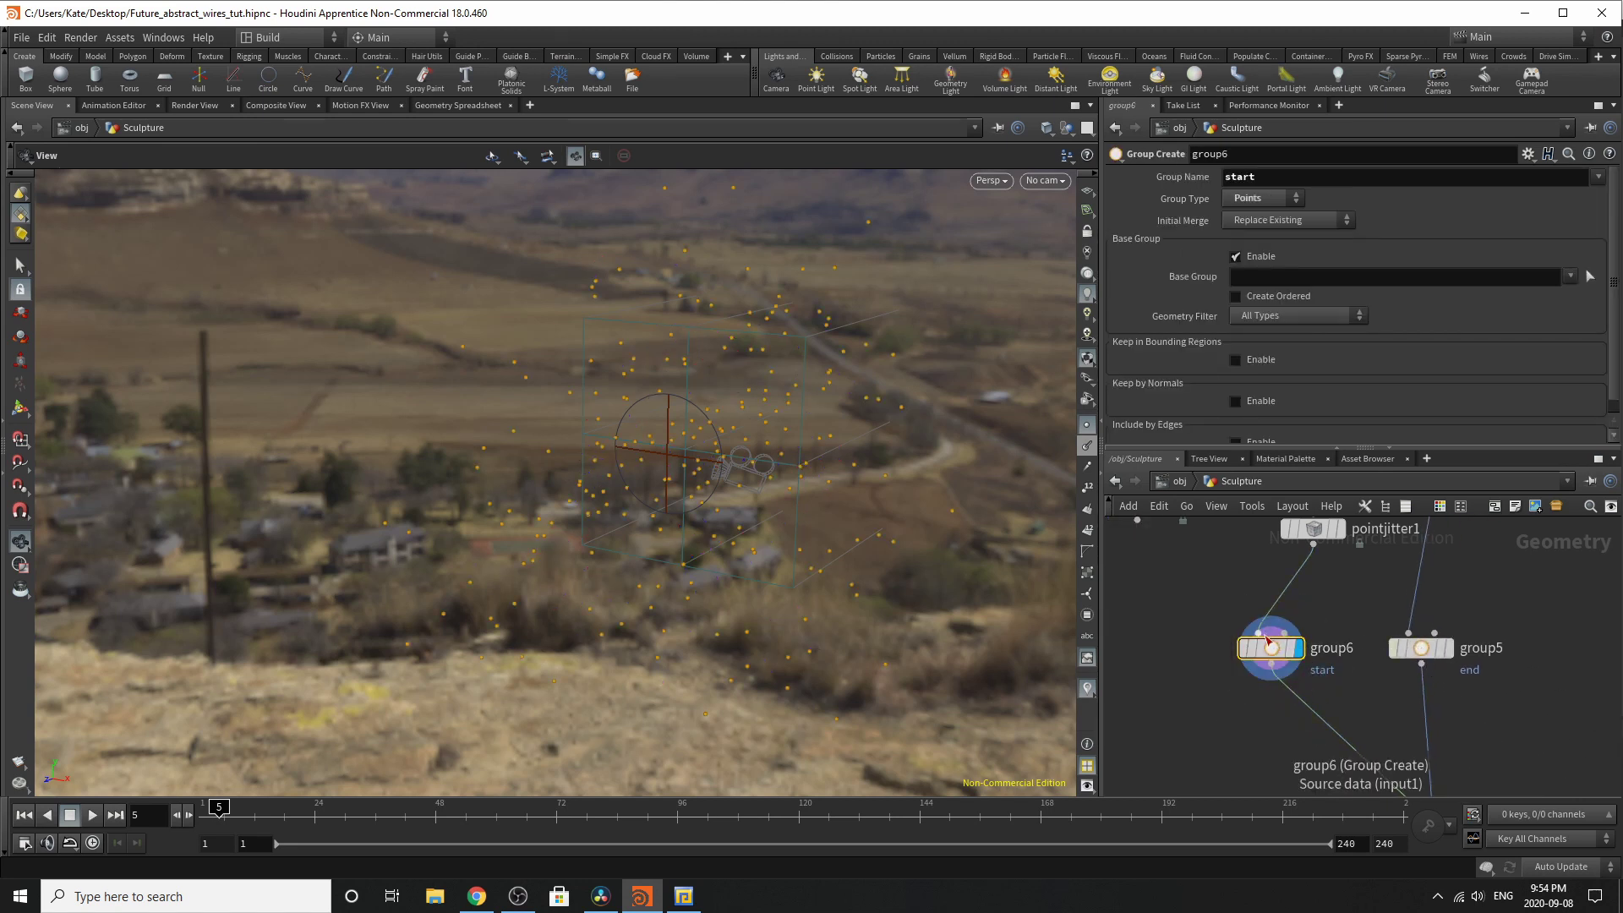
pyautogui.scroll(-4, 1277, 735)
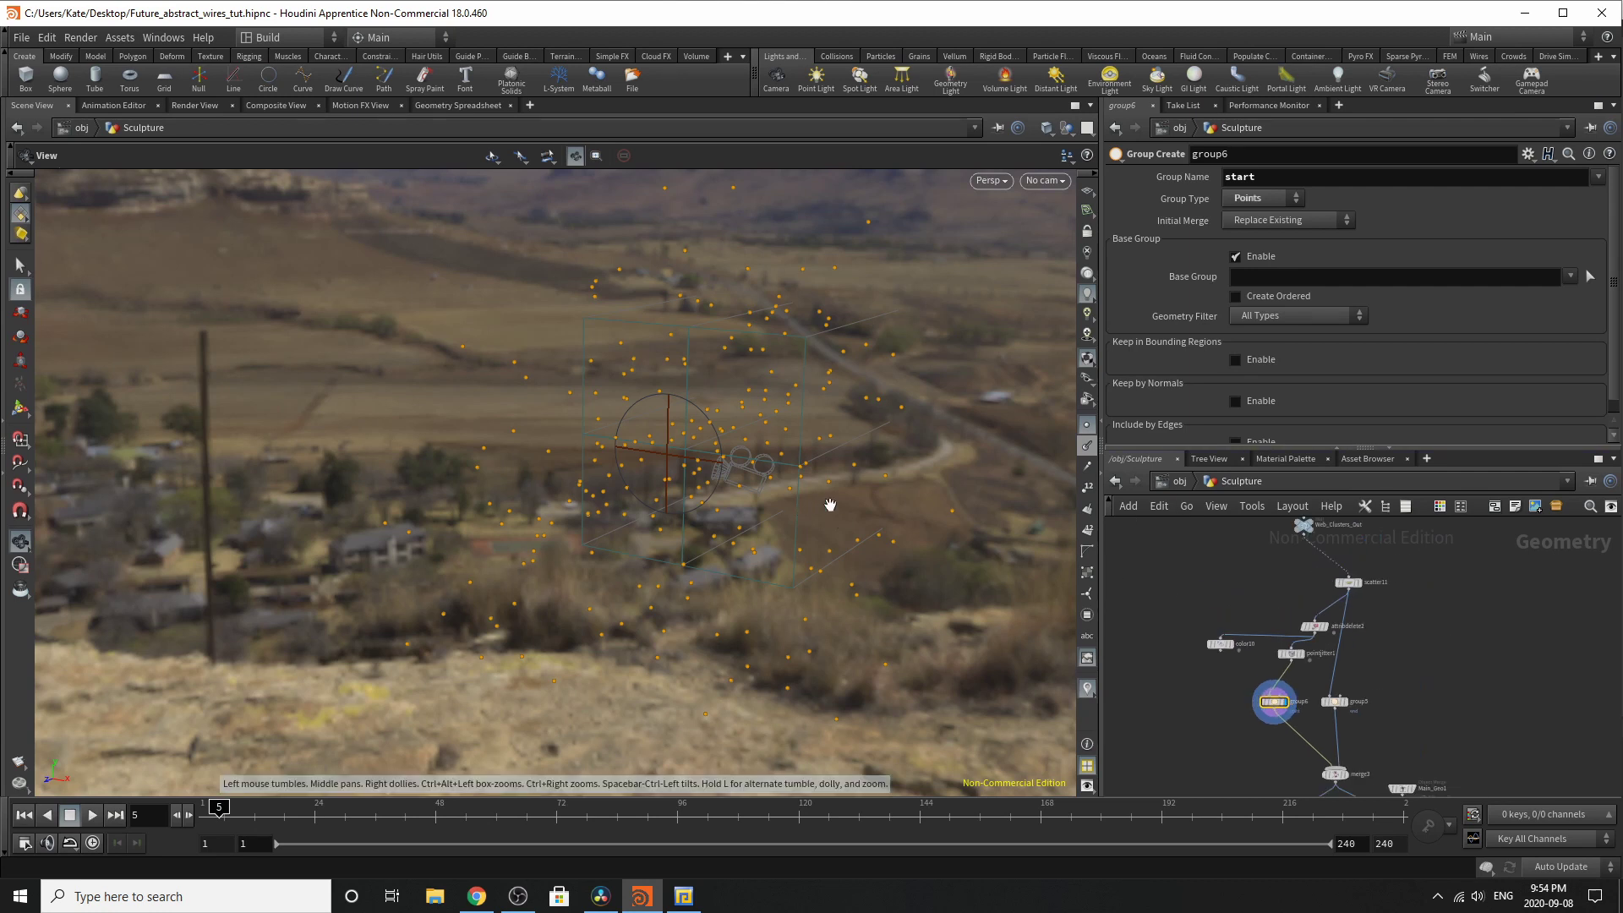
pyautogui.scroll(3, 1346, 688)
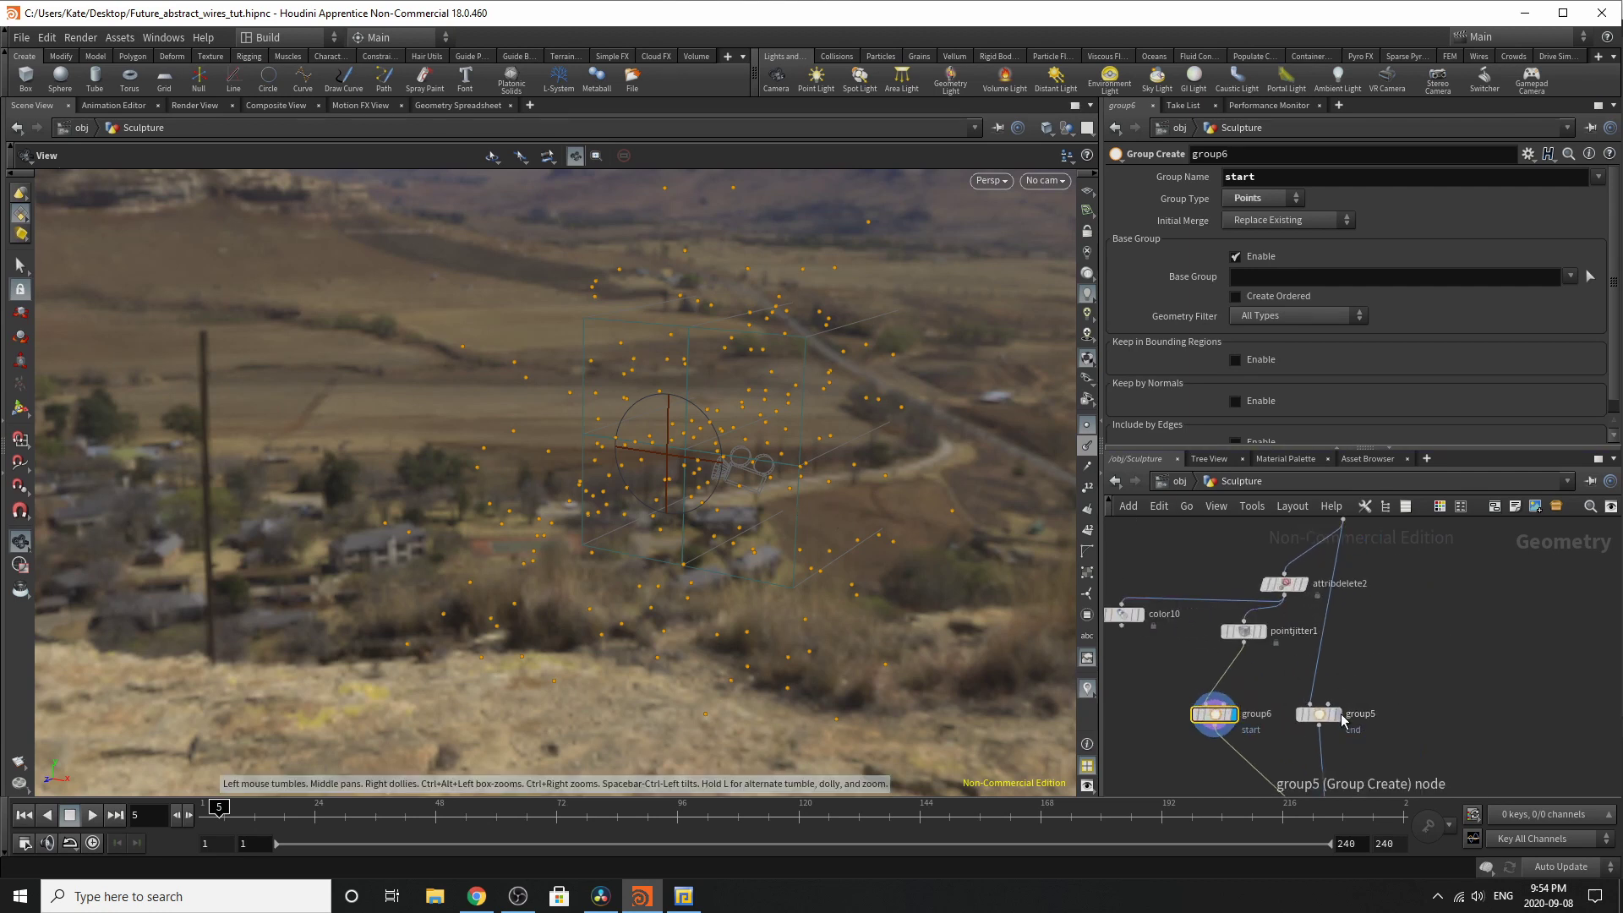
pyautogui.click(1333, 715)
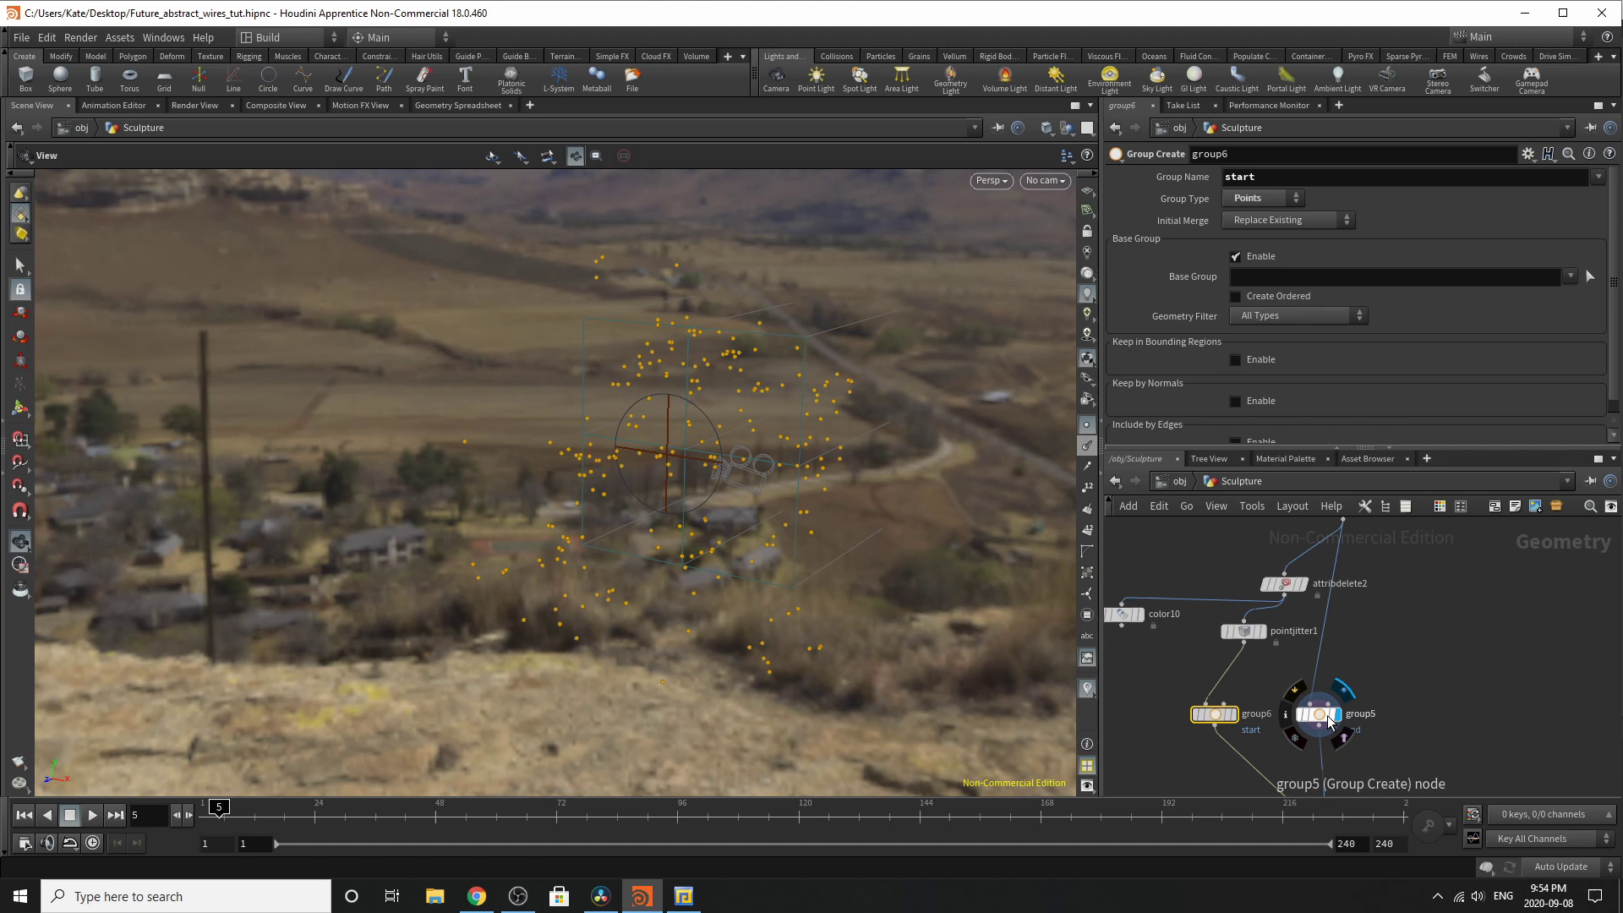
pyautogui.click(1323, 716)
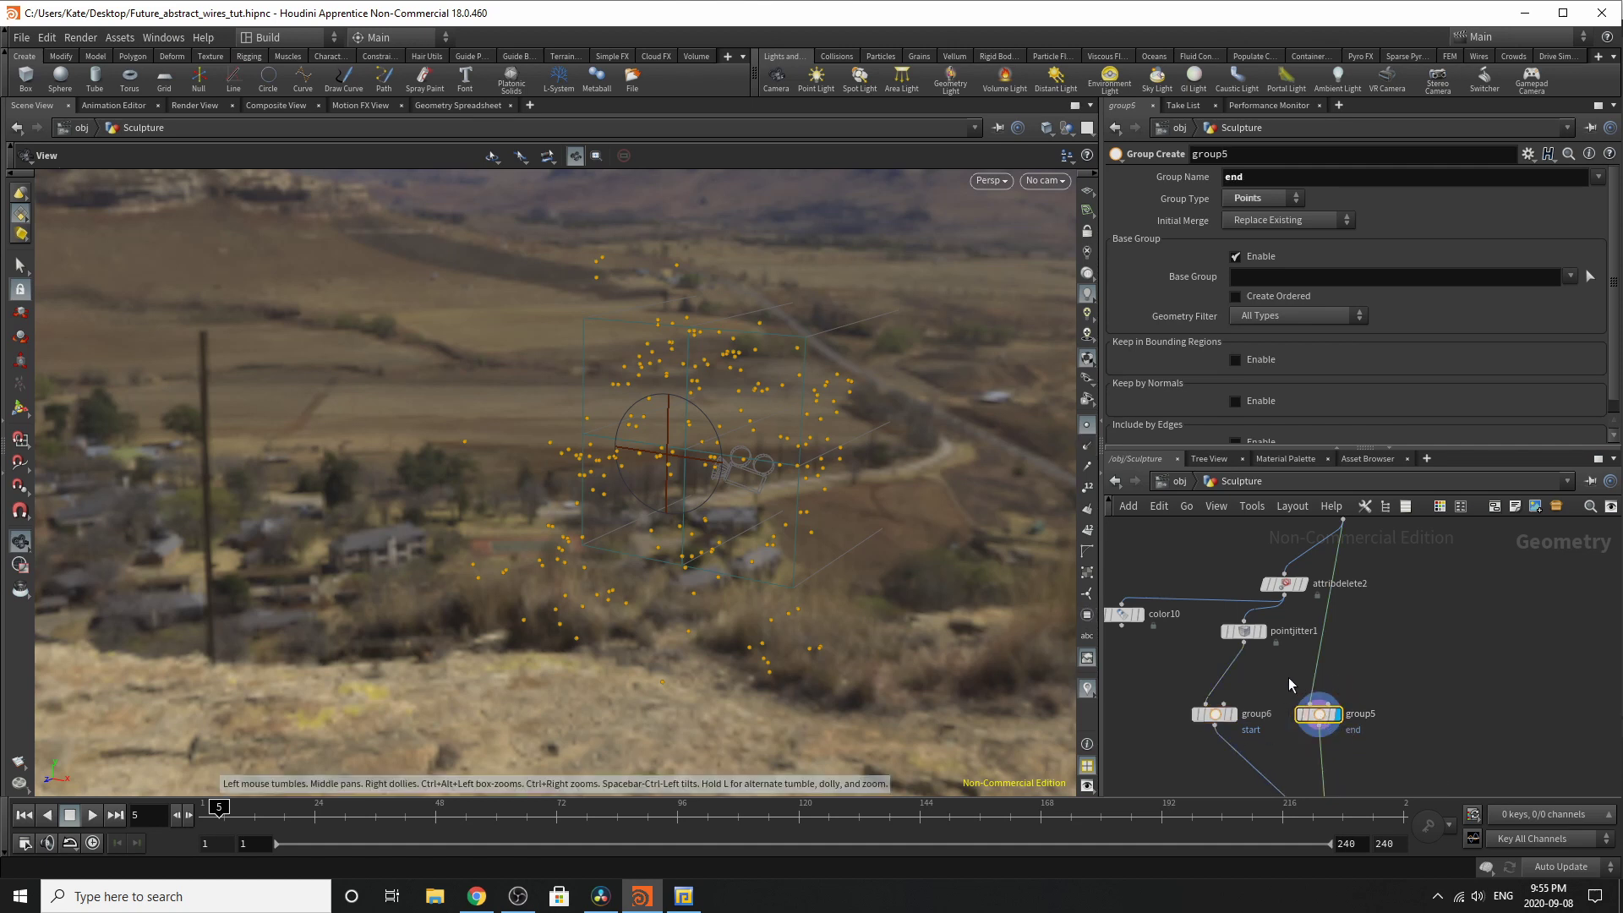
pyautogui.moveTo(1329, 719); pyautogui.dragTo(1350, 713)
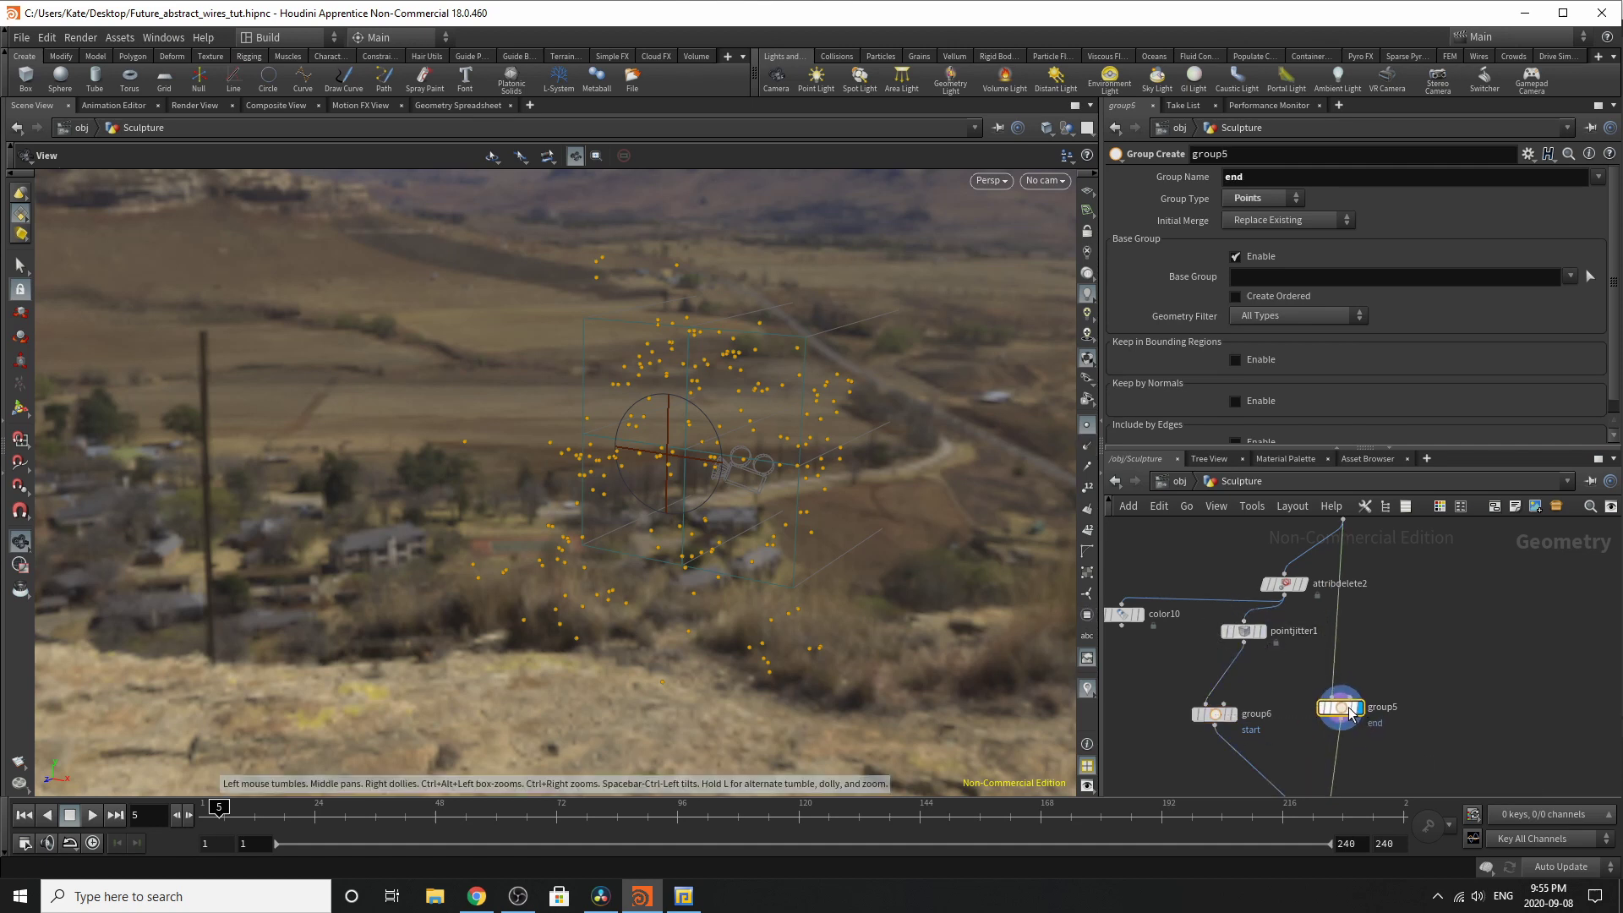
# Step: Duplicate attribdelete2 and insert the copy on the connection between scatter11 and group5
pyautogui.moveTo(1290, 592); pyautogui.dragTo(1243, 575)
pyautogui.hotkey('ctrl', 'c')
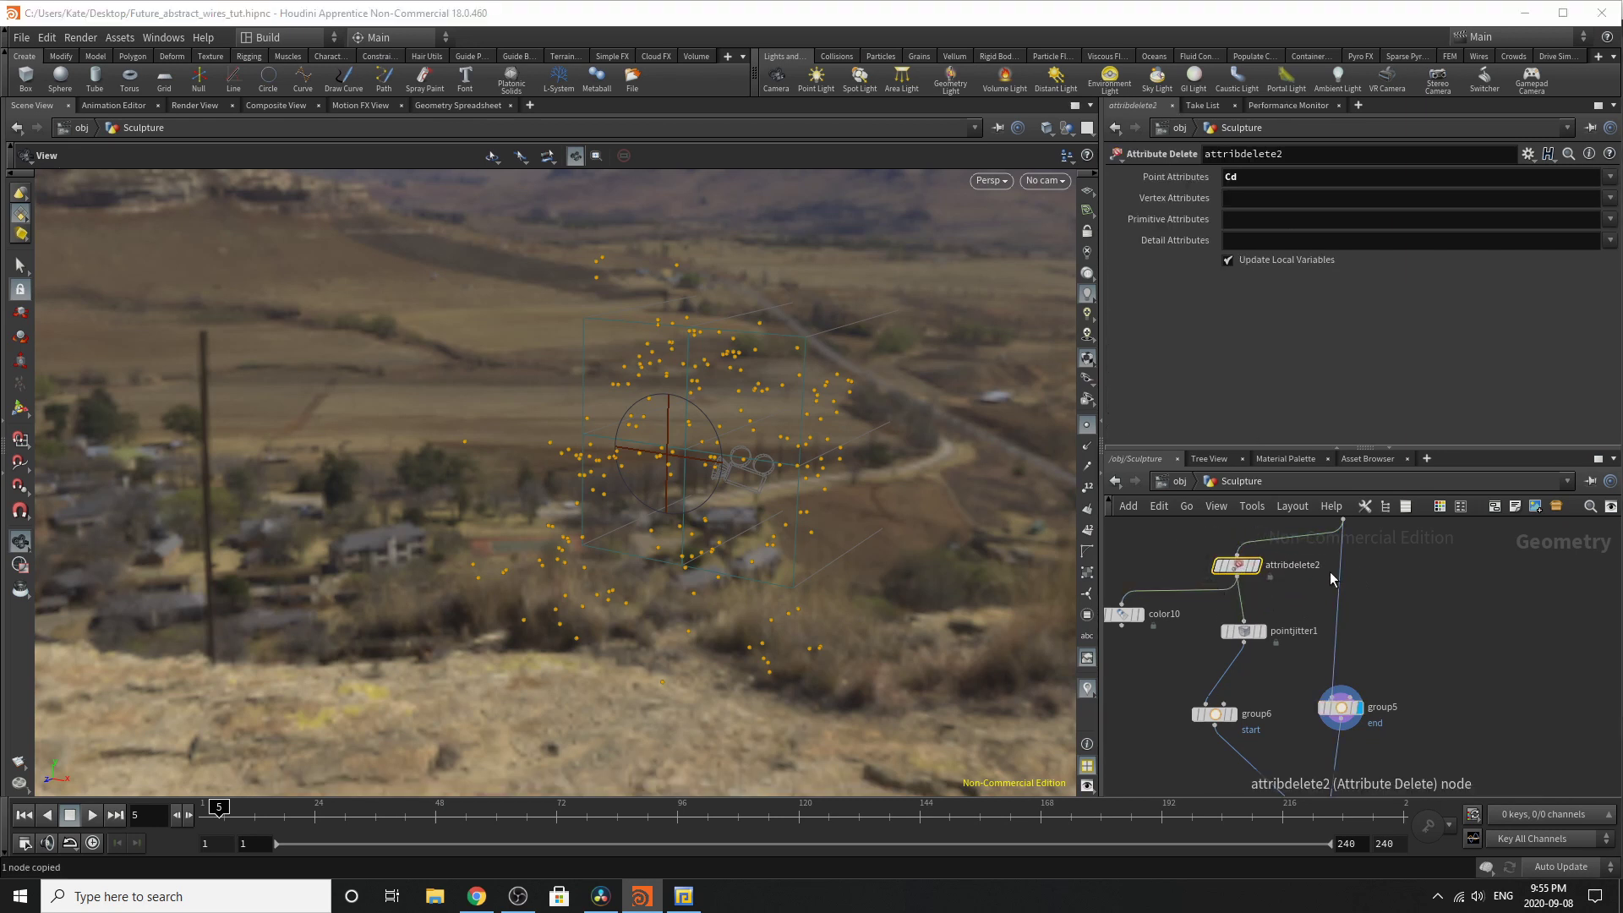
pyautogui.click(1333, 573)
pyautogui.hotkey('ctrl', 'v')
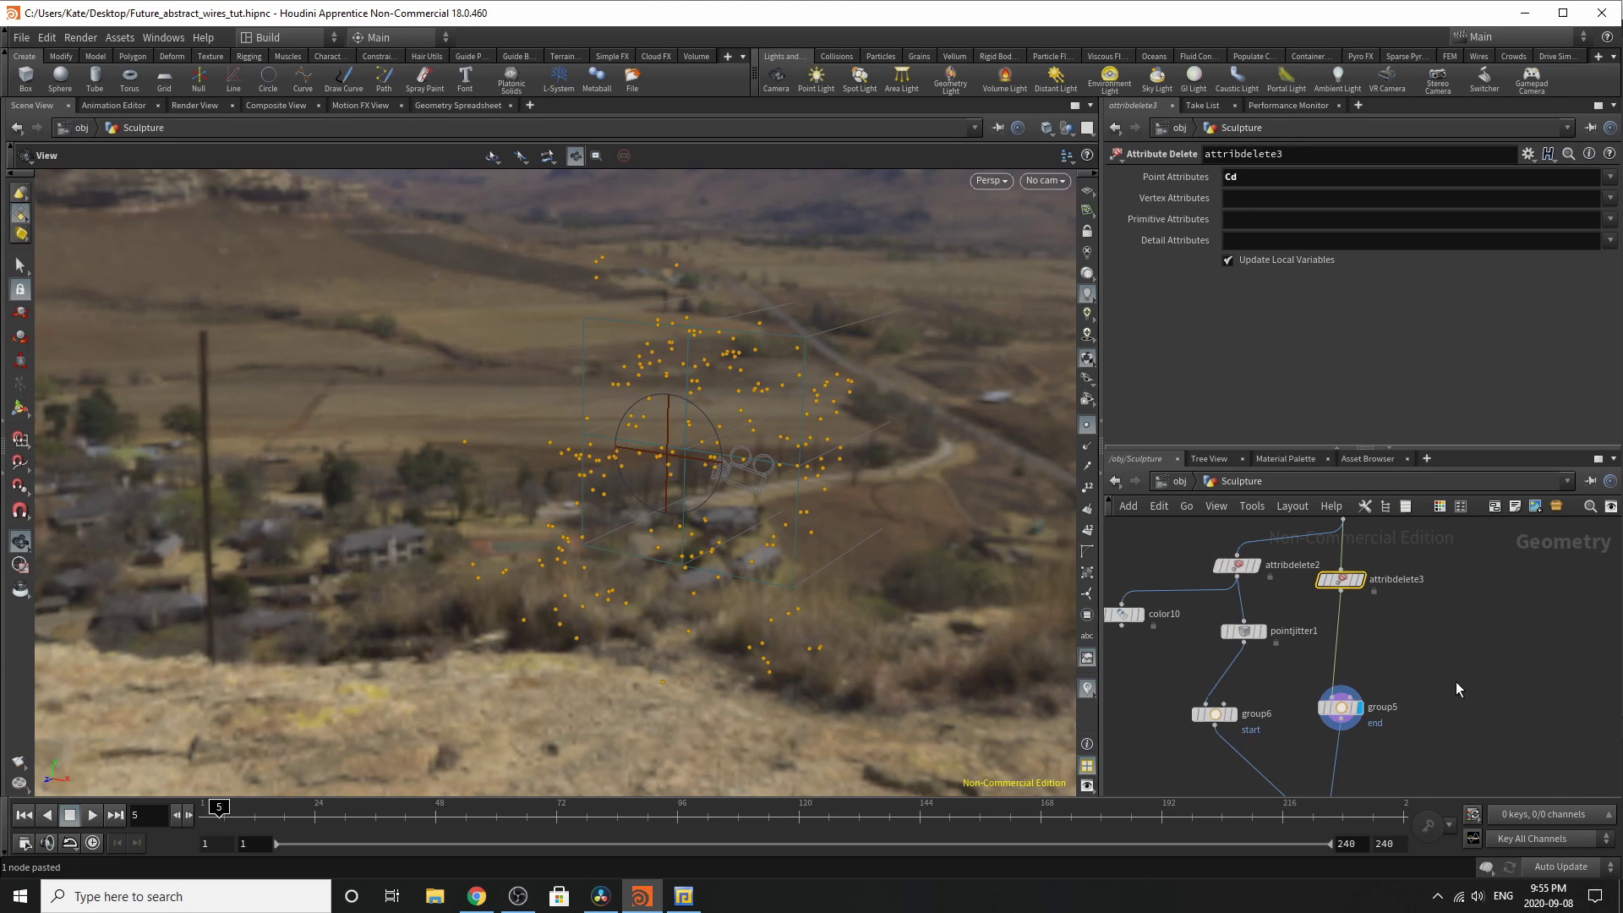
# Step: Display the merge3 node that combines group6 and group5 and show its parameters
pyautogui.scroll(-3, 1425, 630)
pyautogui.scroll(4, 1427, 777)
pyautogui.scroll(-3, 1357, 683)
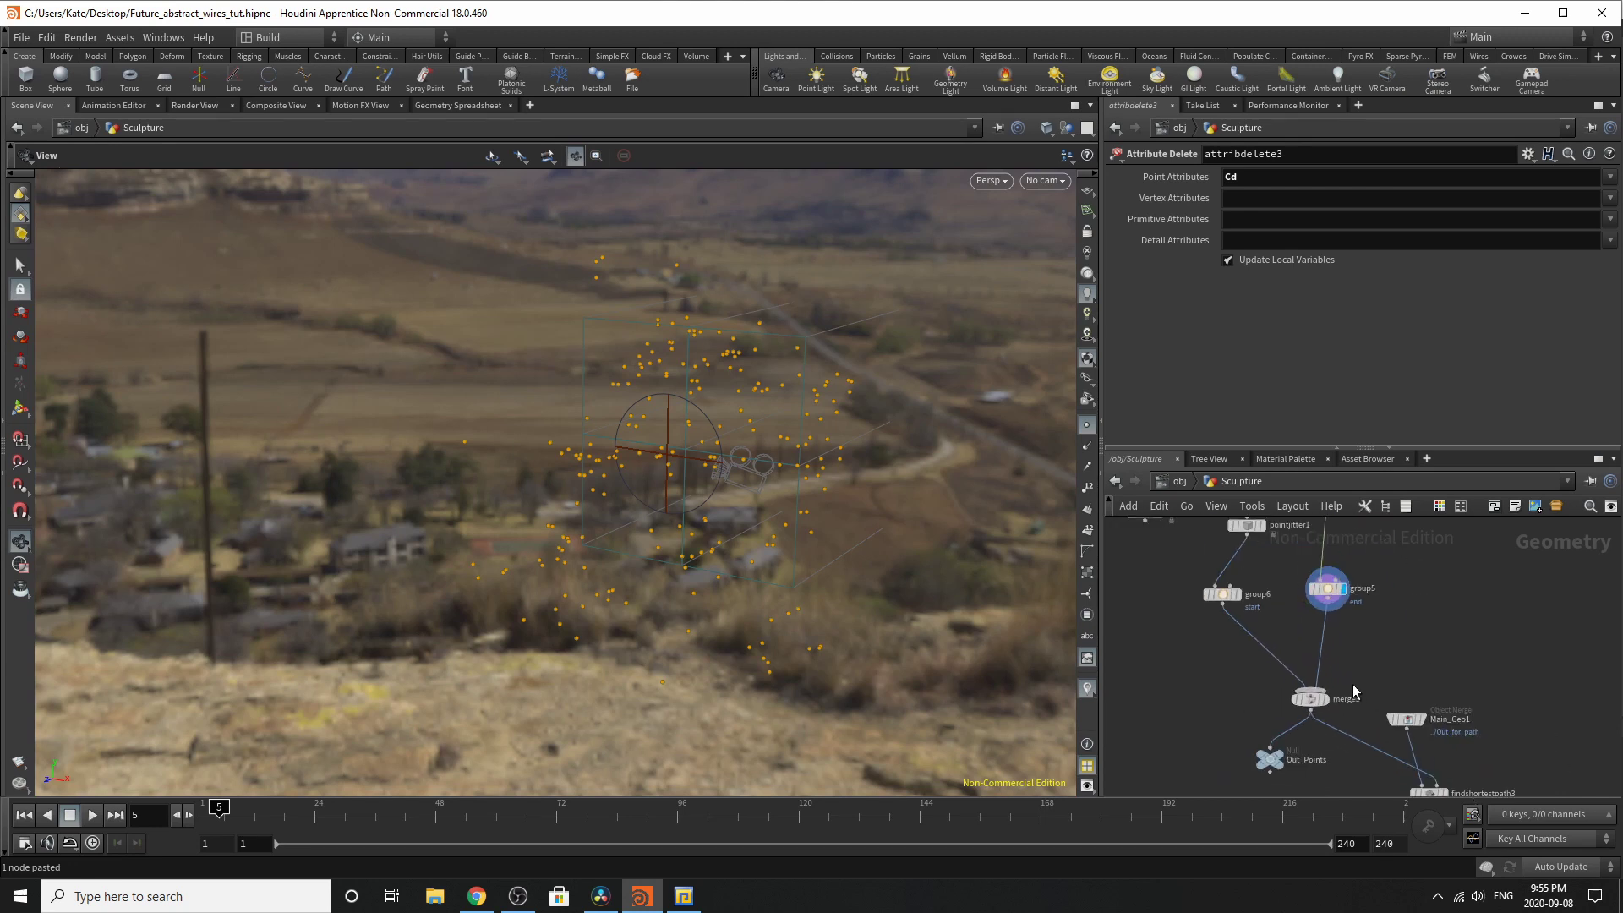
pyautogui.scroll(2, 1353, 691)
pyautogui.click(1316, 699)
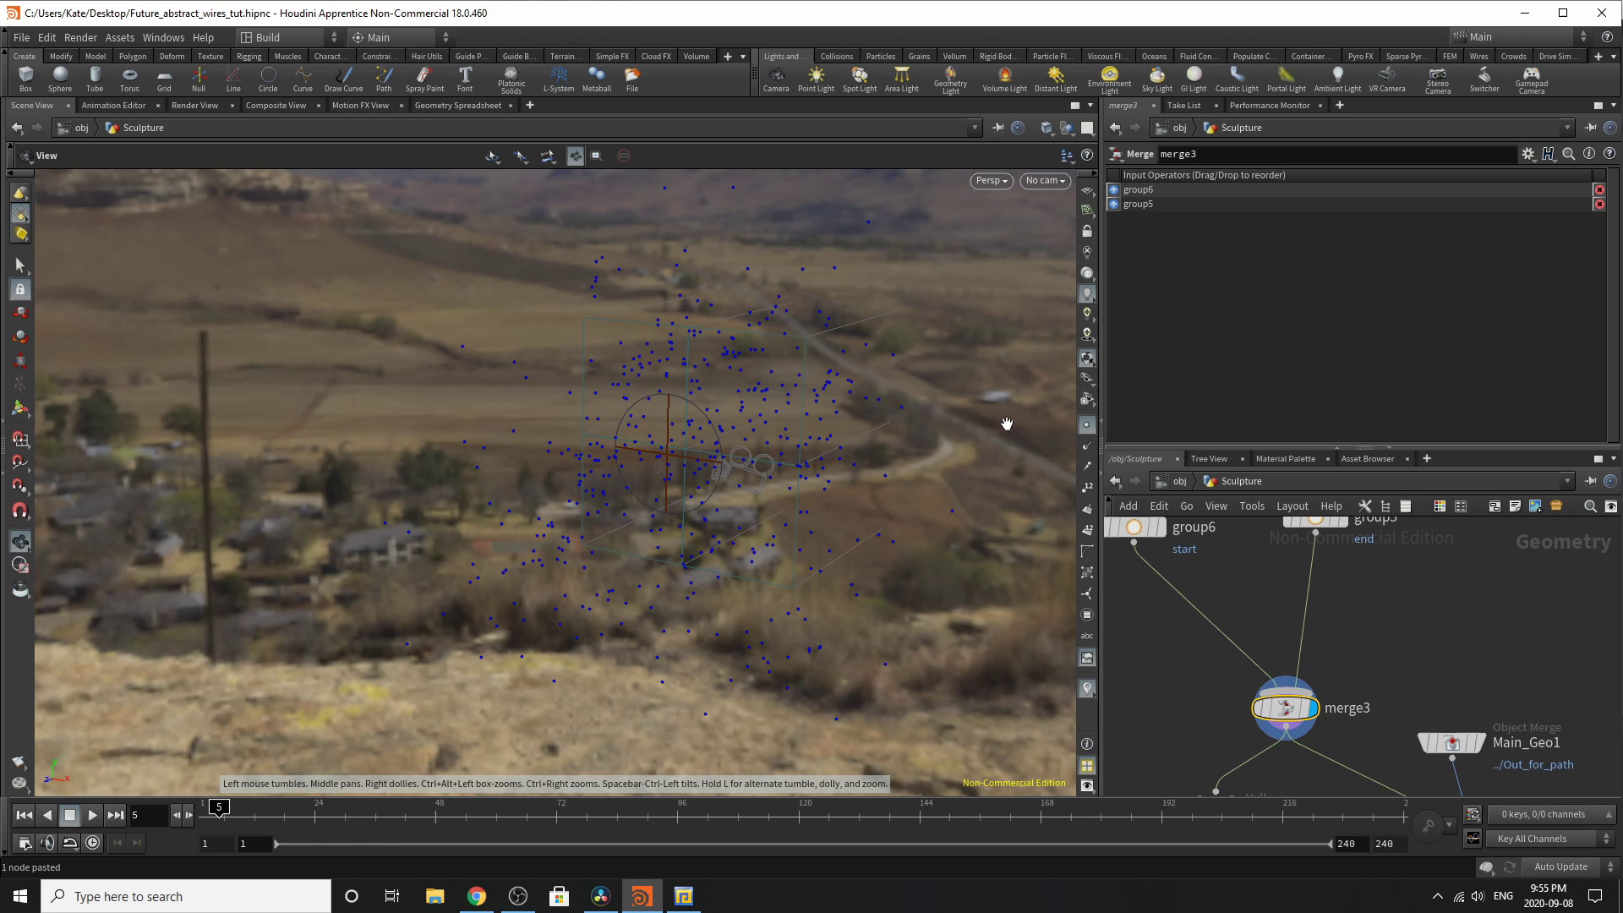
# Step: Insert the color10 node on the connection between pointjitter1 and group6
pyautogui.moveTo(1216, 512); pyautogui.dragTo(1278, 655, button='middle')
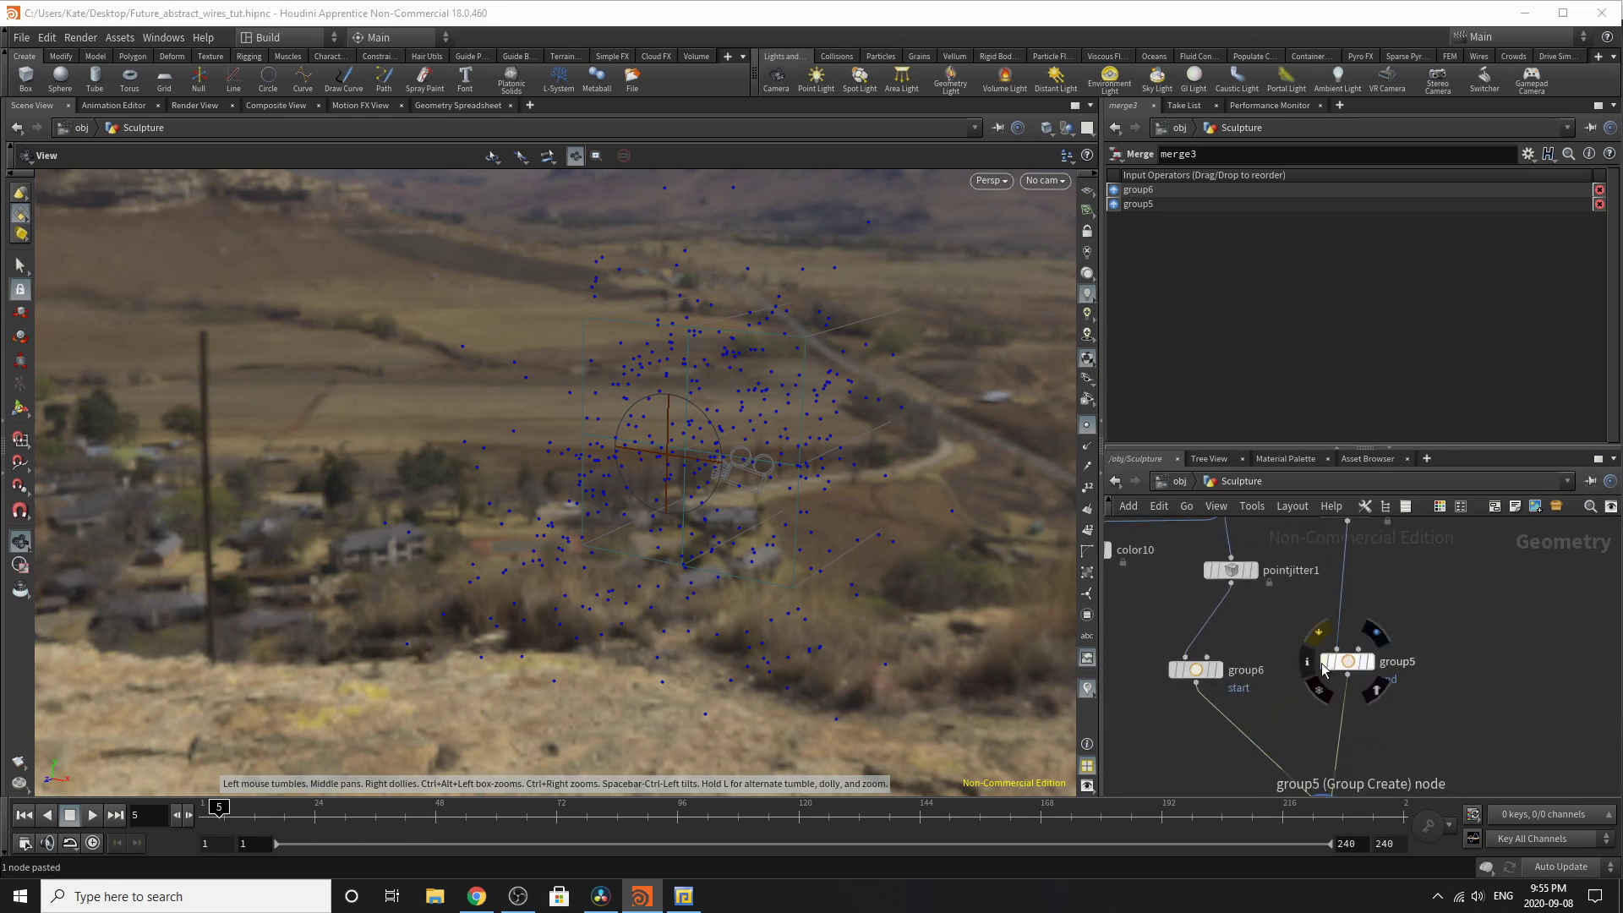
pyautogui.scroll(-2, 1323, 672)
pyautogui.scroll(2, 1323, 672)
pyautogui.moveTo(1323, 672); pyautogui.dragTo(1346, 757, button='middle')
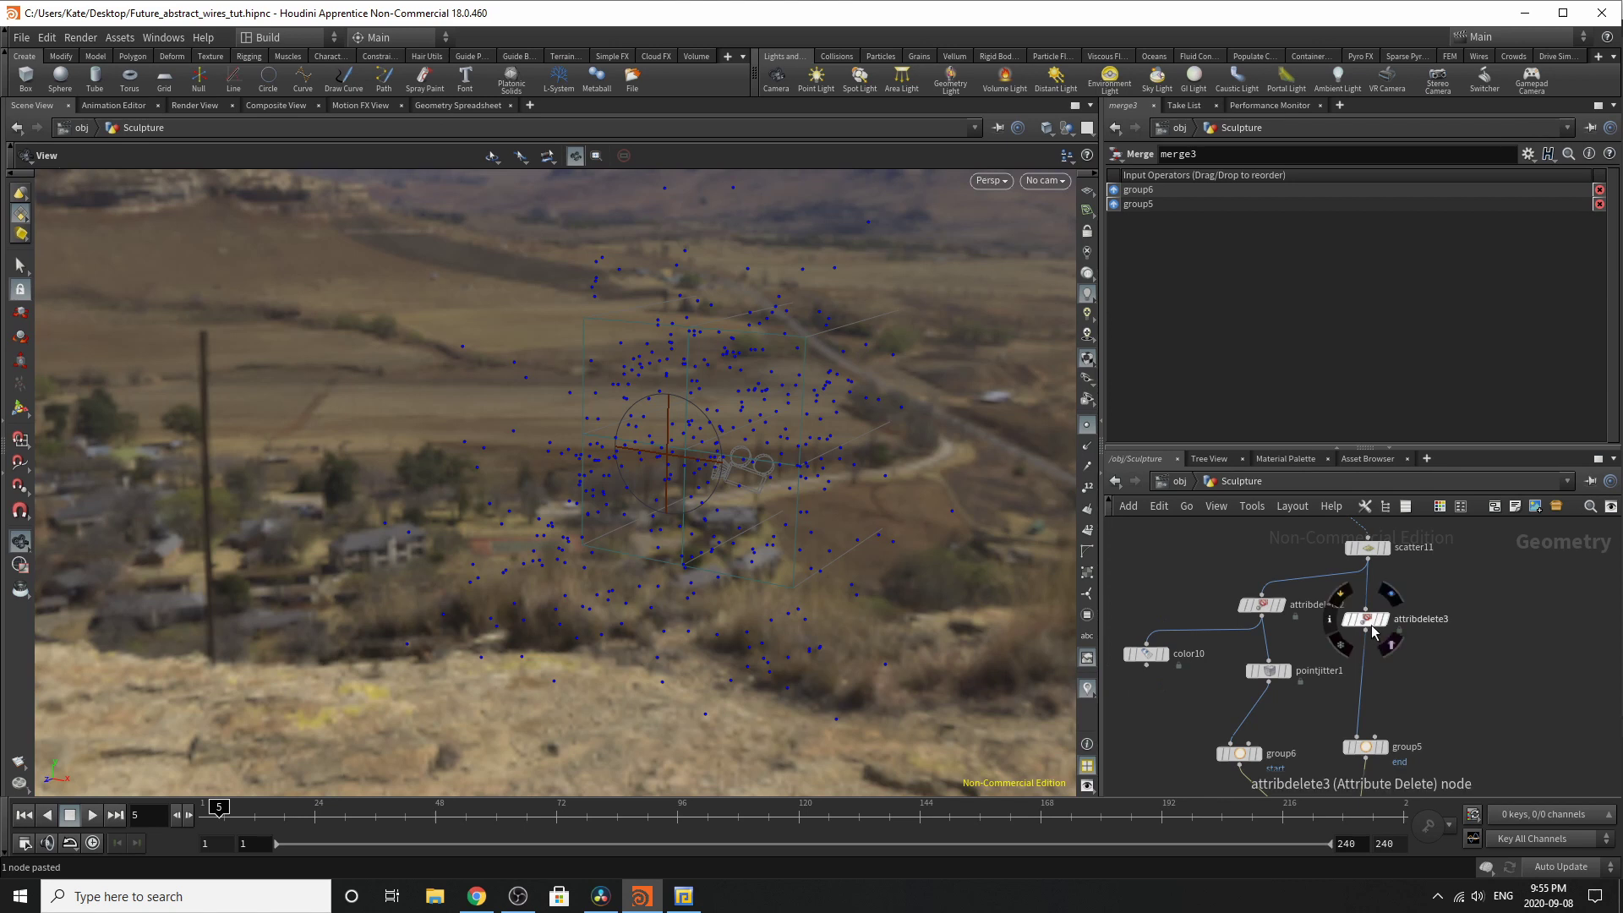
pyautogui.moveTo(1153, 664); pyautogui.dragTo(1246, 726)
pyautogui.moveTo(748, 413); pyautogui.dragTo(864, 371, button='right')
pyautogui.moveTo(1324, 589); pyautogui.dragTo(1355, 803, button='right')
pyautogui.scroll(3, 1345, 739)
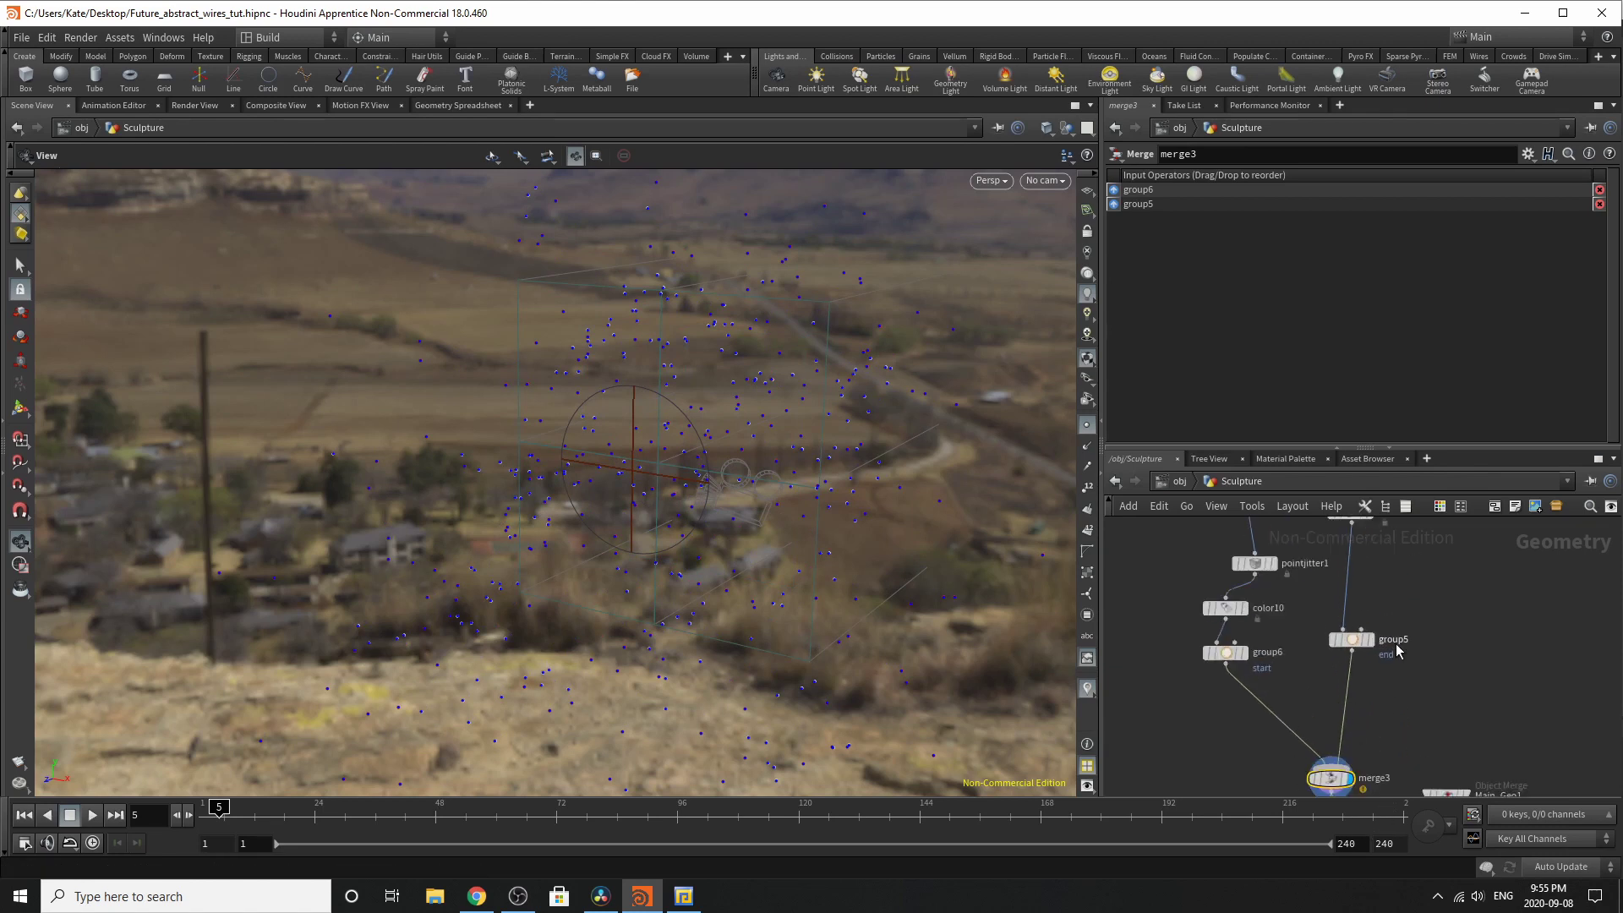
# Step: Turn off point markers in the viewport and inspect merge3's colored points from another angle
pyautogui.scroll(-2, 1276, 565)
pyautogui.scroll(2, 1300, 683)
pyautogui.scroll(3, 1350, 748)
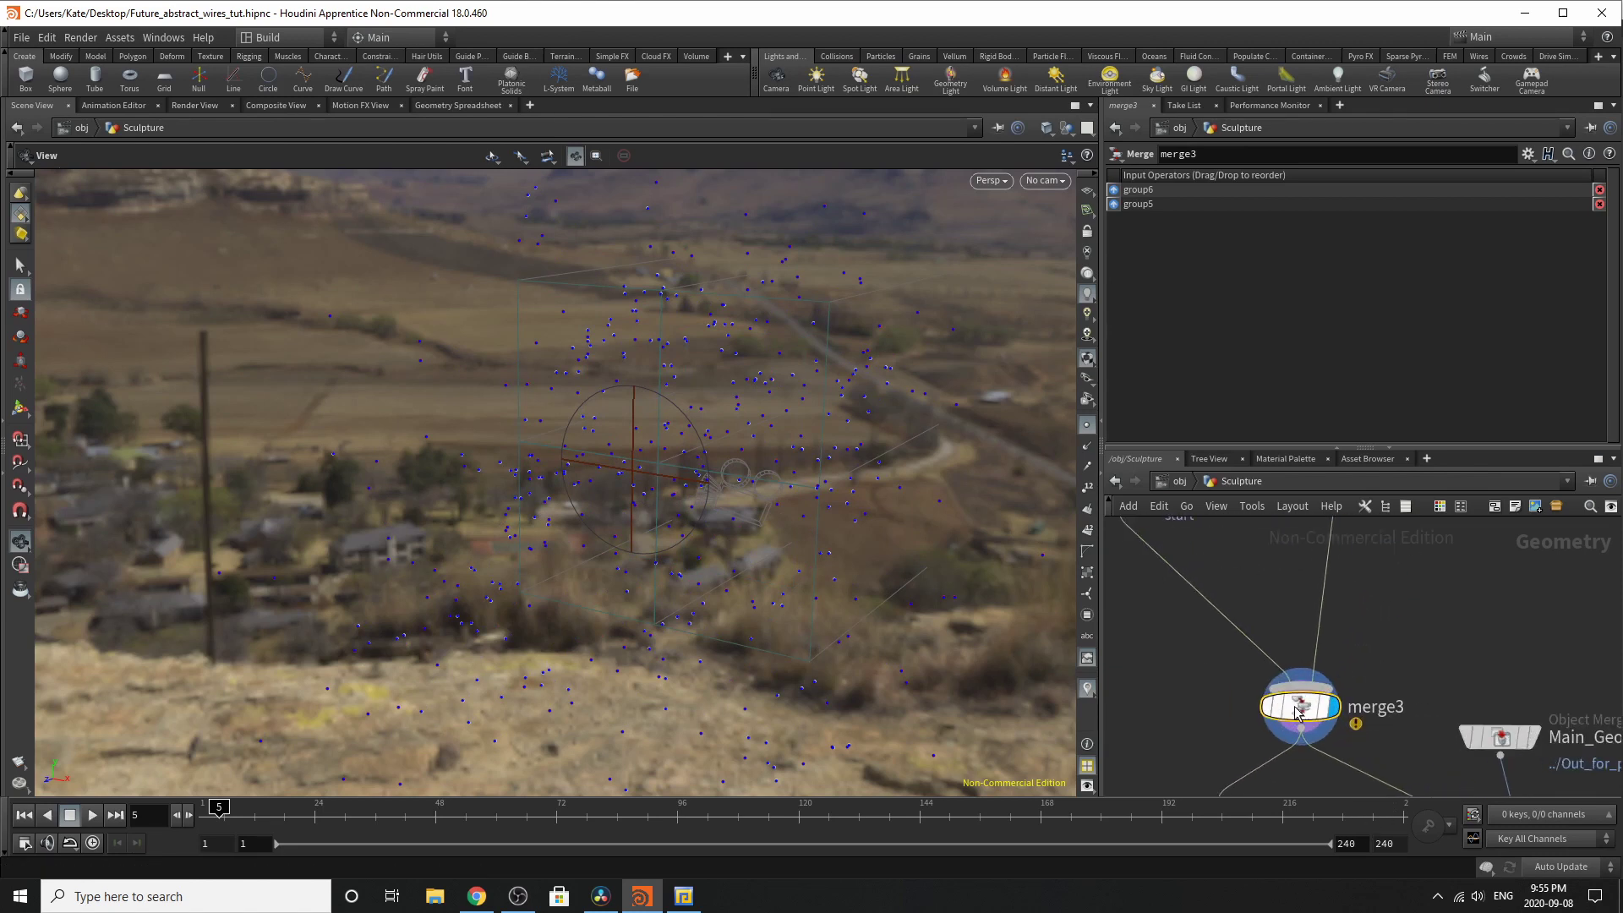
pyautogui.click(1088, 429)
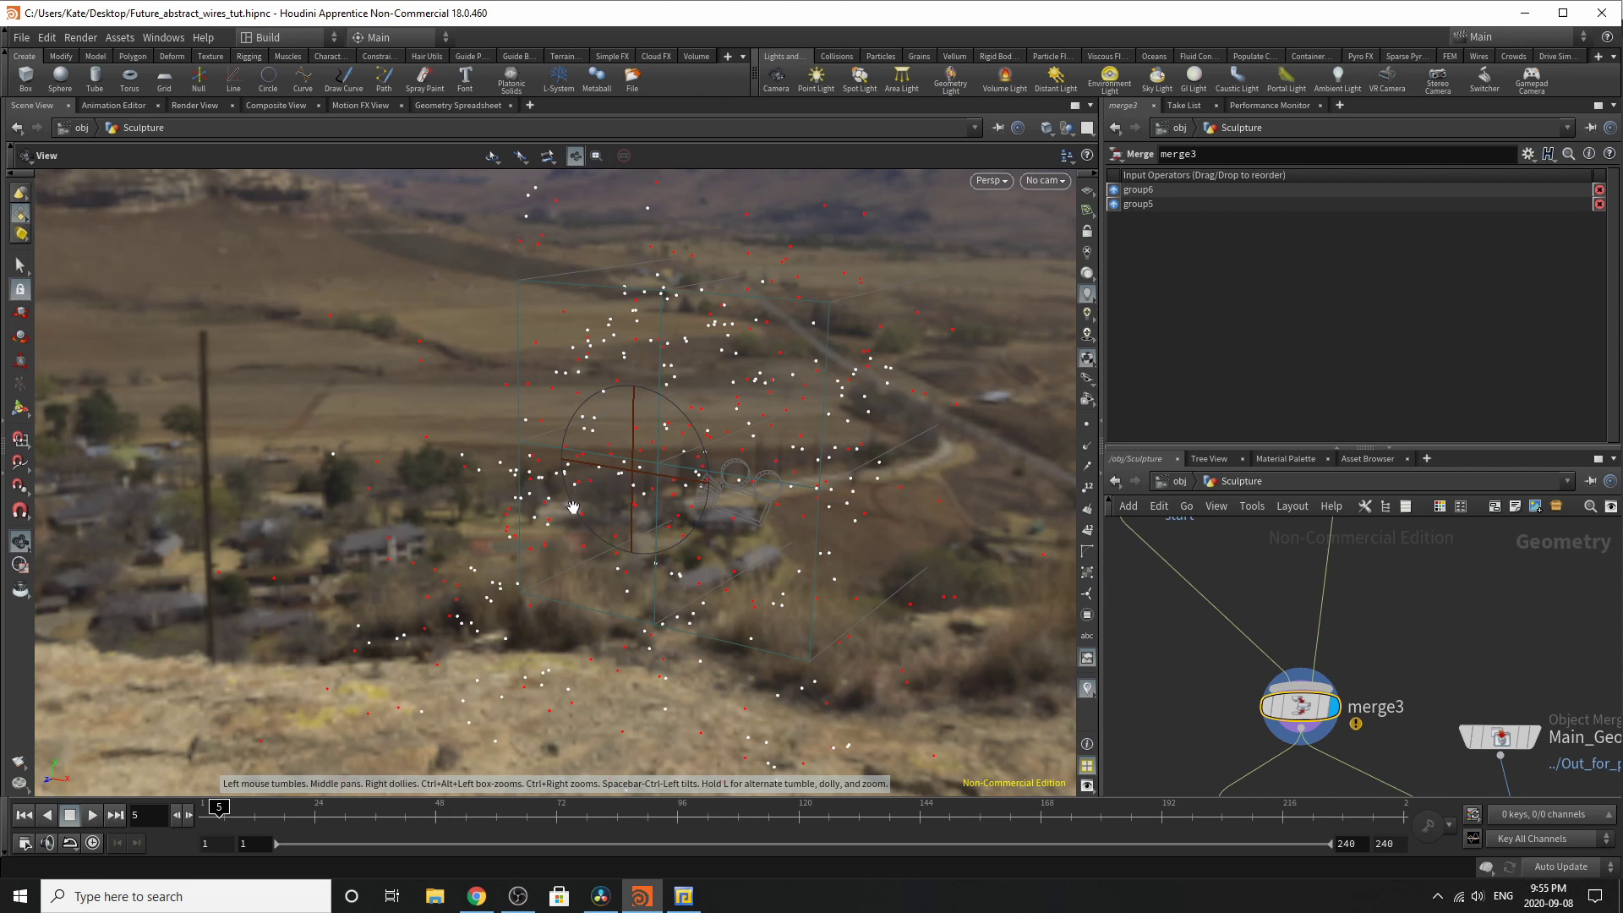
pyautogui.moveTo(620, 489); pyautogui.dragTo(655, 526)
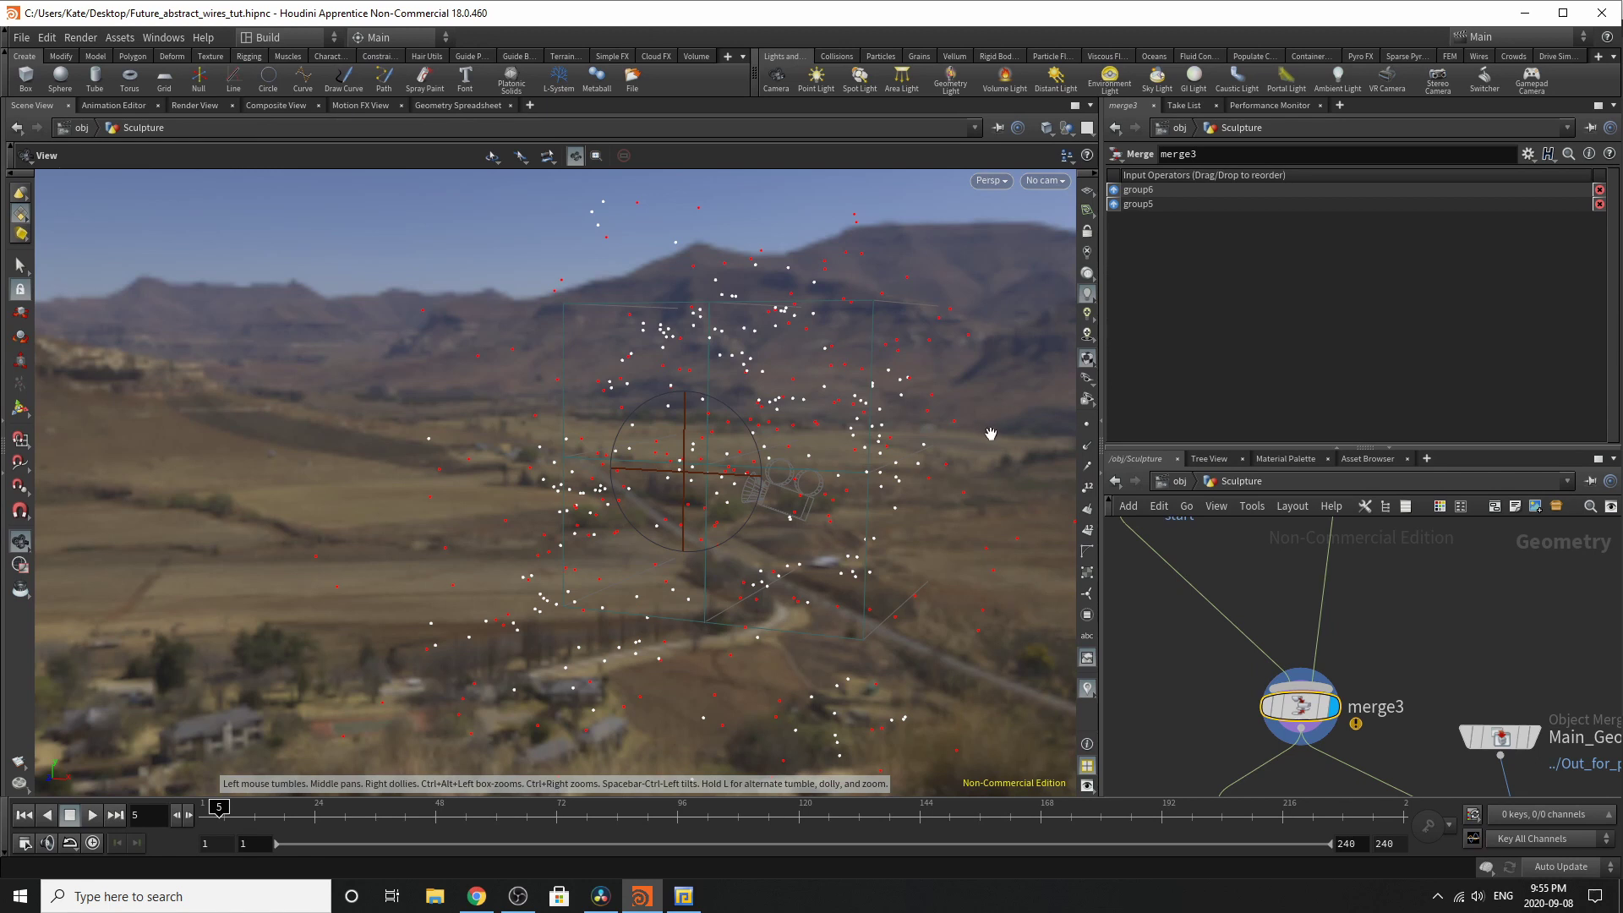
# Step: Examine the start and end group branches that feed merge3 in the node network
pyautogui.scroll(-4, 1267, 732)
pyautogui.moveTo(1278, 577); pyautogui.dragTo(1283, 642, button='middle')
pyautogui.scroll(3, 1283, 642)
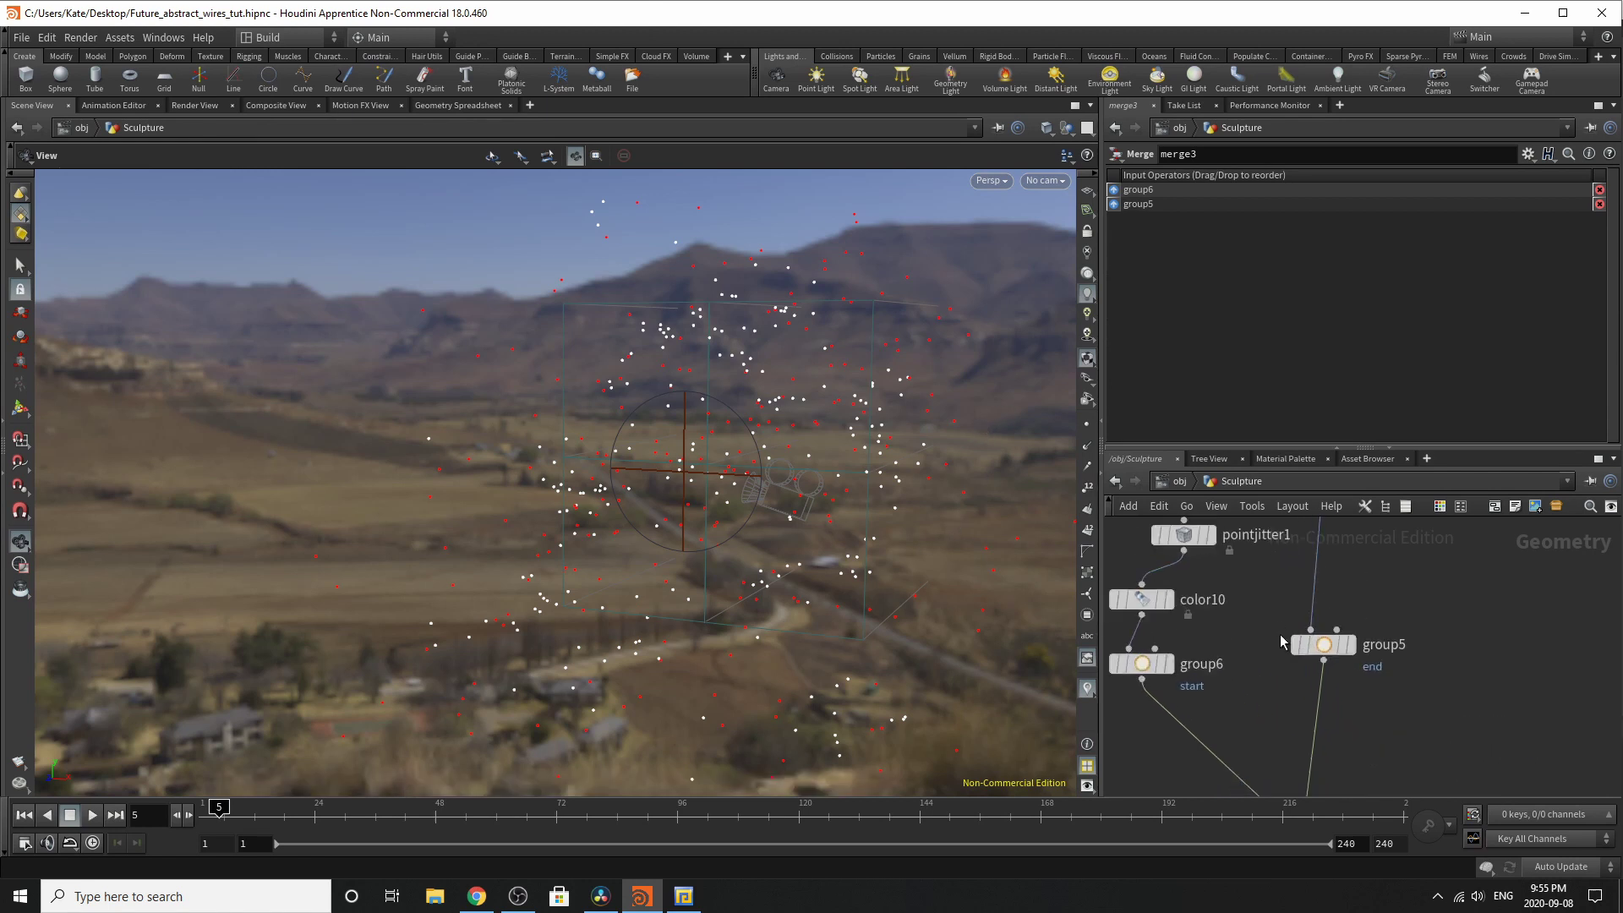
pyautogui.click(1292, 645)
pyautogui.scroll(-4, 1294, 649)
pyautogui.moveTo(1222, 656); pyautogui.dragTo(1289, 677, button='middle')
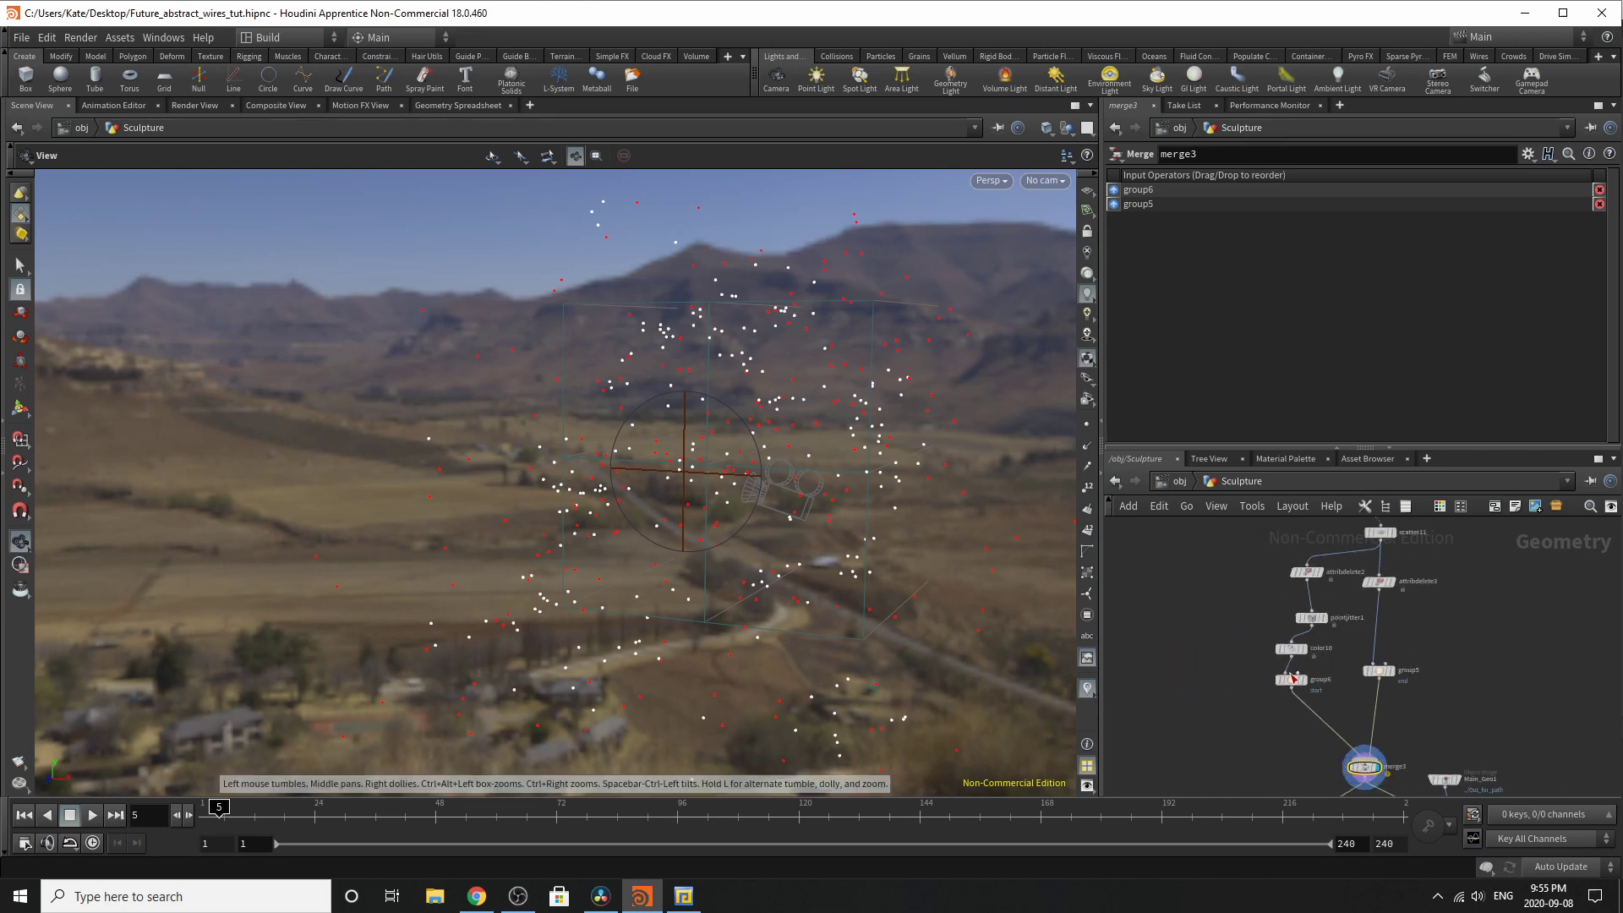
pyautogui.scroll(3, 1290, 652)
pyautogui.scroll(-3, 1275, 550)
pyautogui.scroll(3, 1380, 782)
# Step: Move the Out_Points null farther away from merge3 and reposition the Main_Geo1 object merge above findshortestpath3
pyautogui.moveTo(1380, 782); pyautogui.dragTo(1366, 701, button='middle')
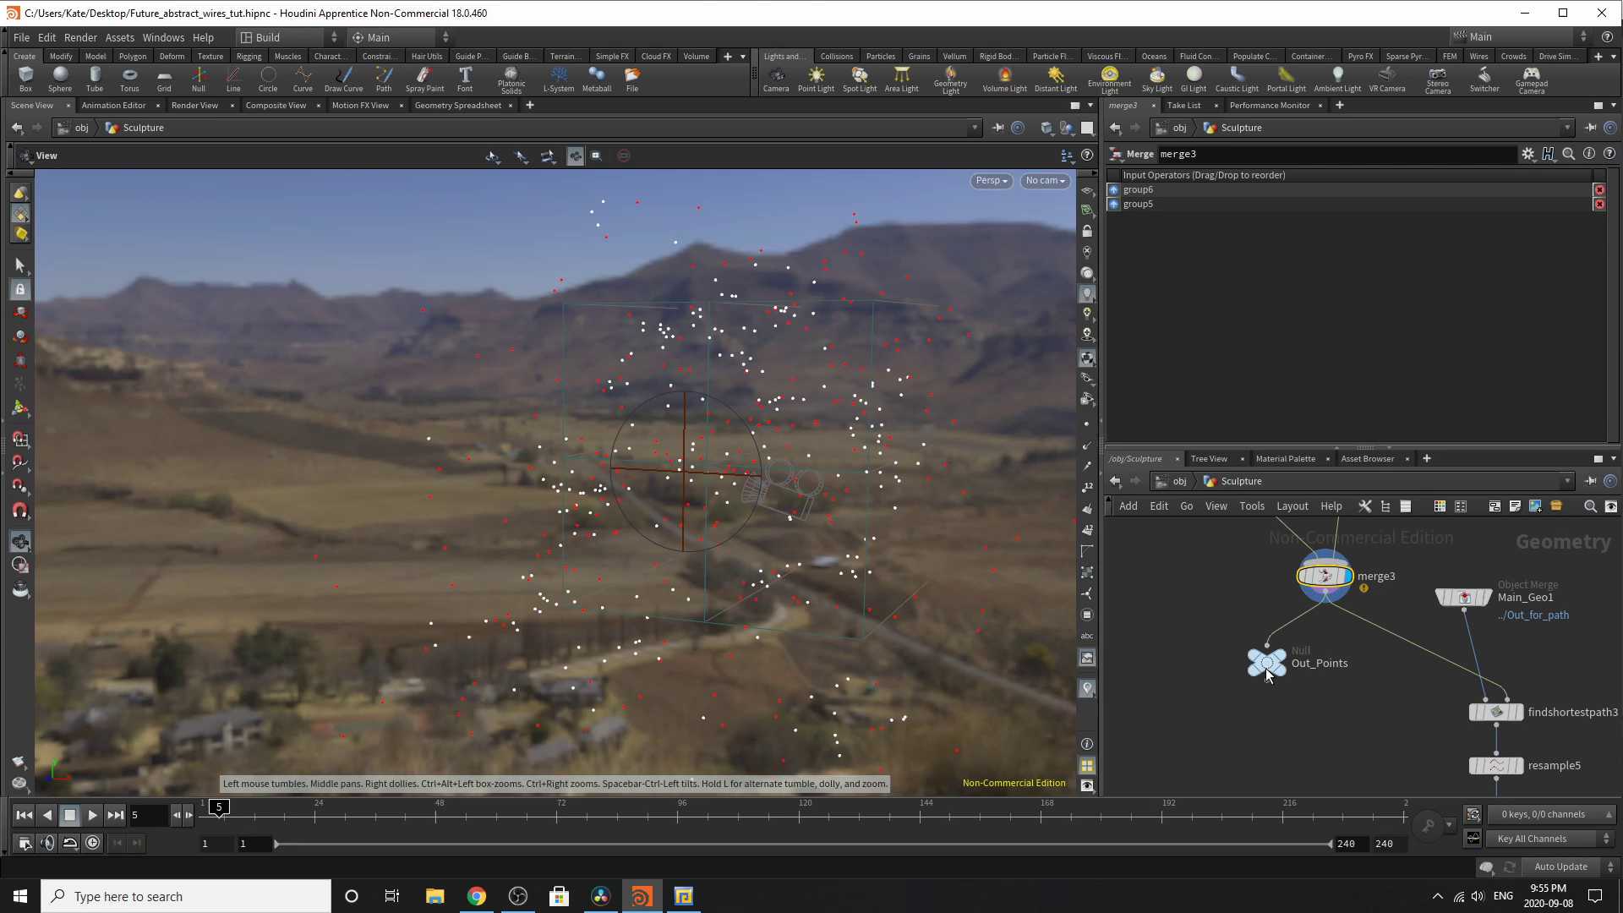
pyautogui.moveTo(1271, 675)
pyautogui.mouseDown()
pyautogui.moveTo(1233, 655)
pyautogui.moveTo(1243, 635)
pyautogui.moveTo(1247, 672)
pyautogui.mouseUp()
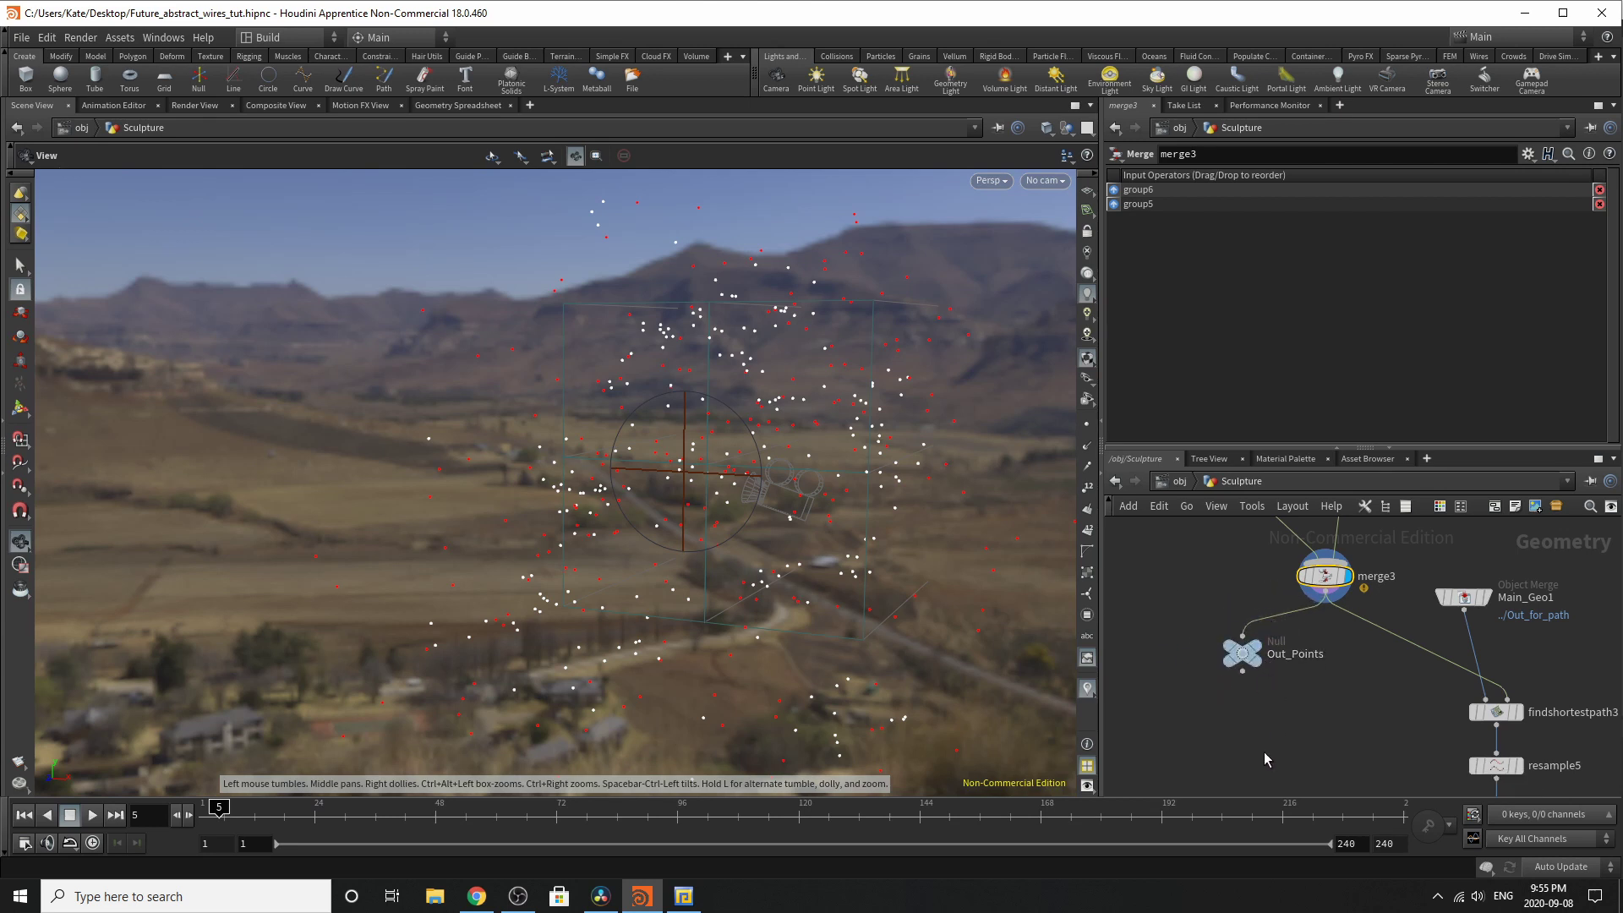
pyautogui.scroll(-3, 1272, 600)
pyautogui.scroll(-2, 1287, 695)
pyautogui.moveTo(1315, 603); pyautogui.dragTo(1316, 634, button='middle')
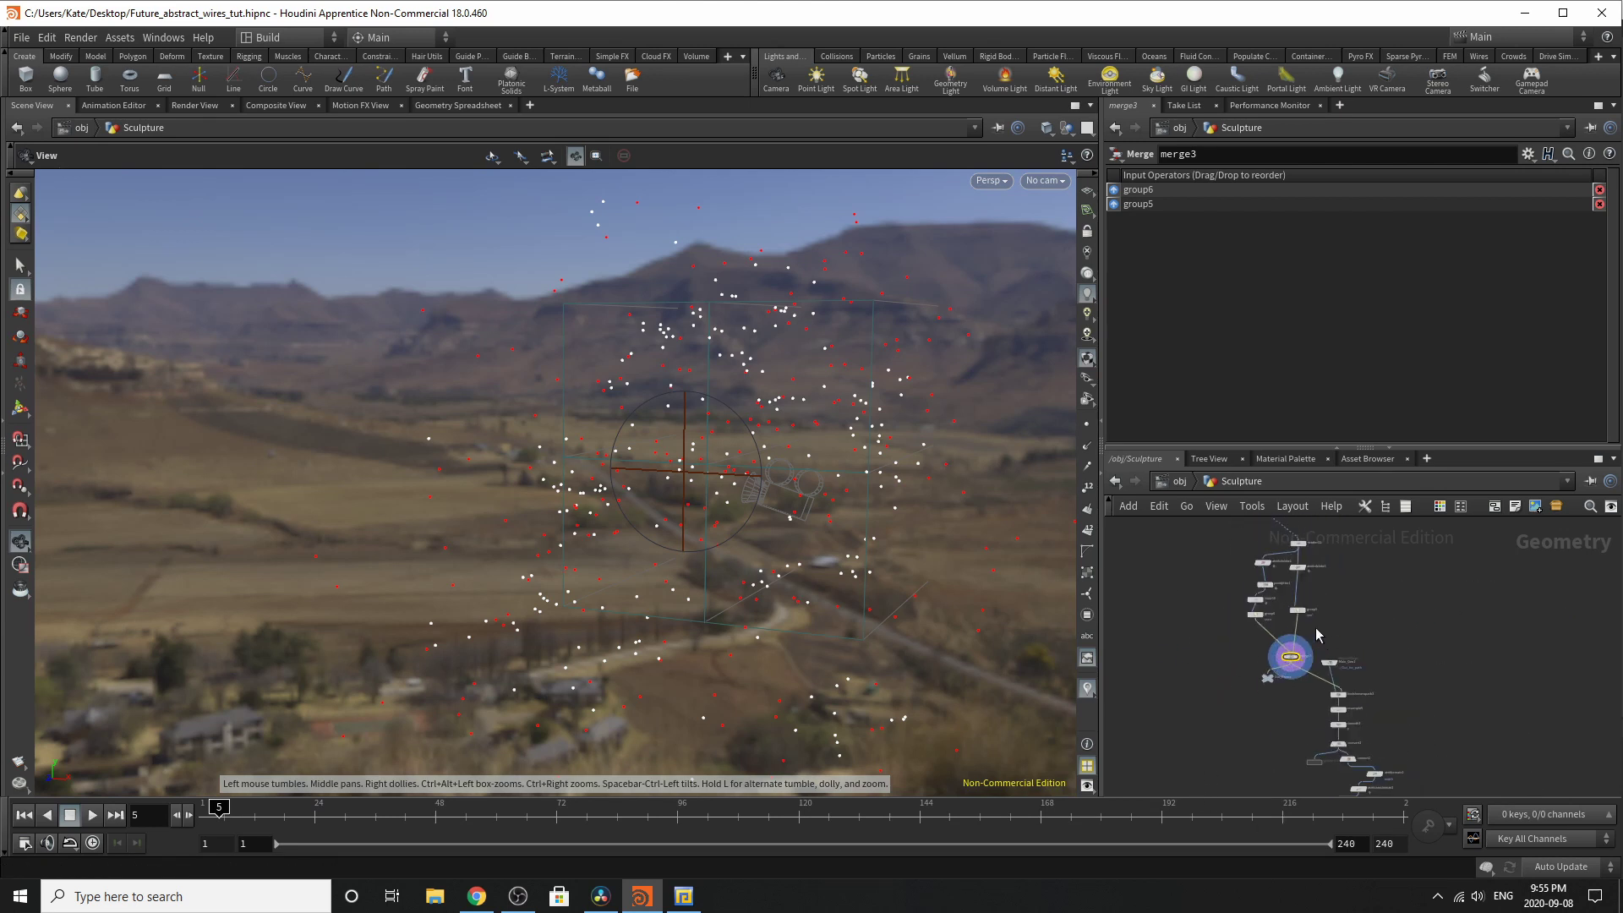
pyautogui.scroll(5, 1308, 689)
pyautogui.moveTo(1344, 592); pyautogui.dragTo(1393, 589)
# Step: Display the findshortestpath3 node, show its path cost parameters and inspect the wire paths from another angle
pyautogui.click(1396, 708)
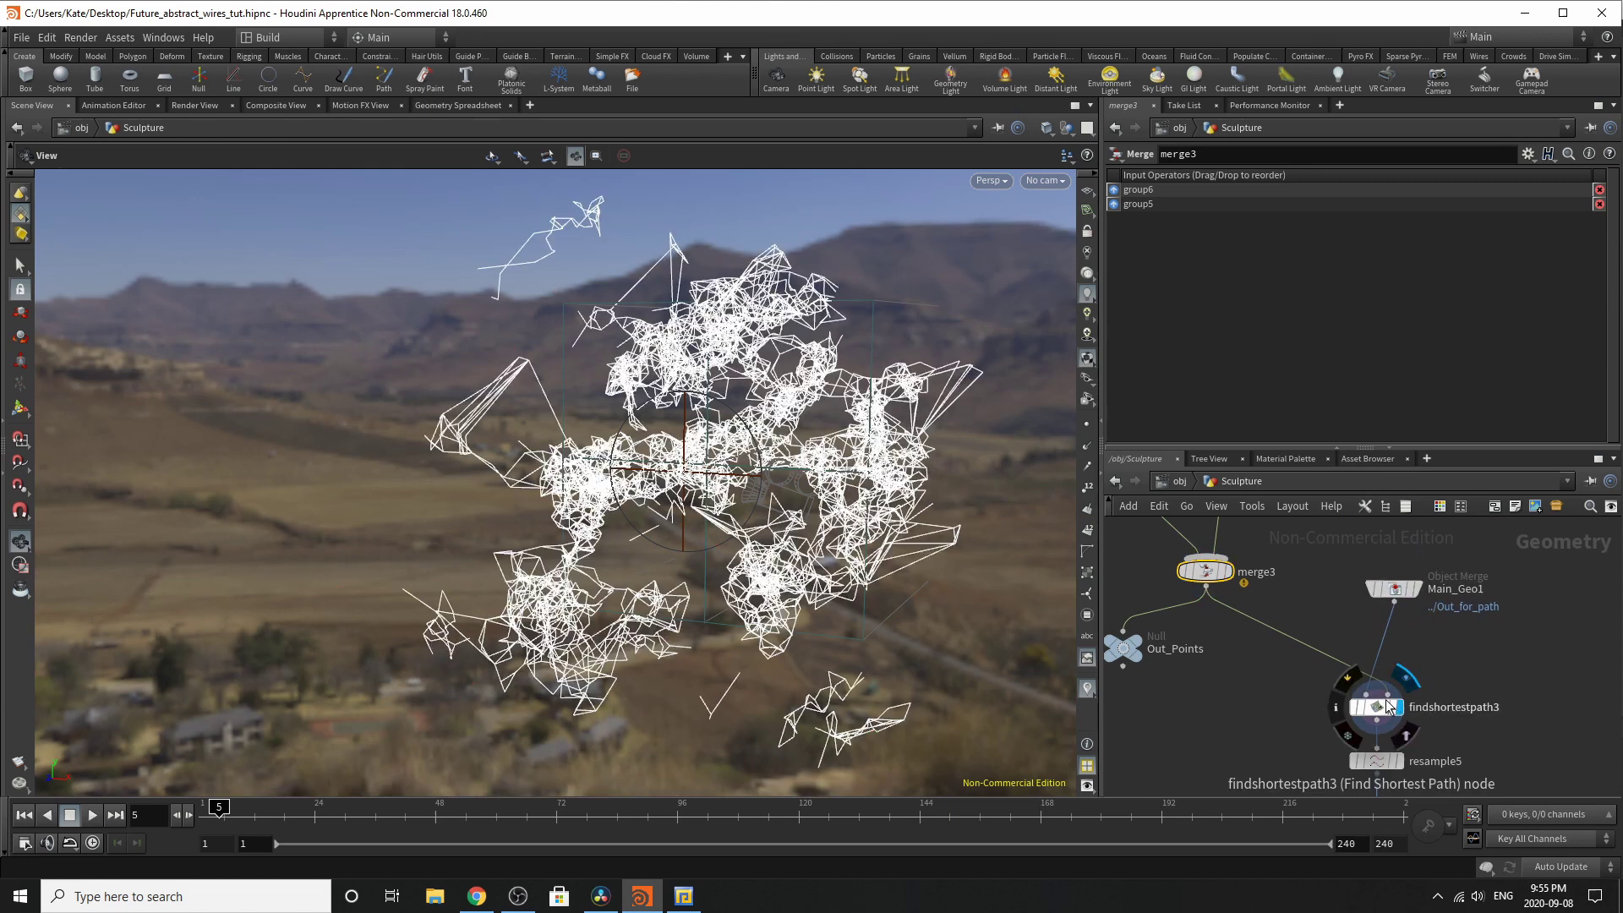
pyautogui.click(1371, 713)
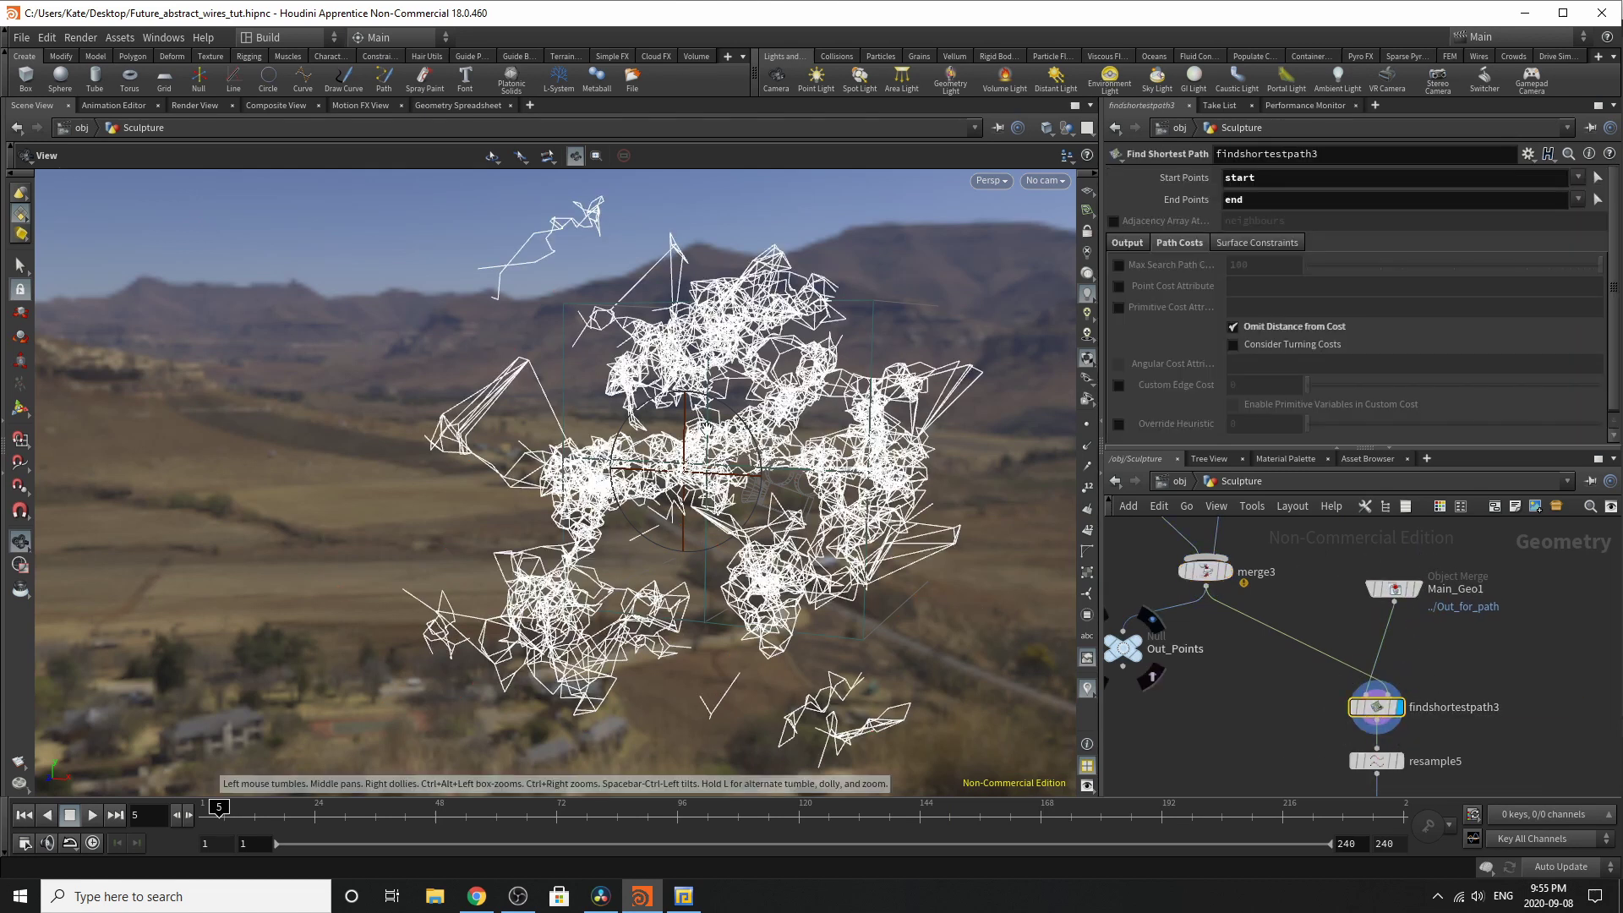
pyautogui.moveTo(708, 429); pyautogui.dragTo(676, 459)
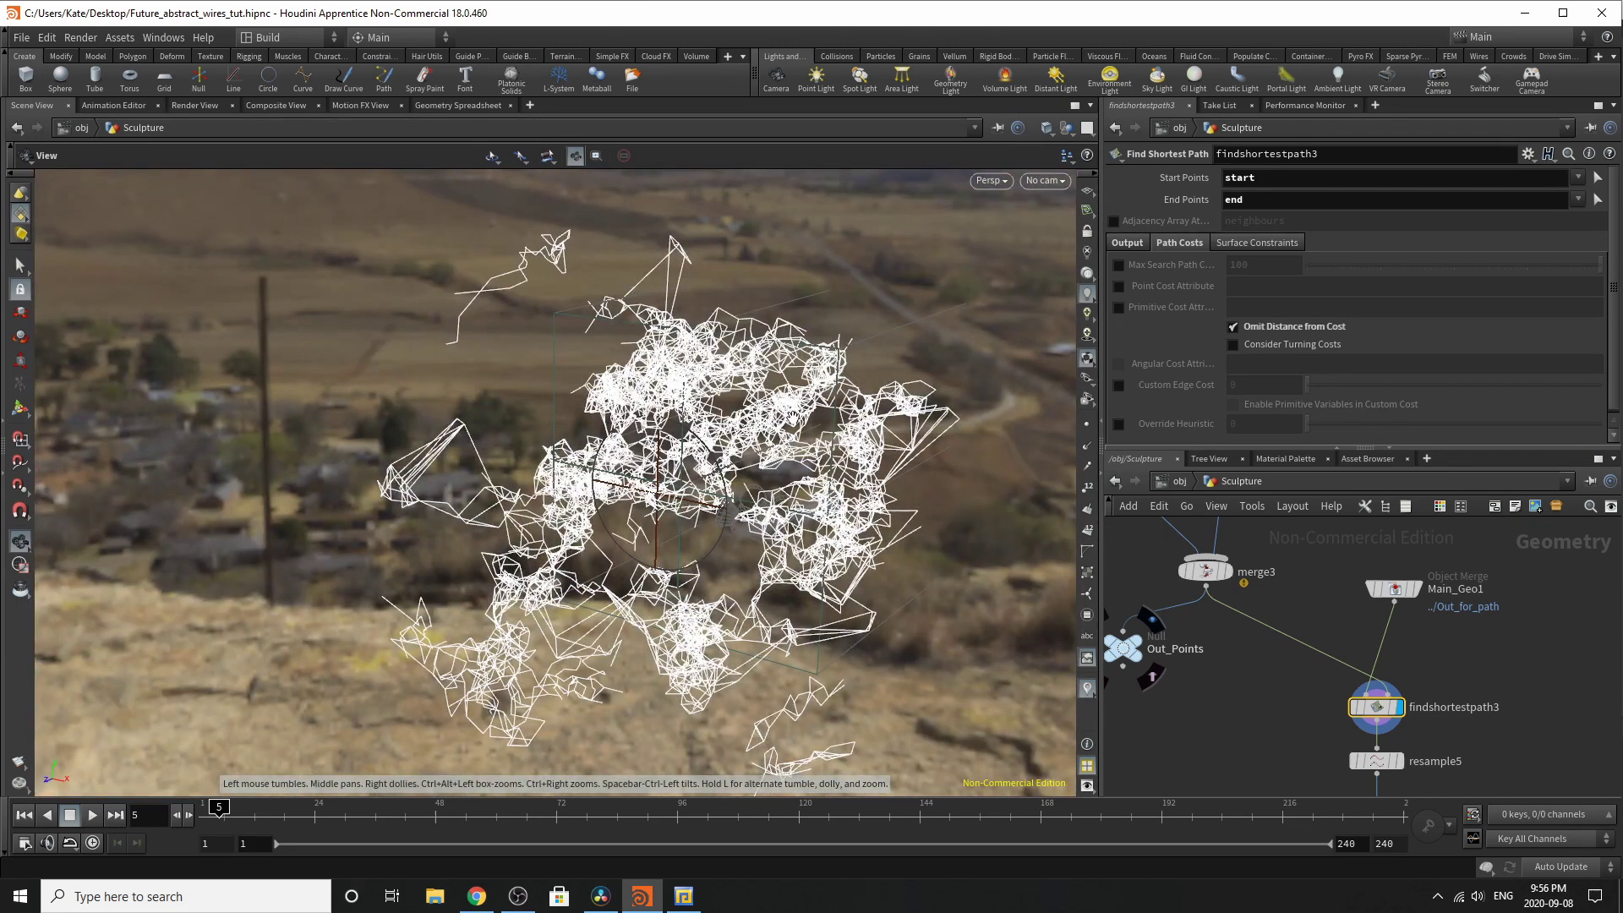
# Step: Examine the start and end group branches above merge3 and show the parameters of scatter11
pyautogui.scroll(-4, 1378, 744)
pyautogui.scroll(3, 1309, 582)
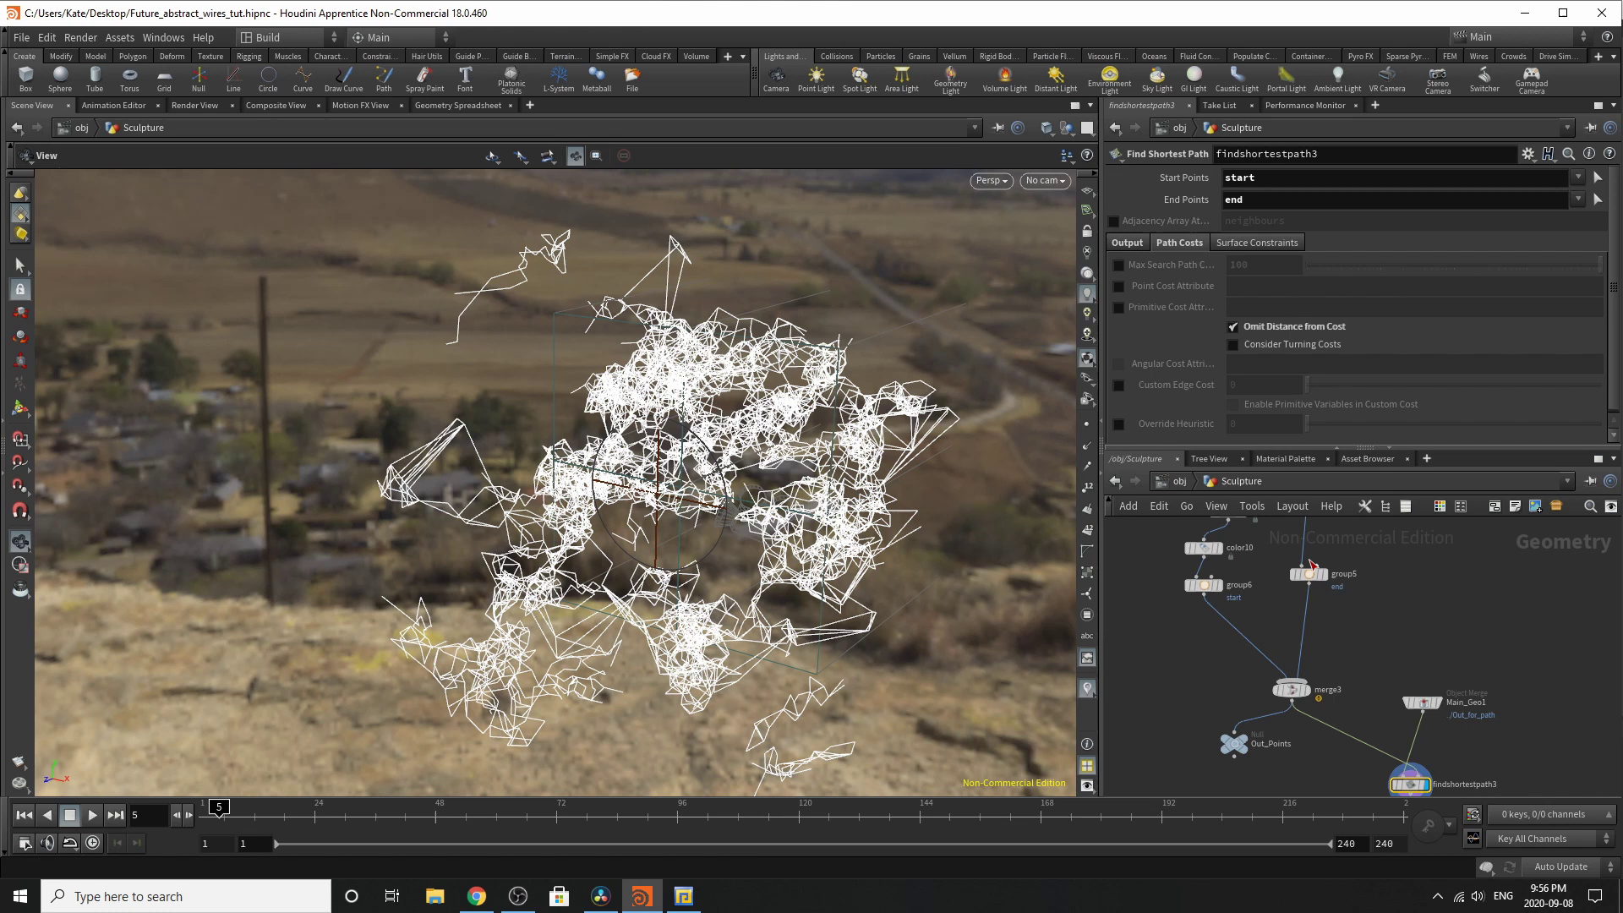
pyautogui.moveTo(1313, 590); pyautogui.dragTo(1312, 611)
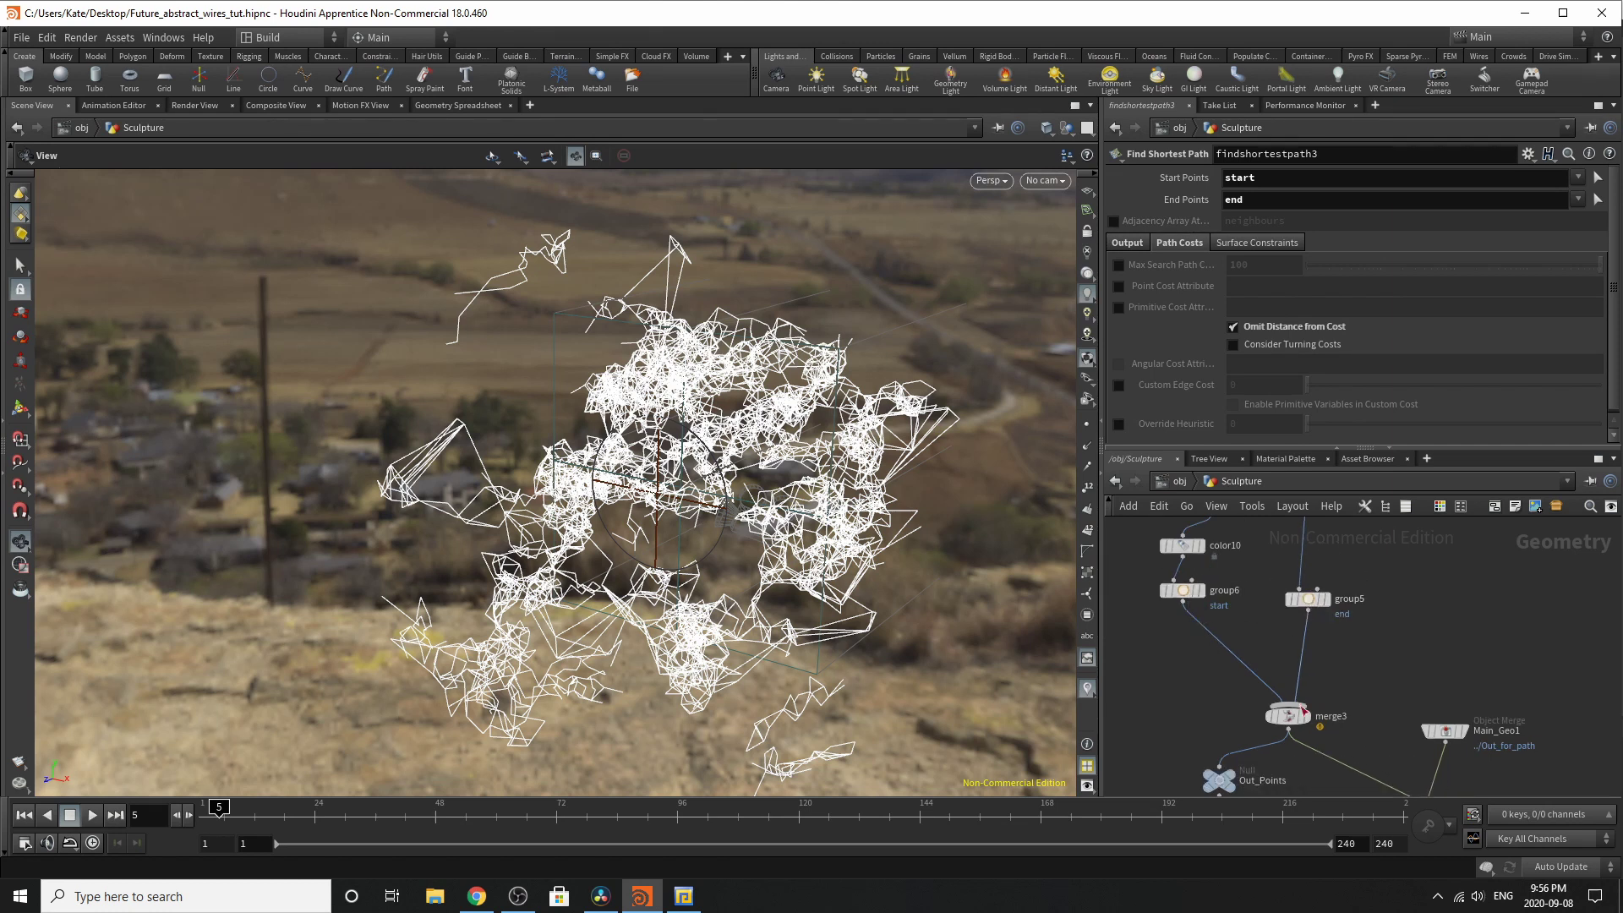
pyautogui.scroll(-3, 1298, 744)
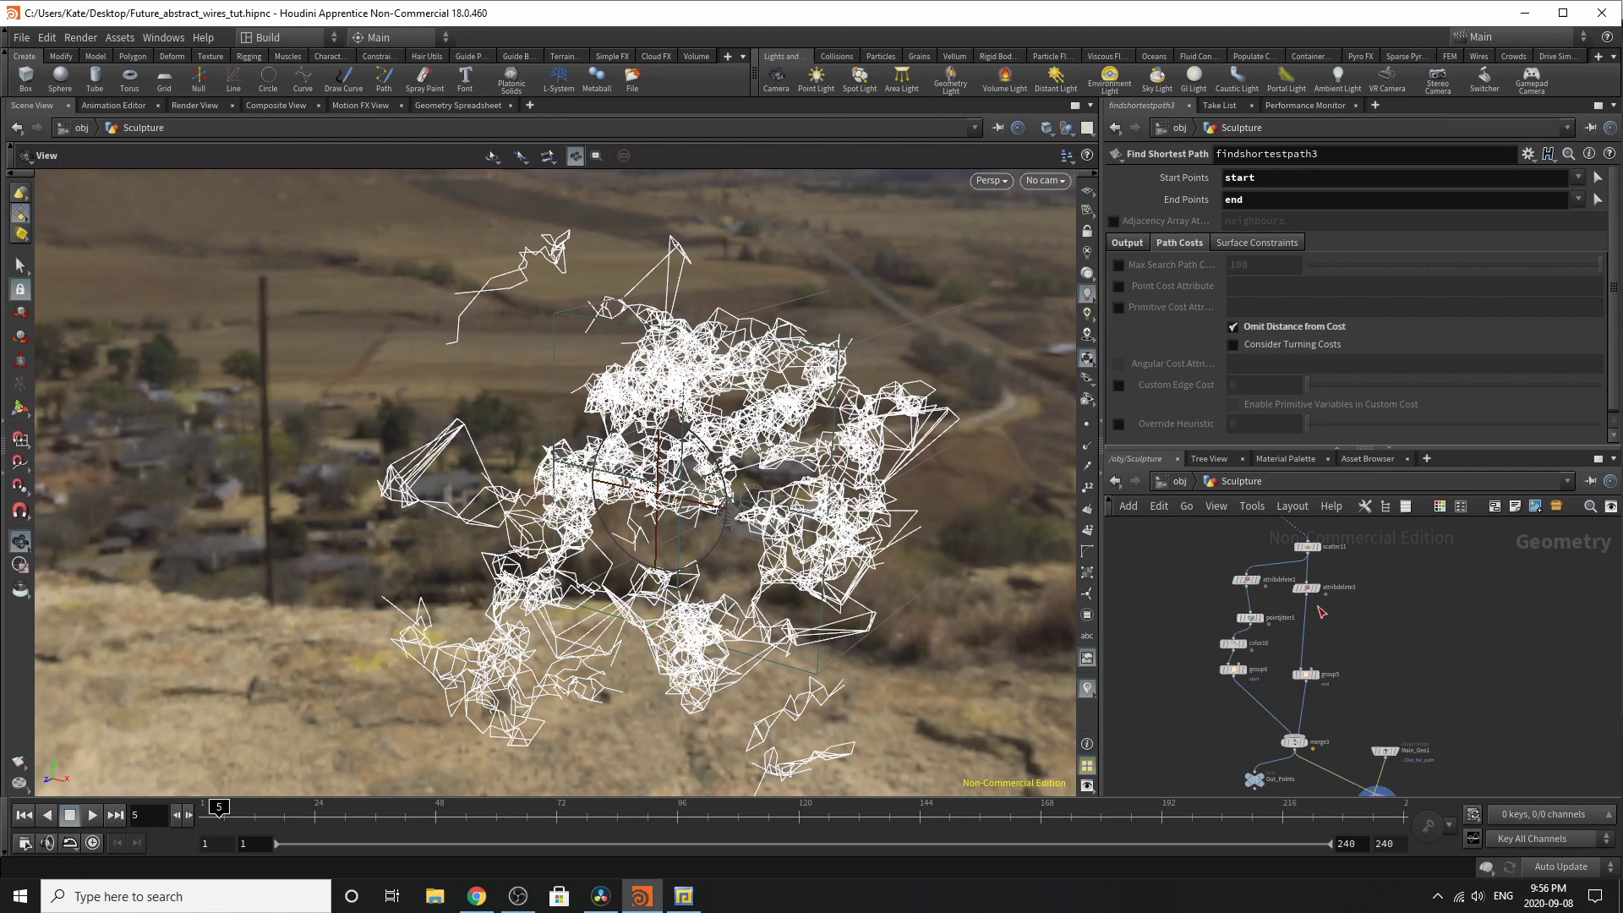
pyautogui.scroll(3, 1321, 577)
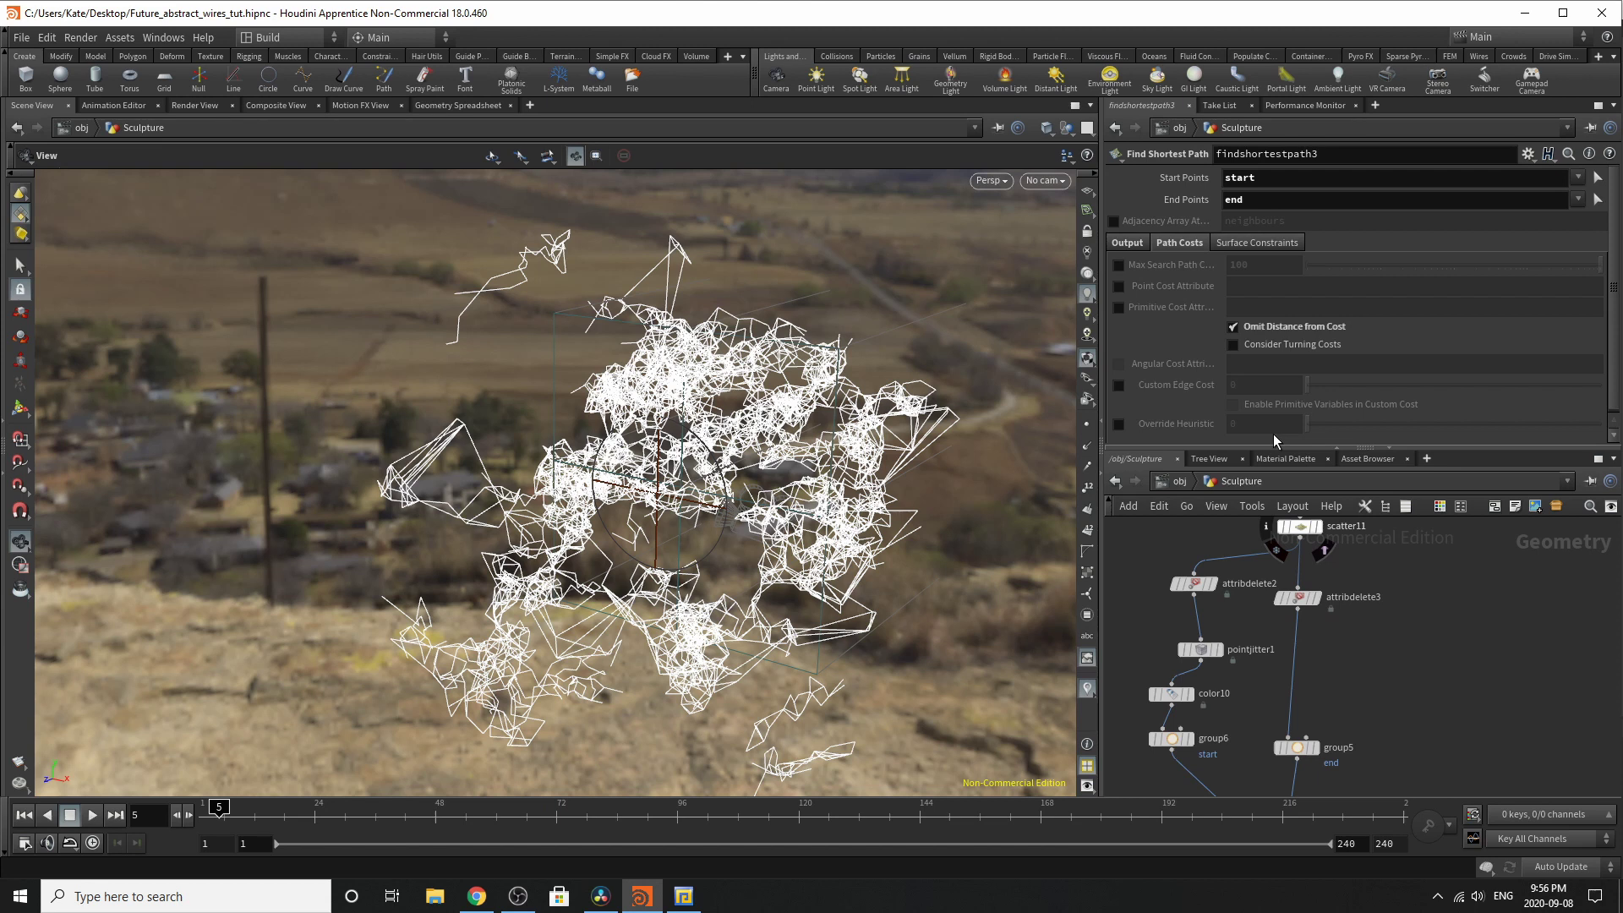
pyautogui.click(1300, 529)
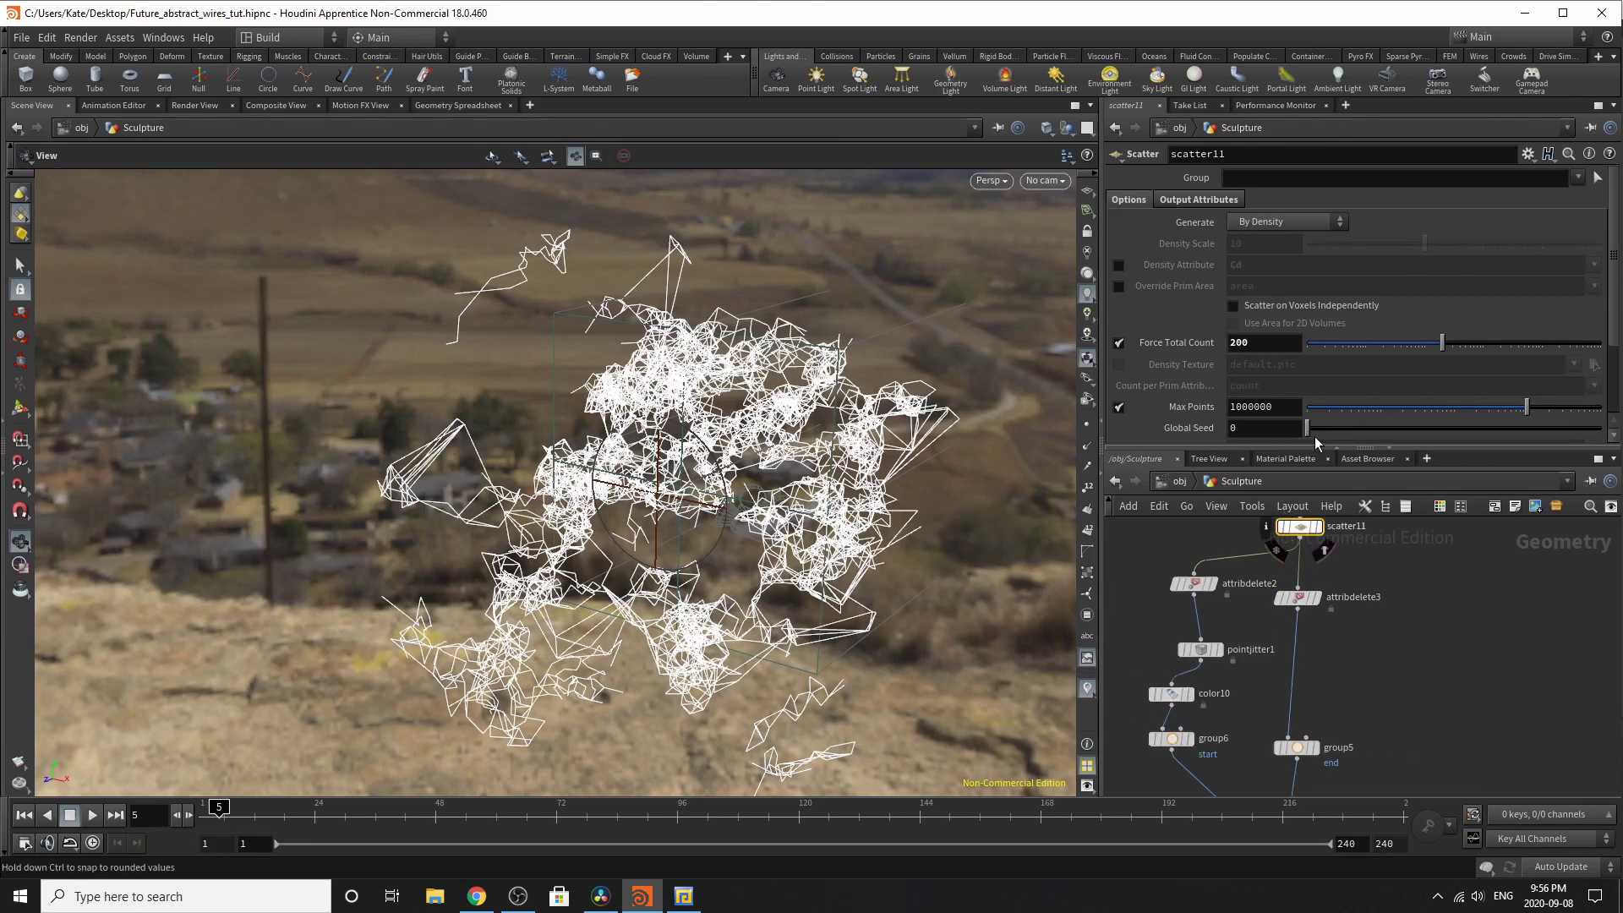
# Step: Turn Omit Distance from Cost back on in findshortestpath3 and display the resample5 node
pyautogui.scroll(-4, 1271, 532)
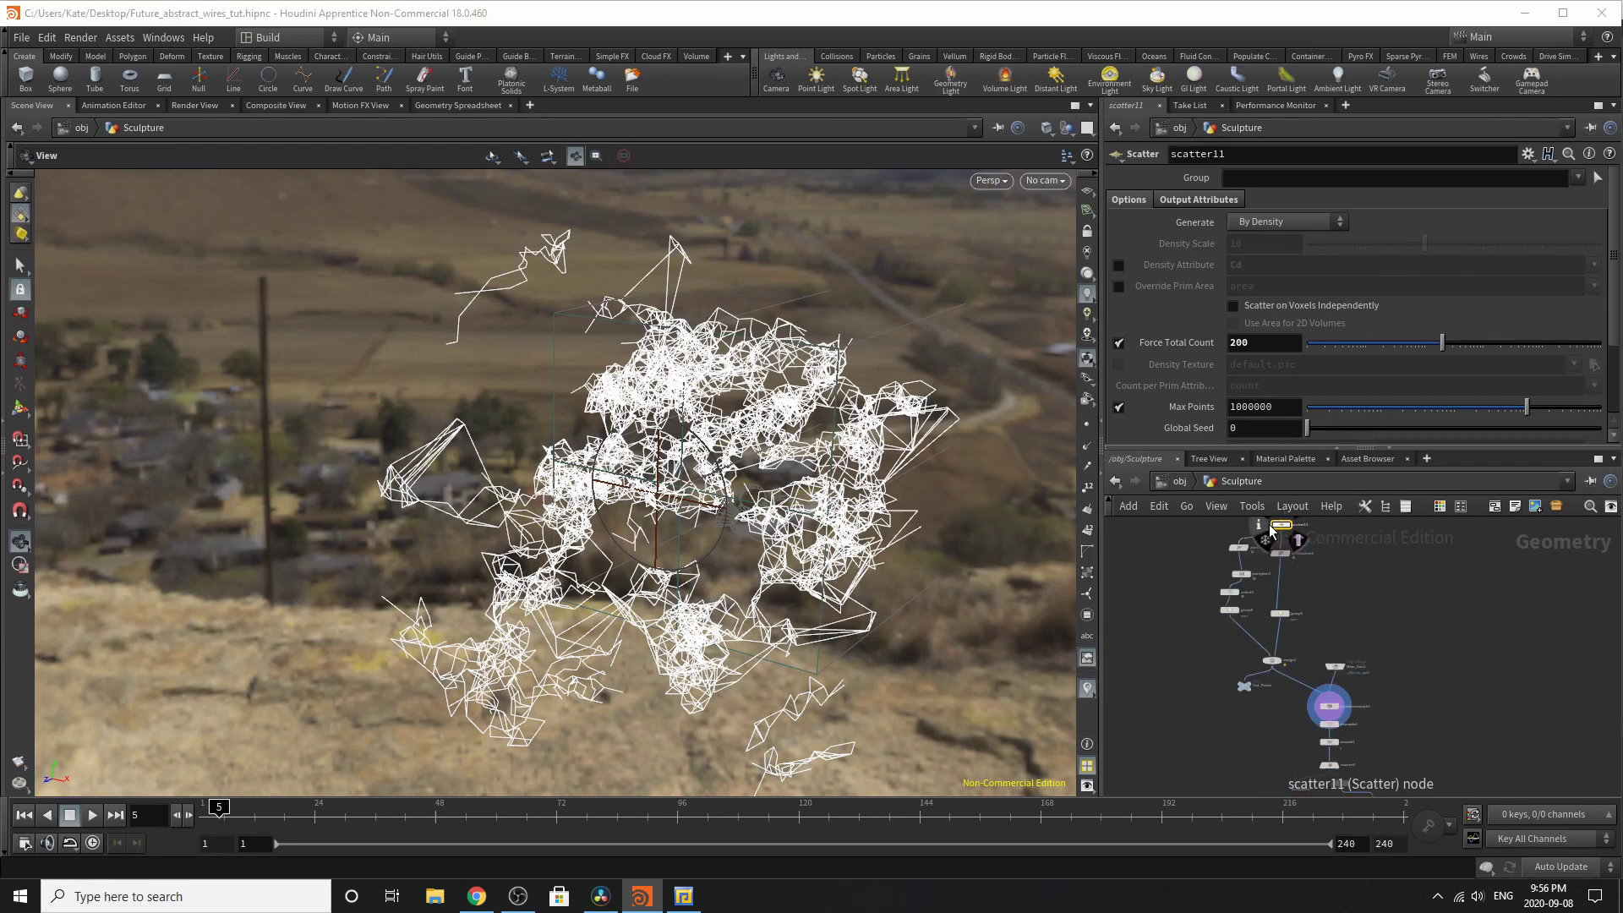
pyautogui.scroll(5, 1312, 746)
pyautogui.click(1362, 620)
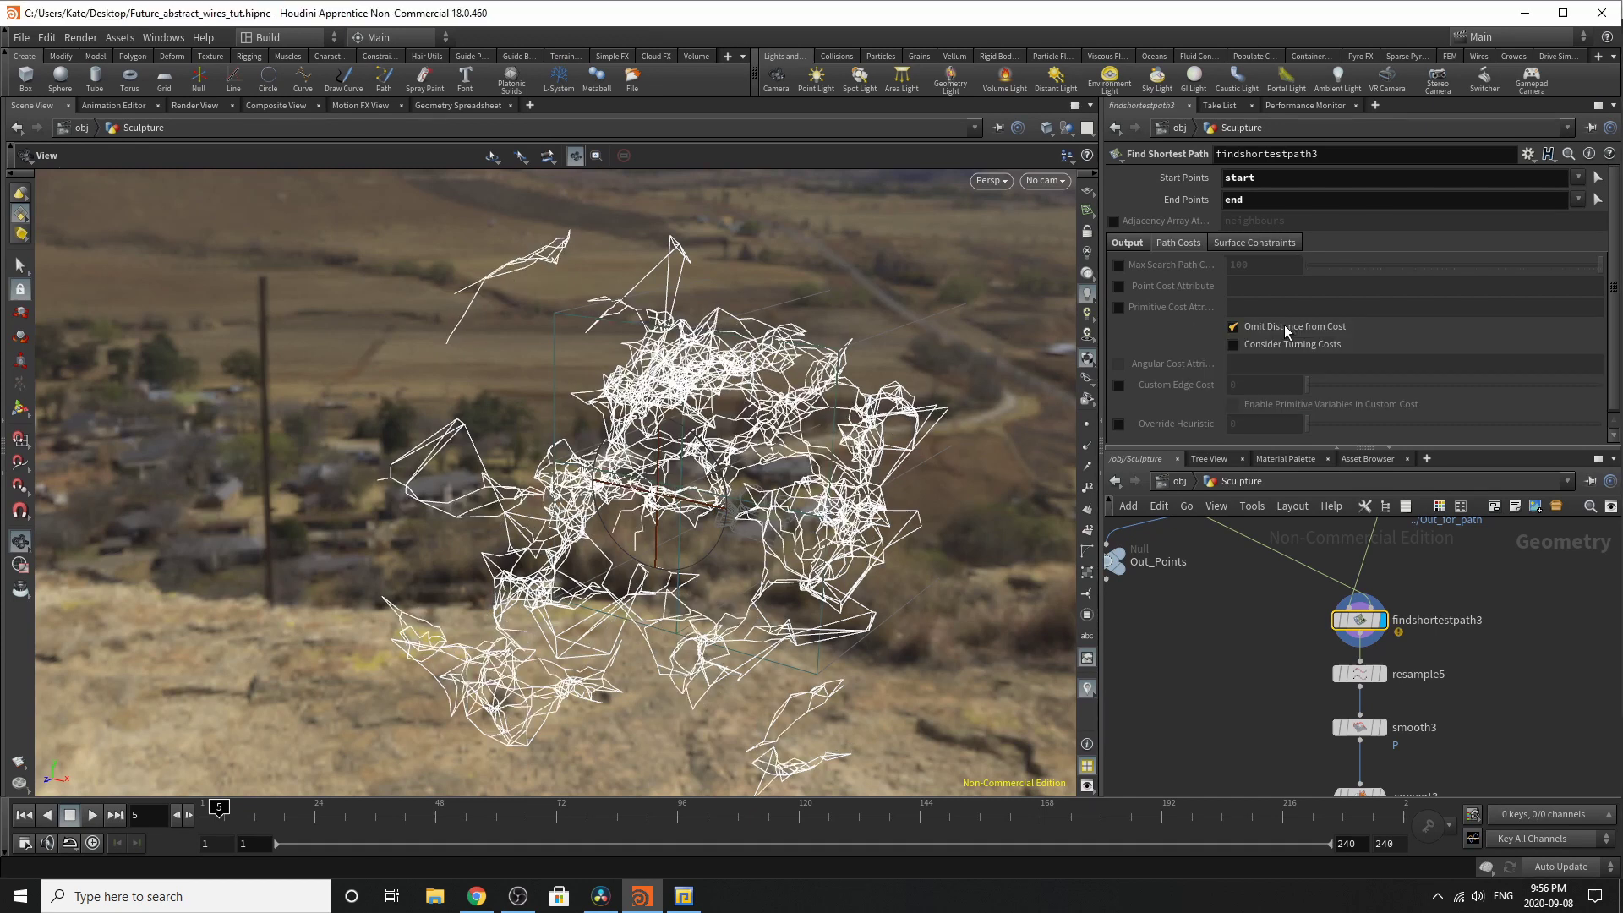
pyautogui.click(1233, 326)
pyautogui.click(1387, 687)
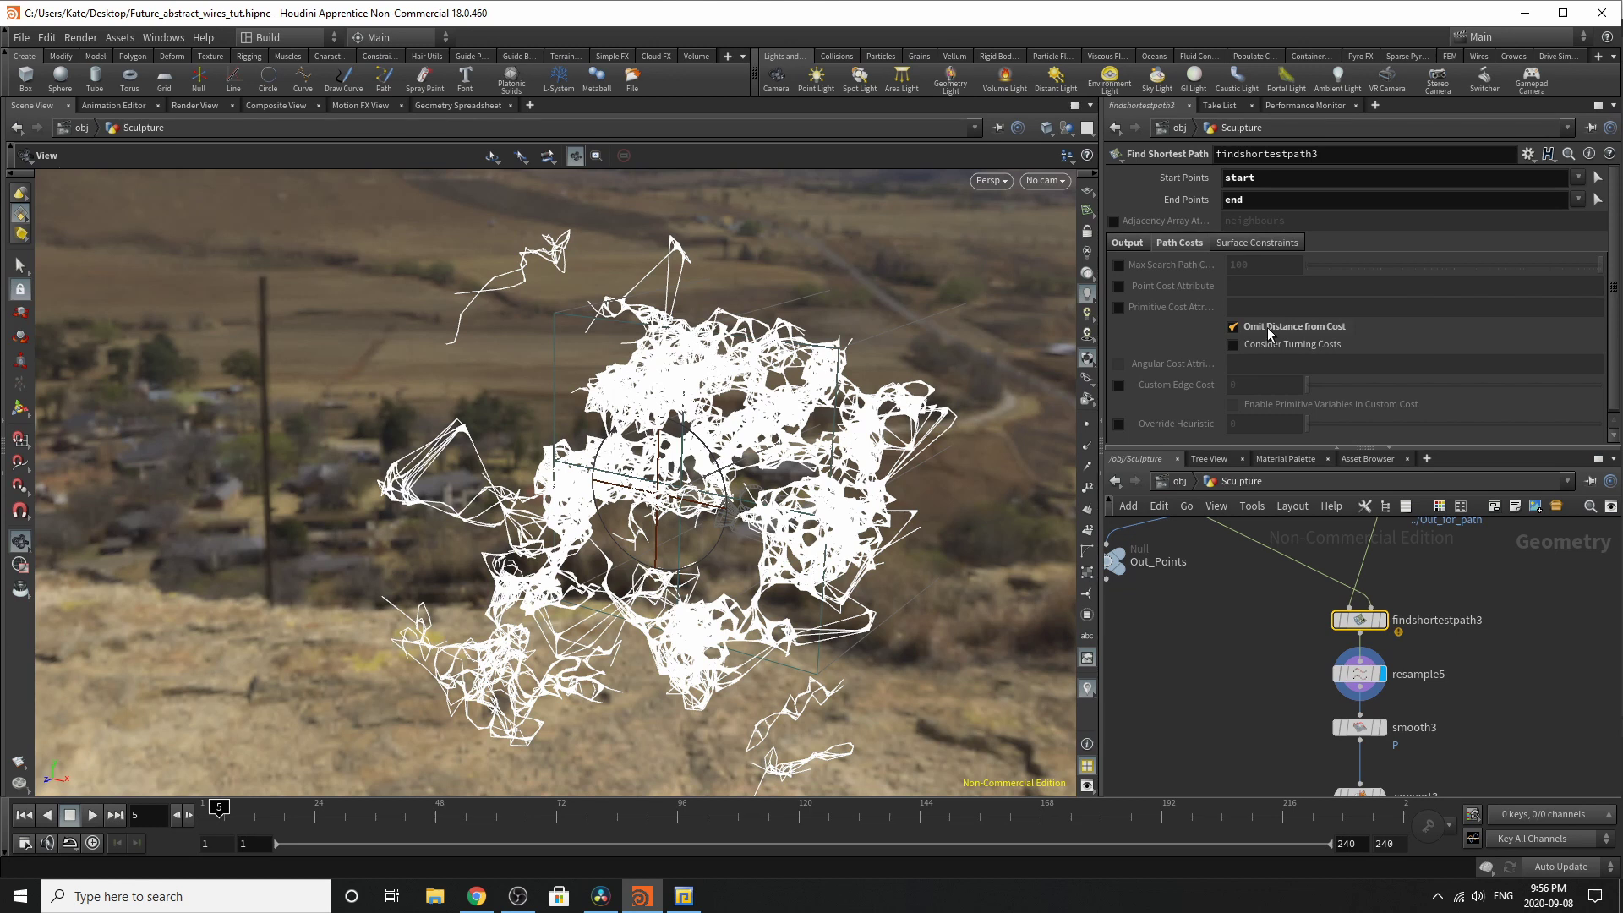
pyautogui.moveTo(1270, 334)
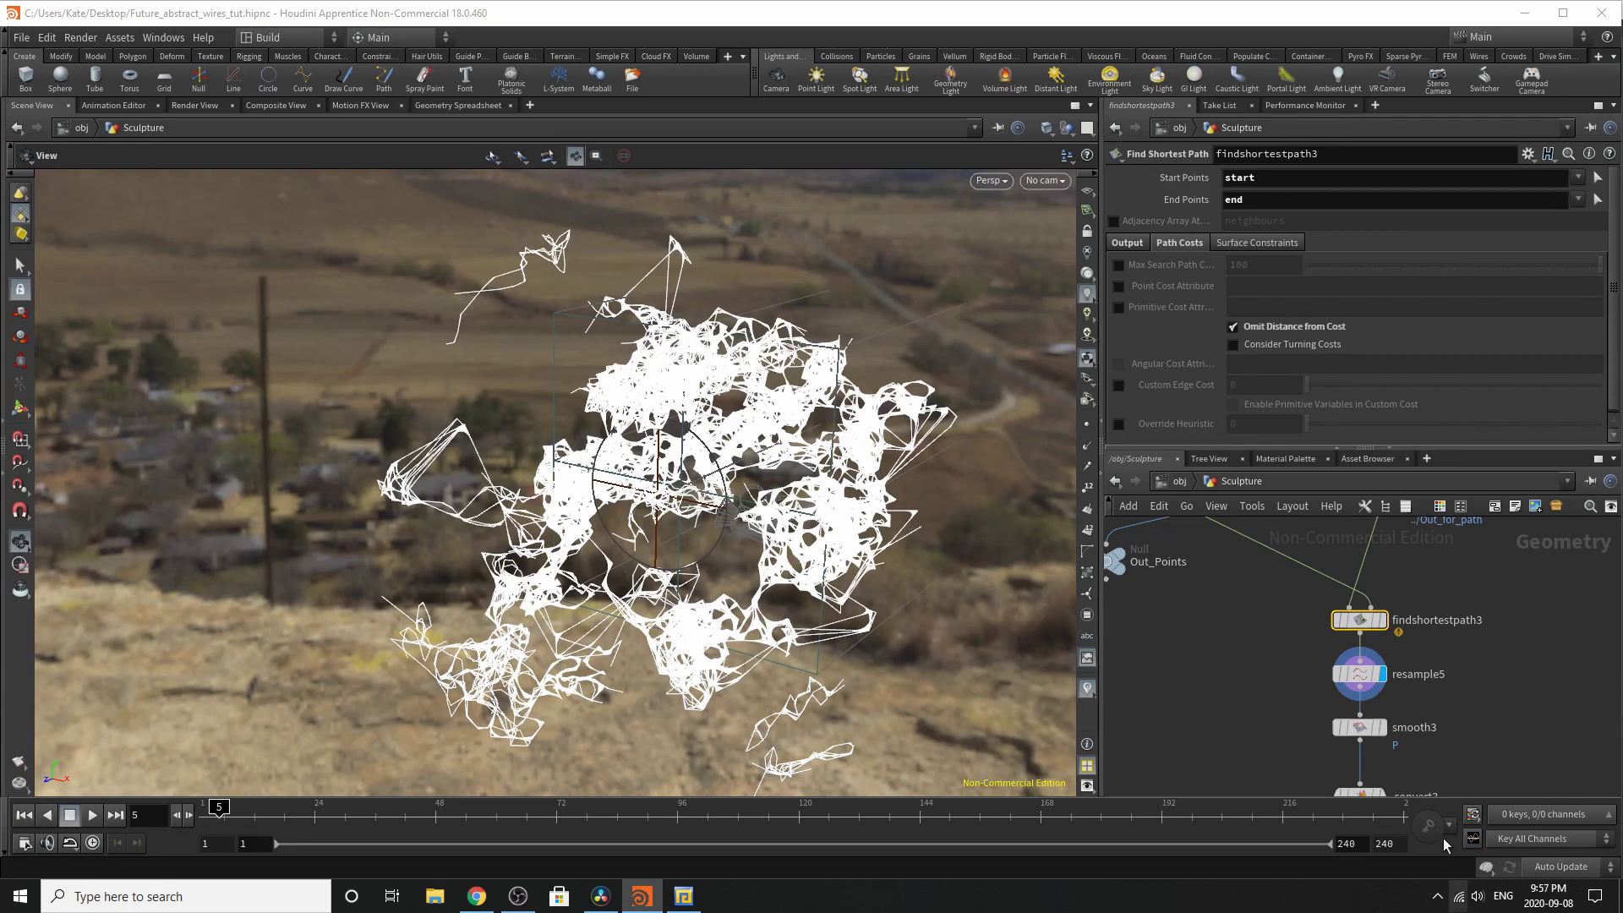
# Step: Show the parameters of Main_Geo1 and jump to the Out_for_path null it references
pyautogui.scroll(-5, 1400, 698)
pyautogui.scroll(5, 1316, 610)
pyautogui.moveTo(1503, 643); pyautogui.dragTo(1486, 668)
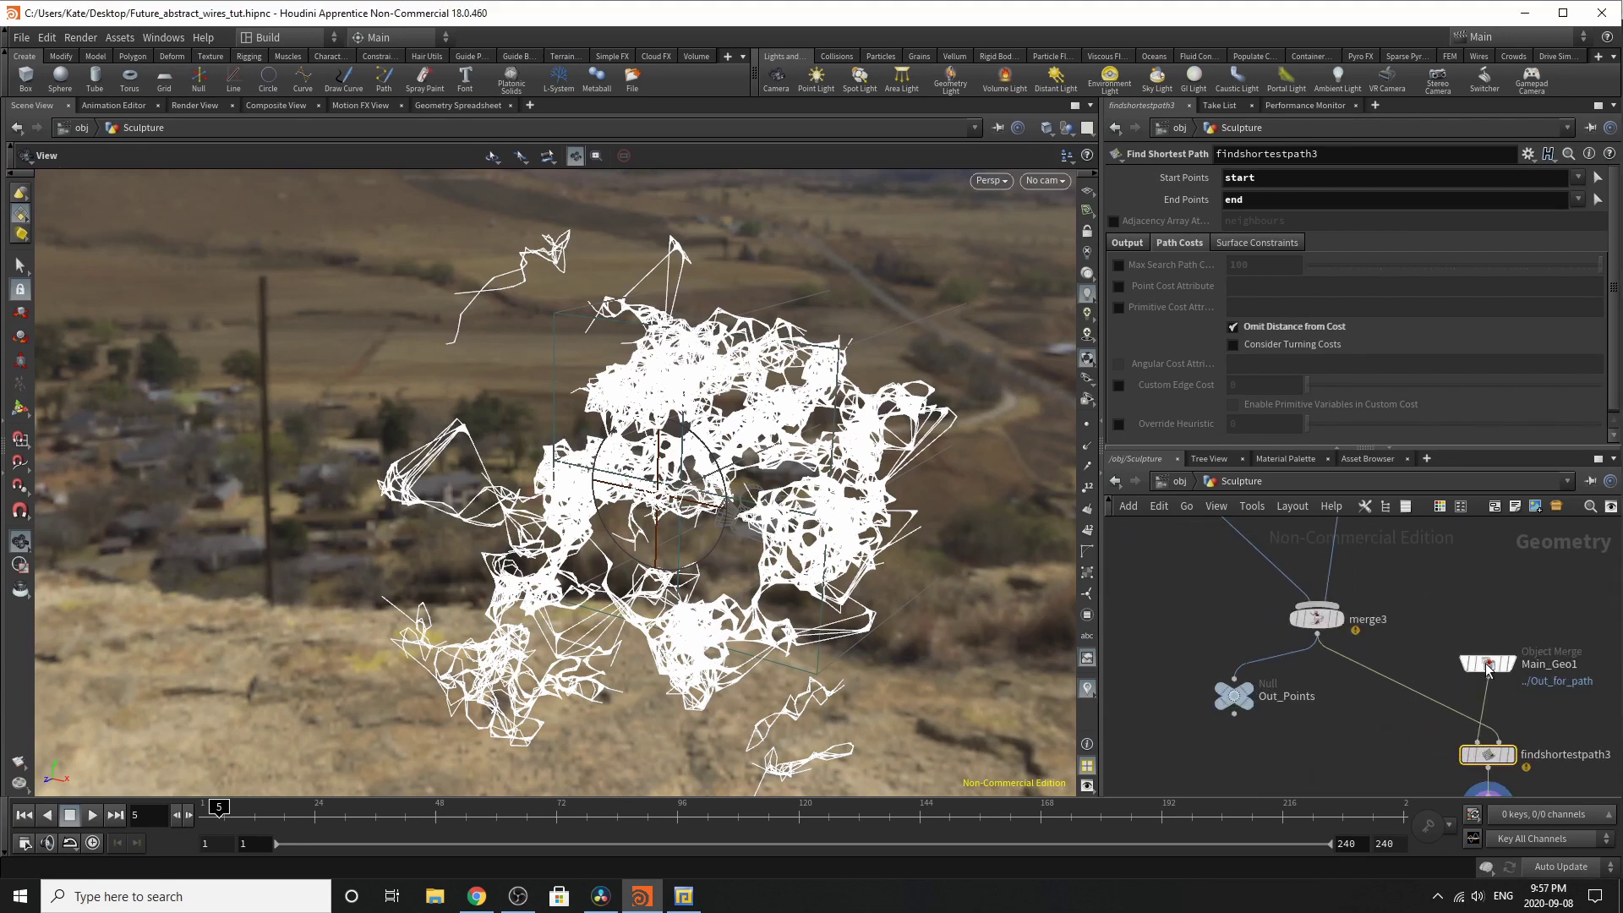
pyautogui.click(1486, 668)
pyautogui.scroll(-3, 1409, 699)
pyautogui.scroll(3, 1450, 720)
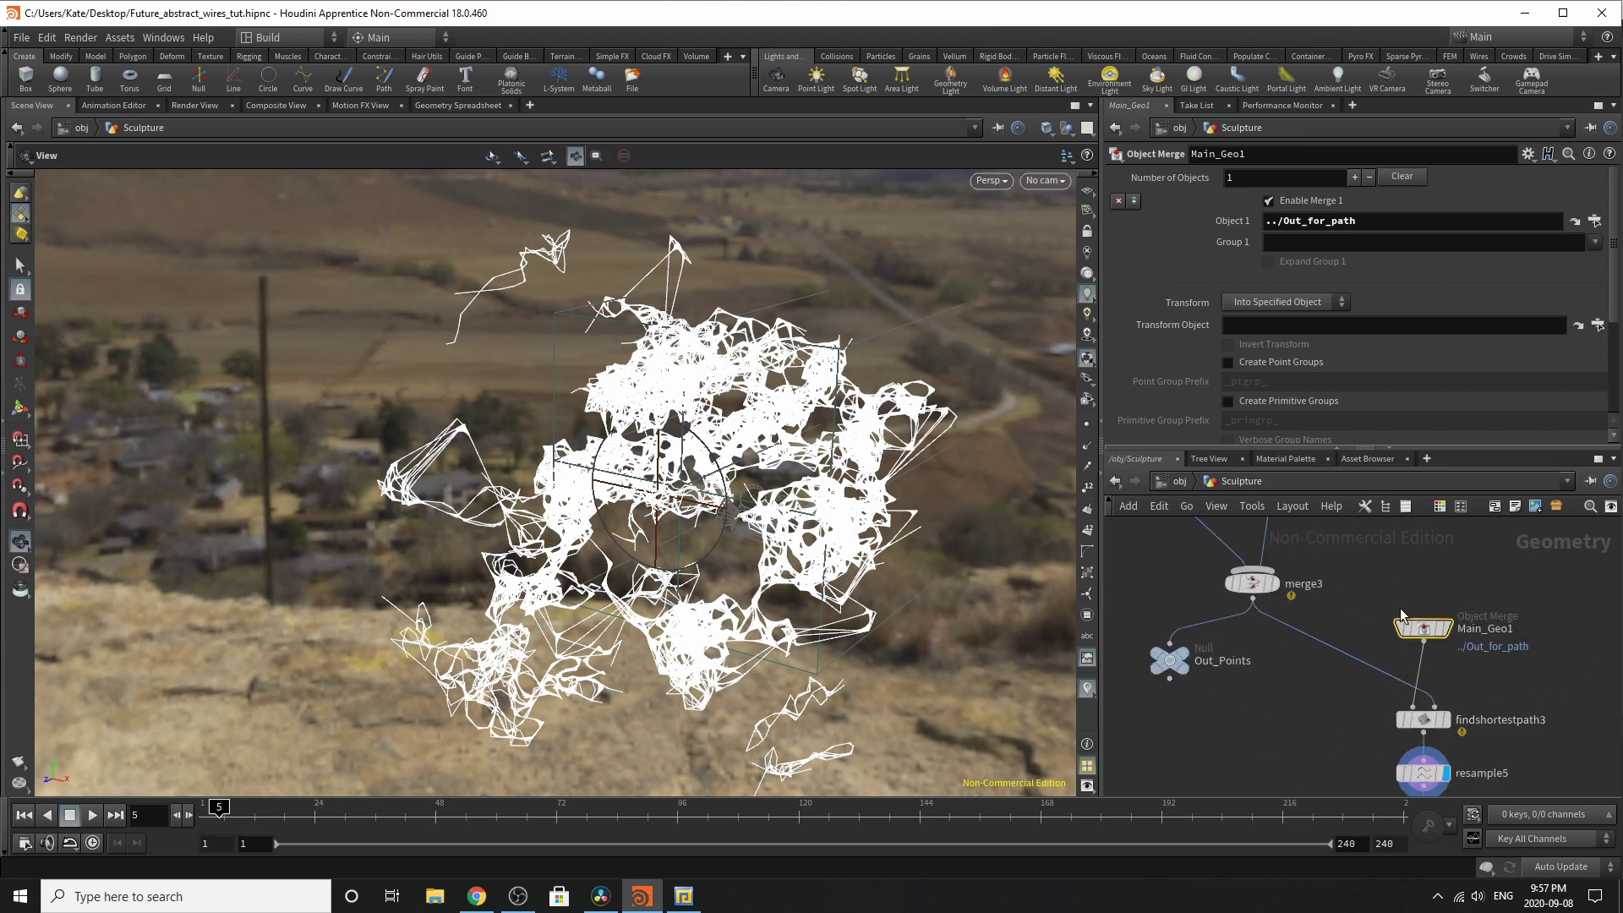
pyautogui.hotkey('shift', 'r')
pyautogui.click(1575, 220)
# Step: Examine how connectadjacentpieces2 feeds the Out_for_path null and follow the network down to findshortestpath3
pyautogui.scroll(-4, 1442, 738)
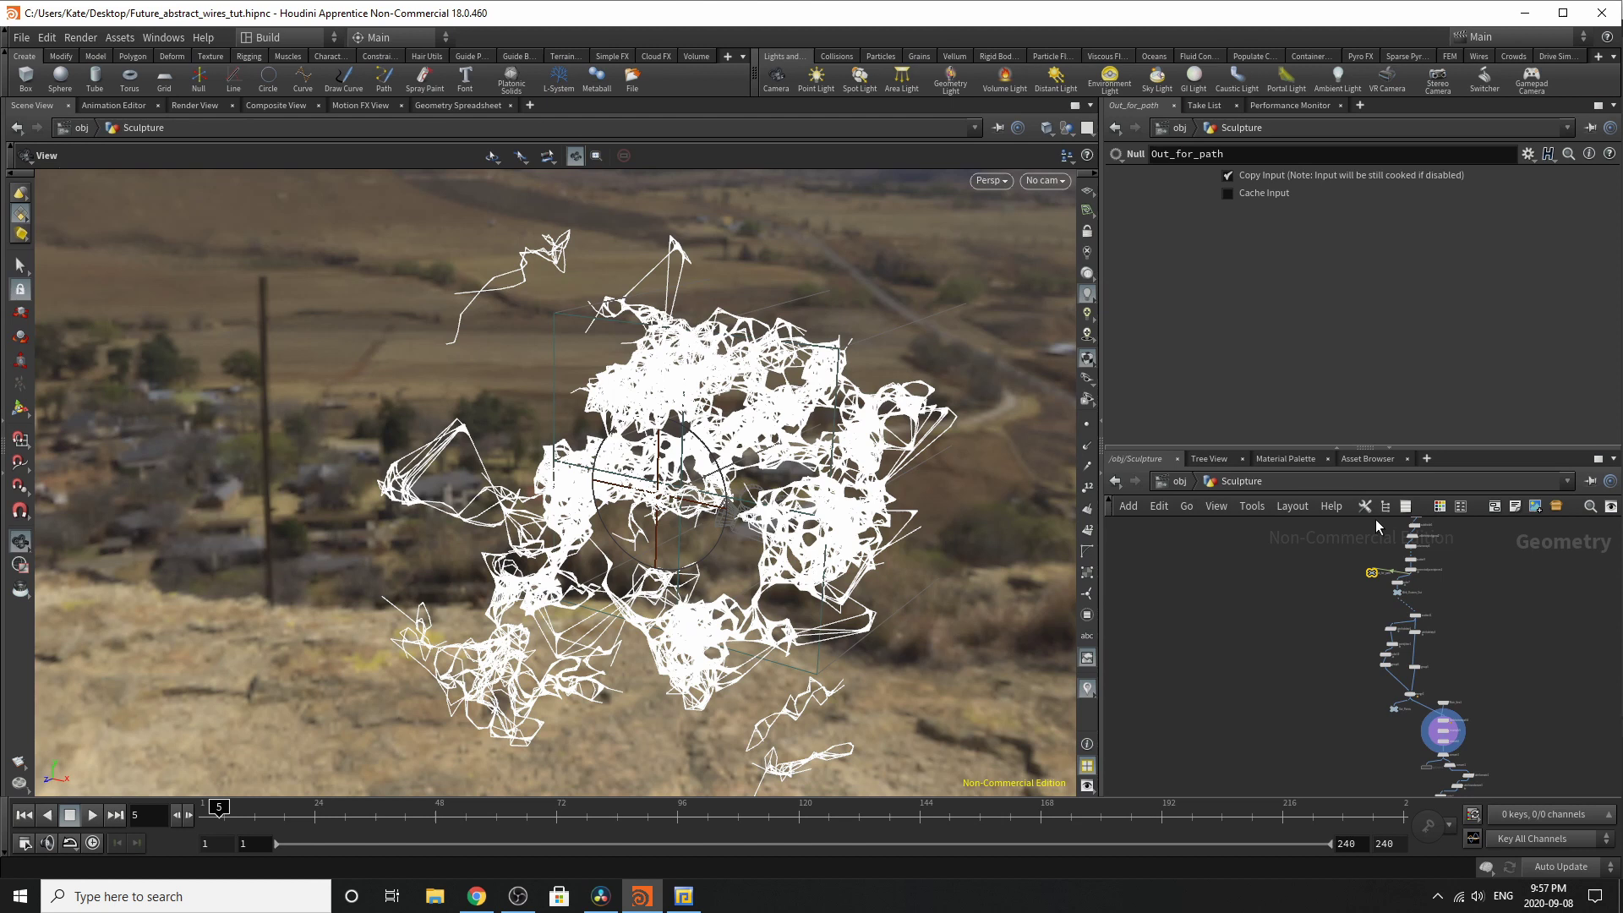
pyautogui.scroll(5, 1386, 541)
pyautogui.moveTo(1497, 655); pyautogui.dragTo(1490, 648)
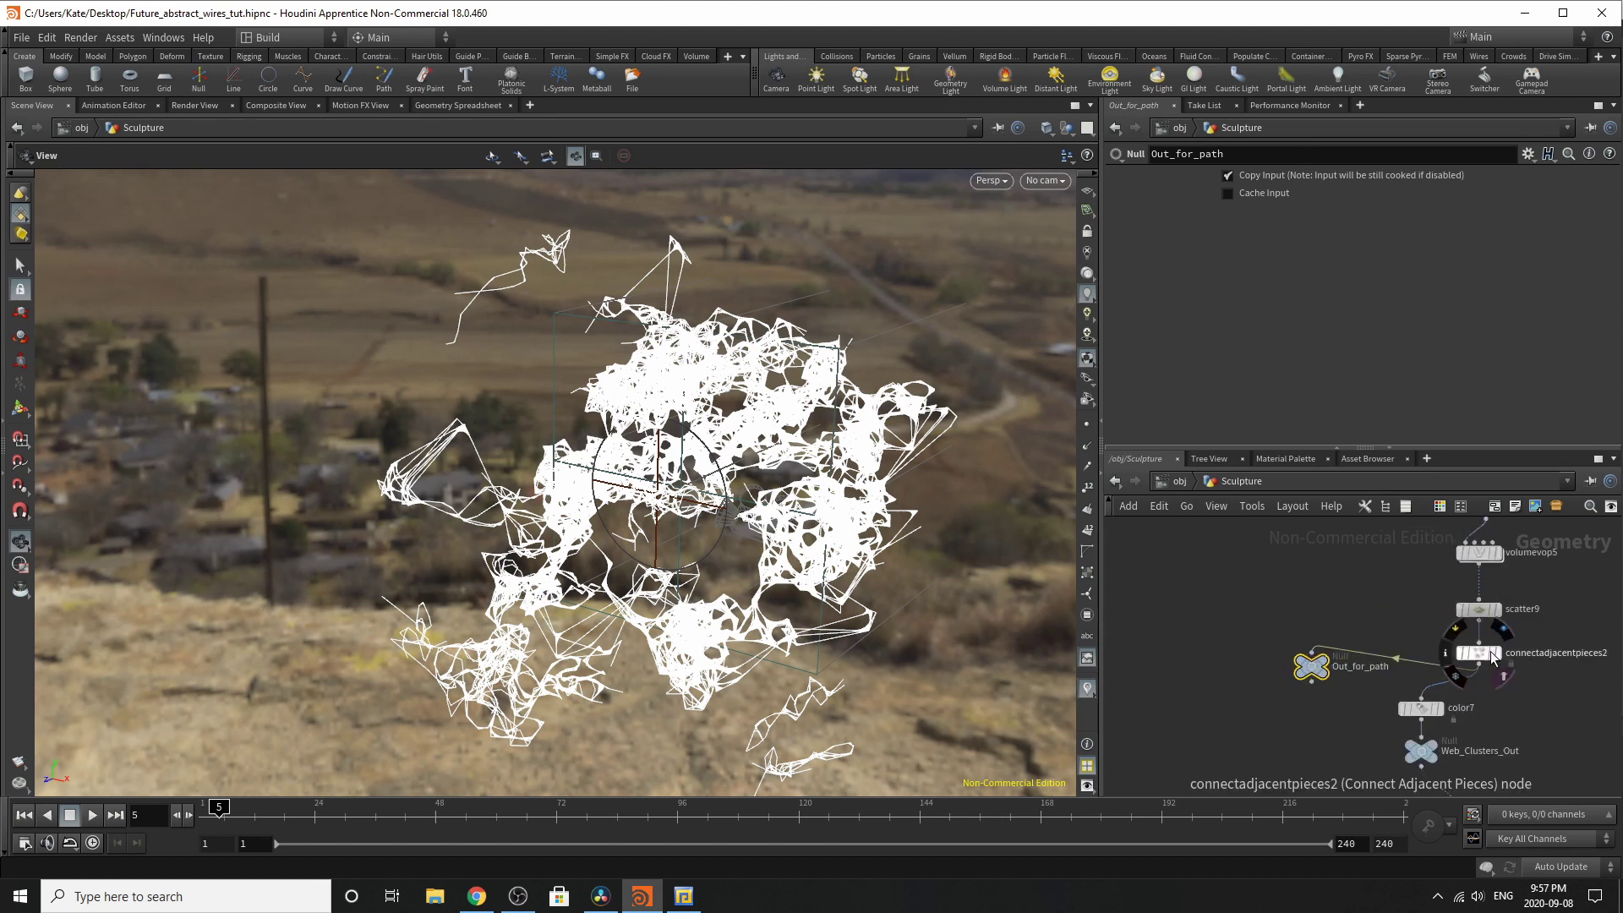
pyautogui.scroll(-5, 1336, 577)
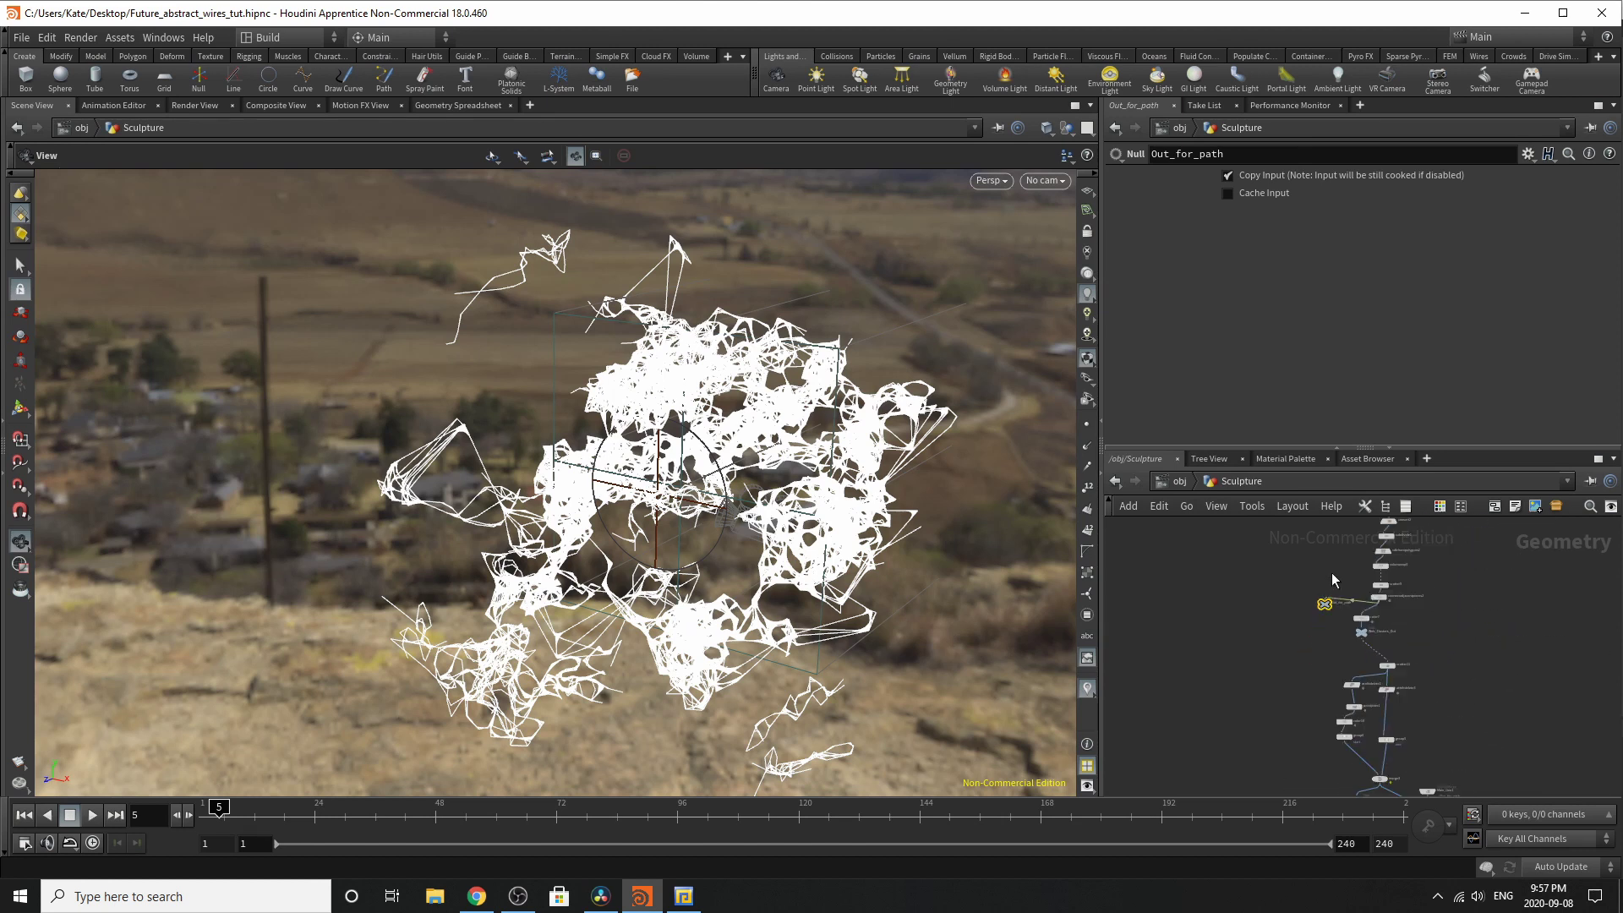
pyautogui.scroll(3, 1398, 750)
pyautogui.scroll(3, 1468, 744)
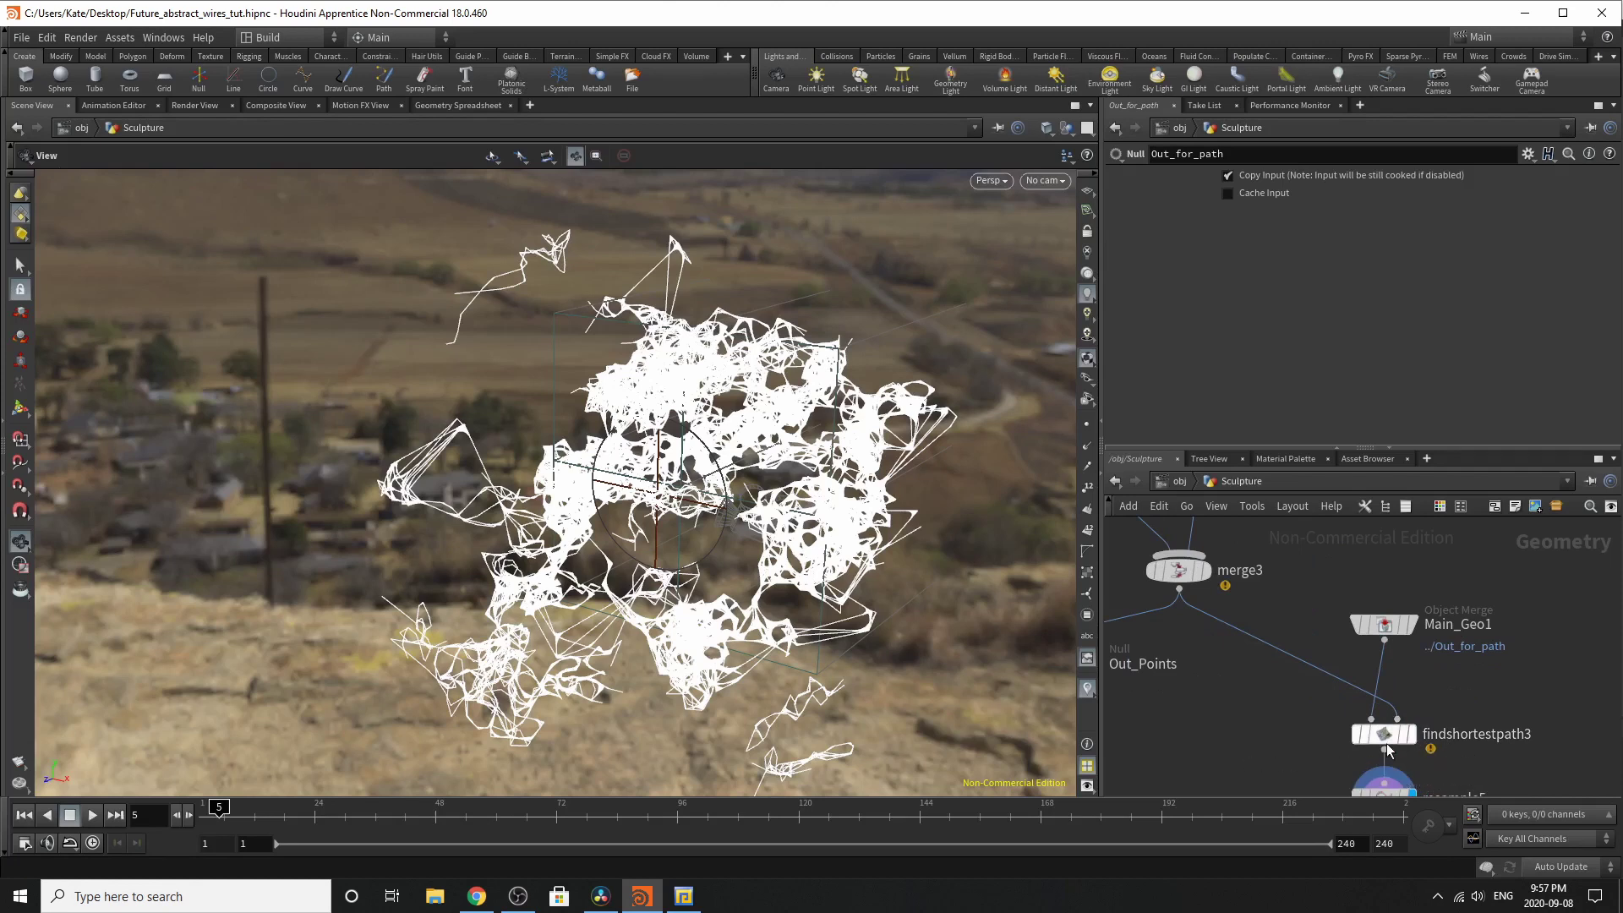
# Step: Review the parameters of findshortestpath3 and of the resample5 node below it
pyautogui.scroll(-4, 1437, 584)
pyautogui.scroll(5, 1420, 732)
pyautogui.scroll(-4, 1341, 726)
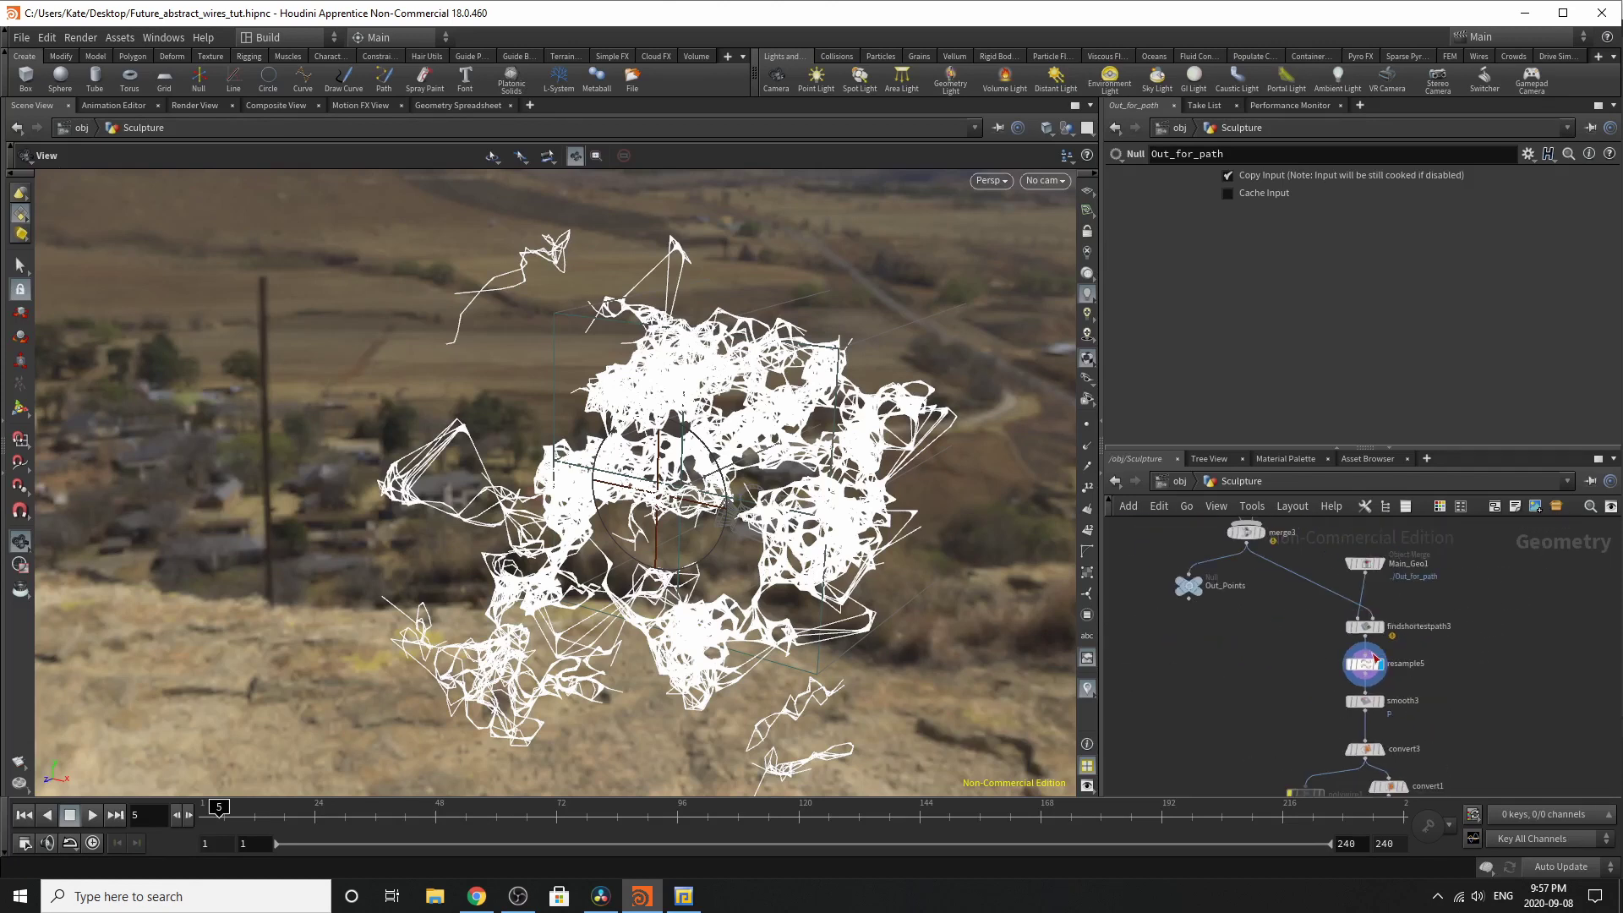
pyautogui.scroll(3, 1388, 629)
pyautogui.click(1345, 626)
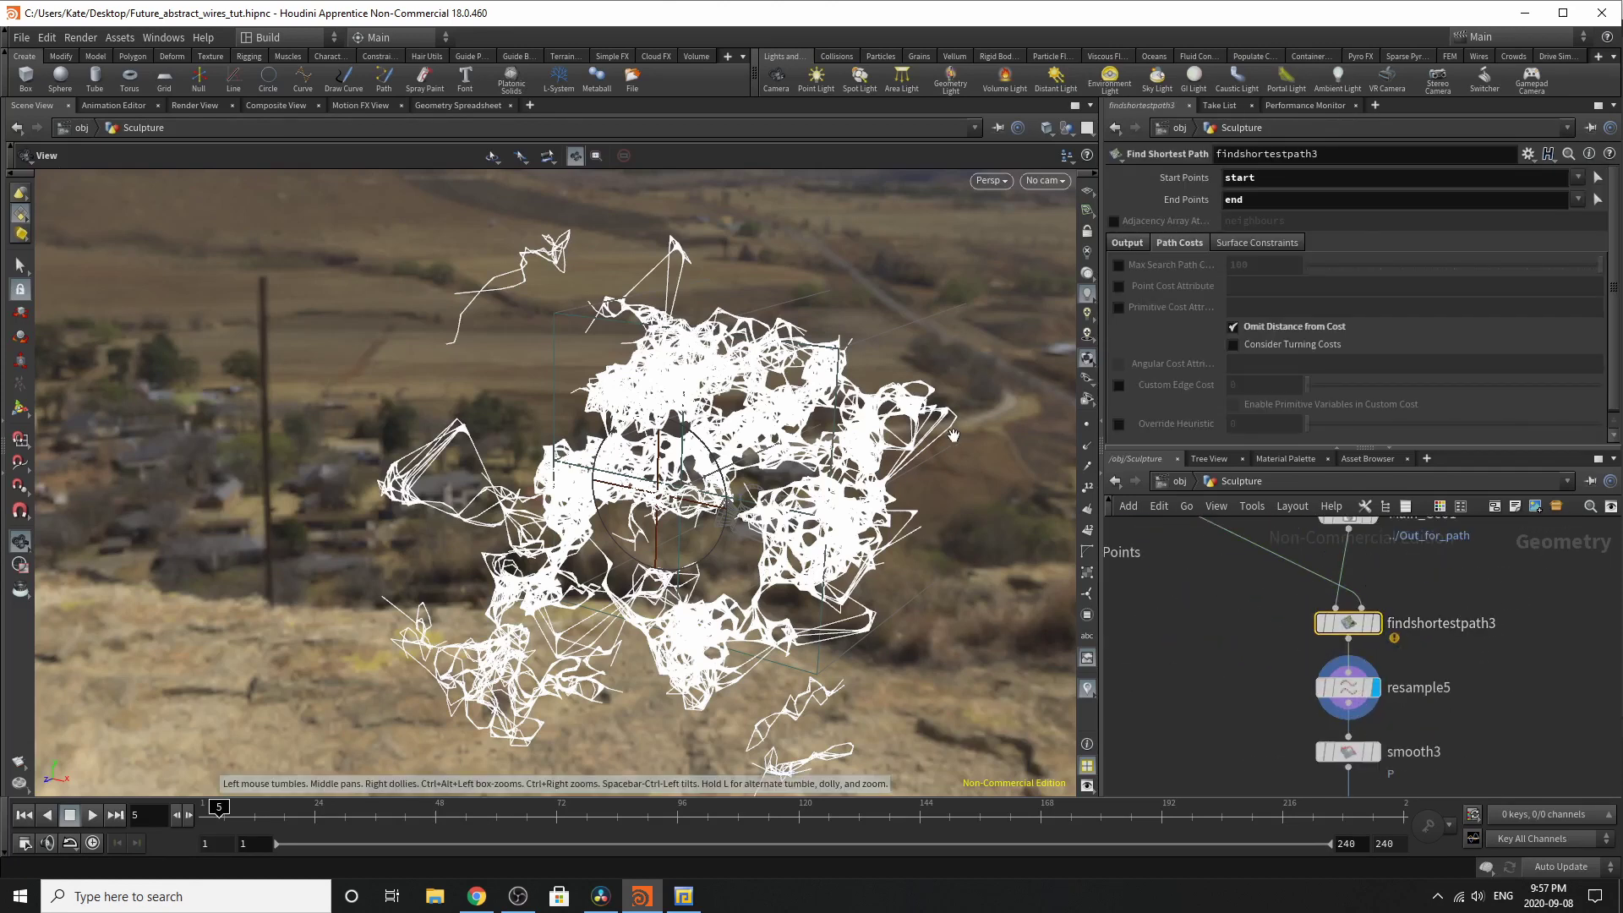
pyautogui.scroll(1, 1434, 732)
pyautogui.click(1324, 679)
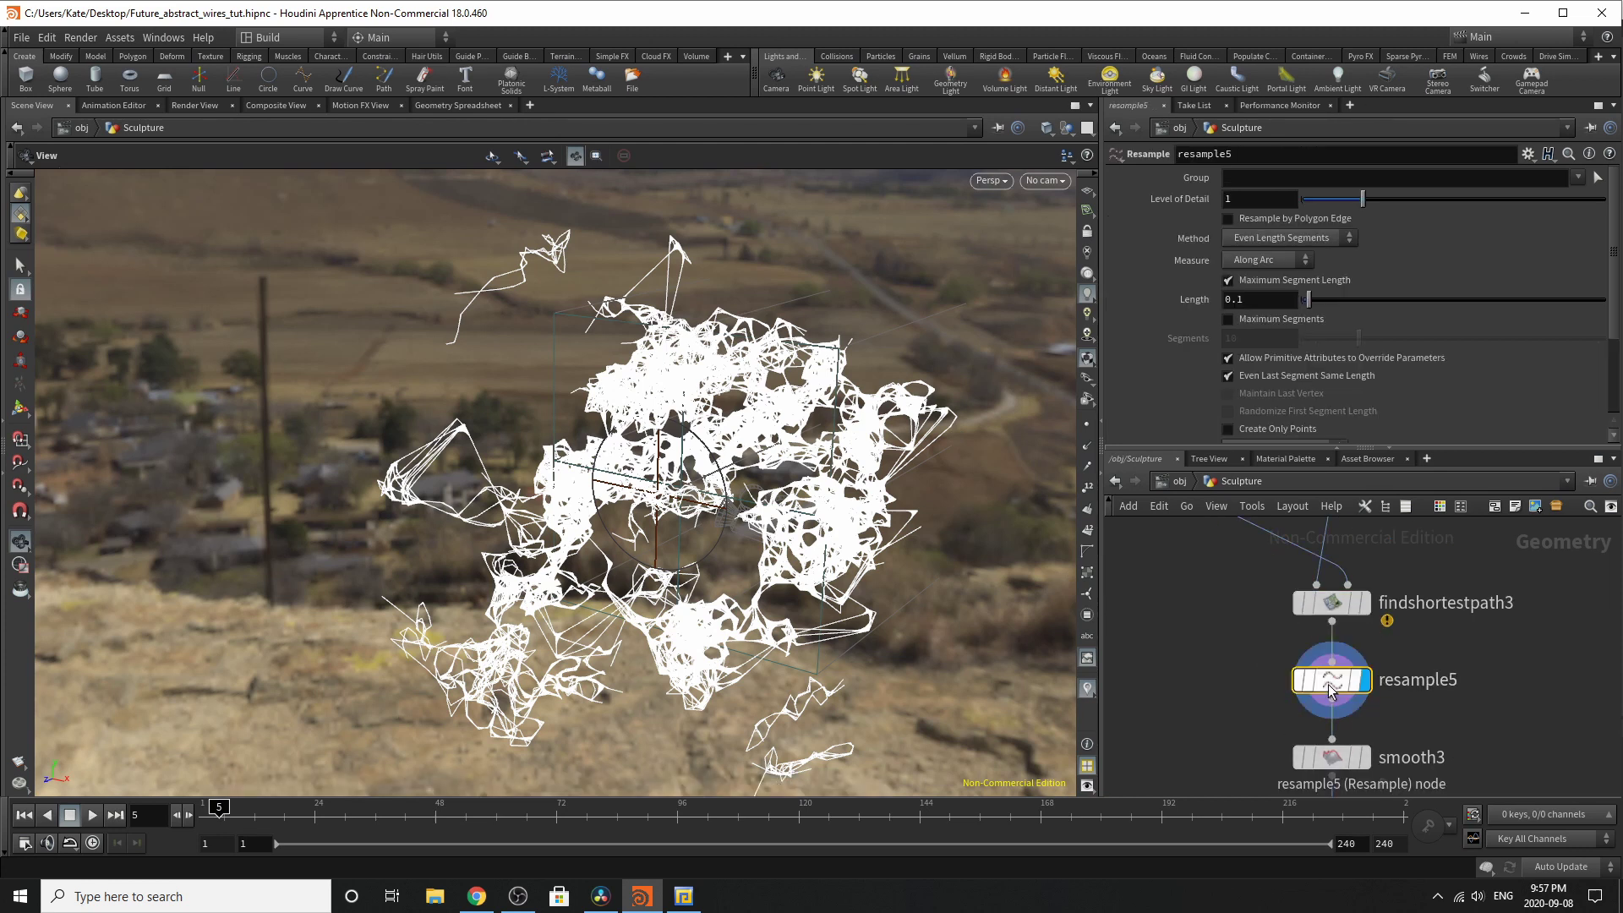
pyautogui.click(1096, 428)
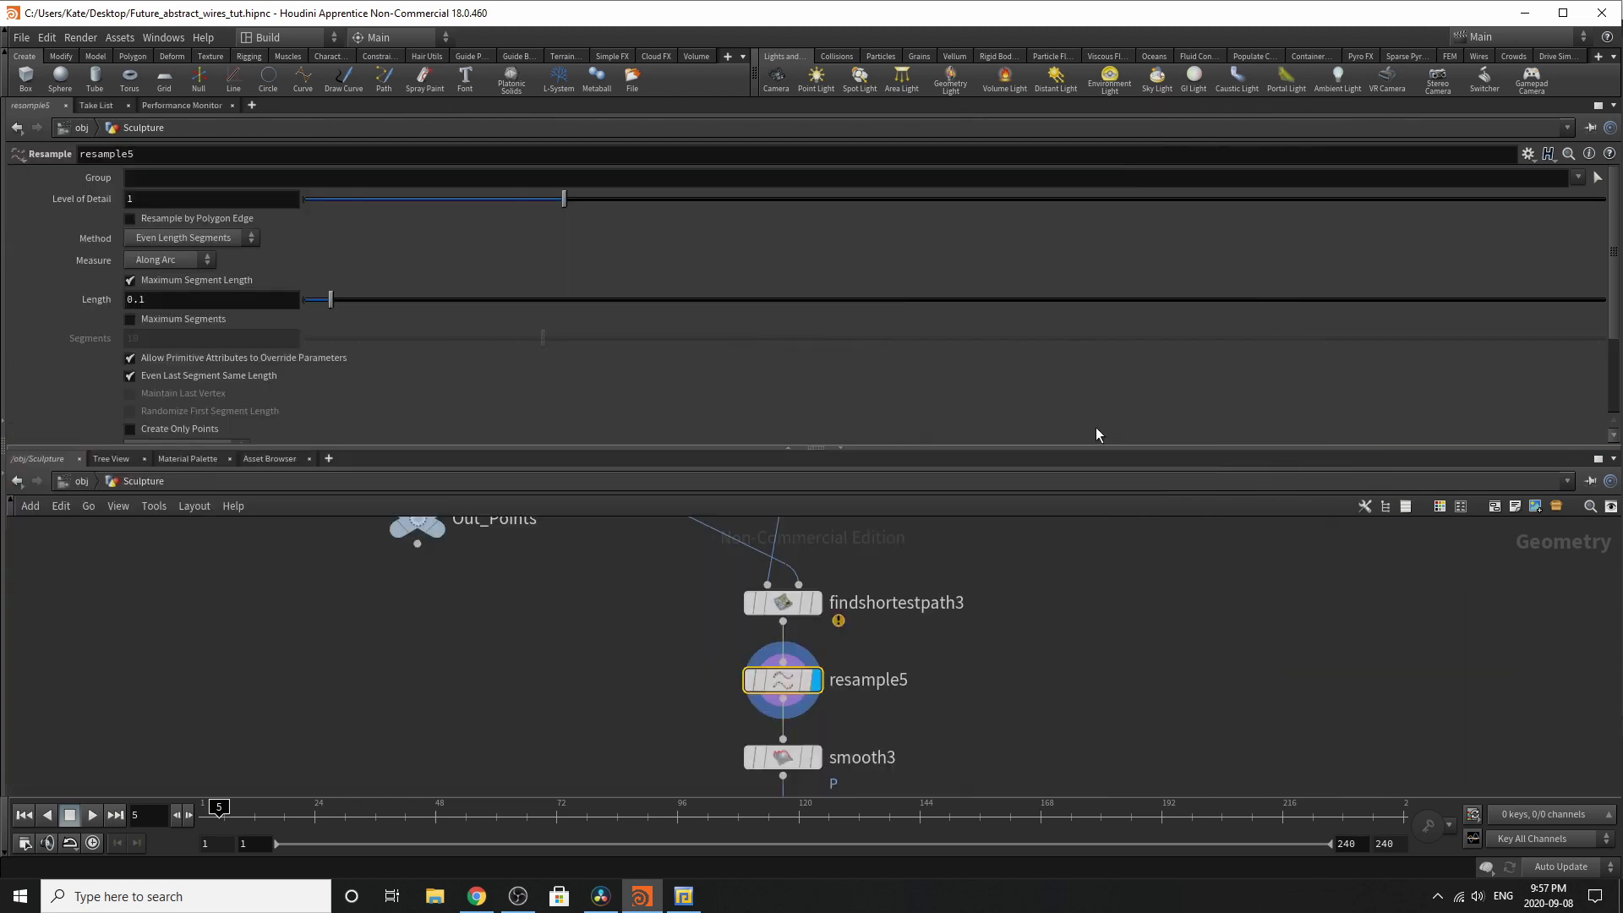
pyautogui.click(4, 470)
pyautogui.scroll(2, 1296, 651)
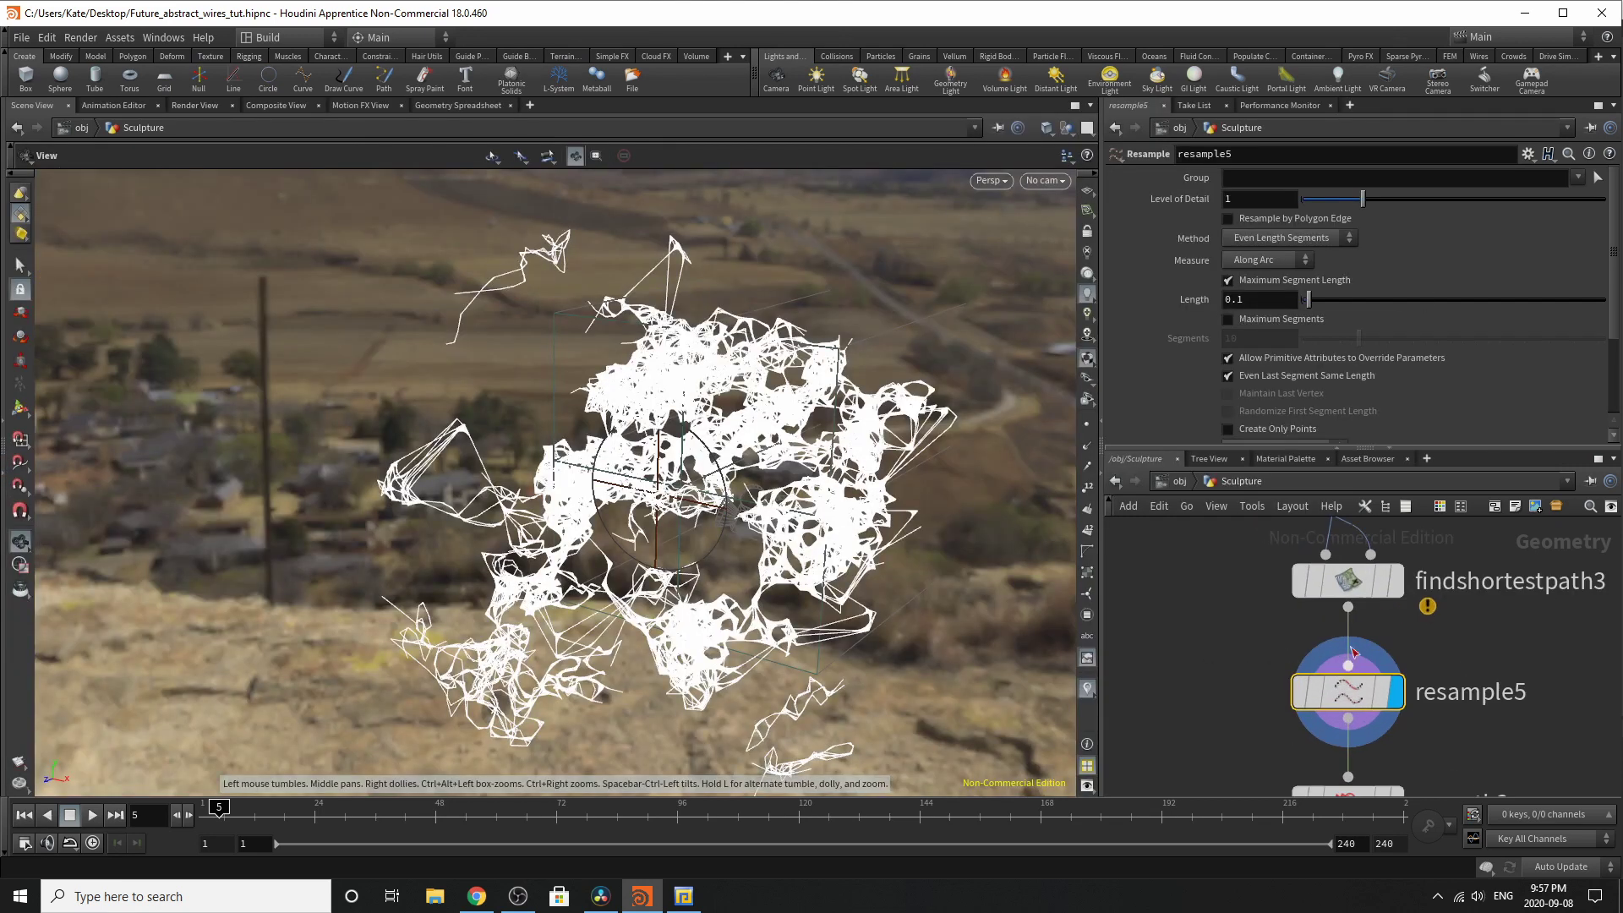
# Step: Select findshortestpath3, turn on point markers in the viewport and inspect the wire points up close
pyautogui.click(1344, 580)
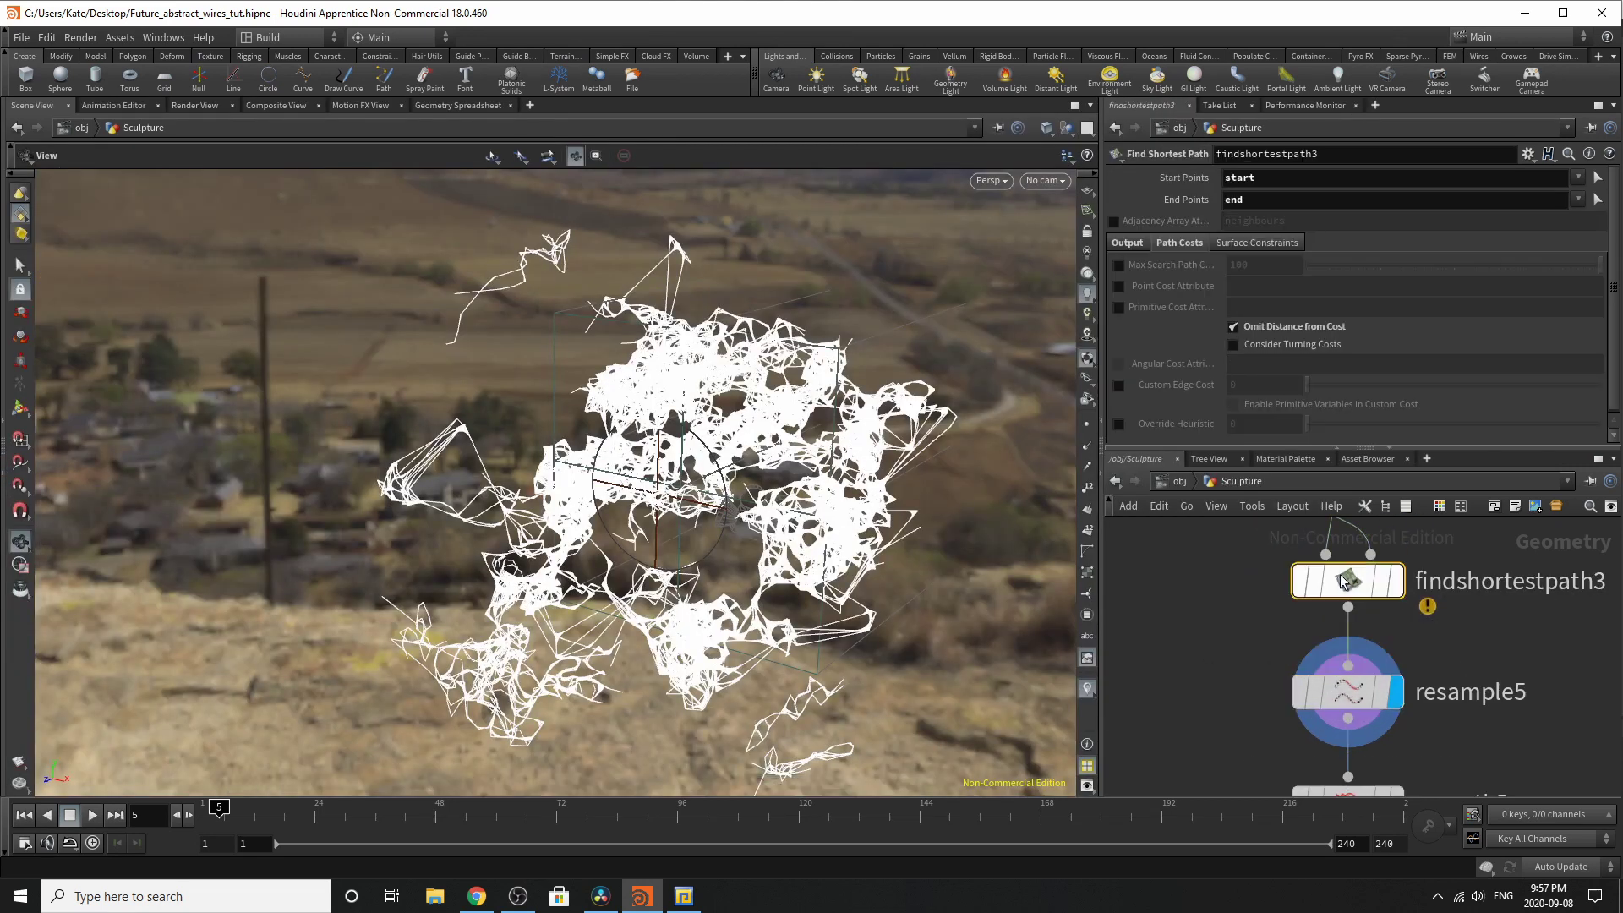
pyautogui.click(1087, 424)
pyautogui.scroll(2, 769, 463)
pyautogui.scroll(8, 784, 429)
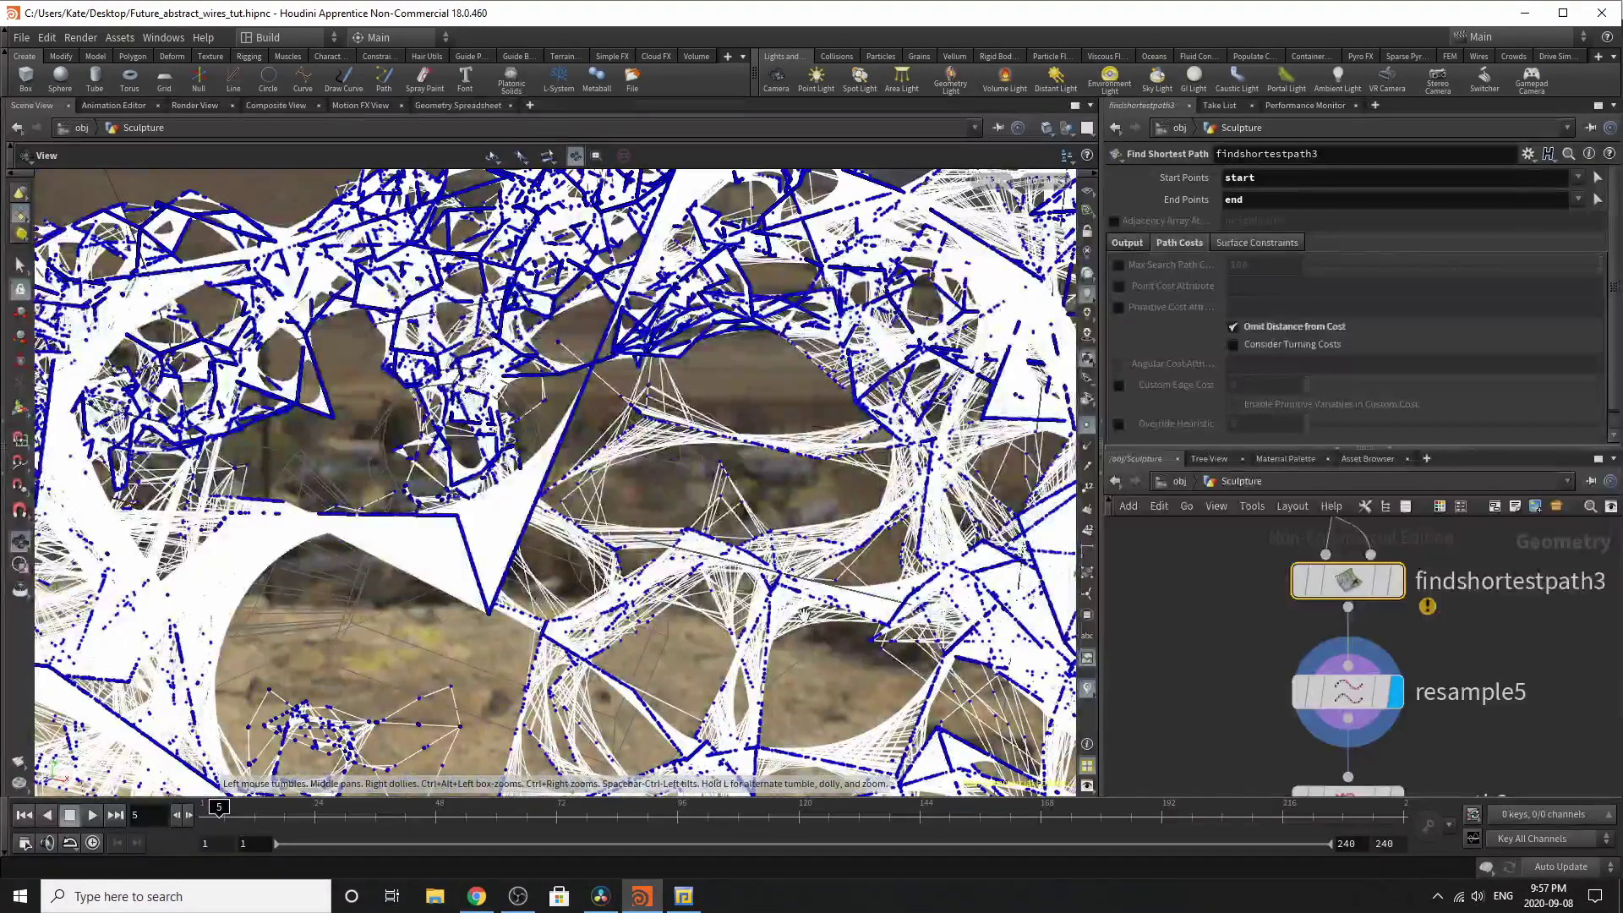
pyautogui.moveTo(804, 615); pyautogui.dragTo(811, 481)
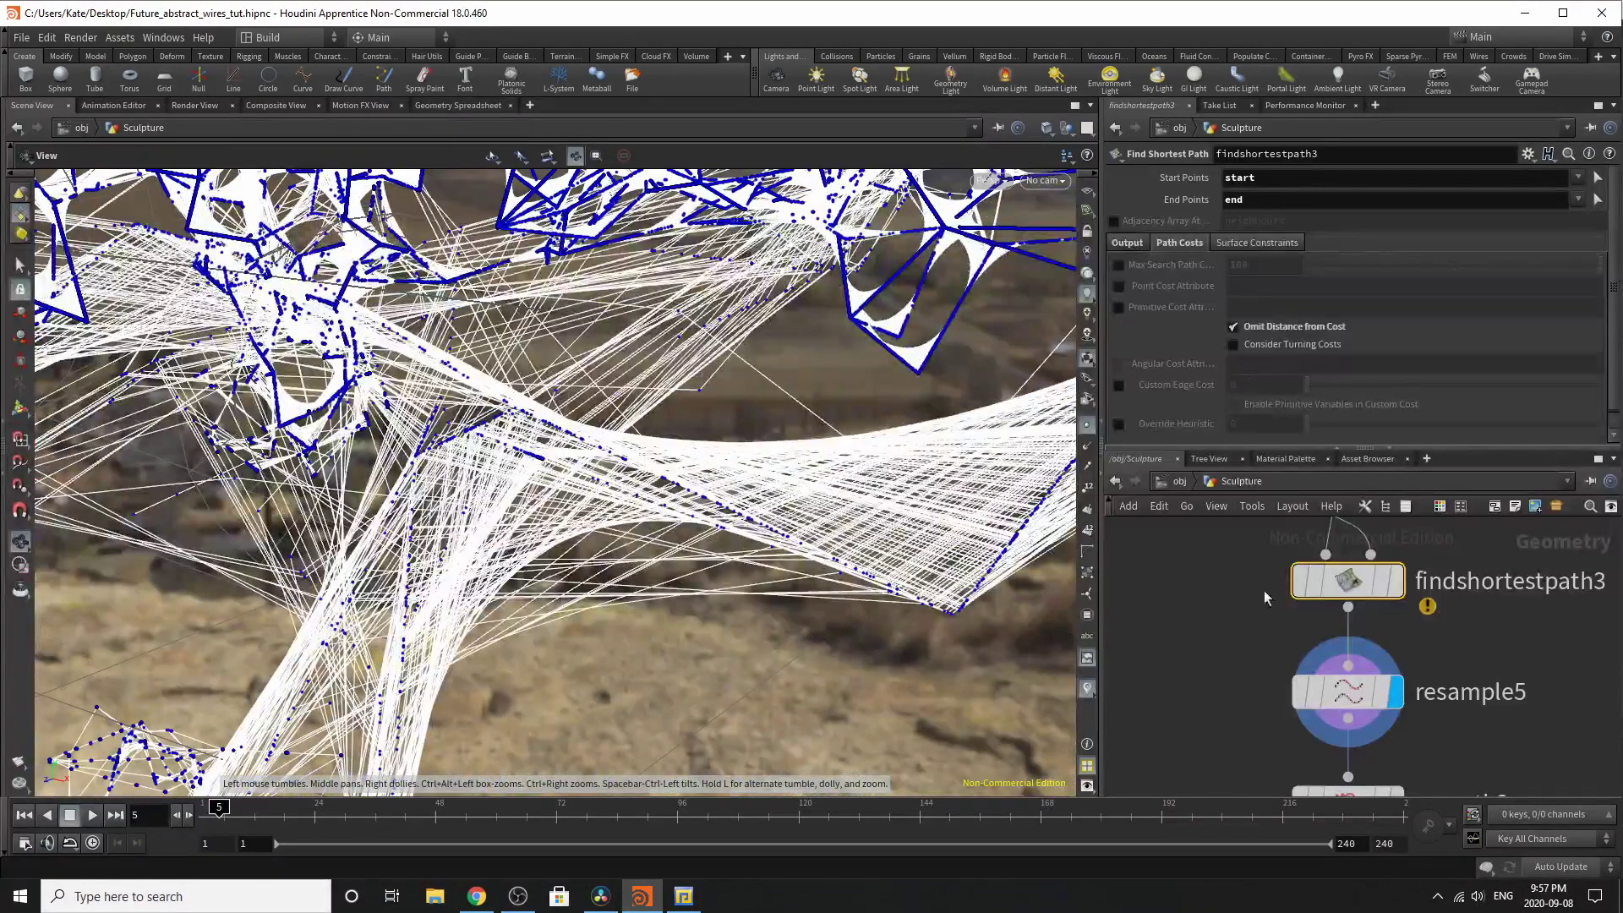
# Step: Compare the wire points of findshortestpath3 and resample5 by displaying each, and show the parameters of resample5
pyautogui.click(1396, 582)
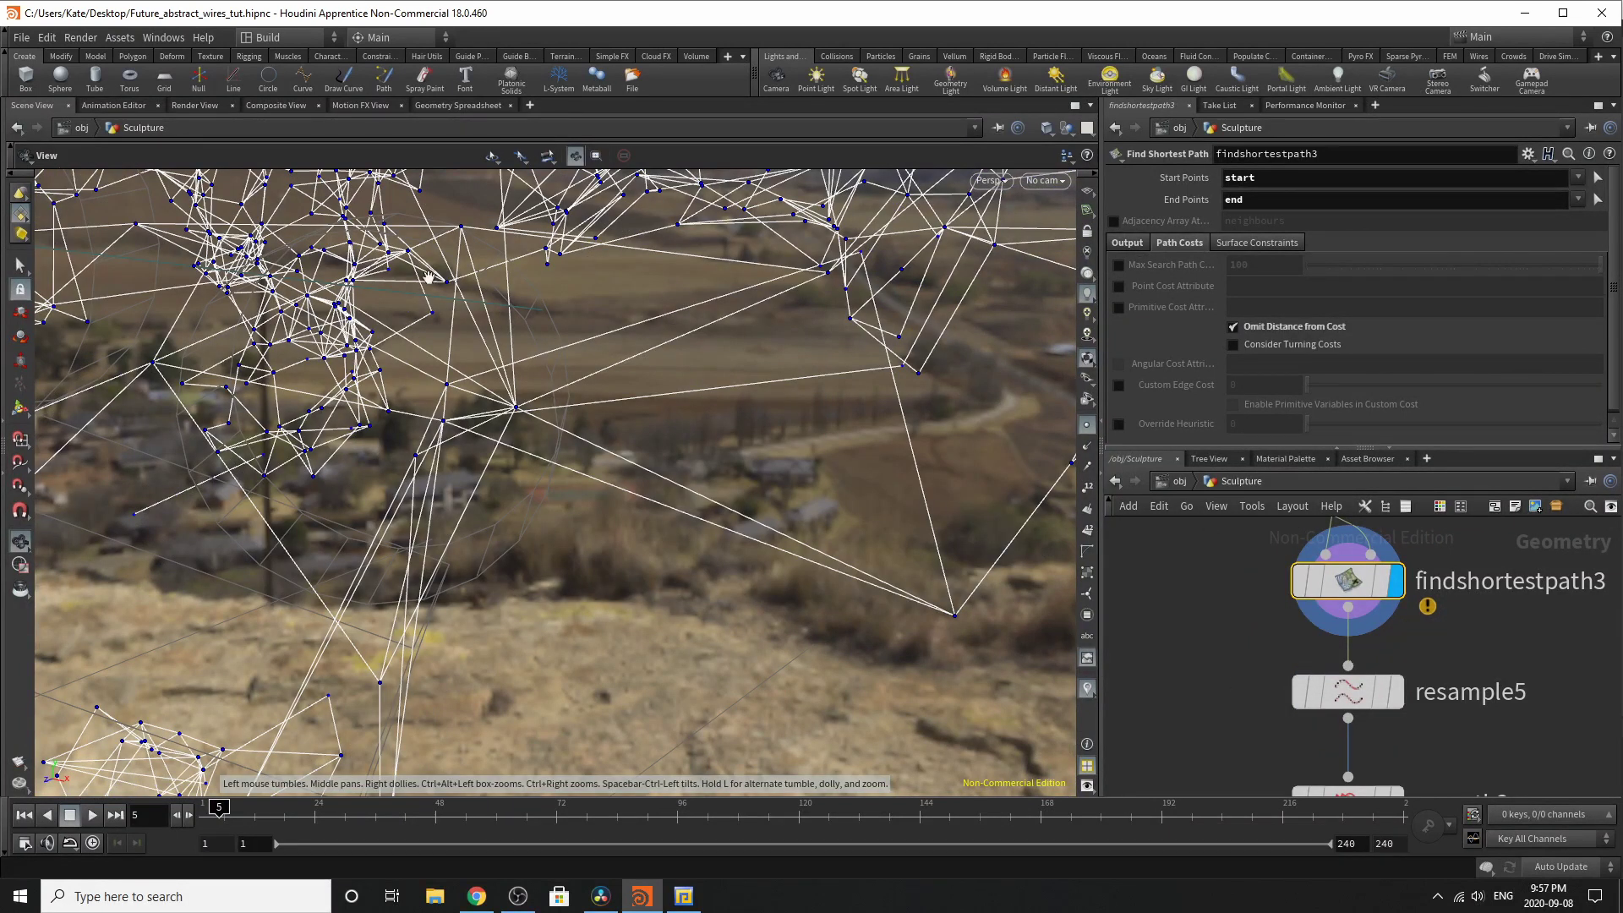
pyautogui.click(1396, 692)
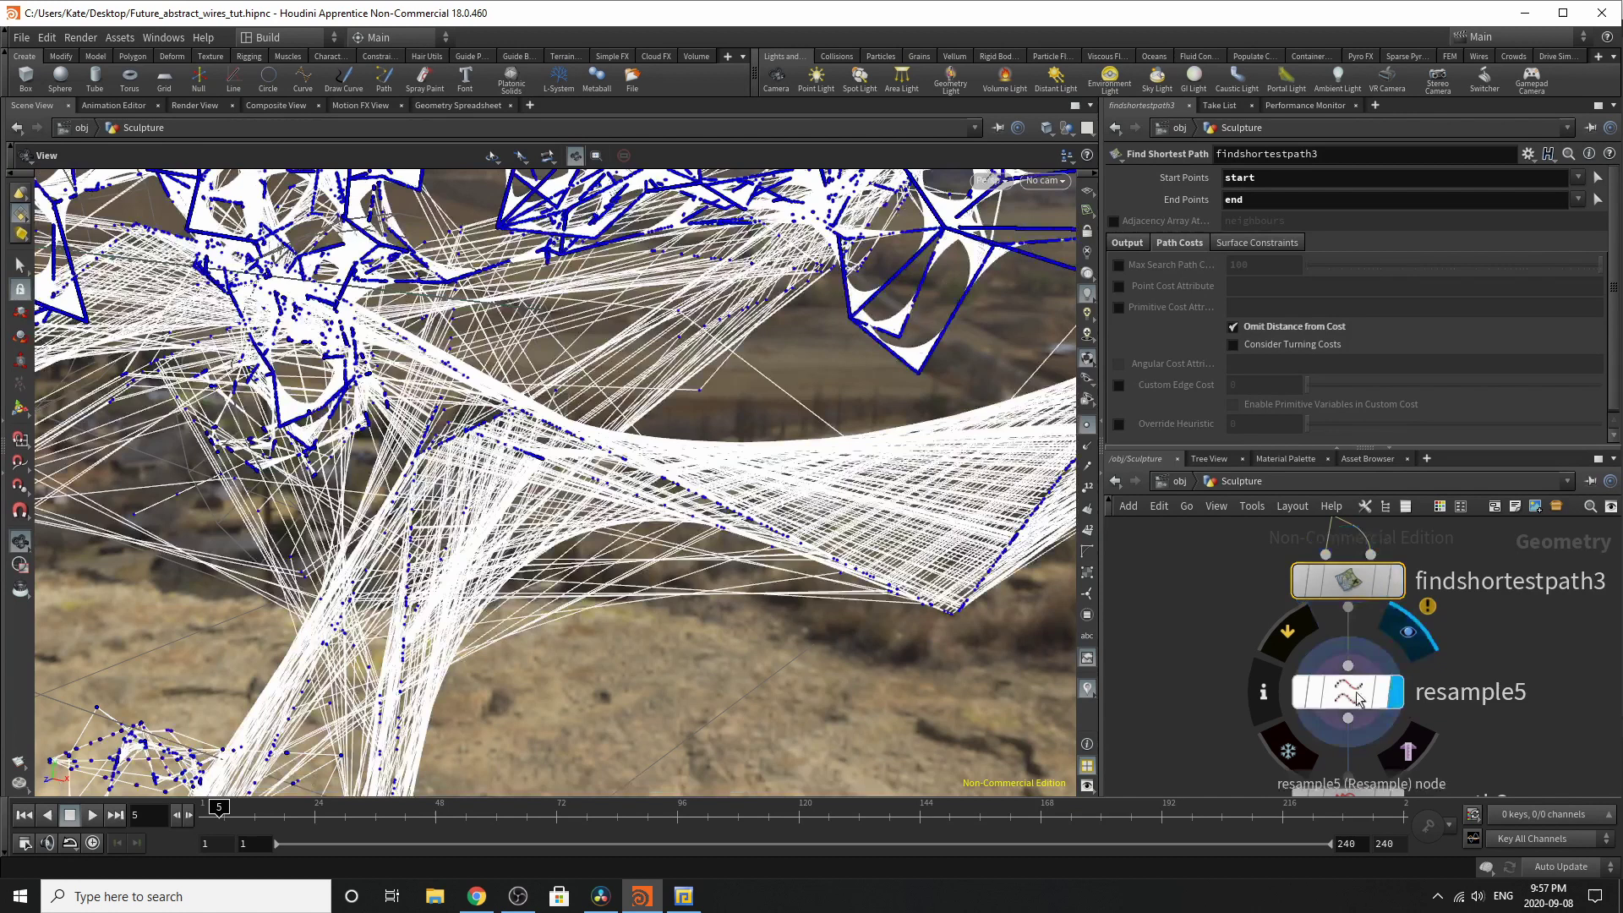
pyautogui.click(1349, 691)
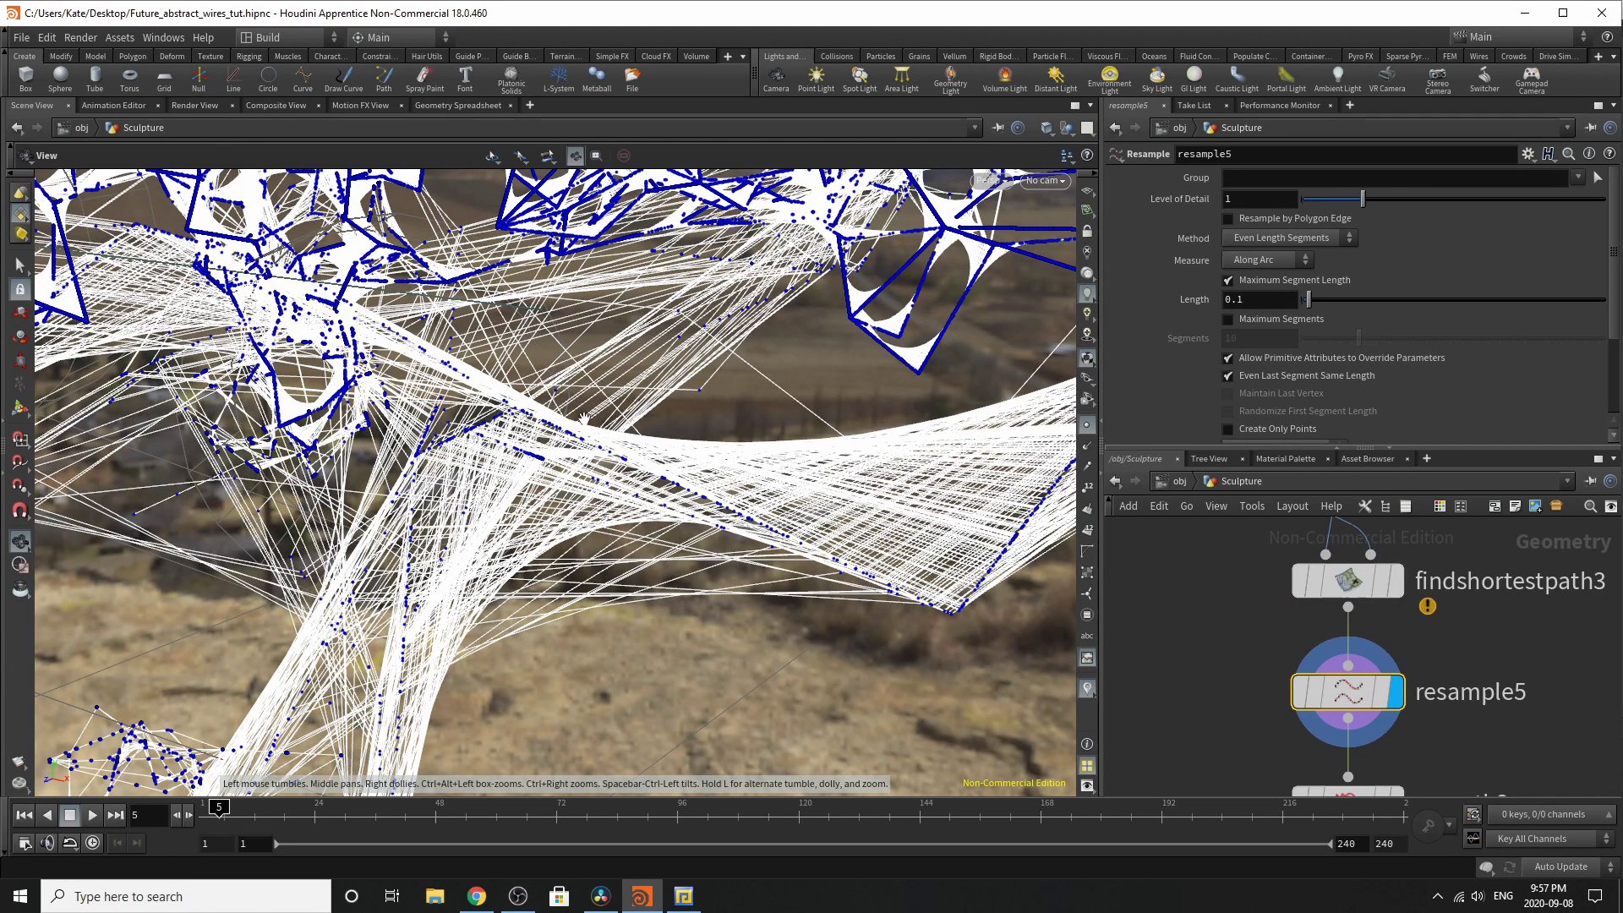
pyautogui.hotkey('space', 'g')
pyautogui.moveTo(500, 471); pyautogui.dragTo(933, 419, button='right')
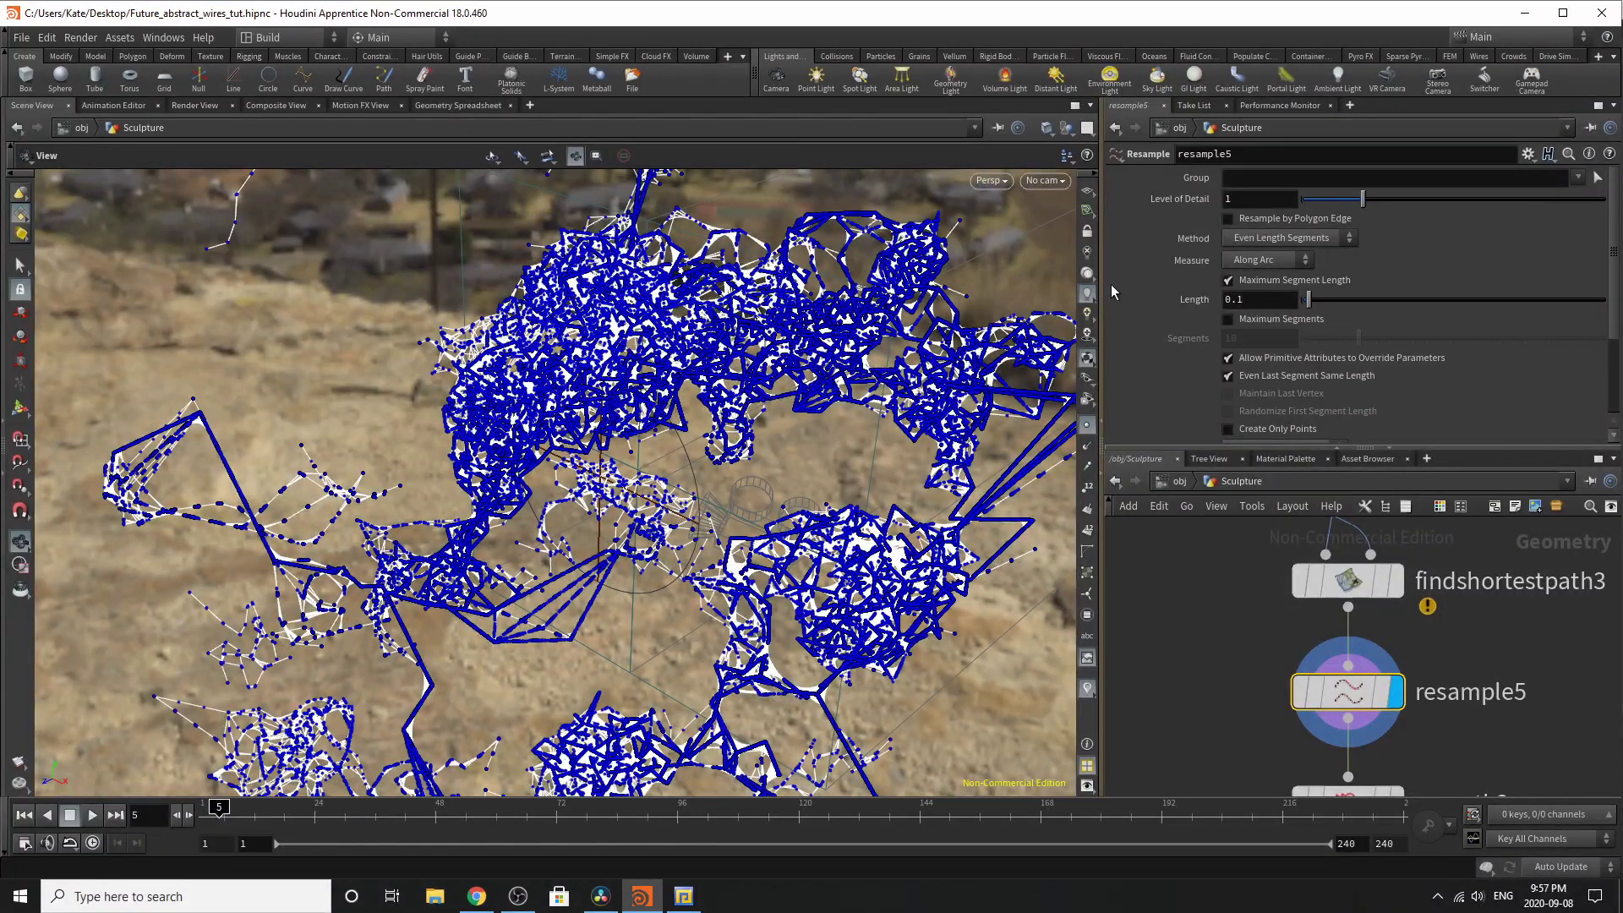
# Step: Display the smooth3 node and show its parameters
pyautogui.scroll(-4, 1369, 570)
pyautogui.scroll(3, 1385, 756)
pyautogui.click(1343, 645)
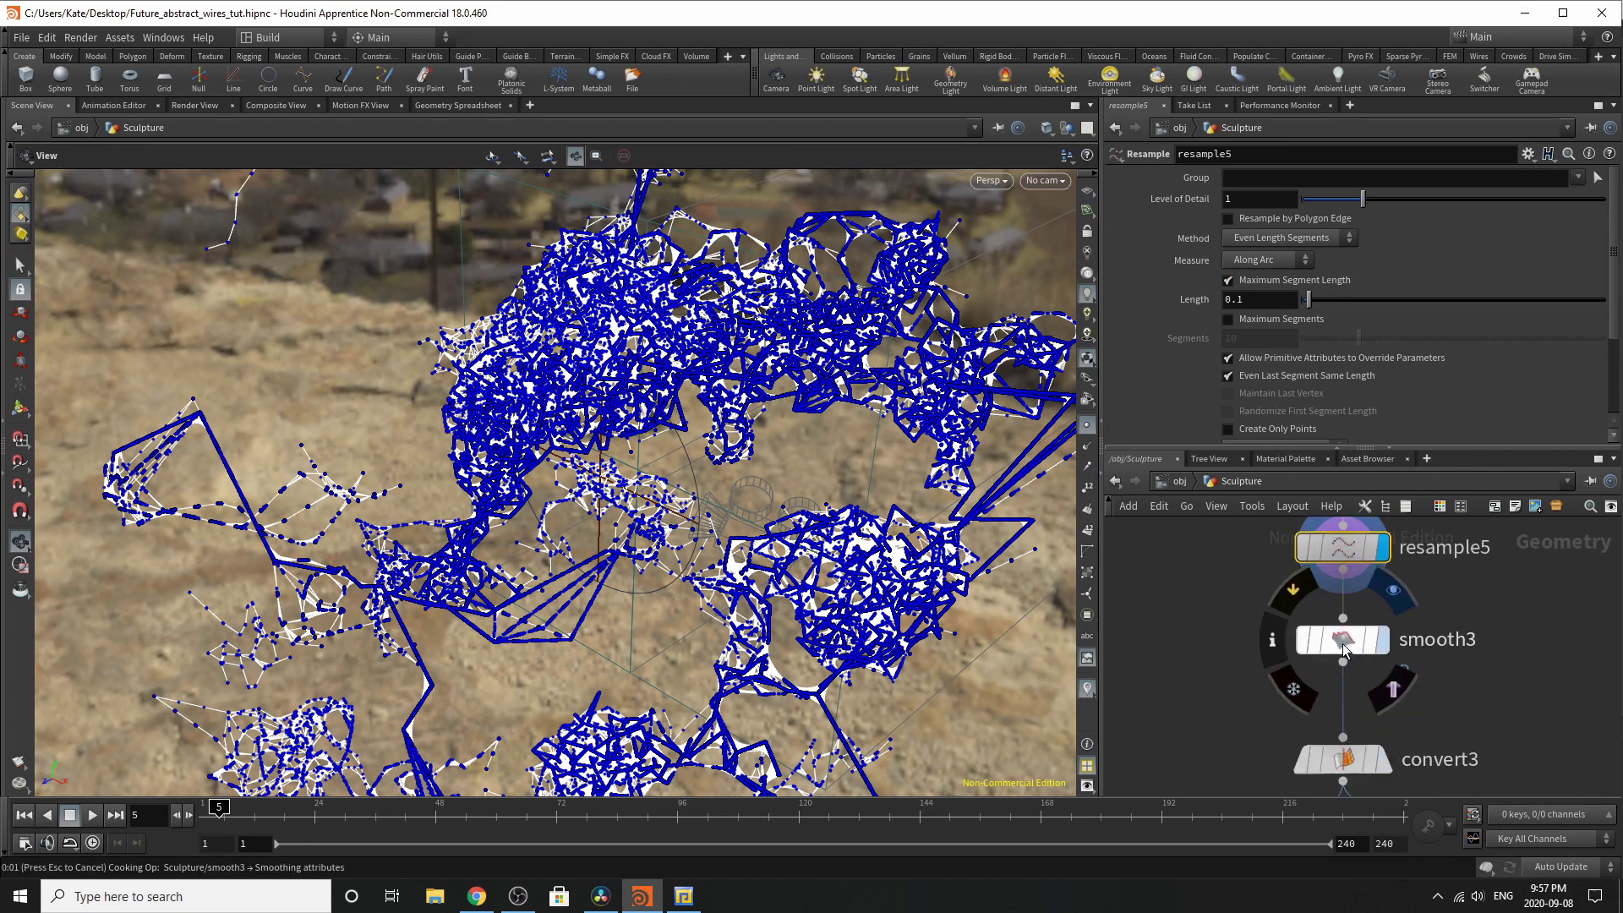
pyautogui.click(1383, 640)
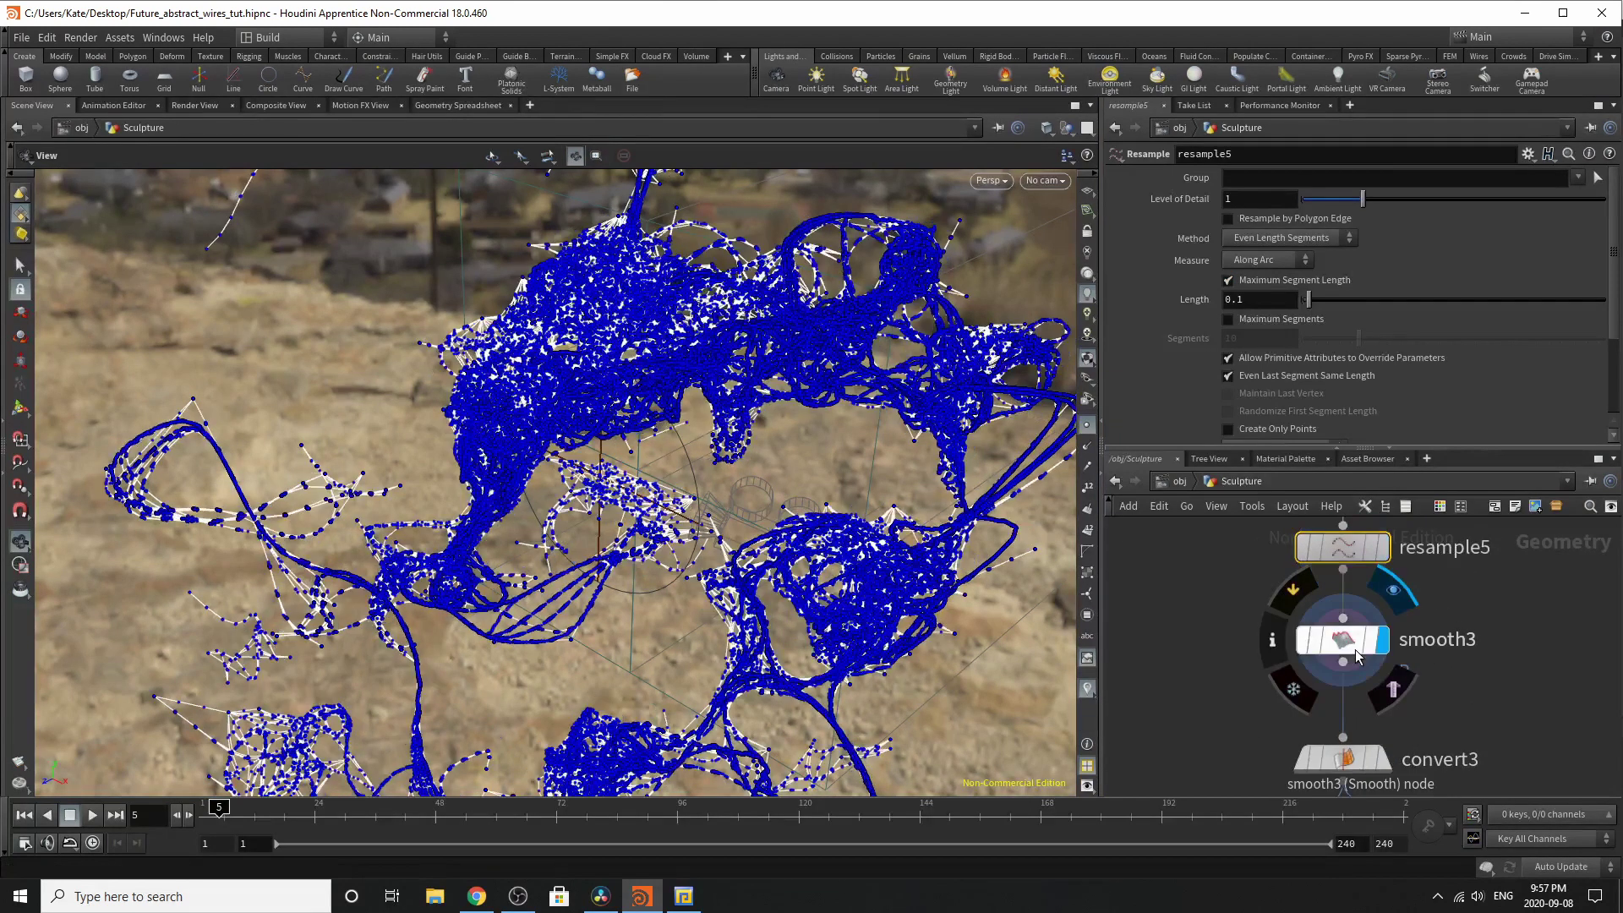
pyautogui.click(1344, 640)
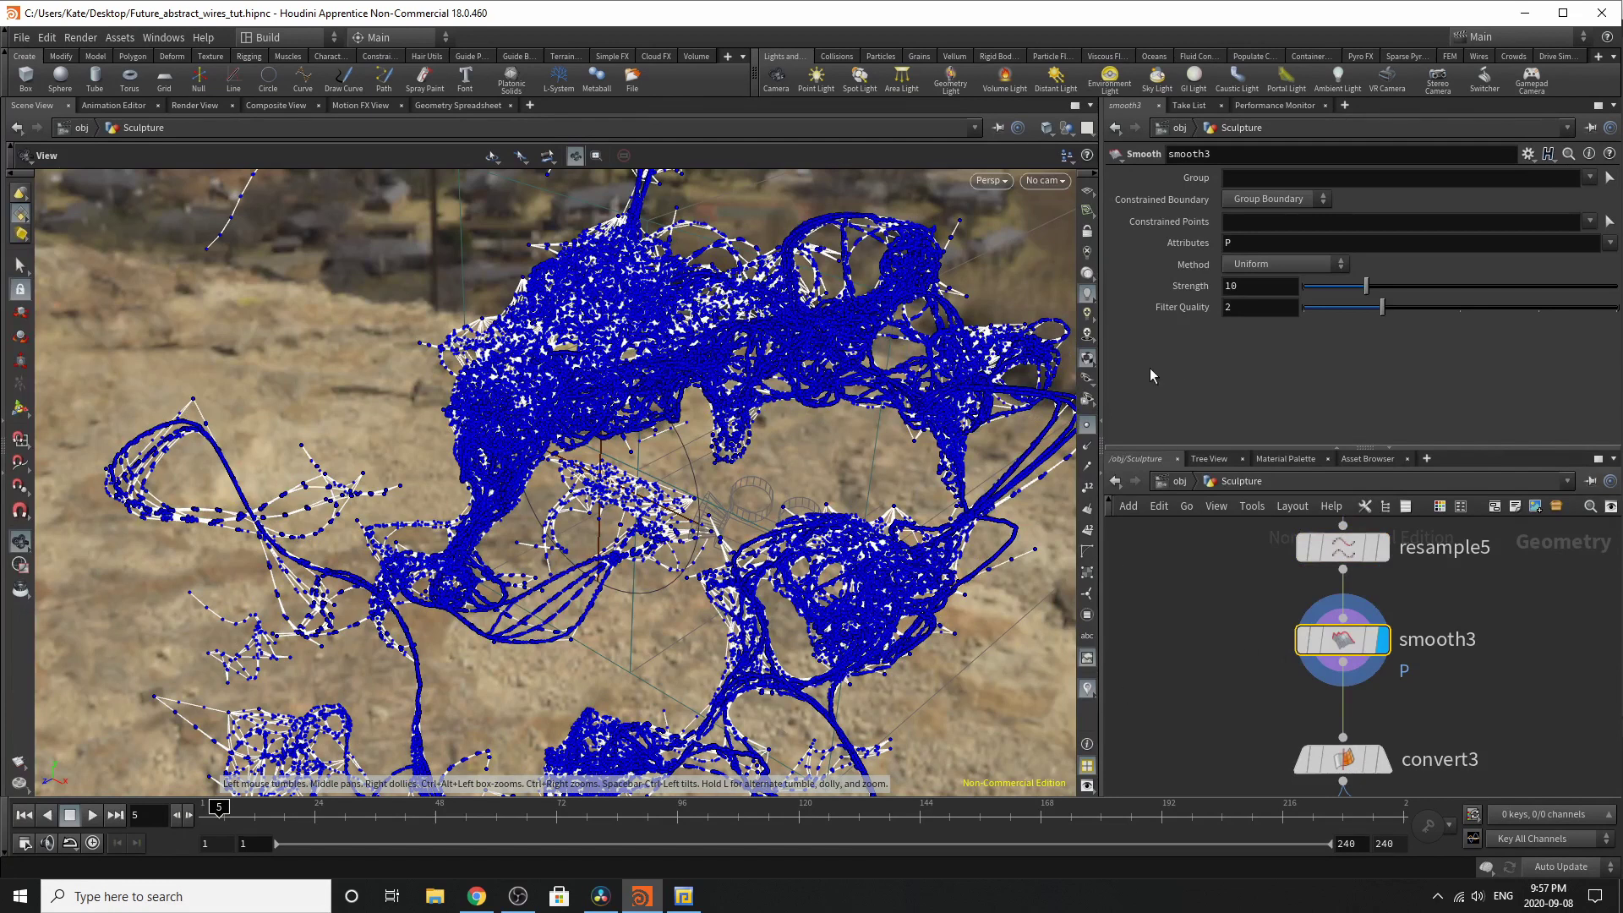
# Step: Turn off point markers and inspect the smoothed wires from other angles
pyautogui.click(1088, 425)
pyautogui.moveTo(777, 562); pyautogui.dragTo(504, 618, button='right')
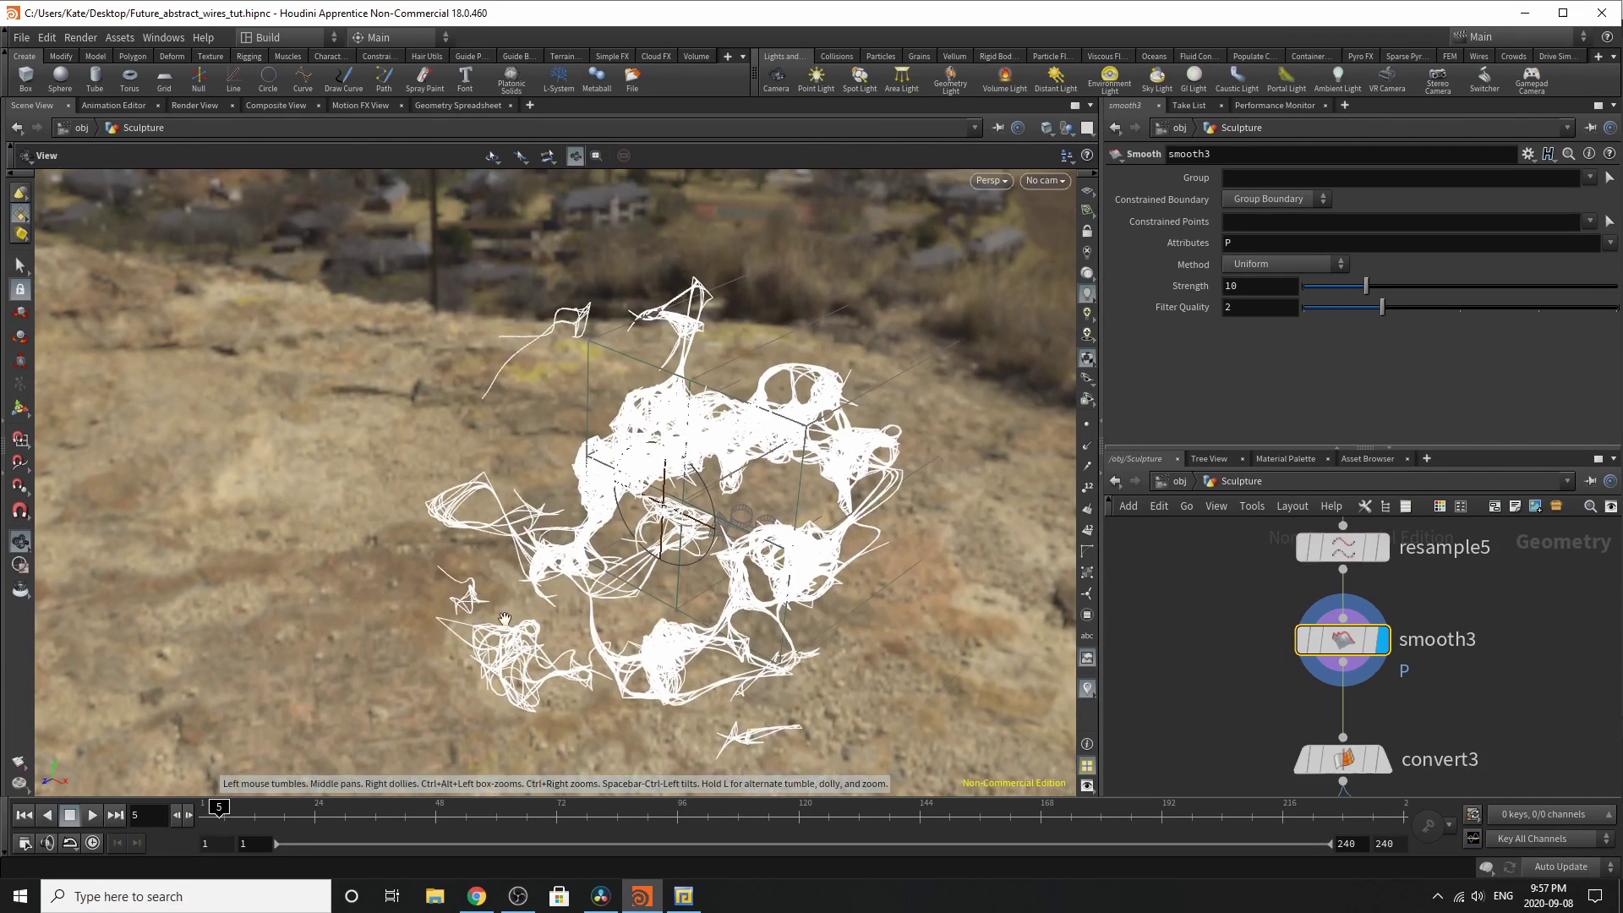
pyautogui.moveTo(505, 618)
pyautogui.mouseDown()
pyautogui.moveTo(548, 686)
pyautogui.moveTo(575, 558)
pyautogui.mouseUp()
pyautogui.moveTo(576, 558); pyautogui.dragTo(811, 524, button='right')
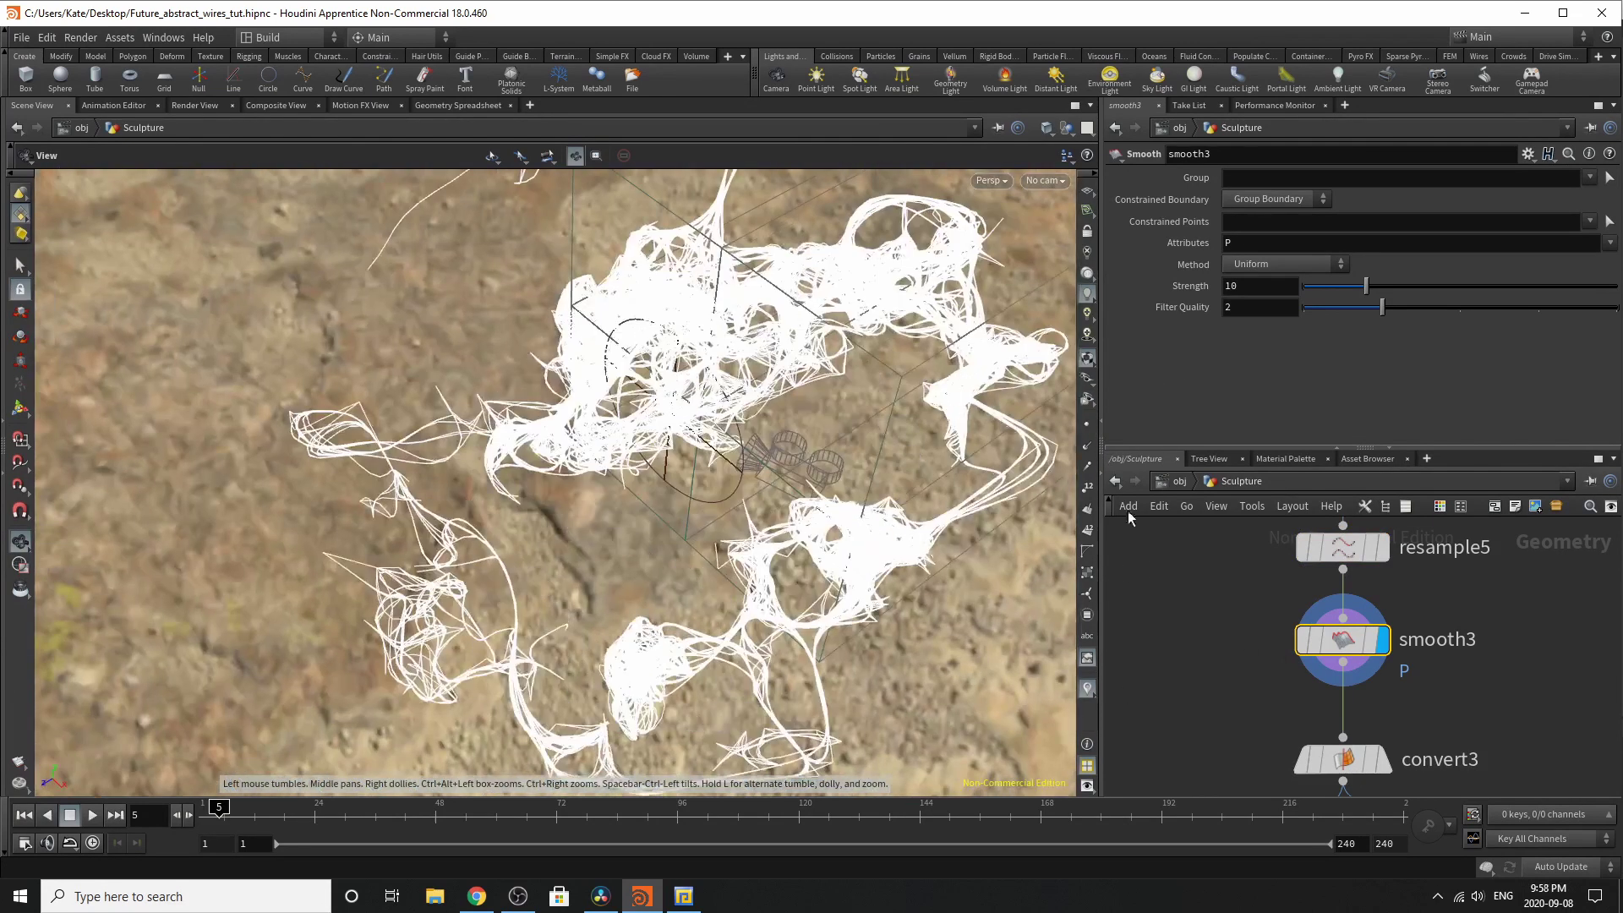
# Step: Compare the wires before and after smoothing by displaying resample5 and smooth3 in turn, and bring convert3 into view
pyautogui.click(1383, 547)
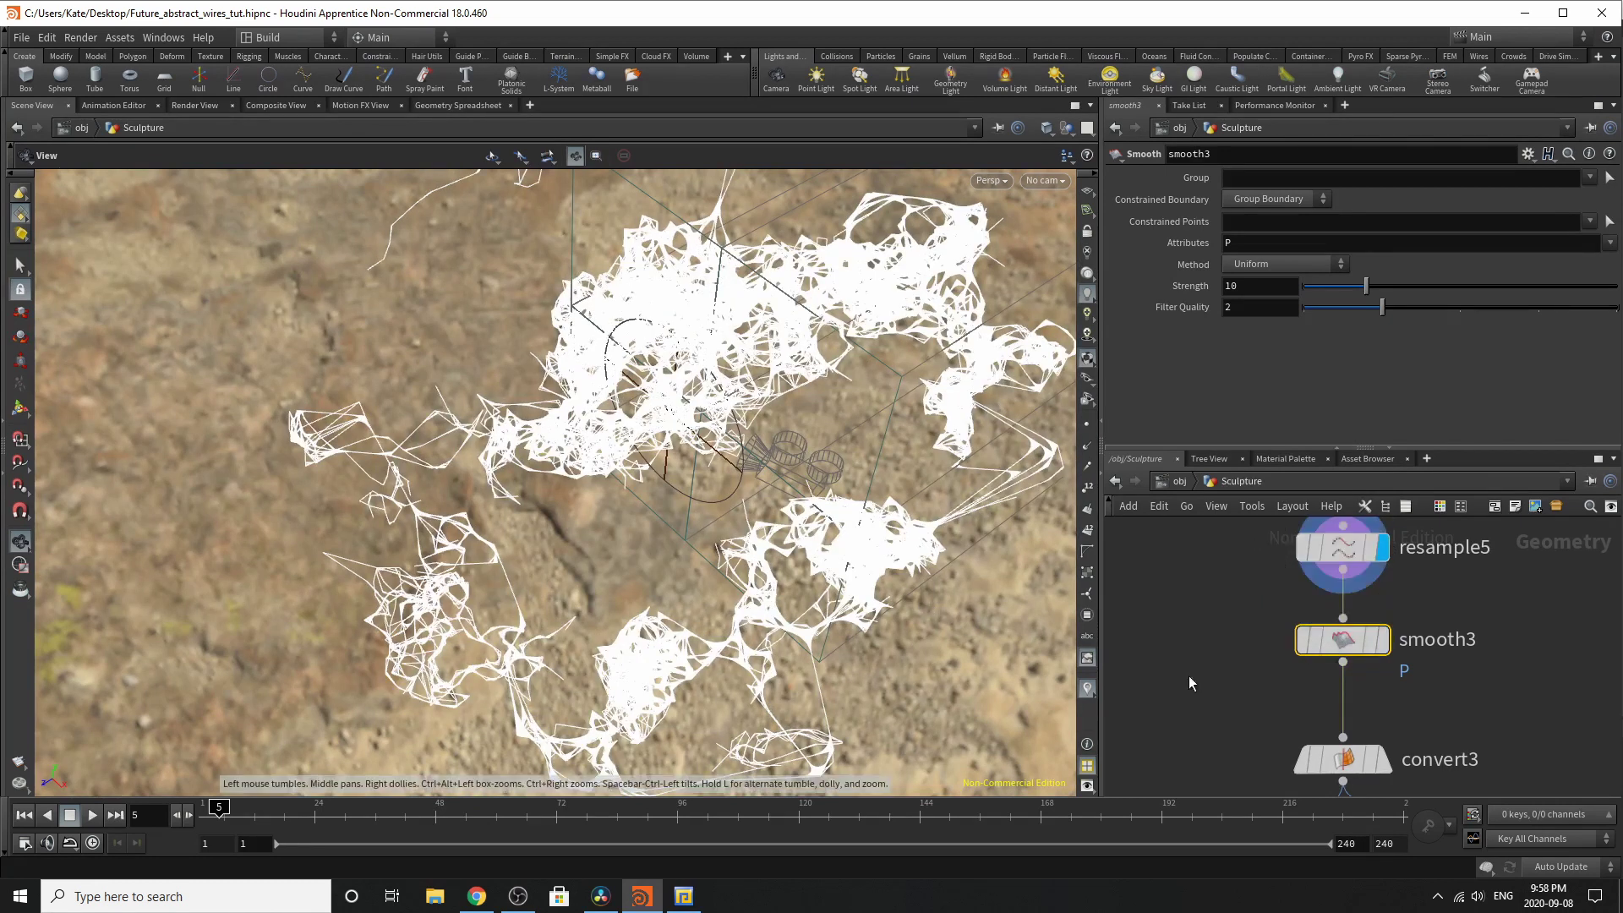
pyautogui.click(1383, 640)
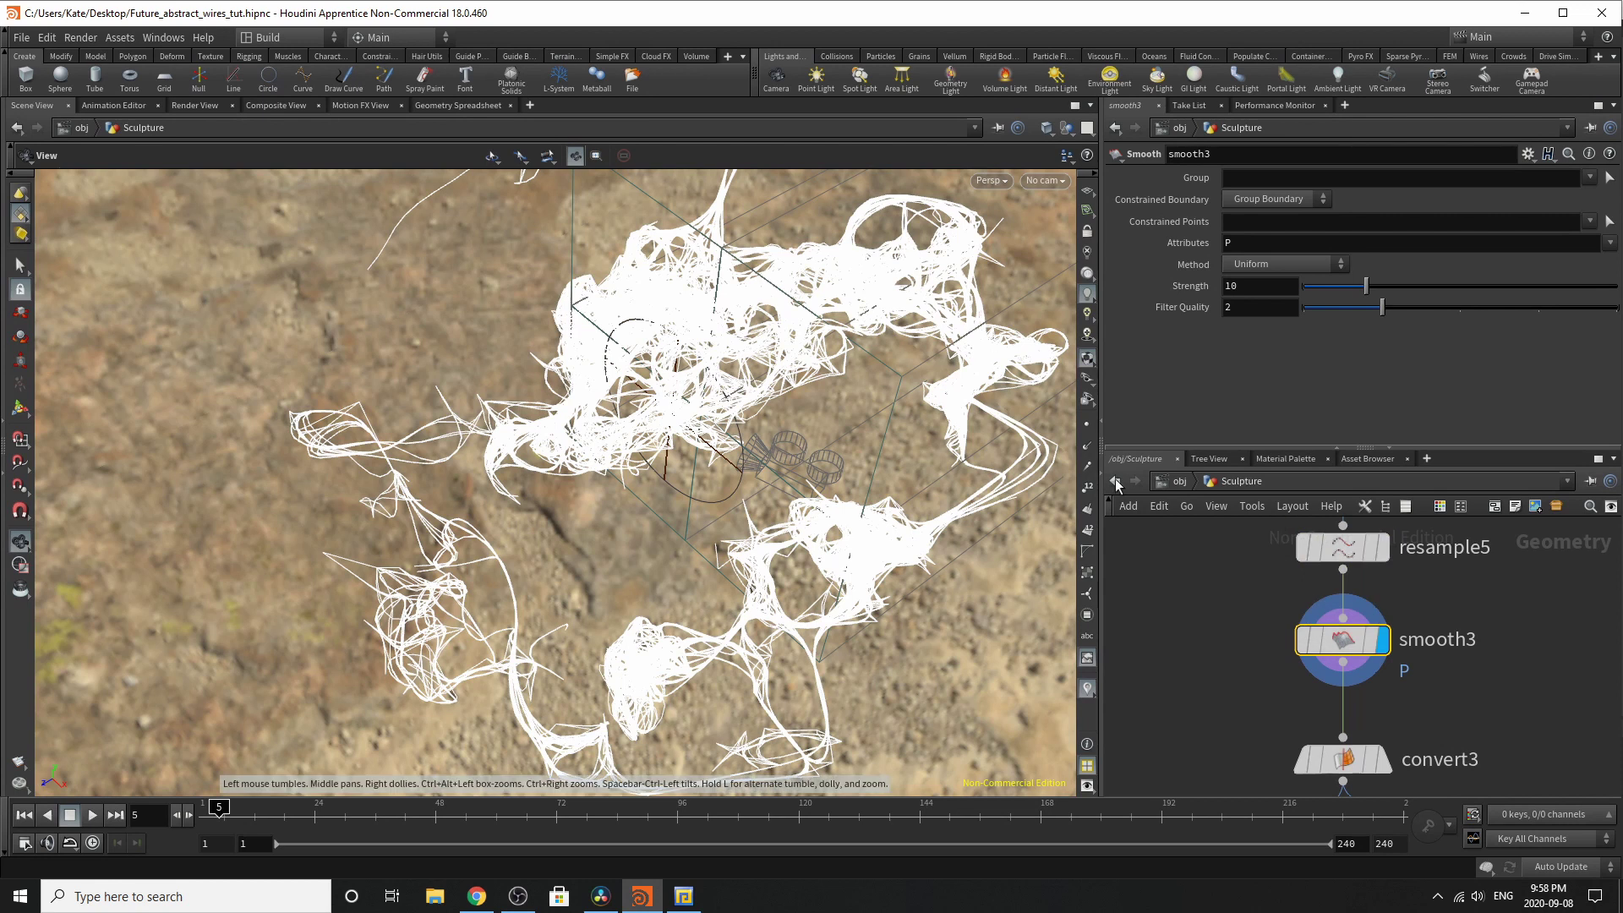
pyautogui.moveTo(1408, 736); pyautogui.dragTo(1436, 628, button='middle')
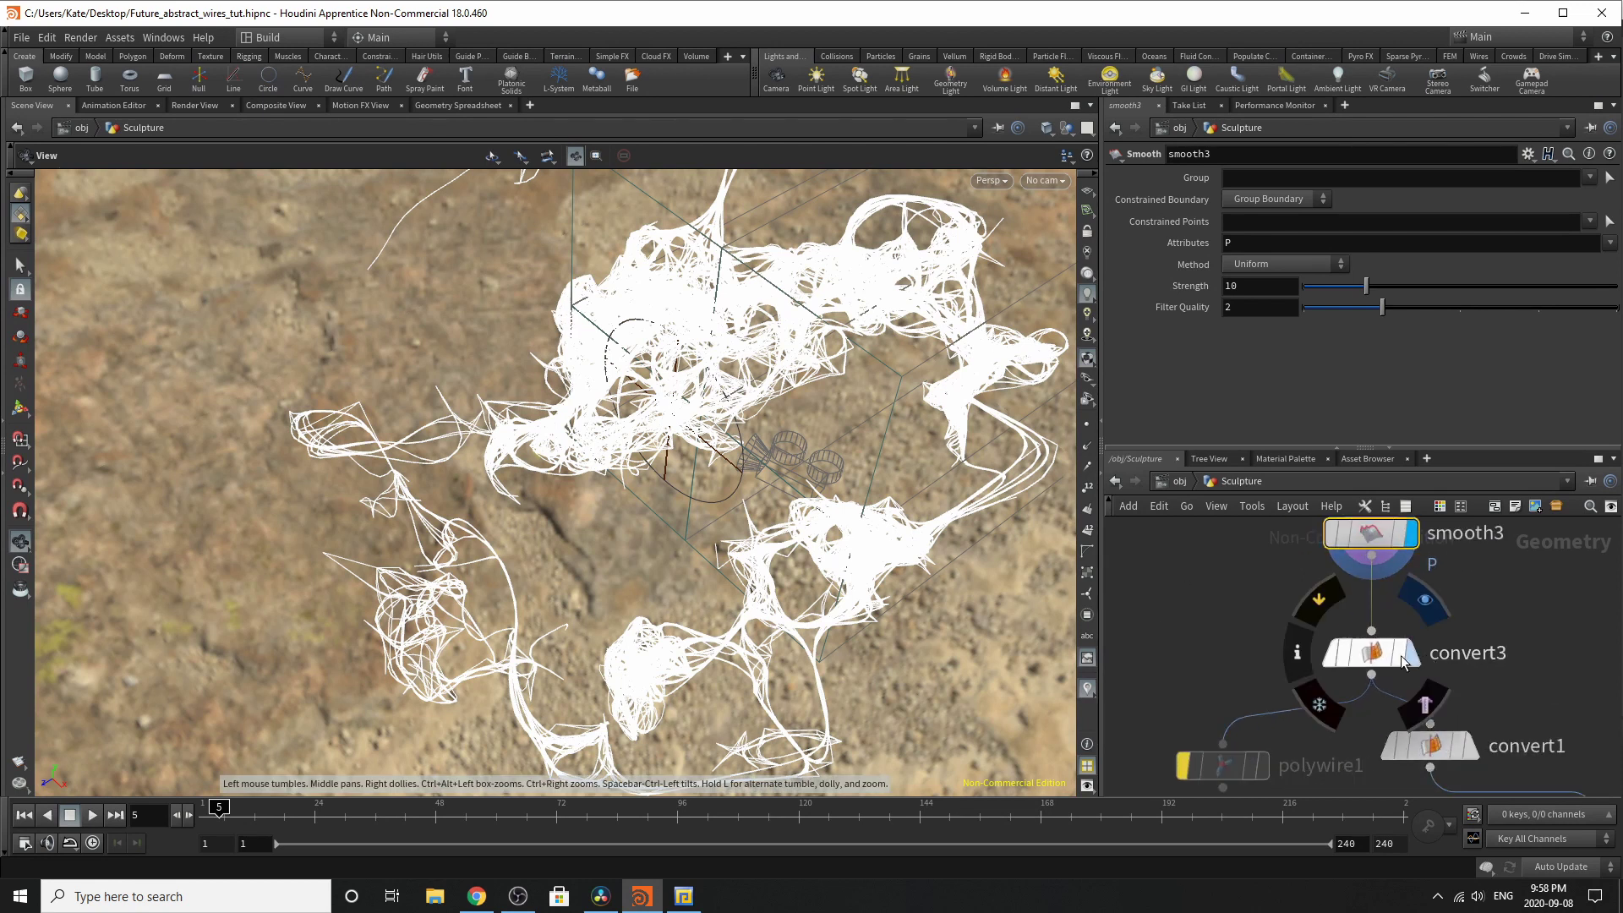
# Step: Display the convert3 and convert1 nodes in turn, showing the parameters of each
pyautogui.click(1374, 660)
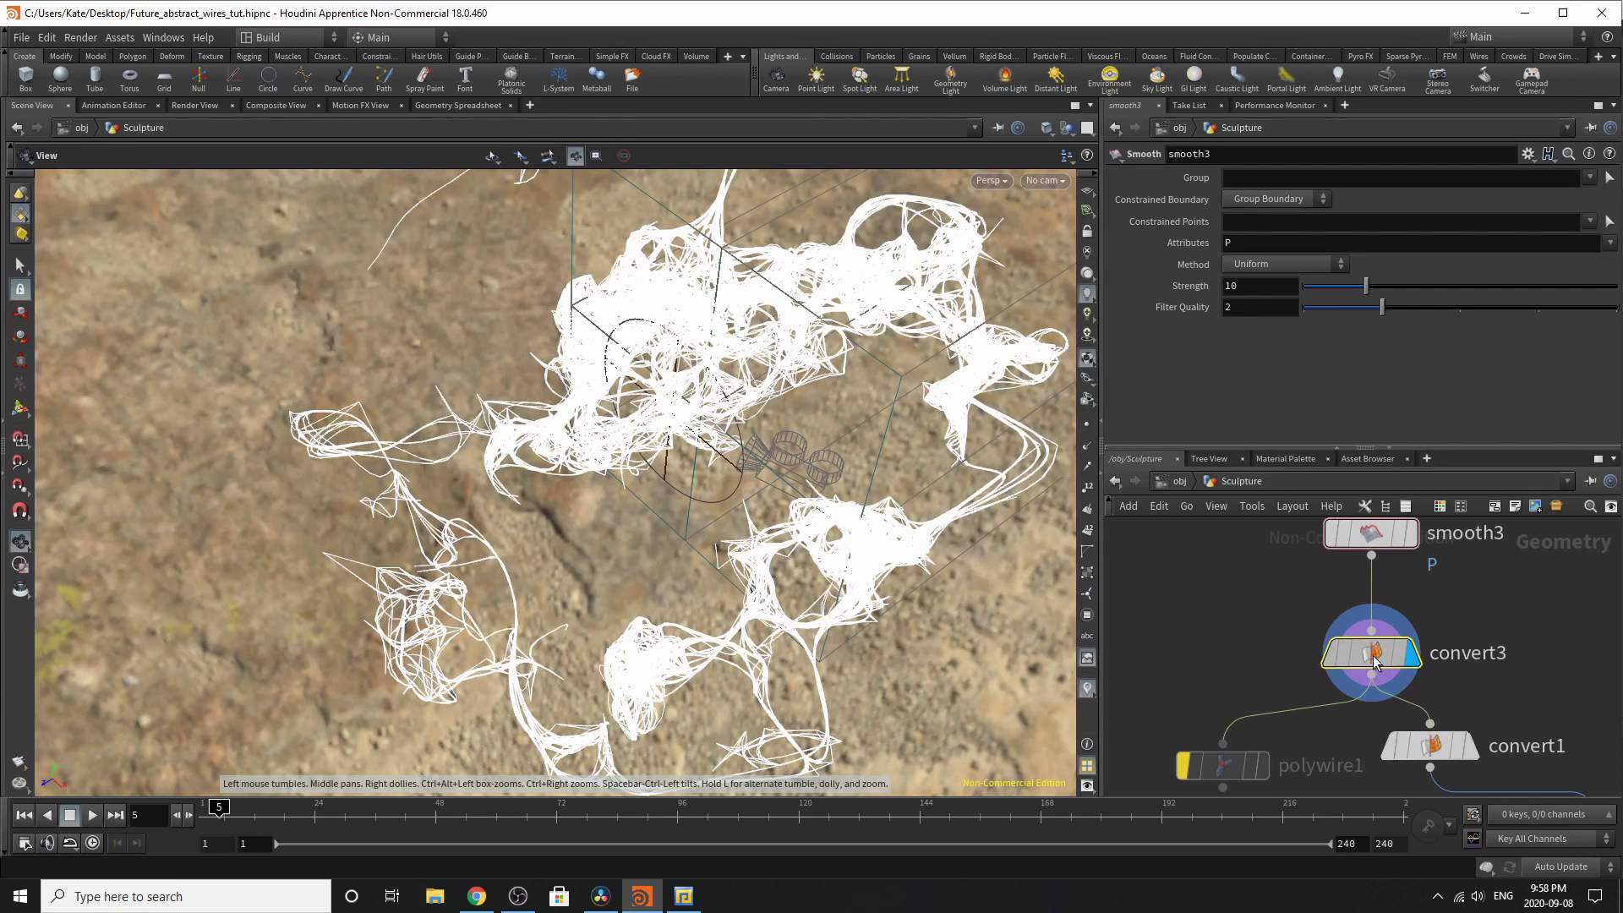
pyautogui.click(1373, 659)
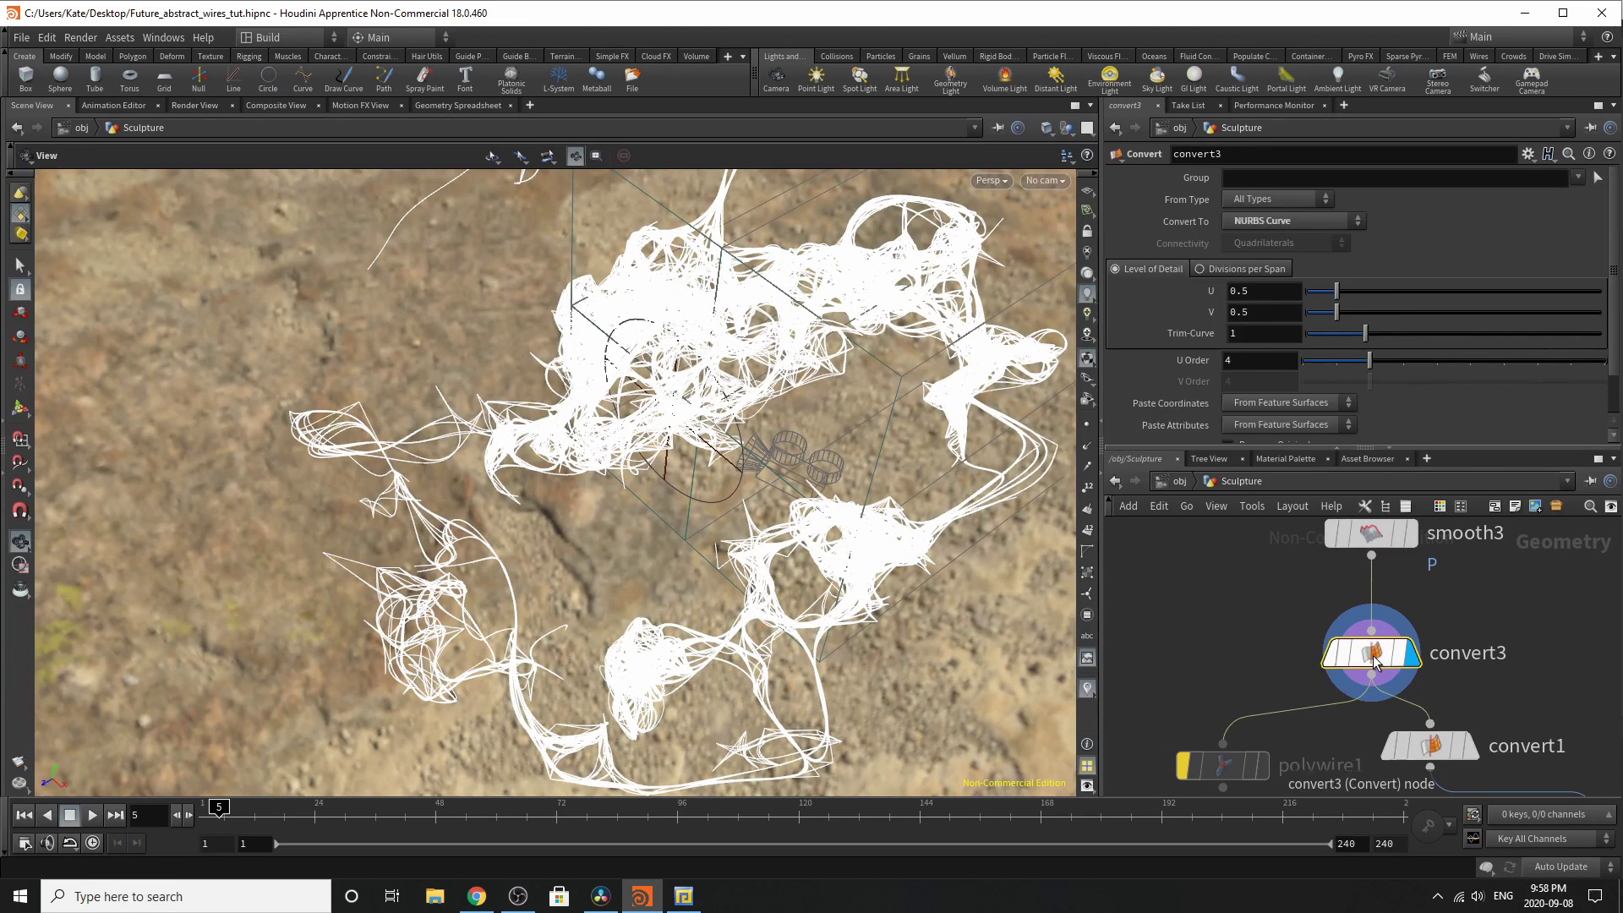
pyautogui.click(1427, 759)
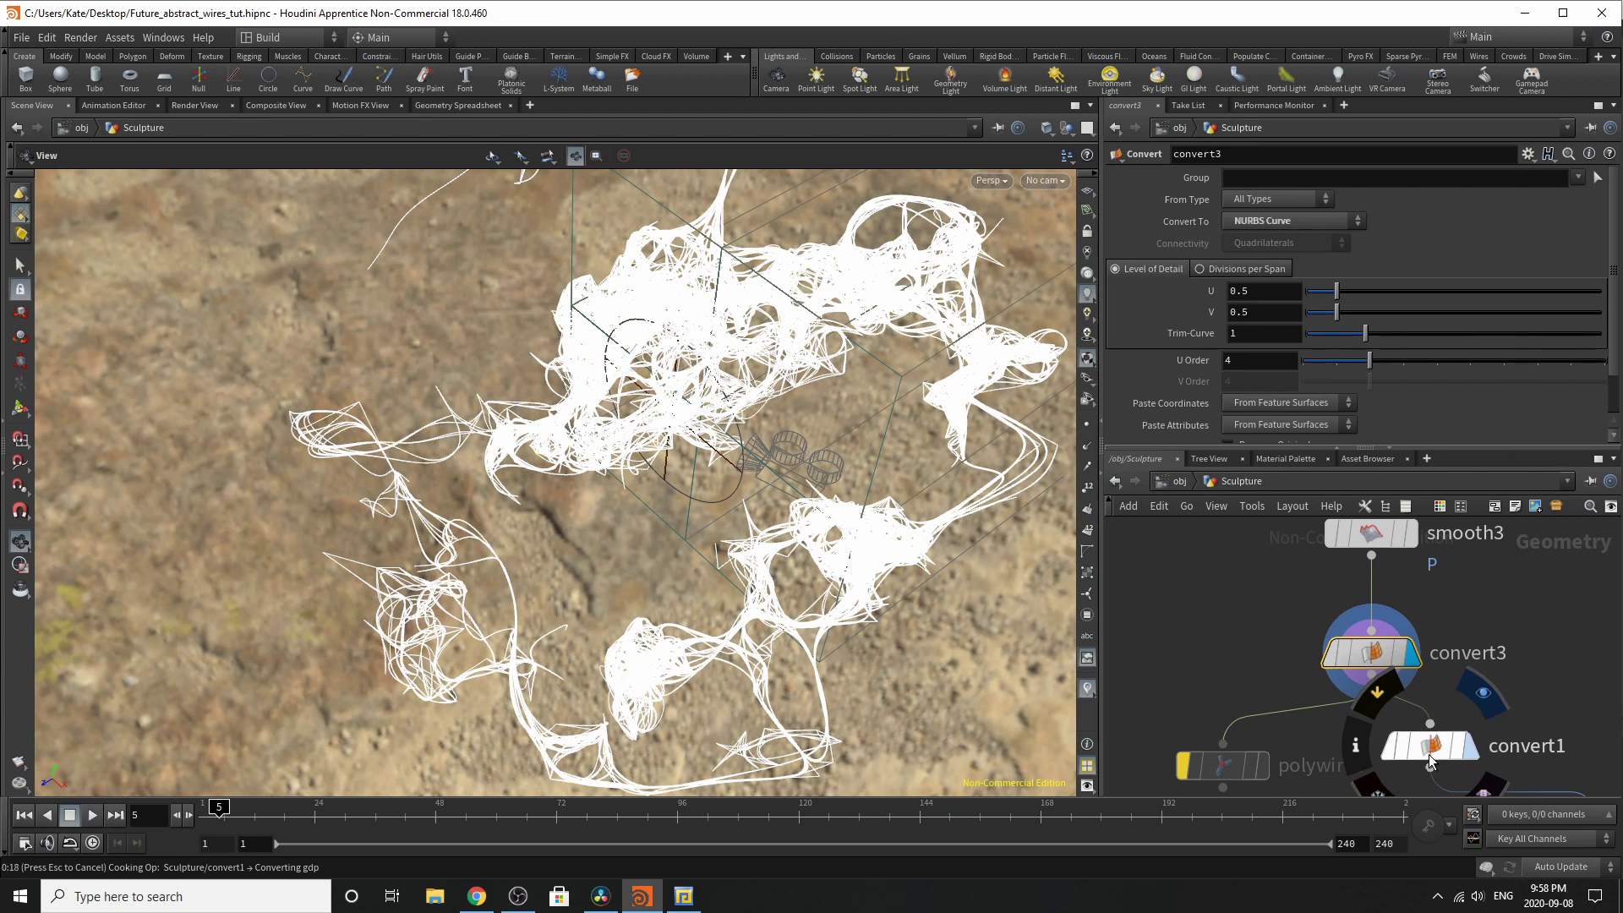
pyautogui.click(1430, 760)
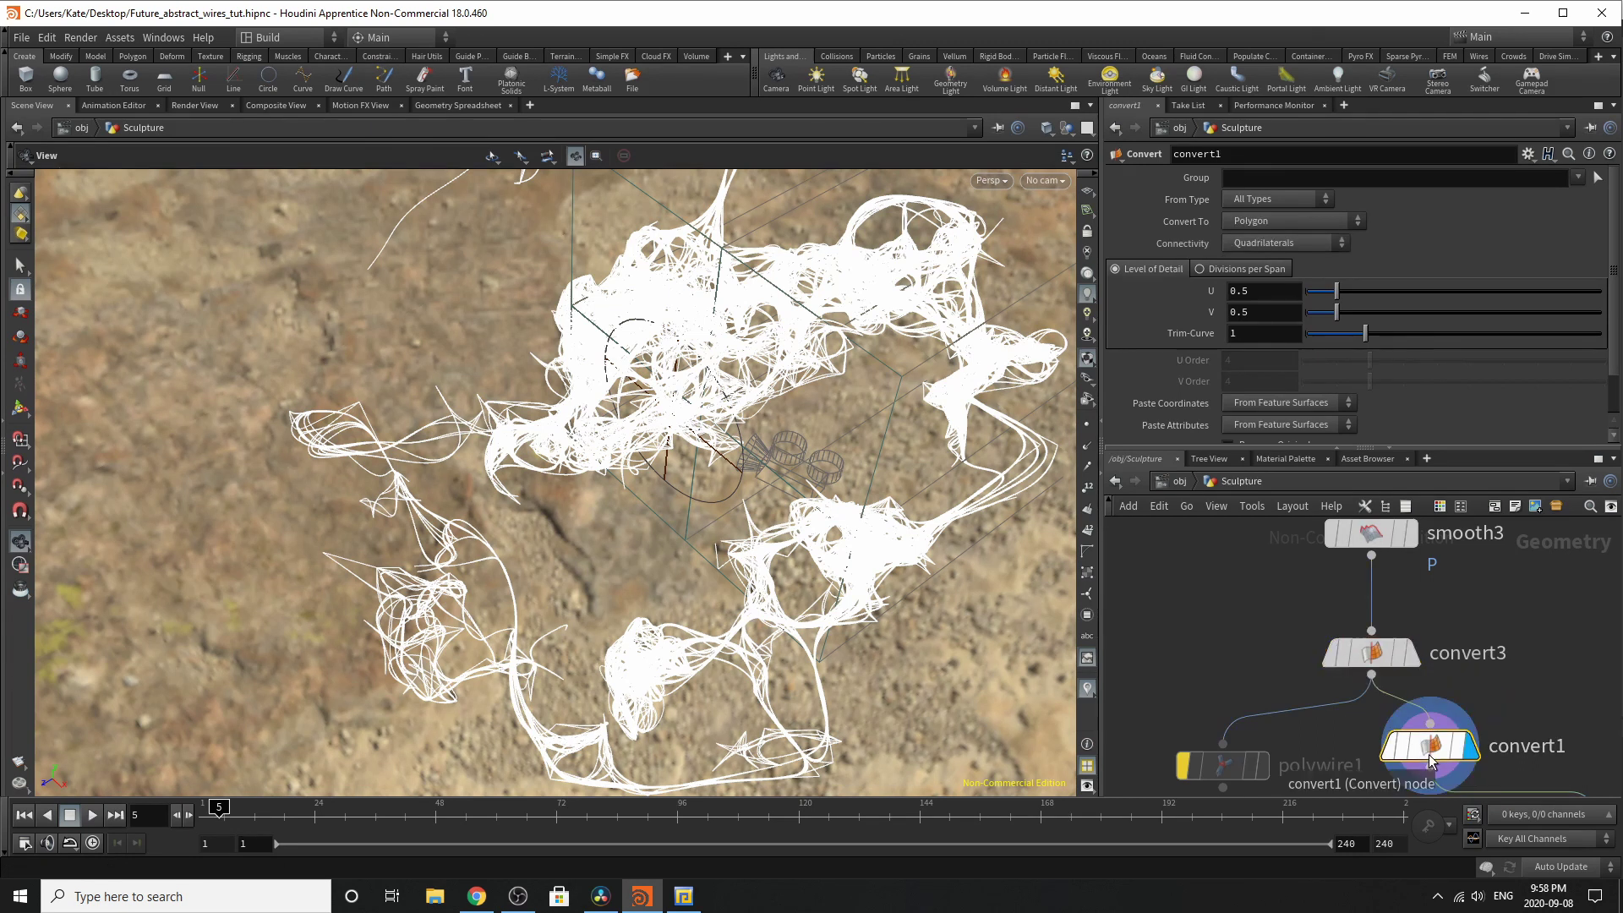
# Step: Display the attribcreate1 node below convert1 and show its settings for the width attribute
pyautogui.scroll(-4, 1403, 744)
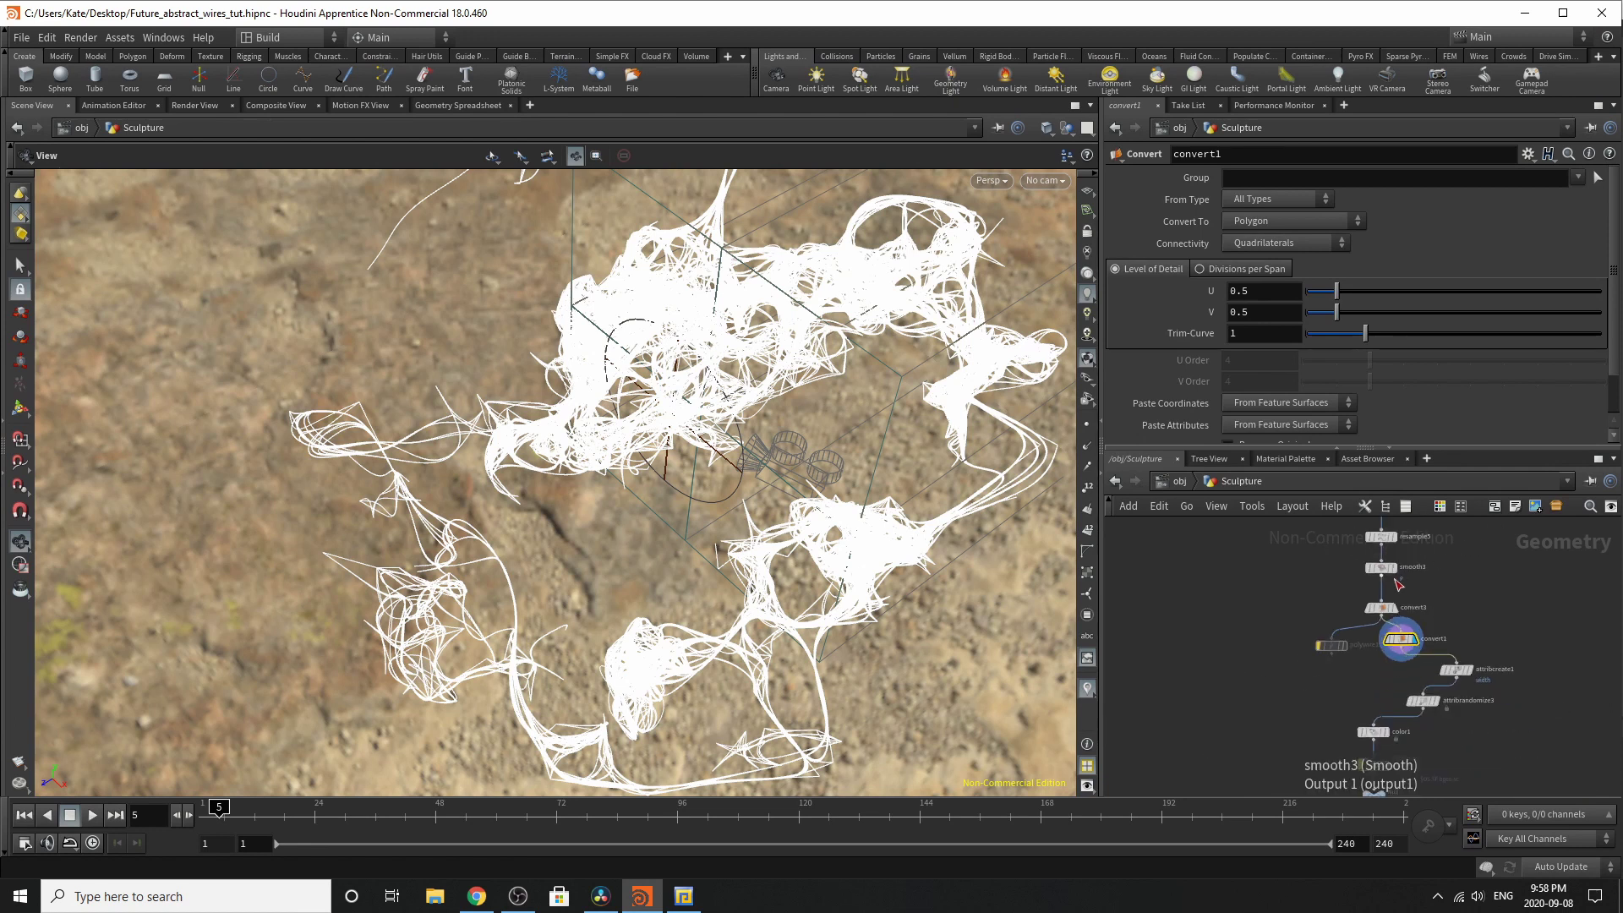
pyautogui.scroll(3, 1387, 737)
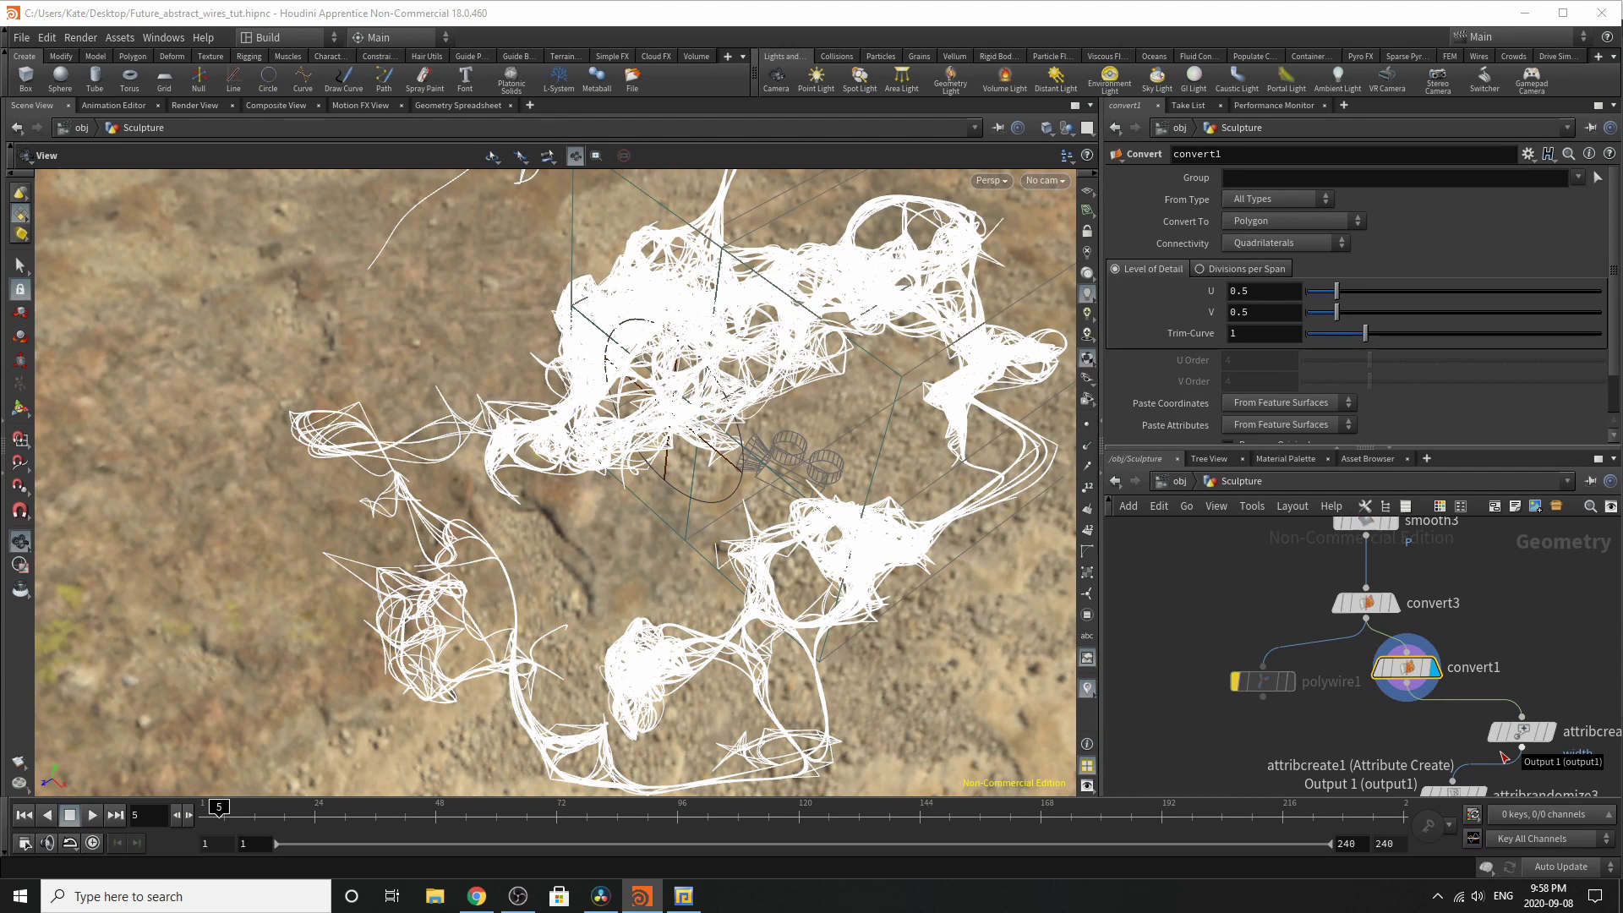
pyautogui.scroll(-3, 1374, 601)
pyautogui.scroll(3, 1423, 657)
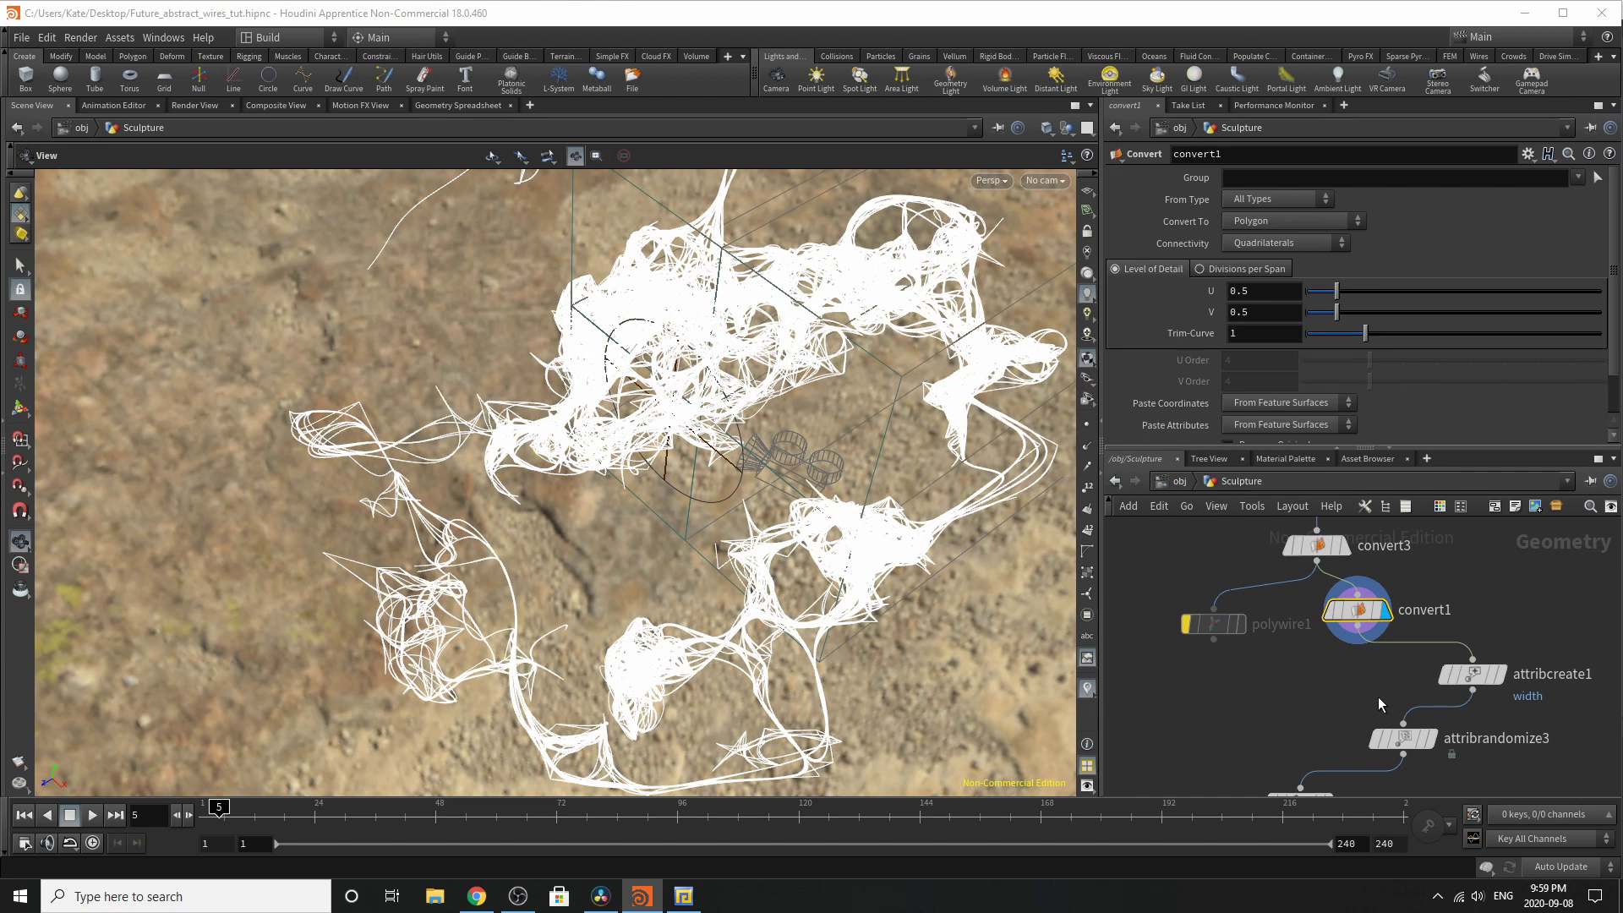
pyautogui.moveTo(1518, 683)
pyautogui.click(1509, 638)
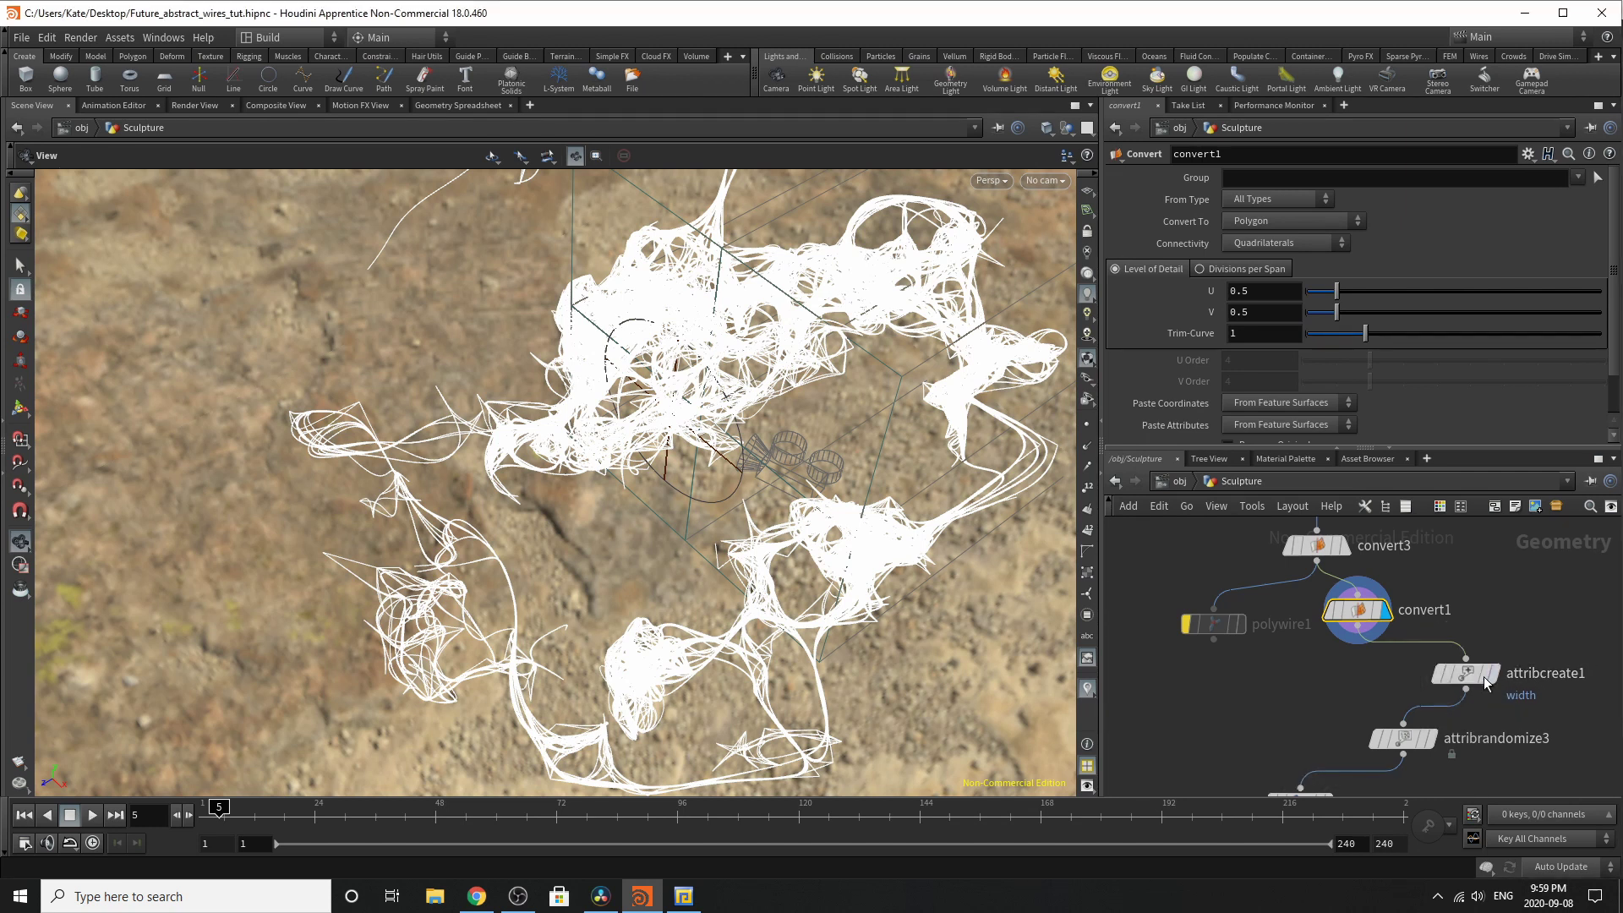
pyautogui.click(1478, 681)
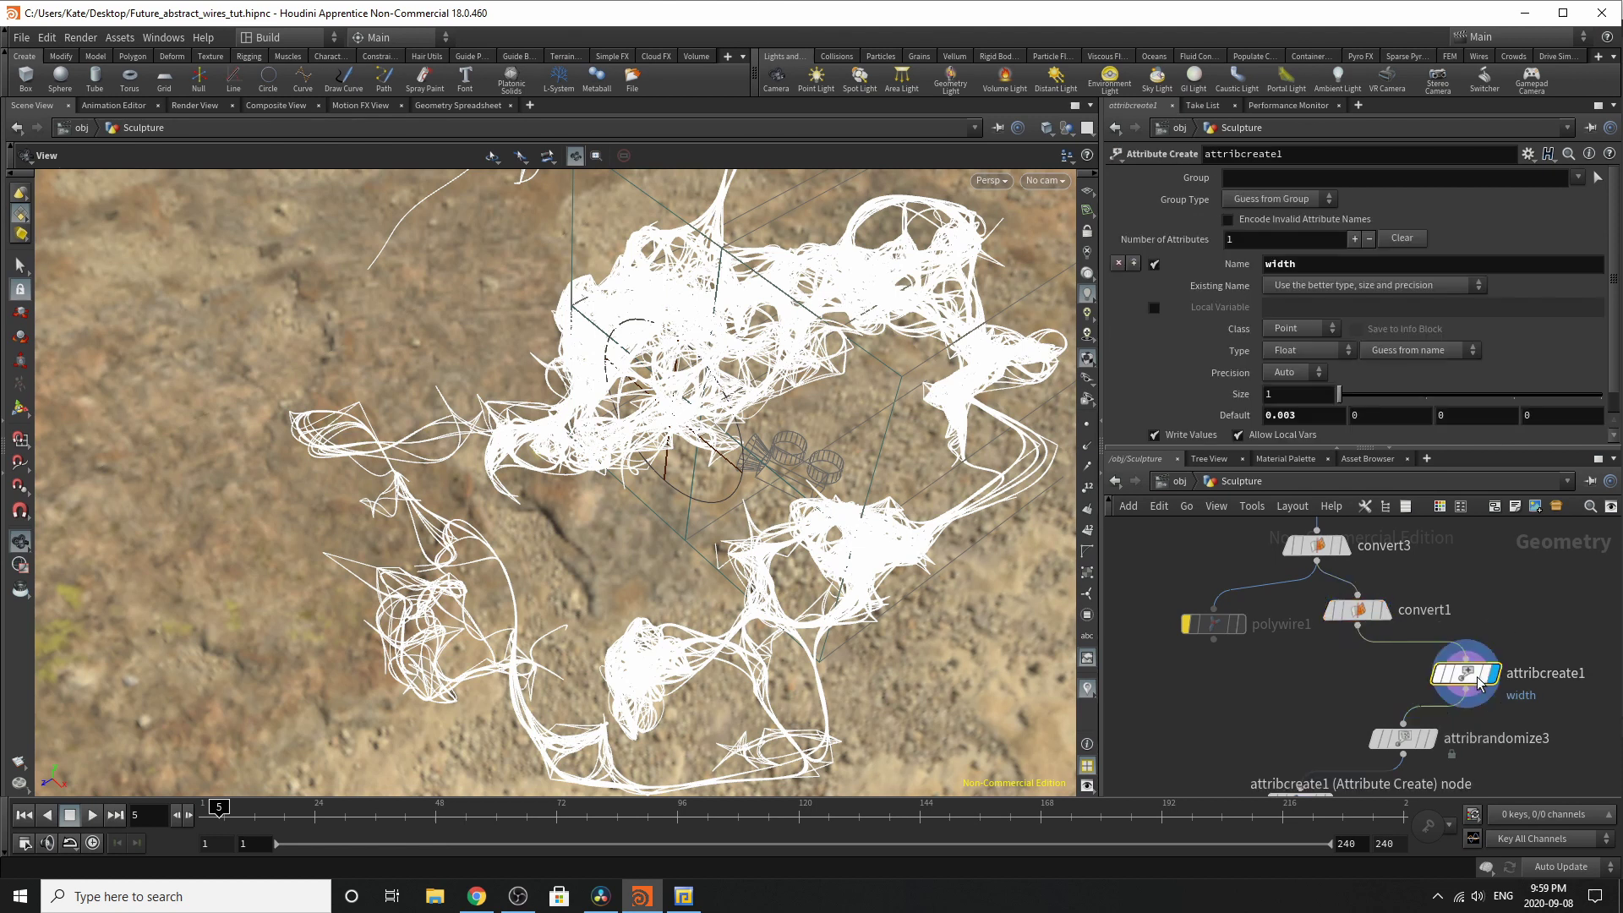
pyautogui.scroll(-1, 1360, 362)
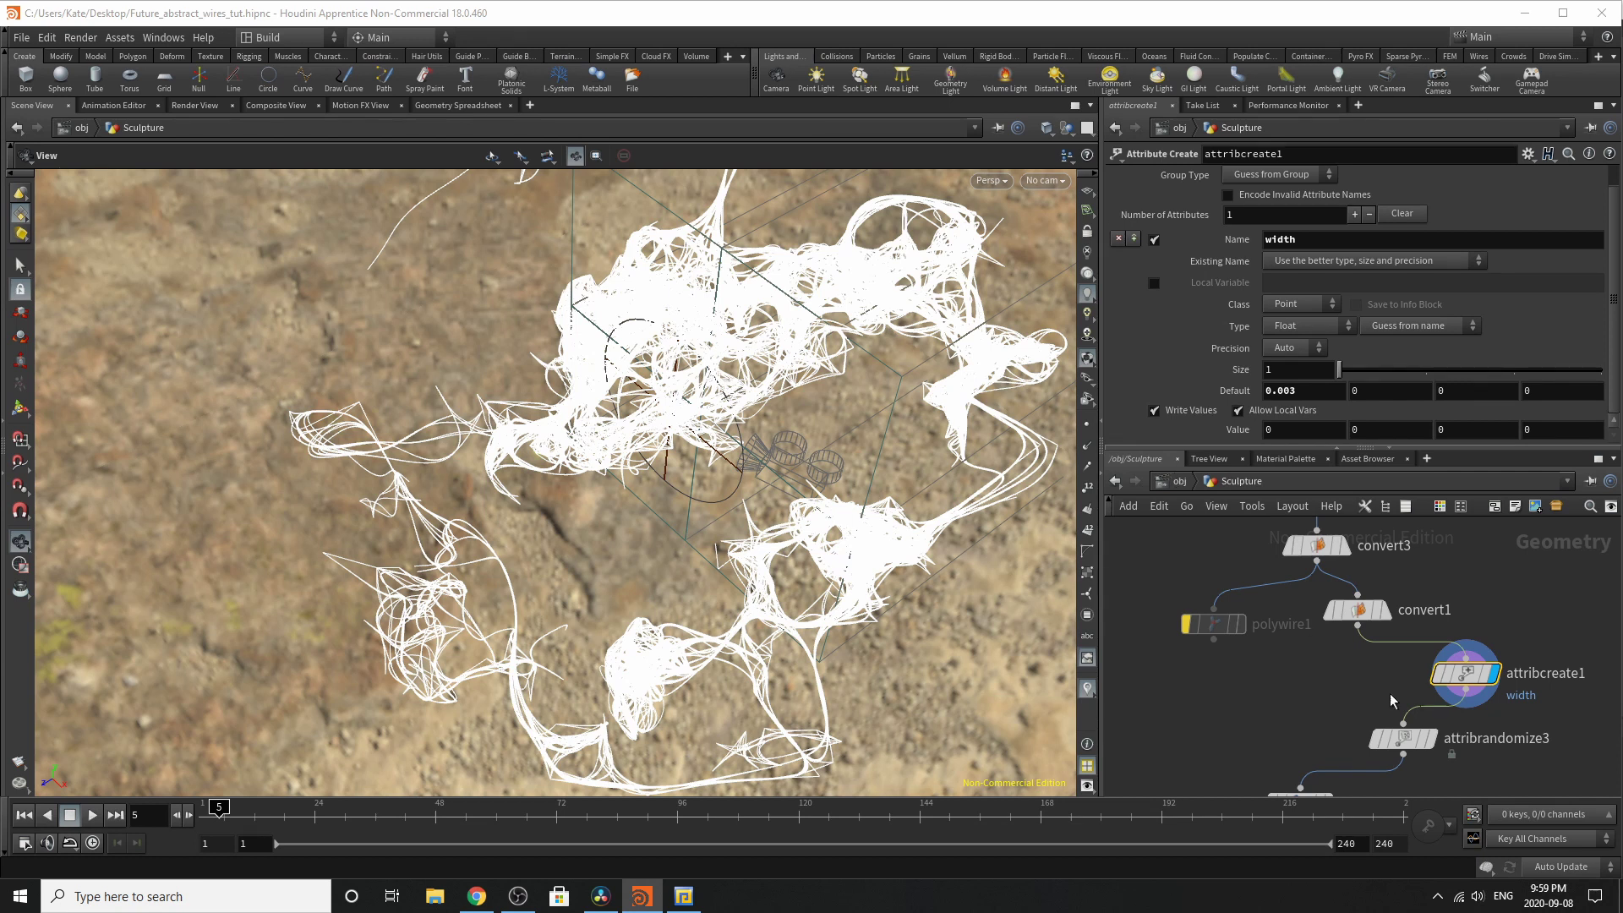
# Step: Display the attribrandomize3 node and show the unabbreviated minimum value of its width randomization
pyautogui.moveTo(1431, 753)
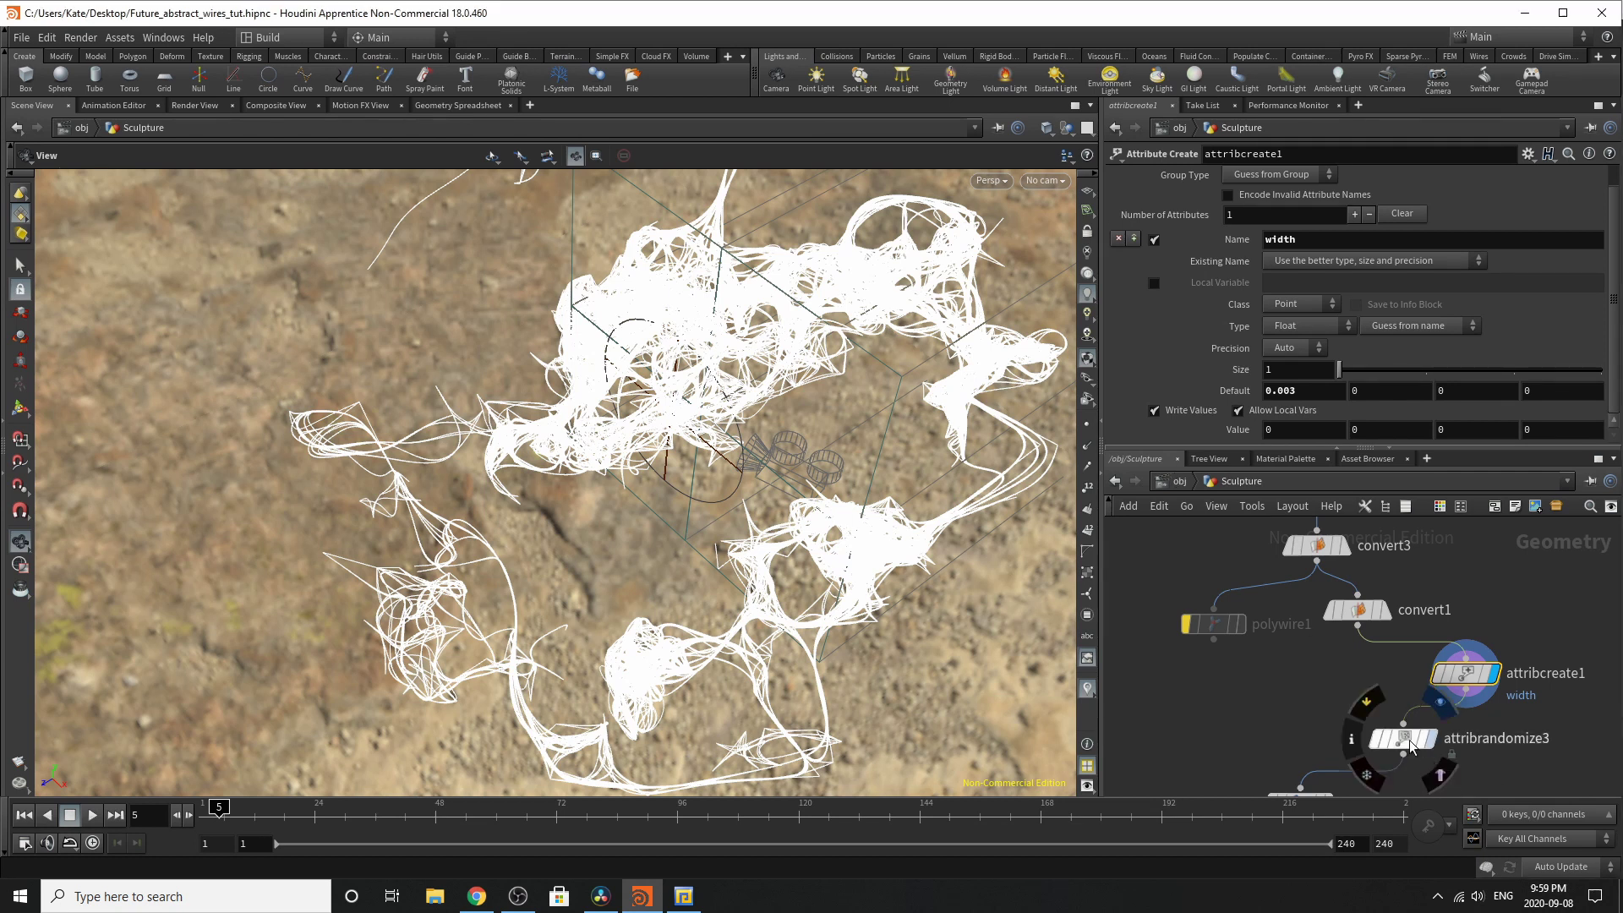
pyautogui.click(1406, 741)
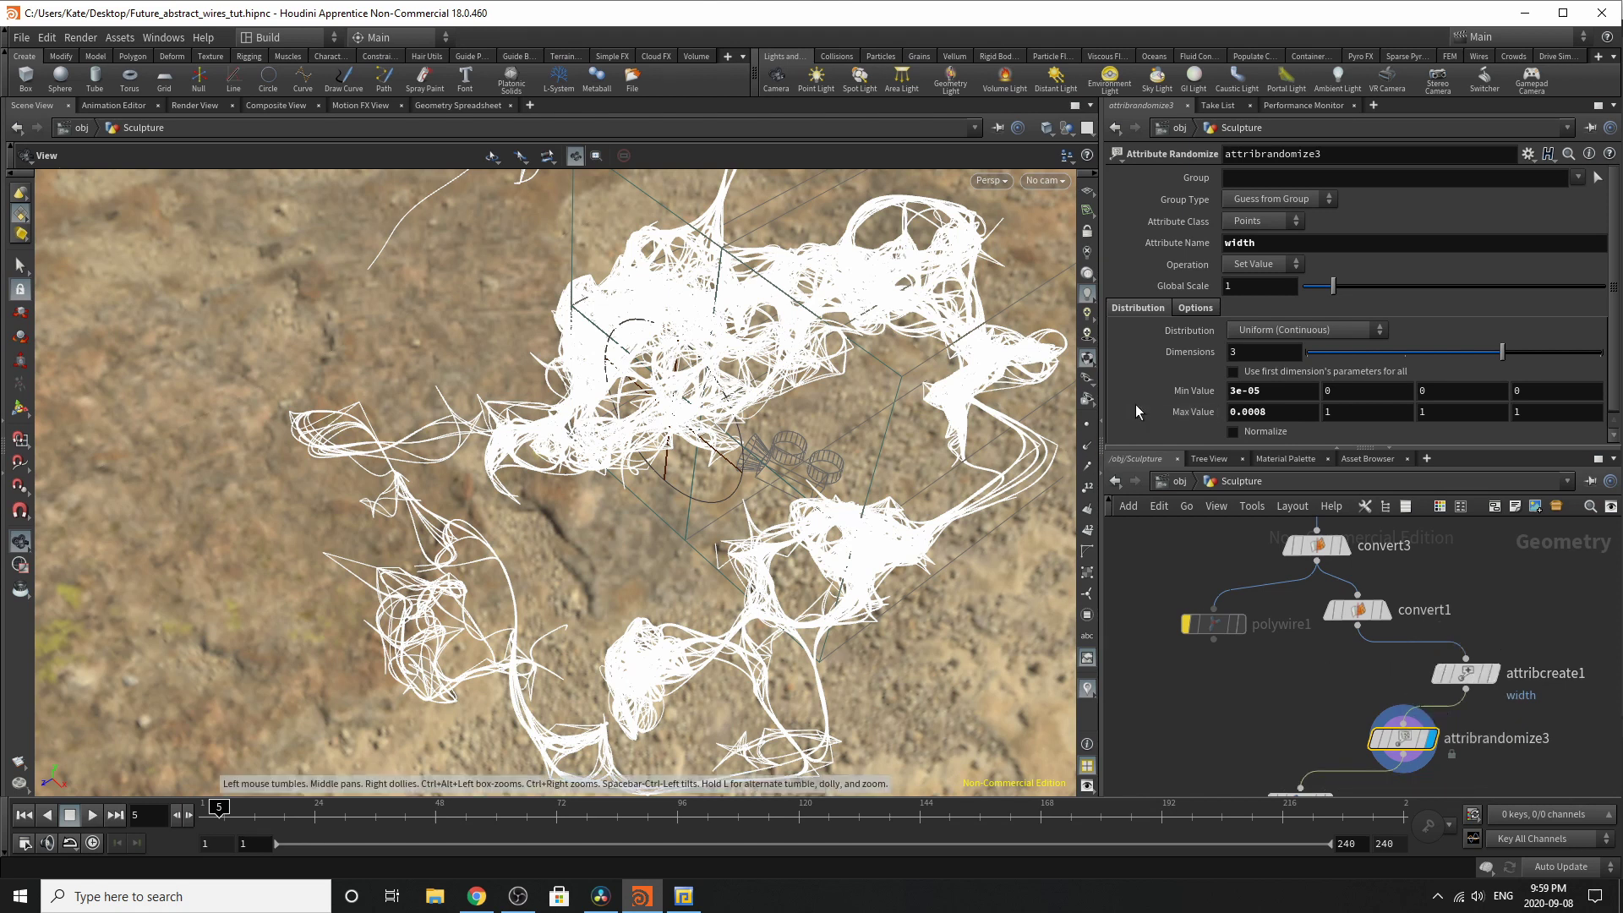
pyautogui.click(1163, 399)
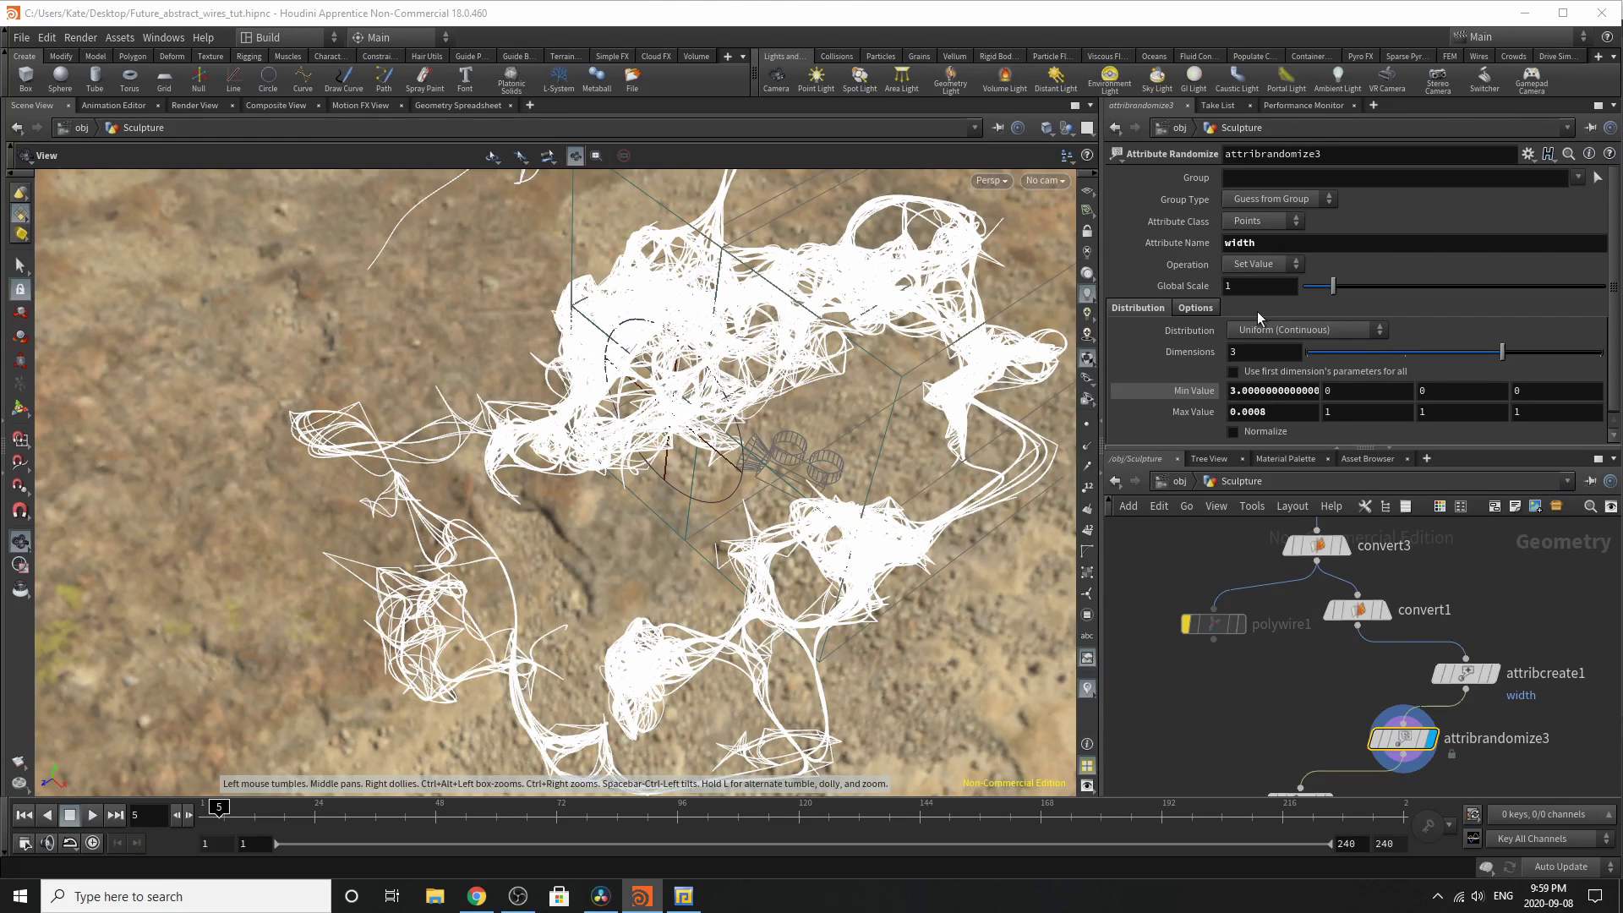
# Step: Display the color1 node and show its attribute ramp parameters
pyautogui.scroll(-4, 1462, 693)
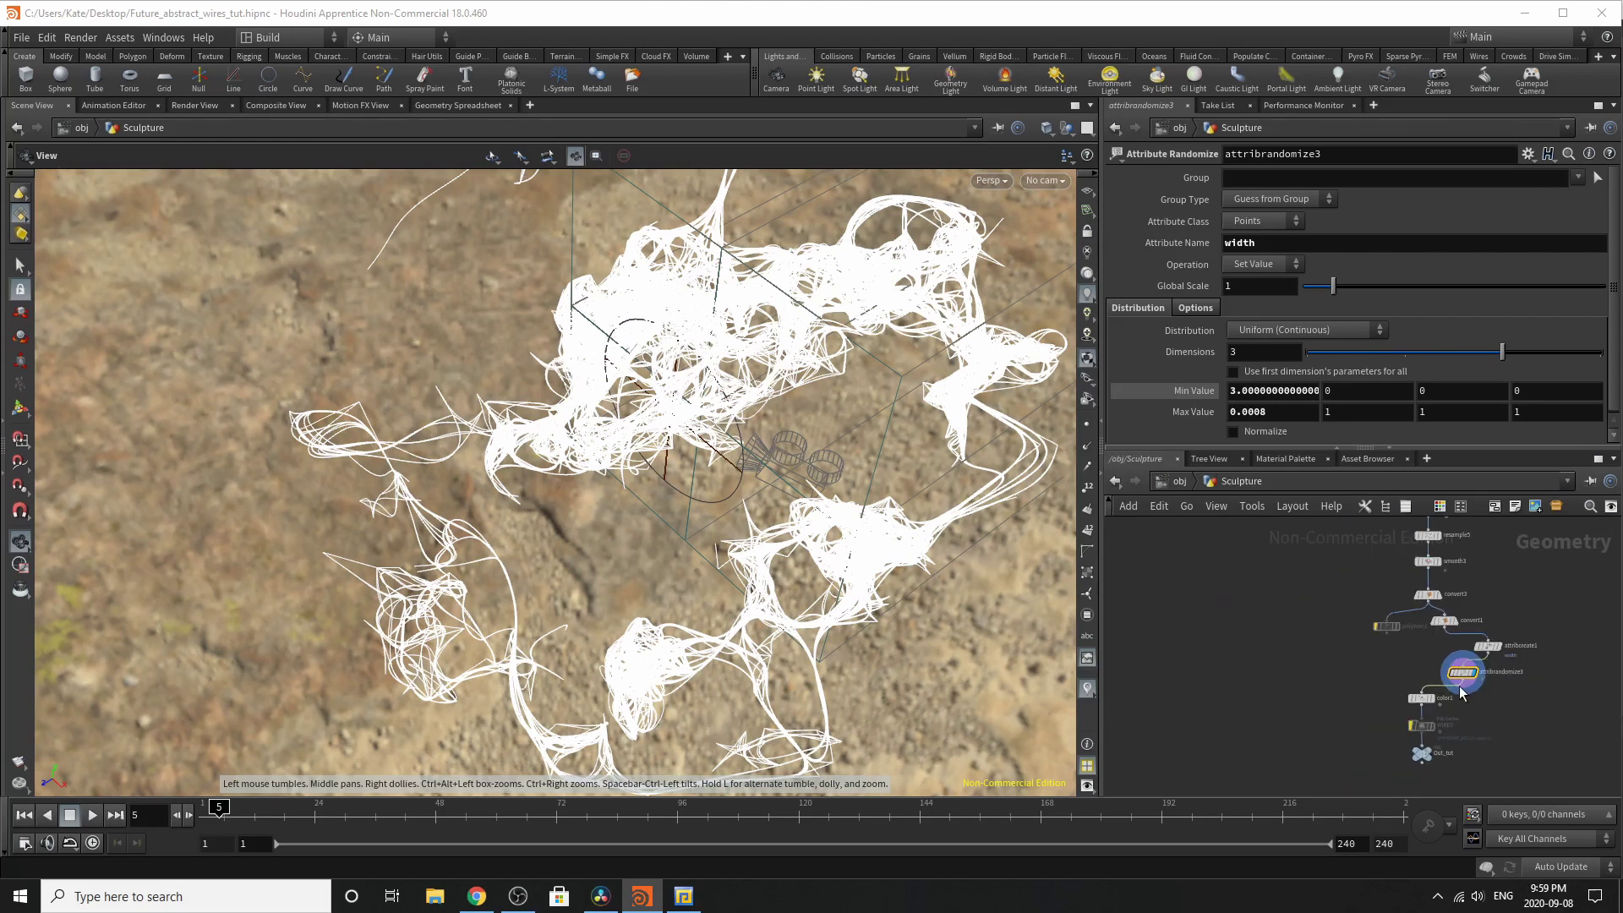
pyautogui.scroll(6, 1462, 693)
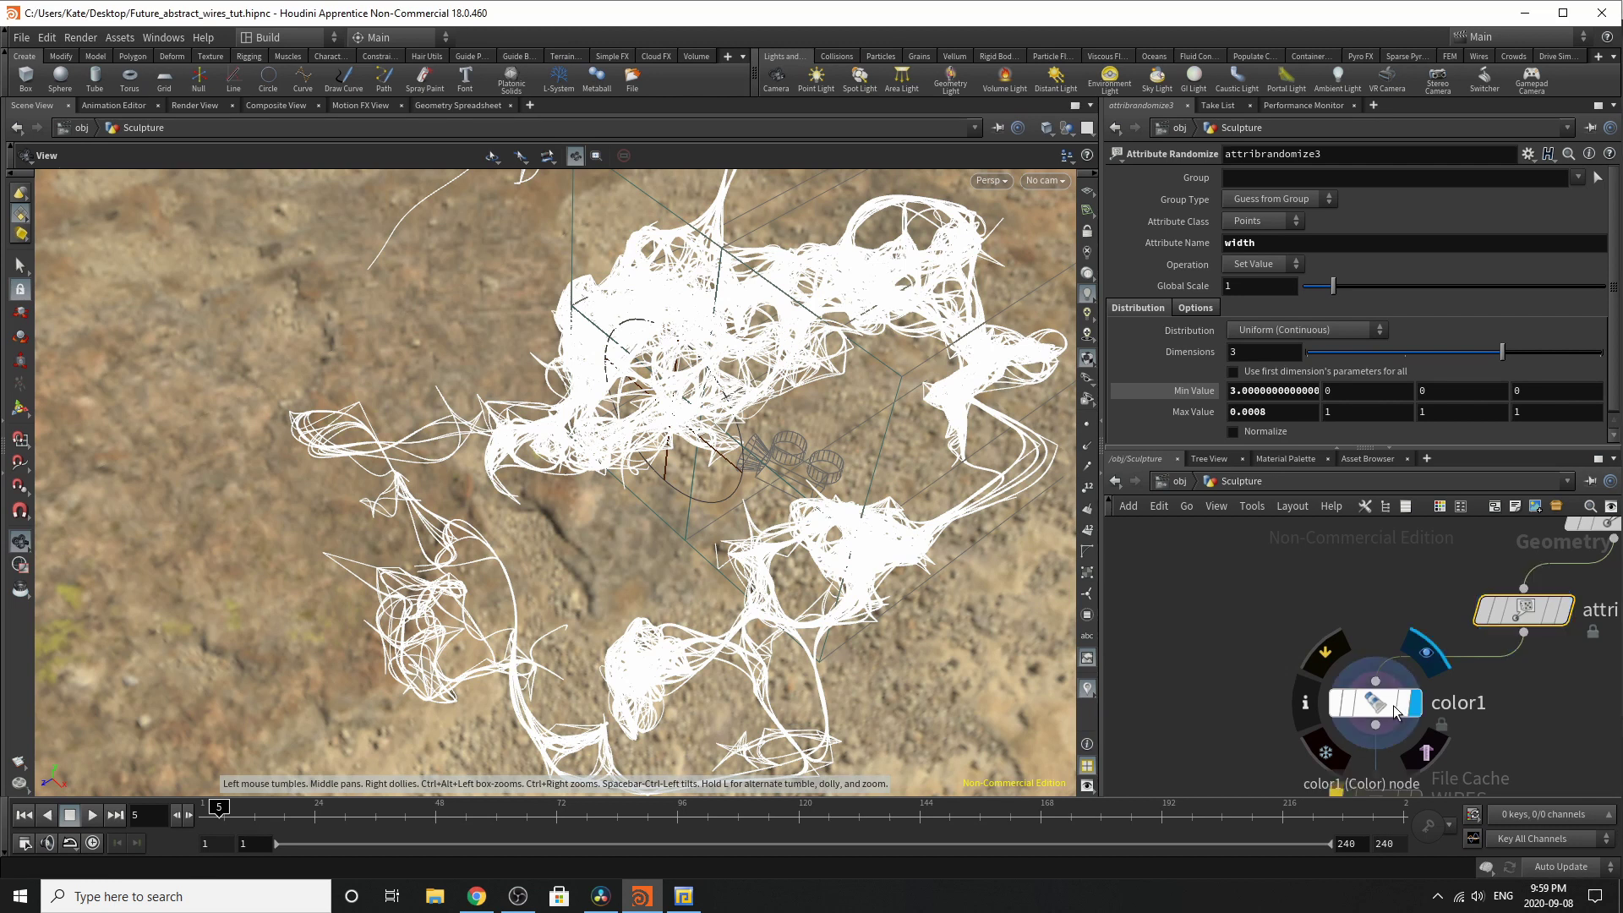
pyautogui.click(1395, 712)
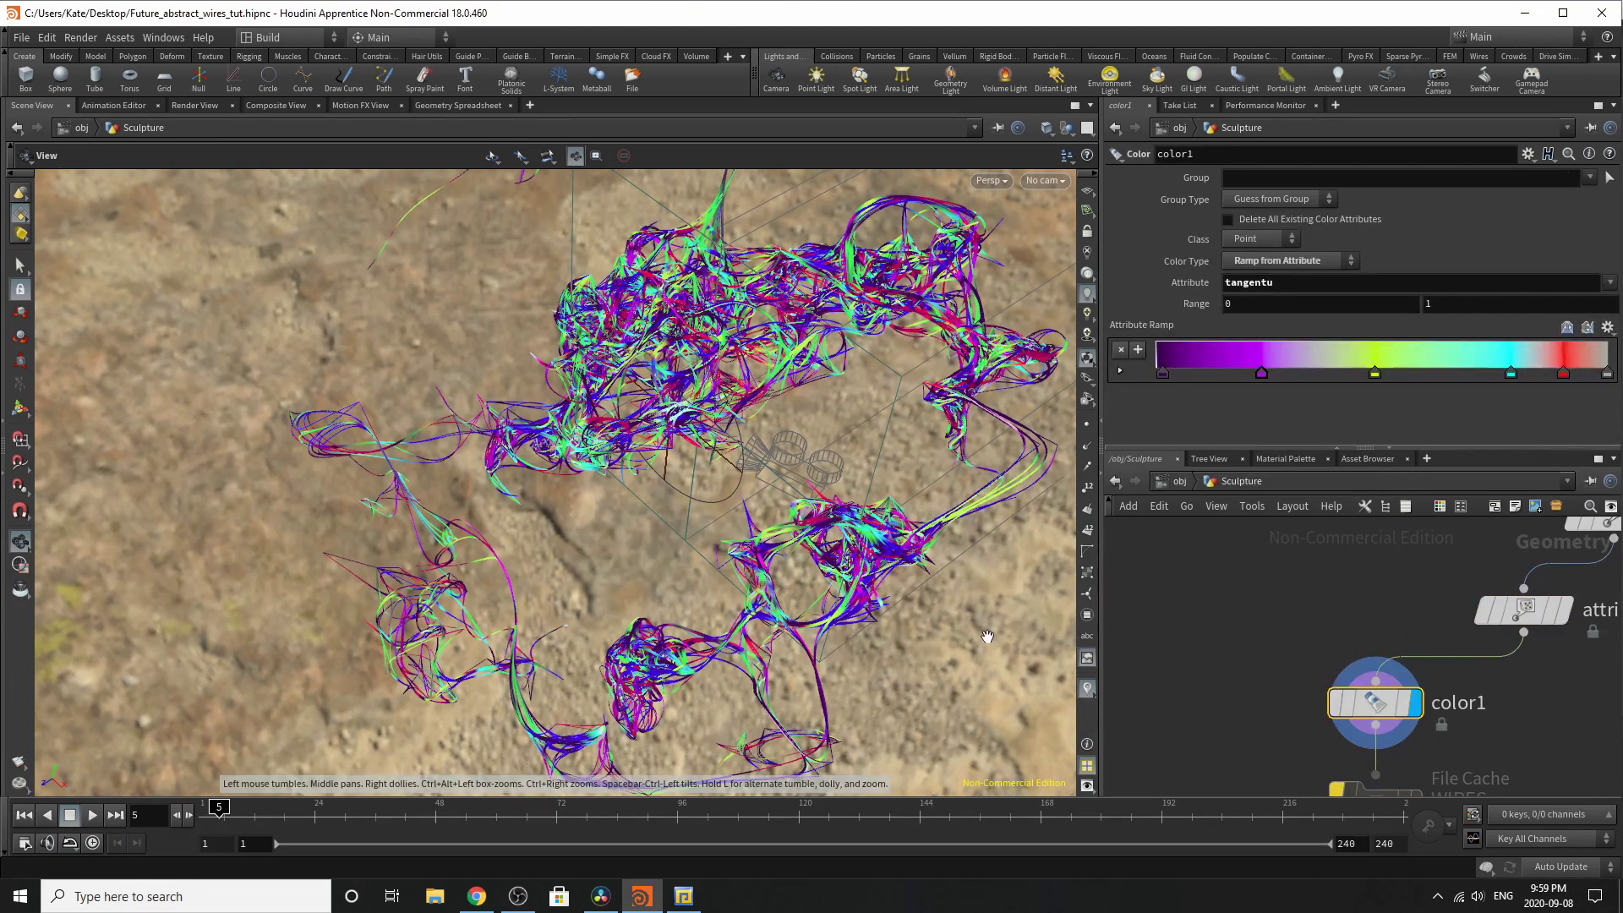
# Step: Show the output attributes of resample5 and switch its Tangent Attribute off and back on
pyautogui.scroll(-4, 1198, 632)
pyautogui.scroll(-3, 1325, 774)
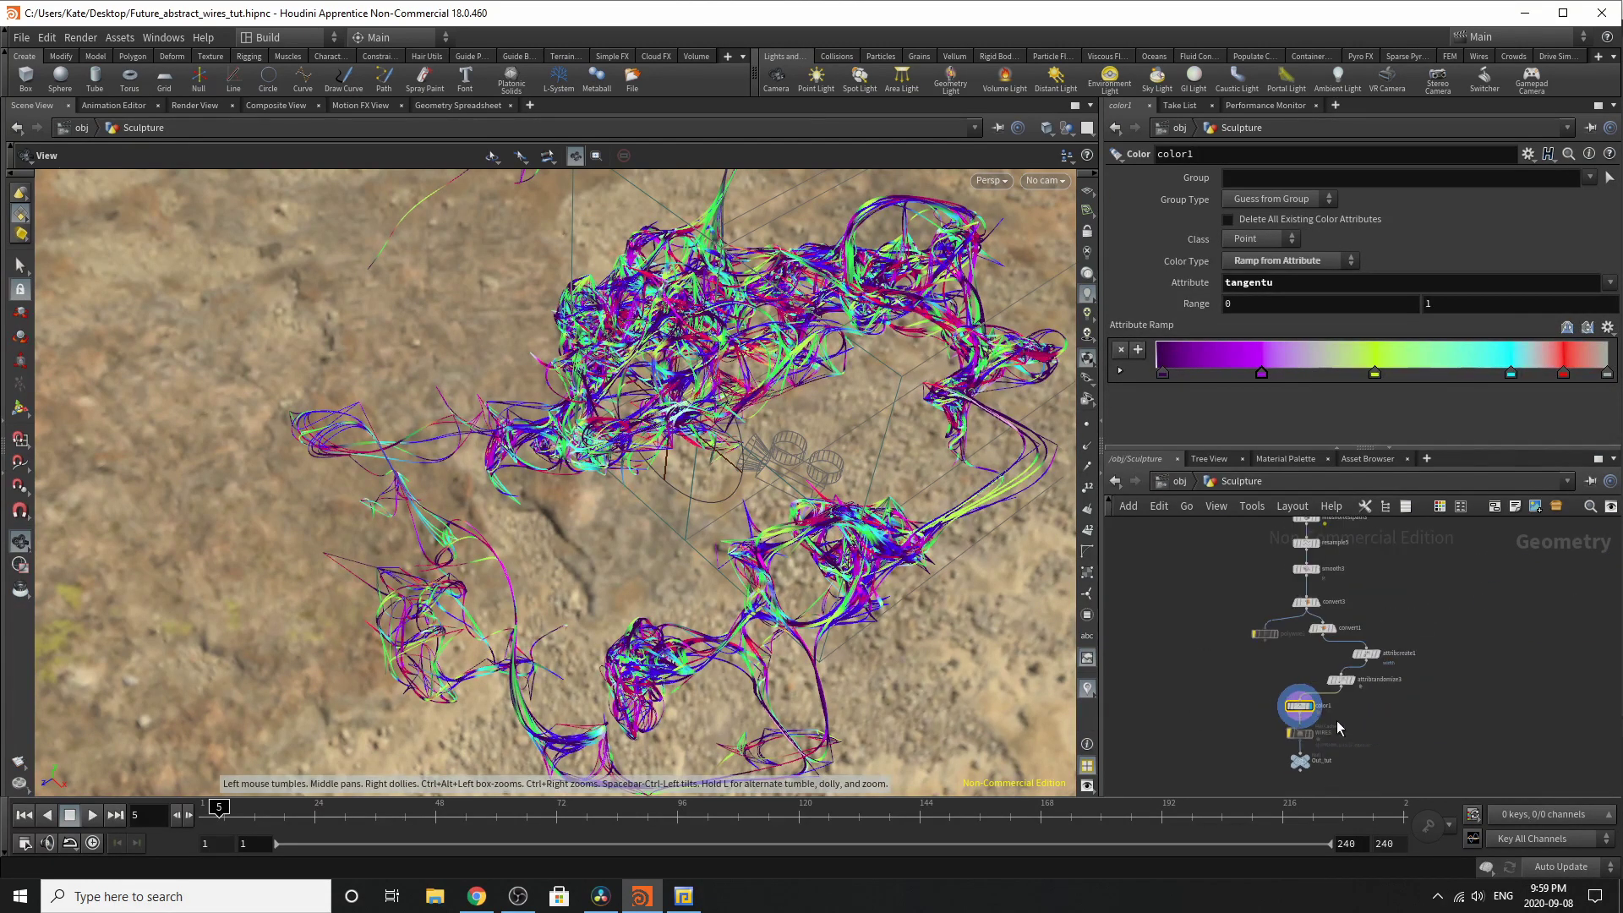
pyautogui.scroll(3, 1301, 596)
pyautogui.scroll(4, 1310, 582)
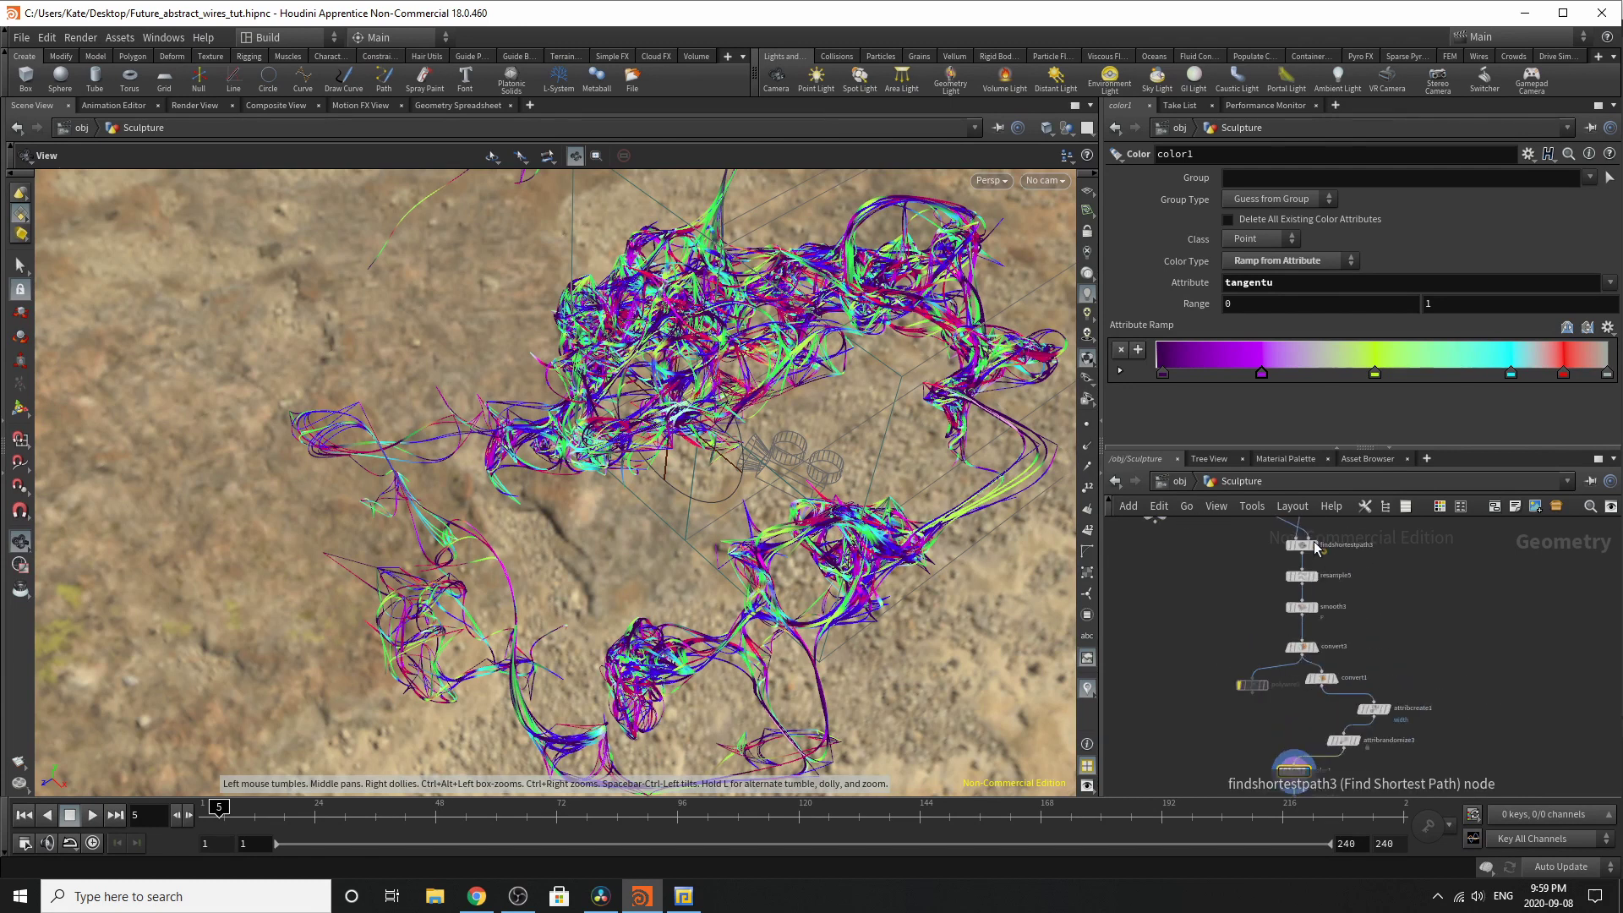
pyautogui.click(1284, 624)
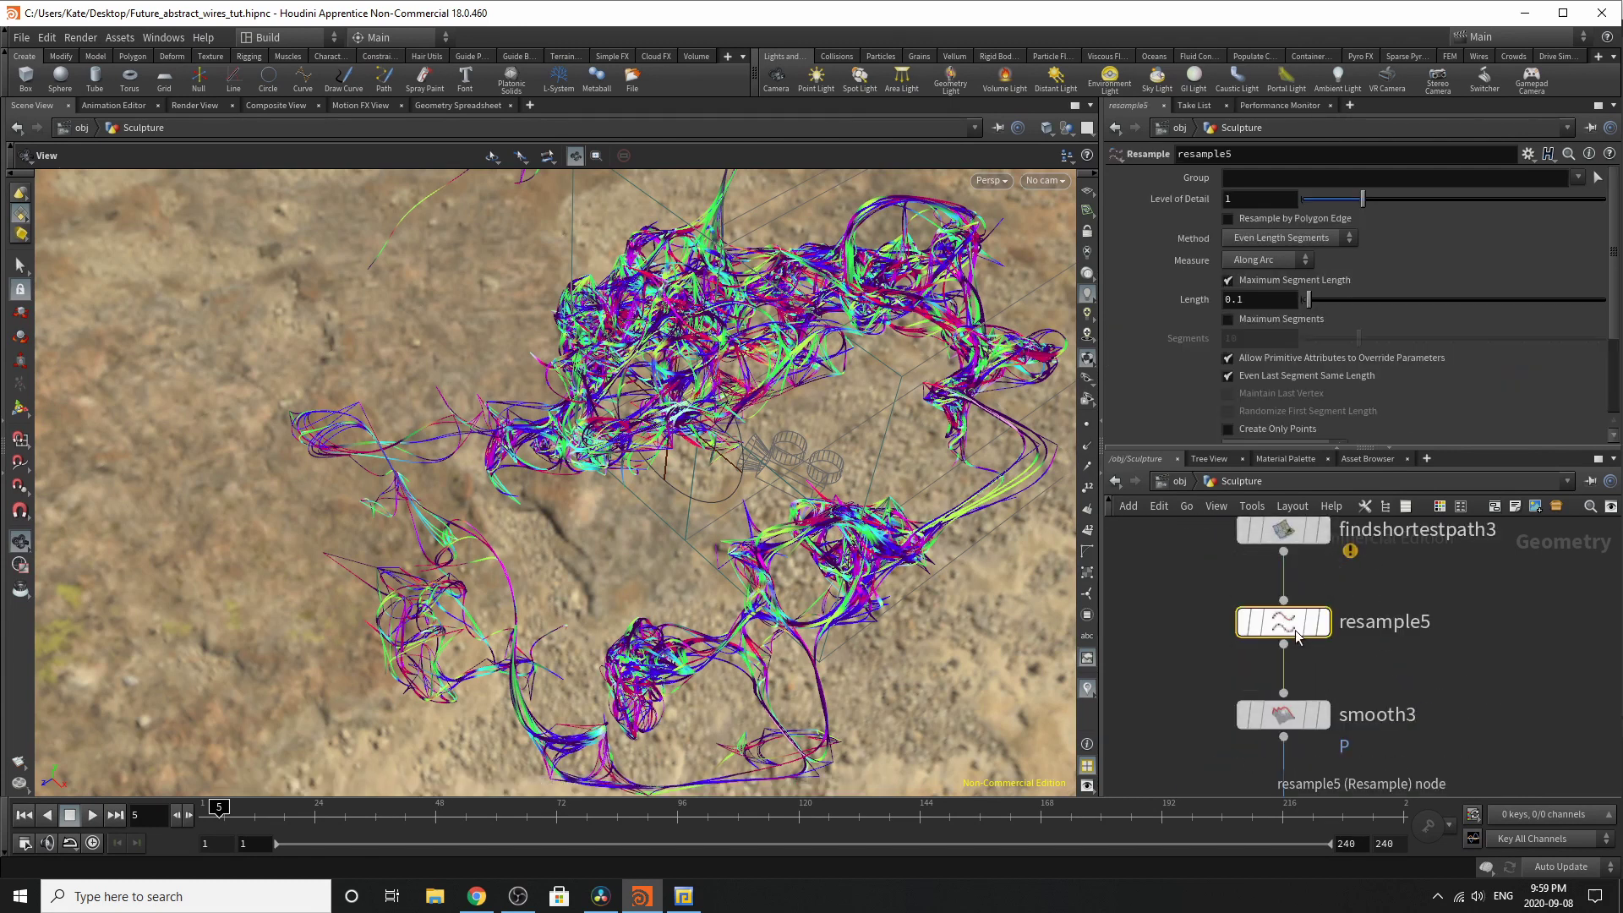
pyautogui.scroll(-3, 1315, 319)
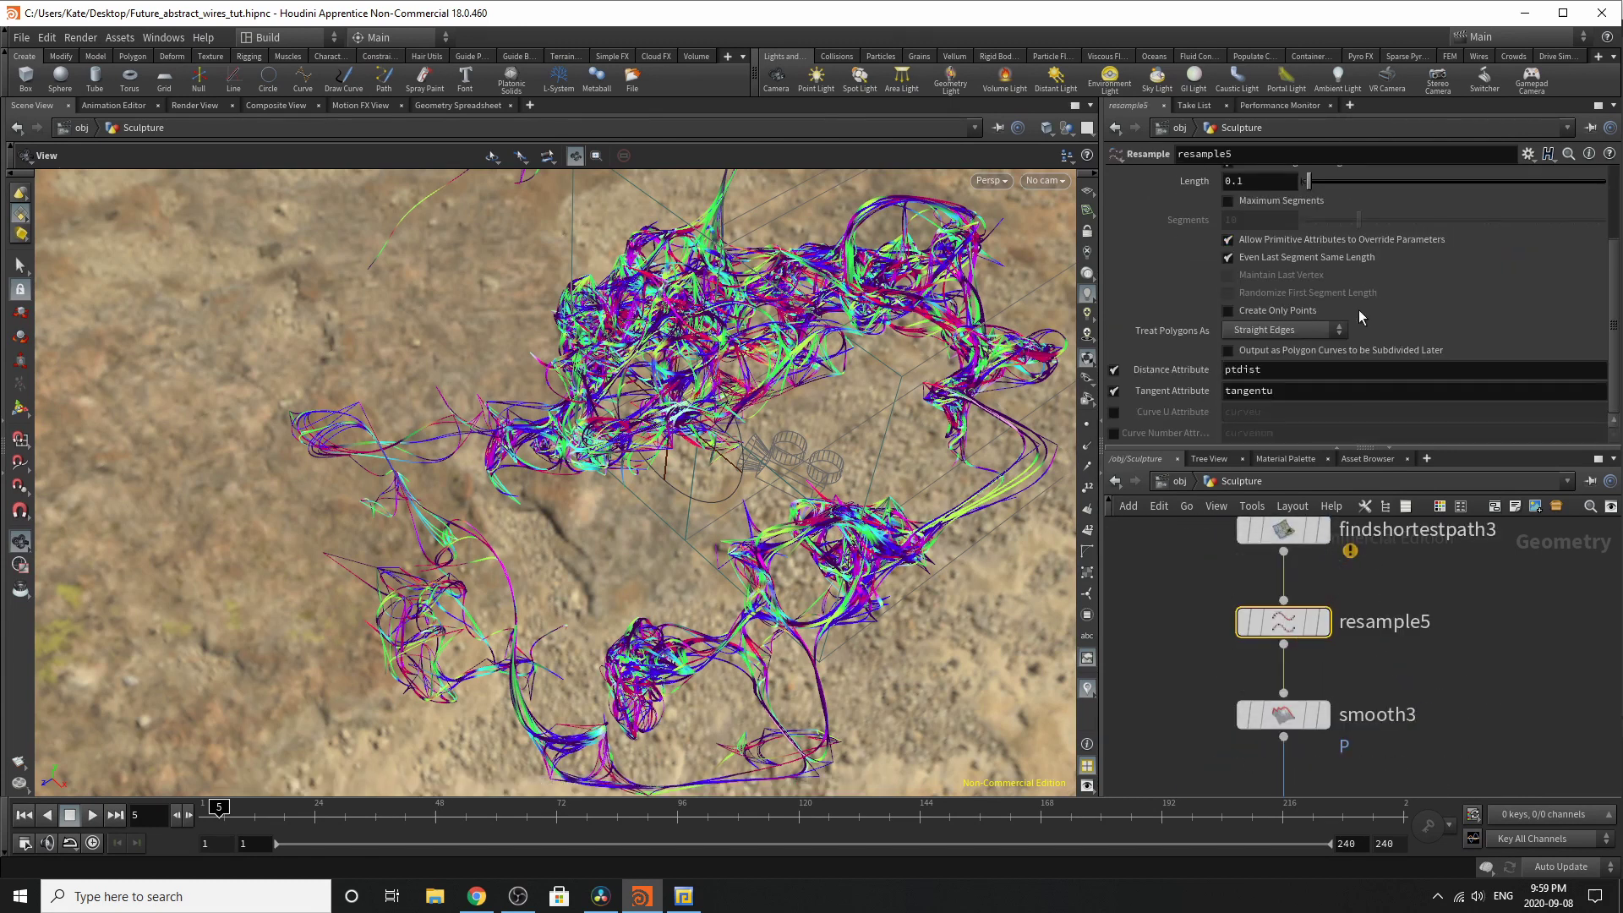
pyautogui.click(1115, 396)
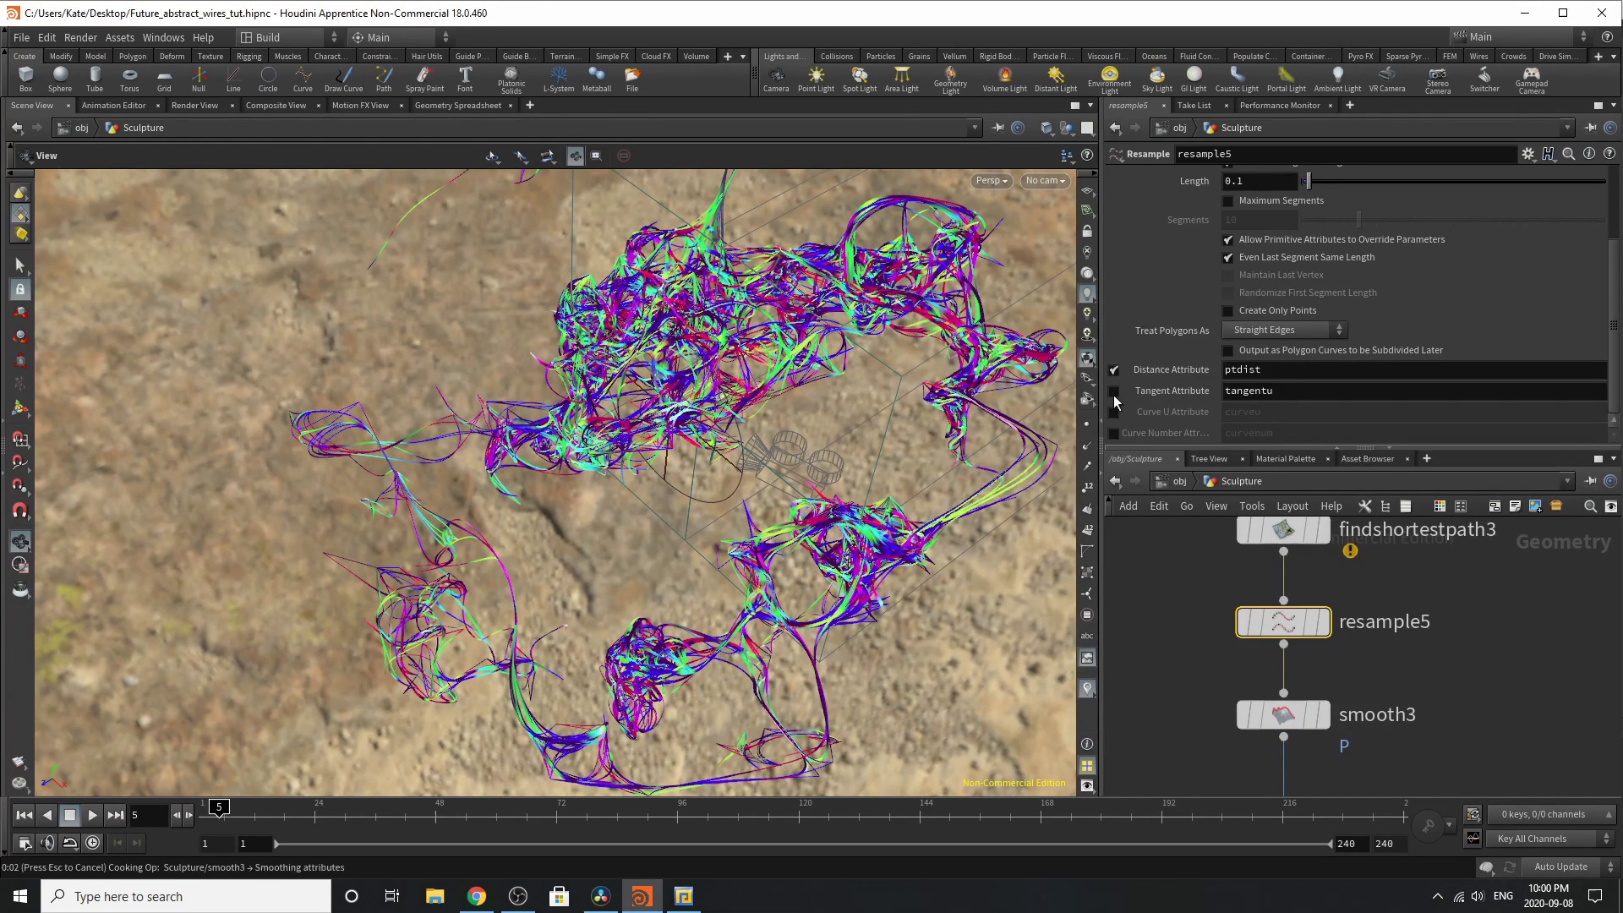
pyautogui.click(1114, 392)
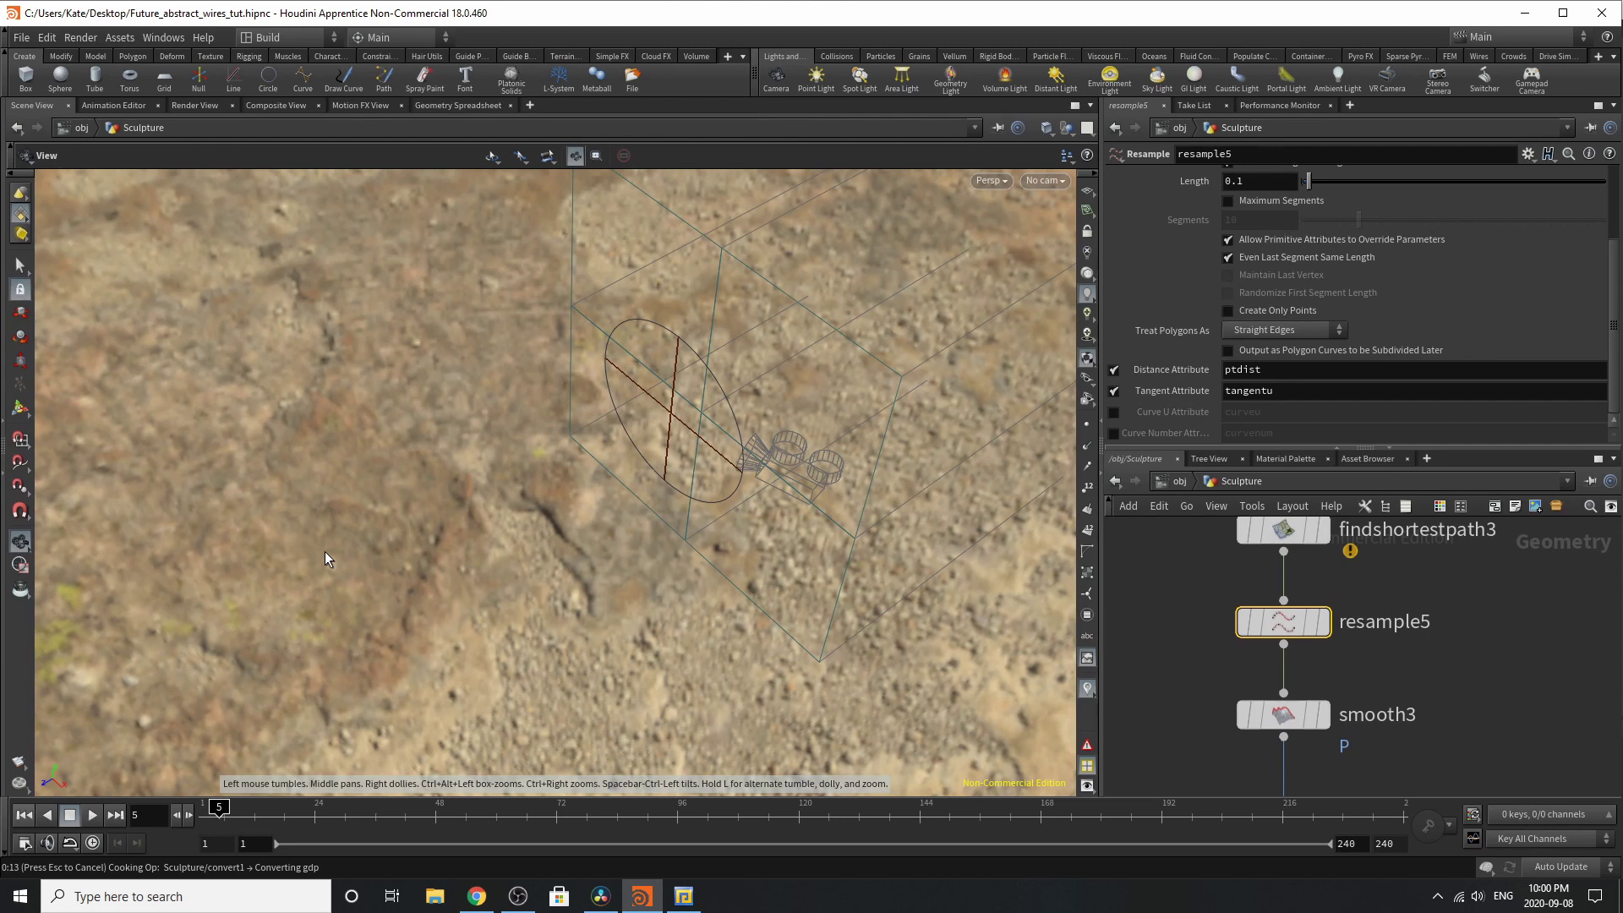
# Step: Show the color1 parameters again and inspect the colored wires from a closer angle
pyautogui.scroll(-8, 1329, 631)
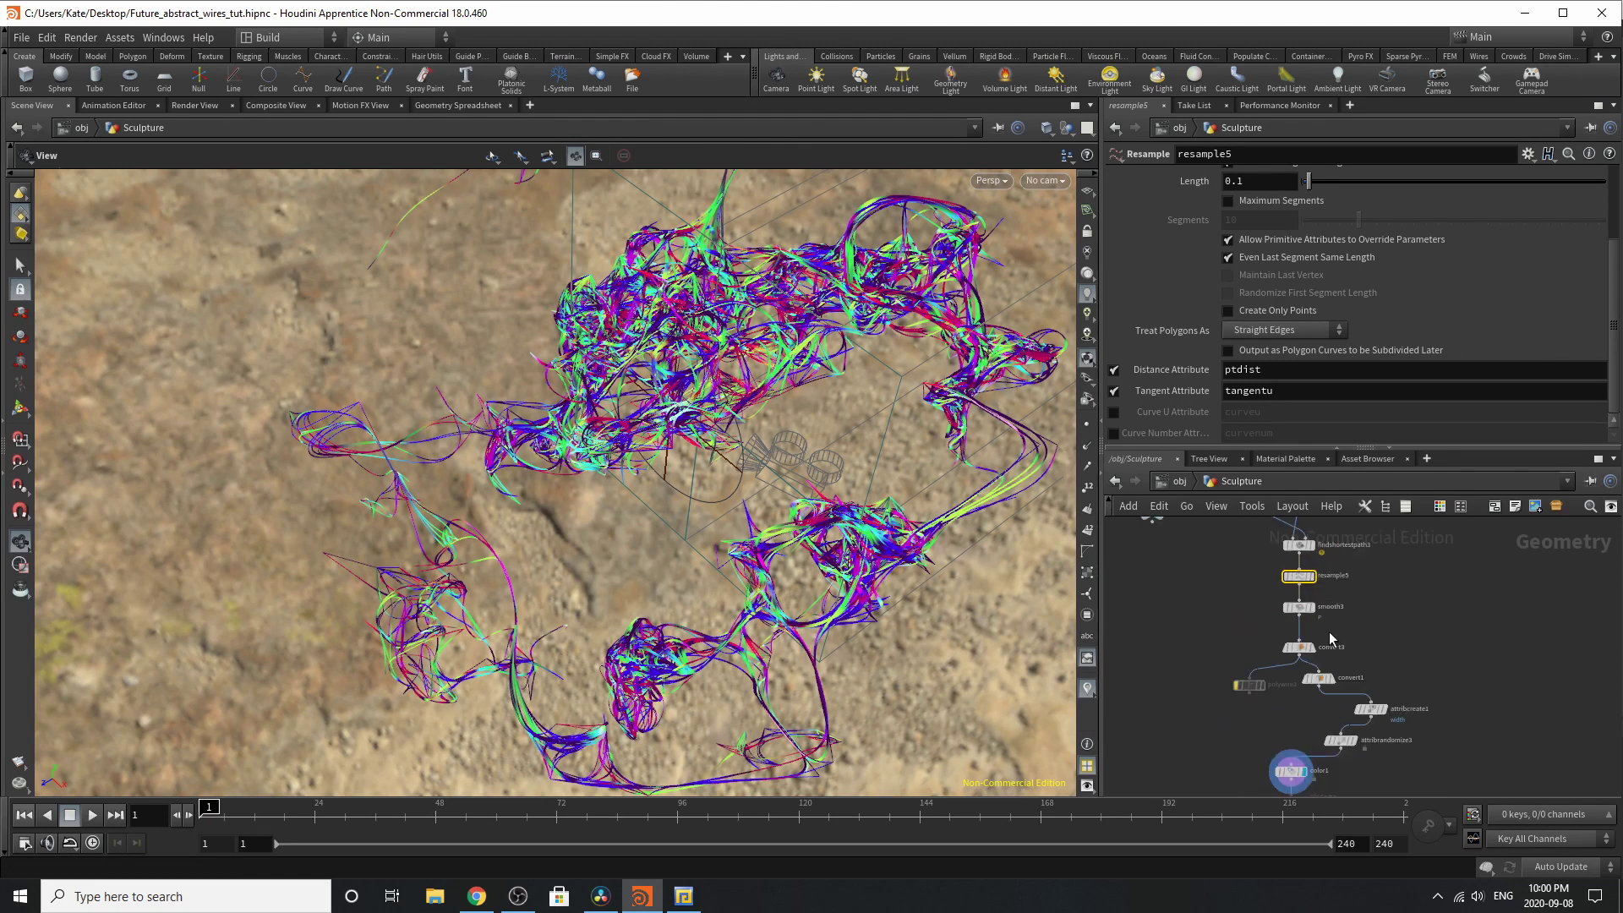
pyautogui.scroll(5, 1279, 702)
pyautogui.scroll(3, 1313, 629)
pyautogui.click(1258, 546)
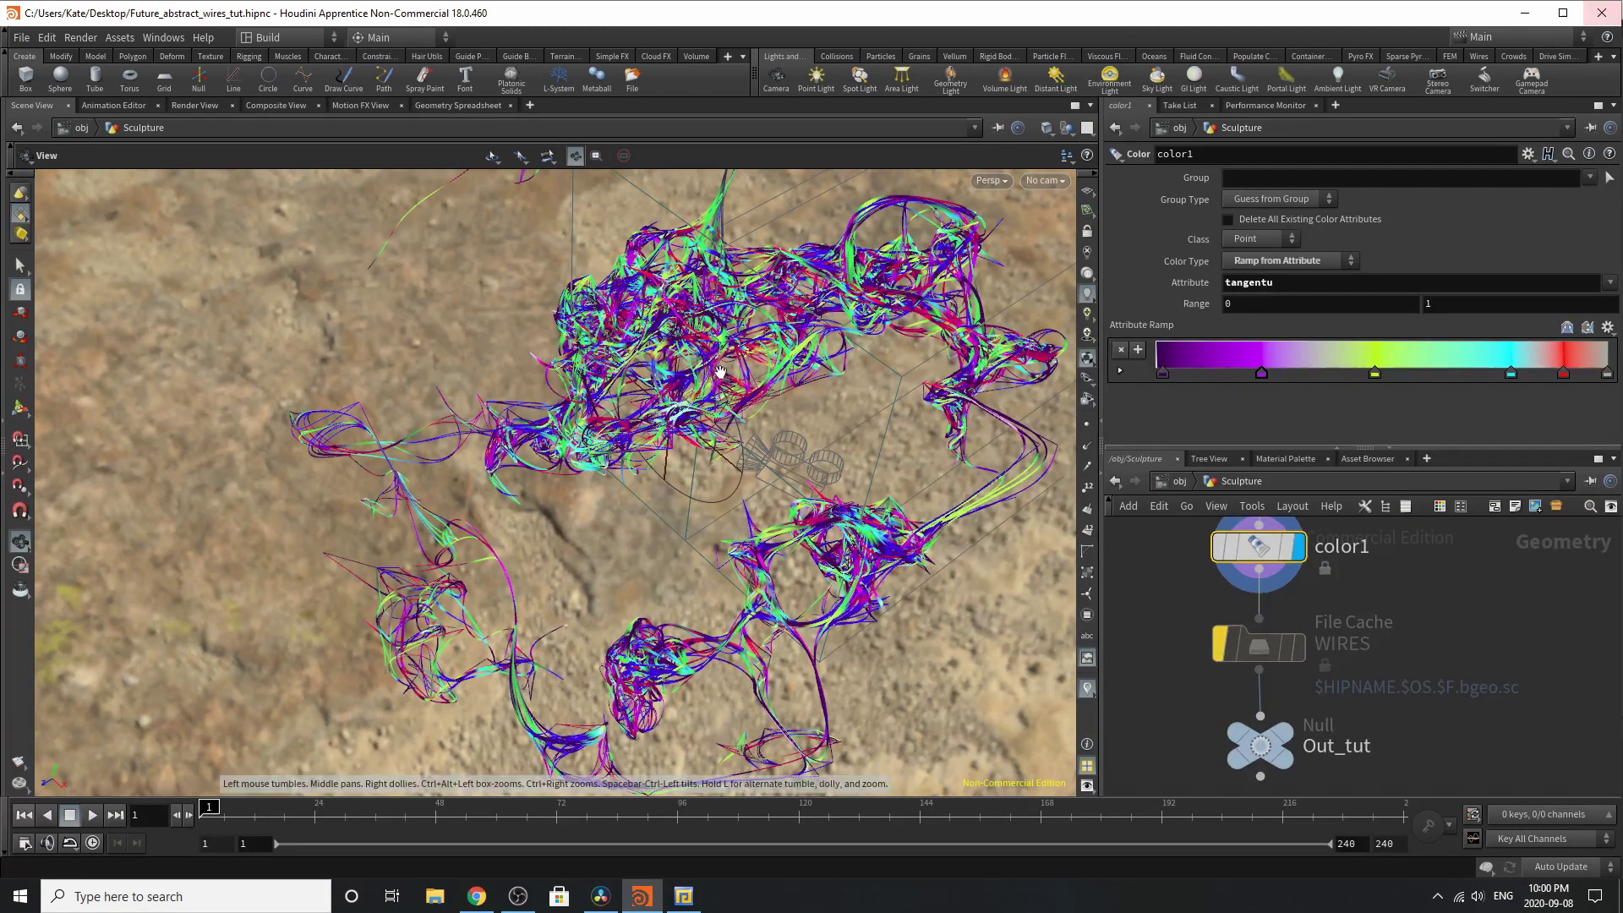
pyautogui.moveTo(676, 323)
pyautogui.mouseDown()
pyautogui.moveTo(695, 258)
pyautogui.moveTo(609, 279)
pyautogui.mouseUp()
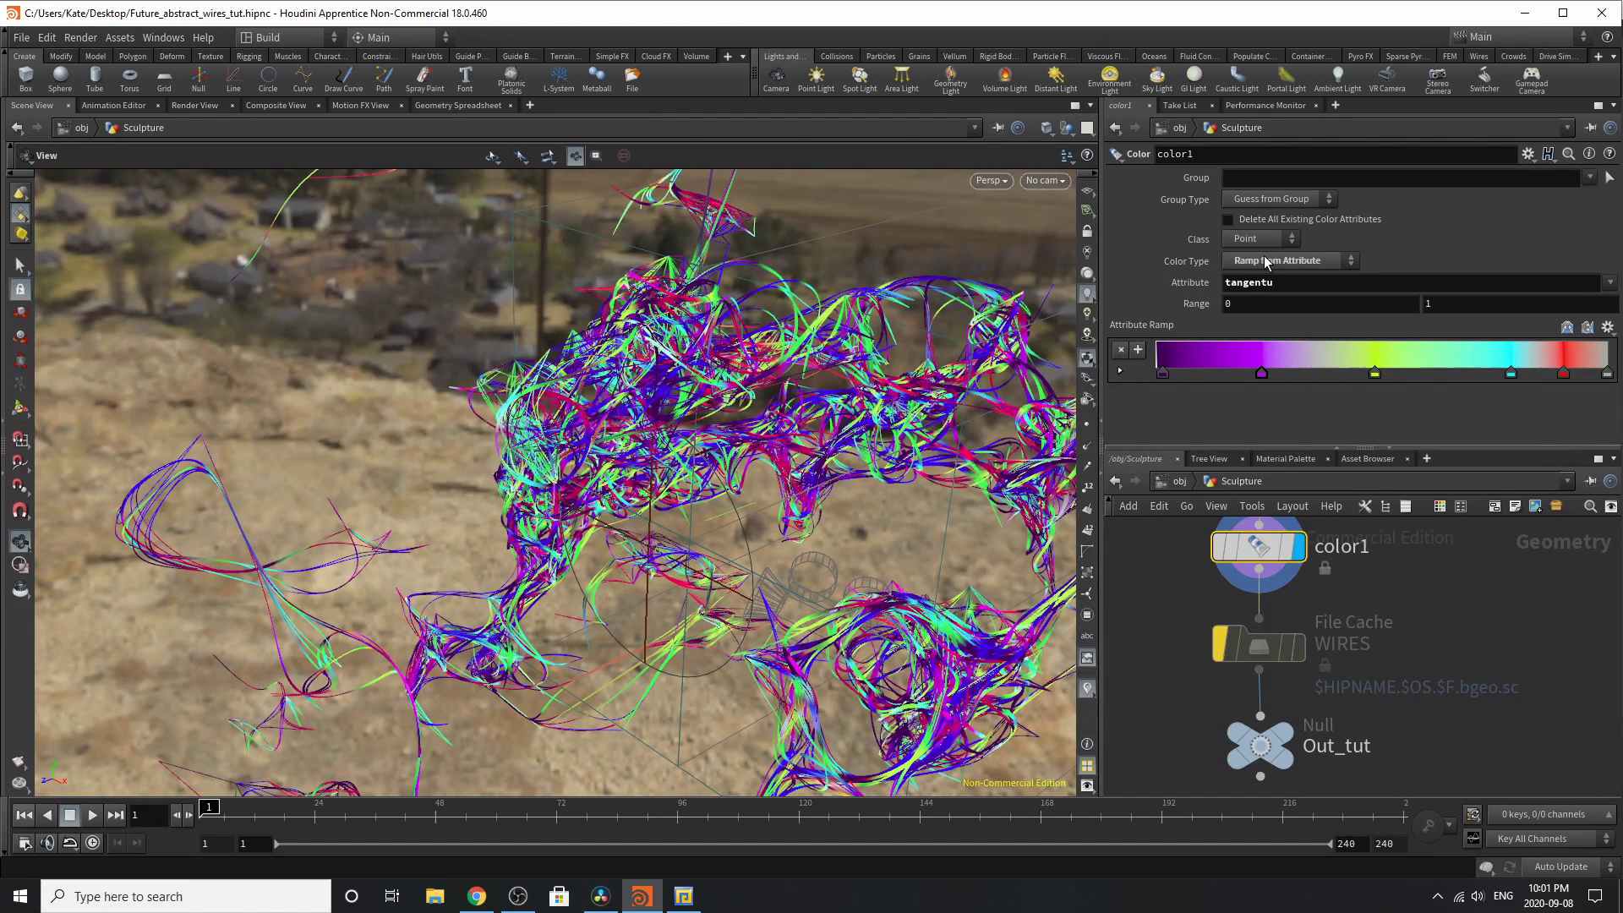
# Step: Try the Bounding Box color type on color1 and return it to Ramp from Attribute
pyautogui.click(1265, 260)
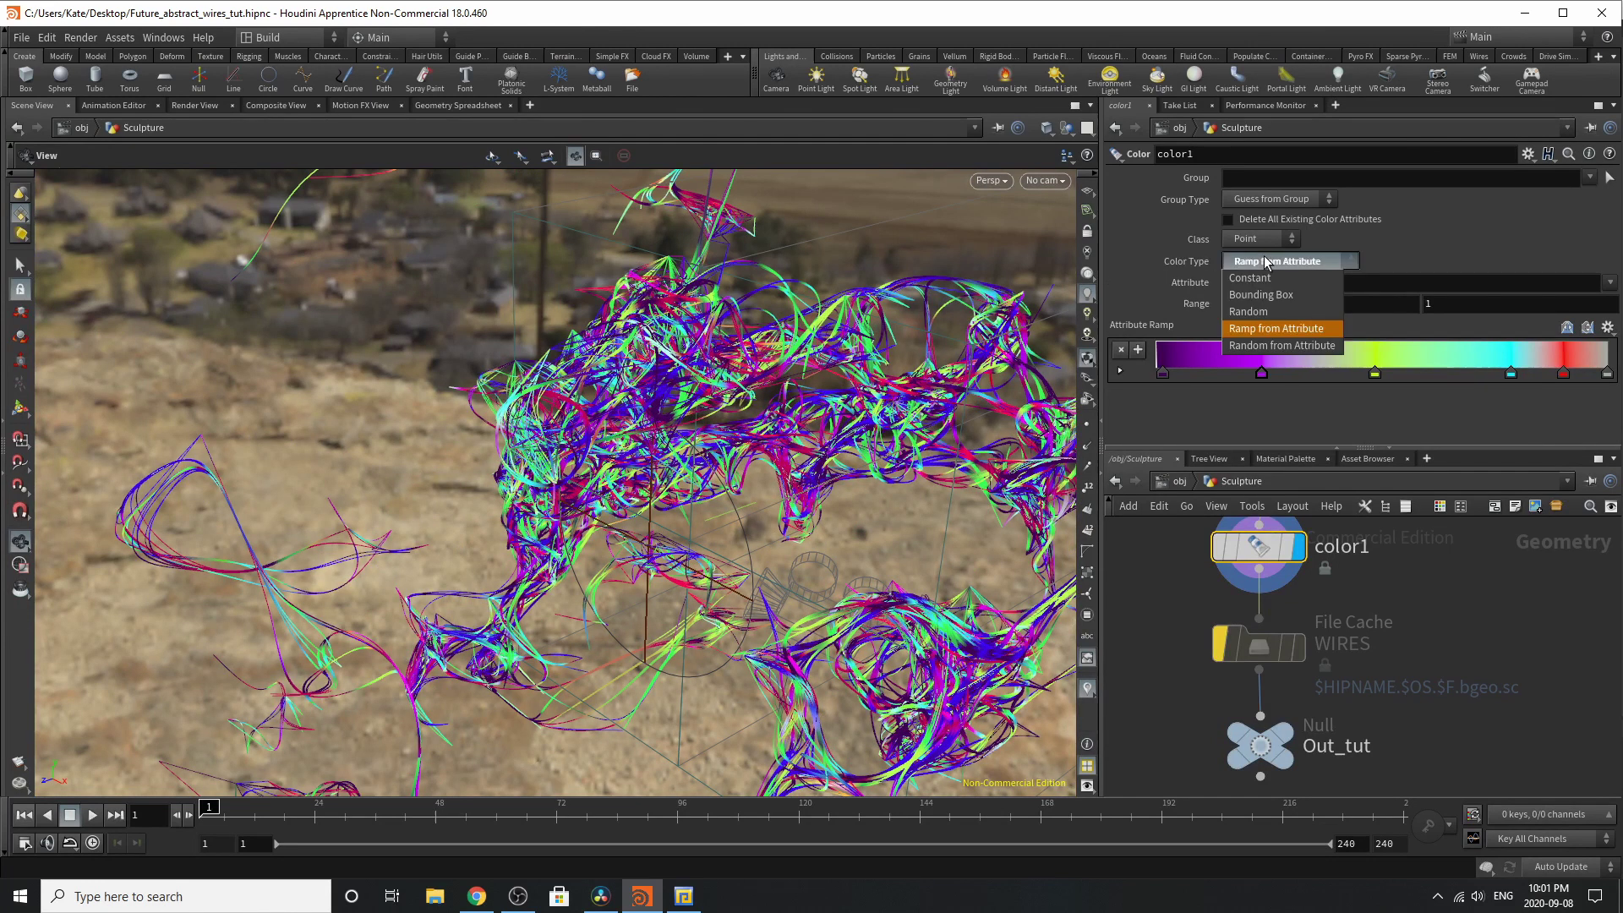
pyautogui.click(1273, 301)
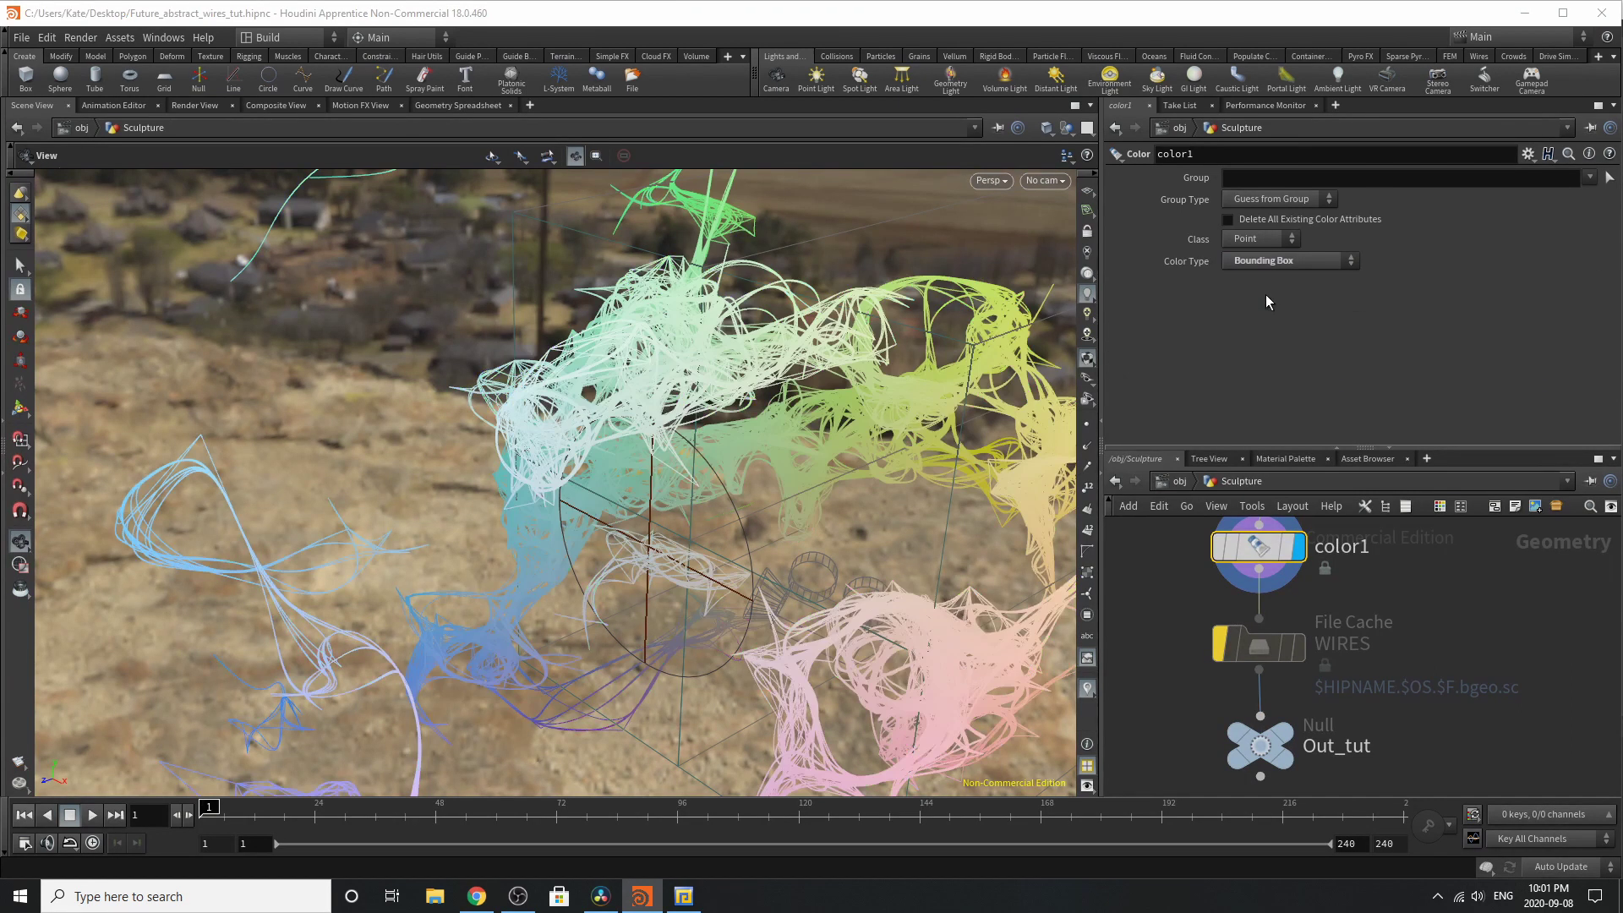
pyautogui.click(1272, 265)
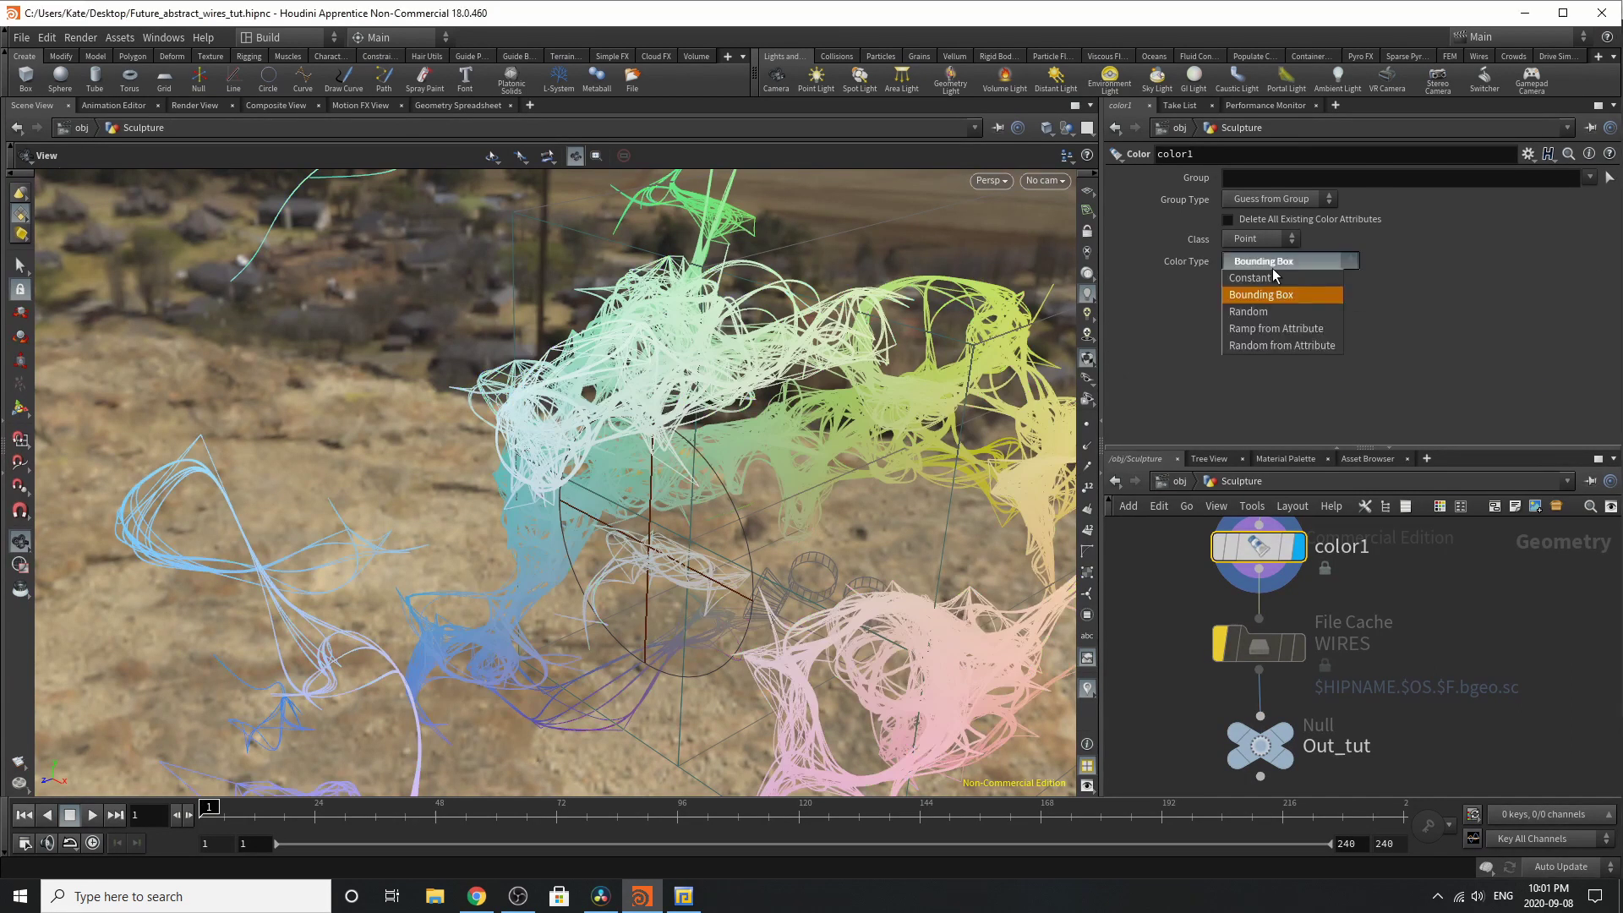
pyautogui.click(1270, 333)
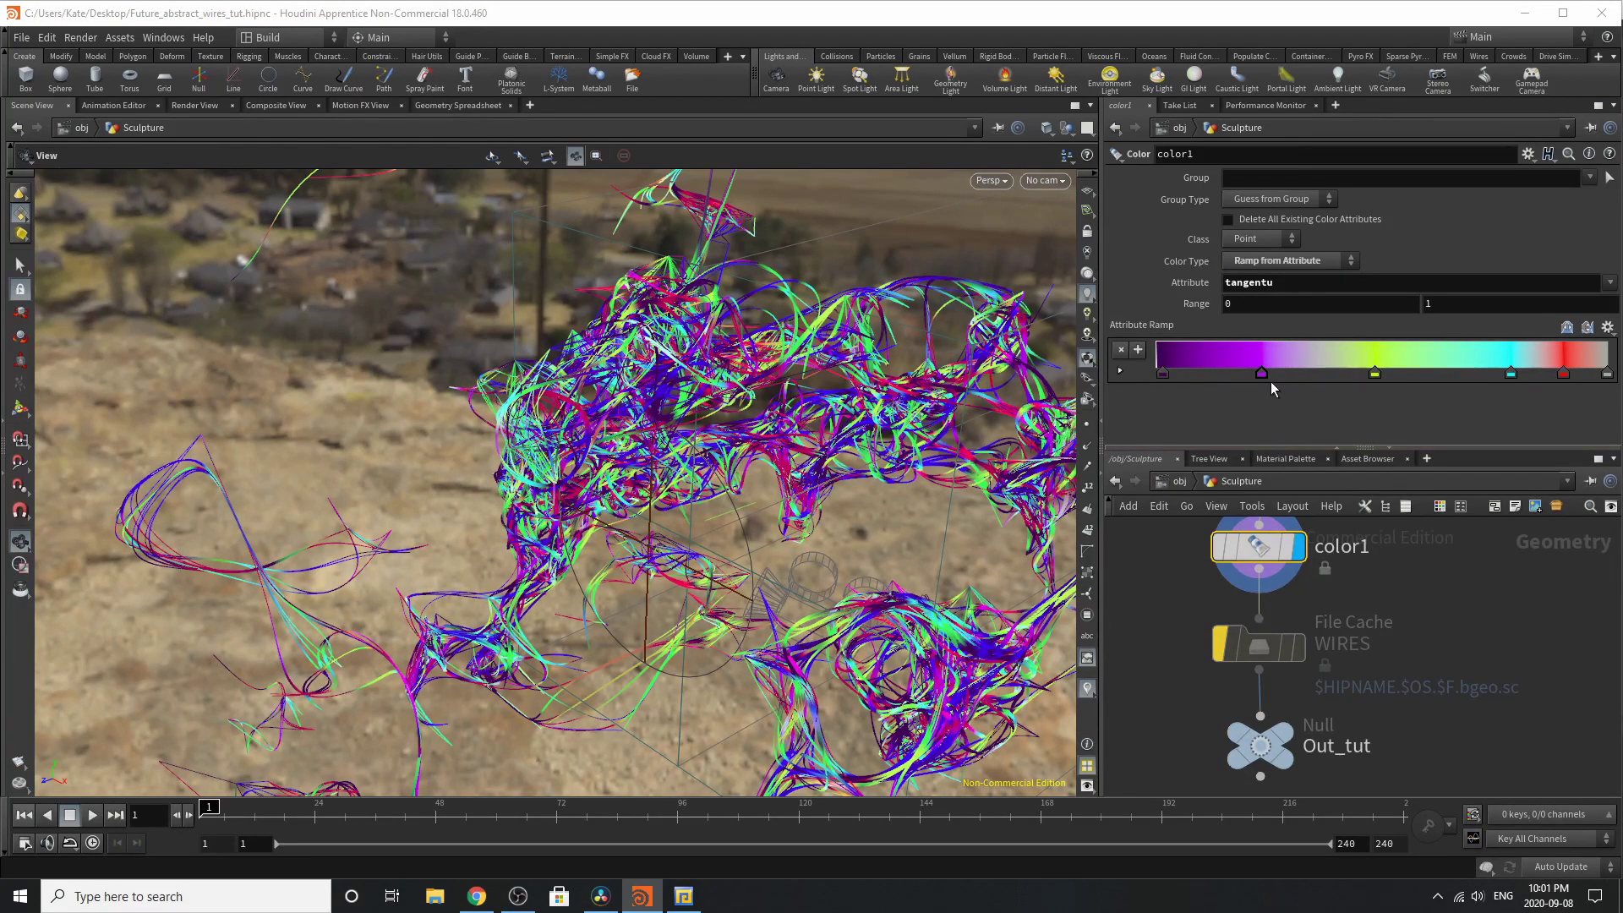
# Step: Remove the purple, cyan and red points from color1's attribute ramp
pyautogui.moveTo(1266, 377); pyautogui.dragTo(1336, 397)
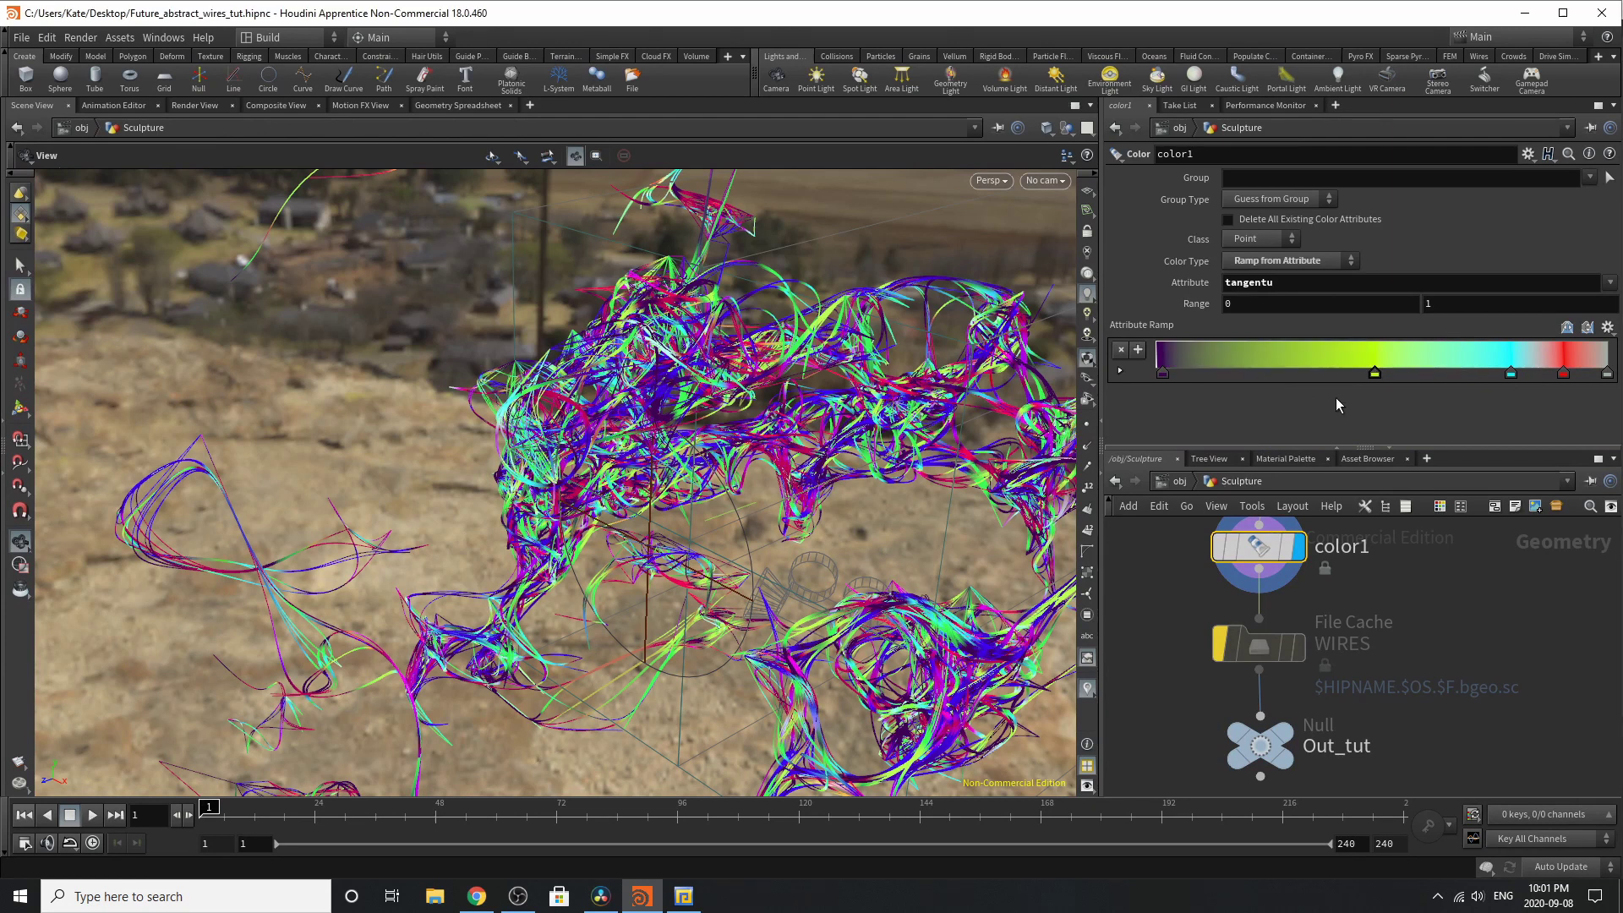
pyautogui.click(1511, 373)
pyautogui.press('Delete')
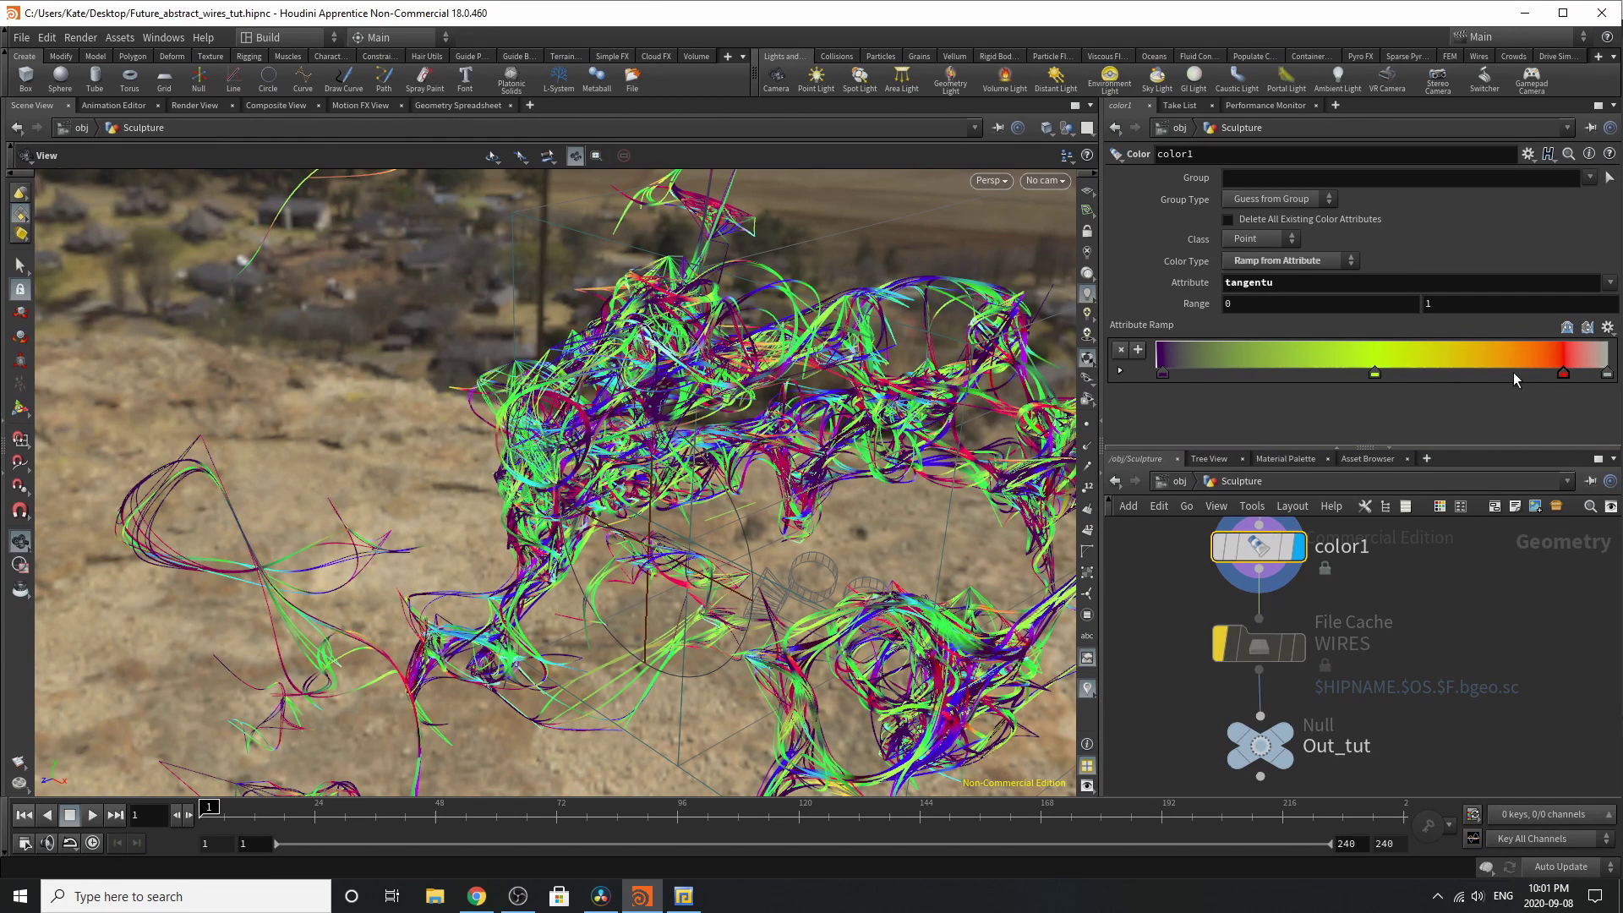
pyautogui.click(1563, 372)
pyautogui.press('Delete')
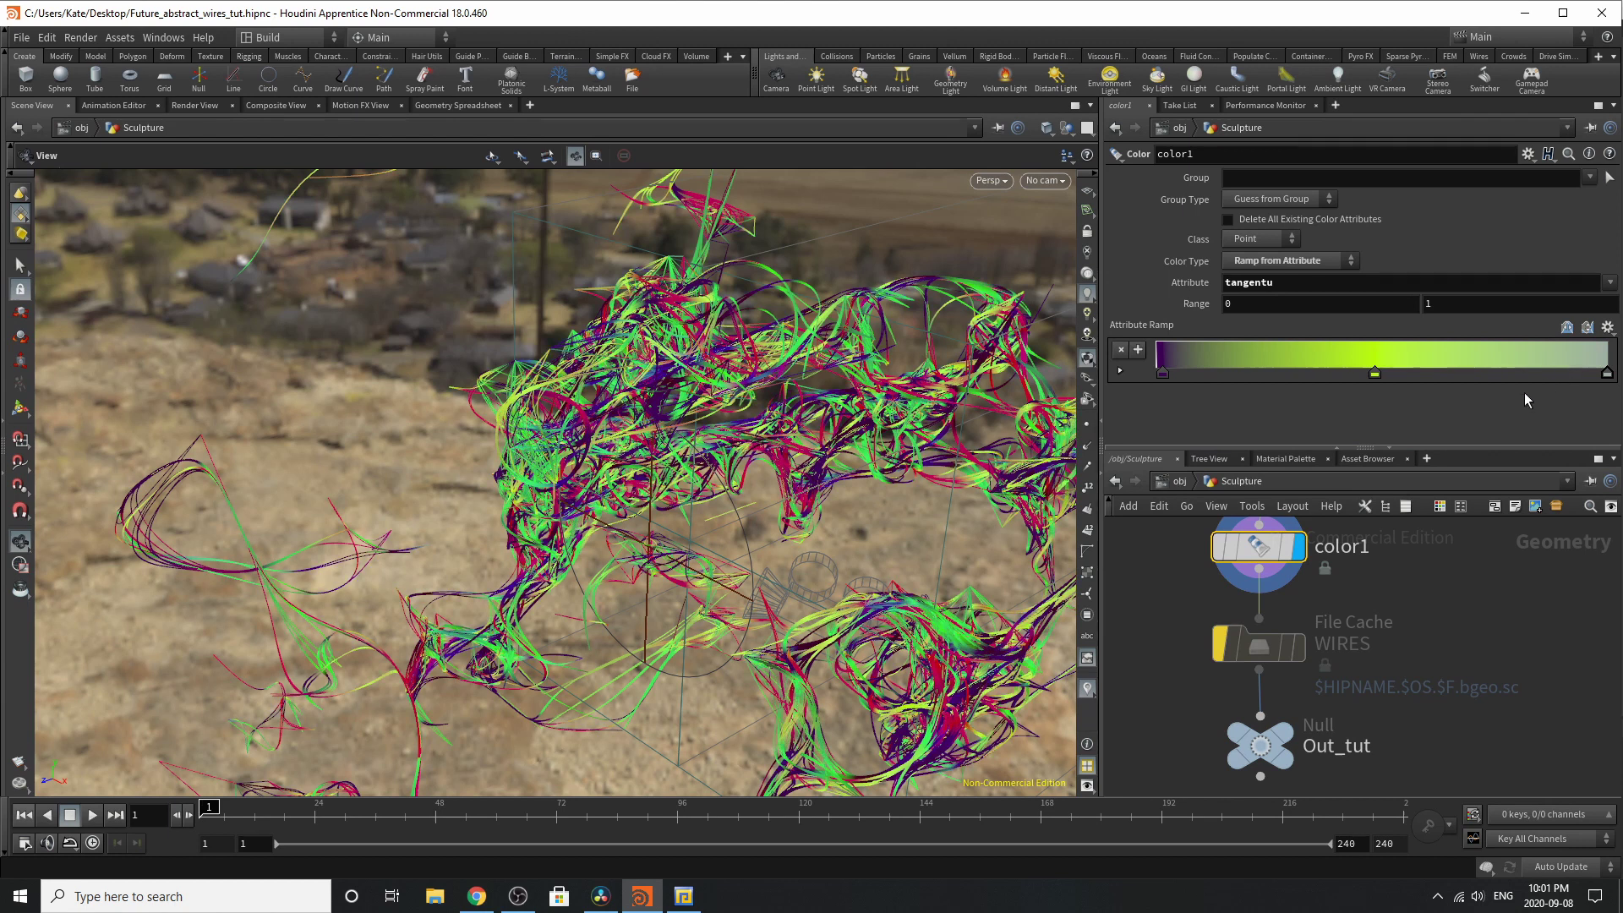
# Step: Set color1's ramp attribute to width and inspect the recolored wires up close
pyautogui.click(1610, 284)
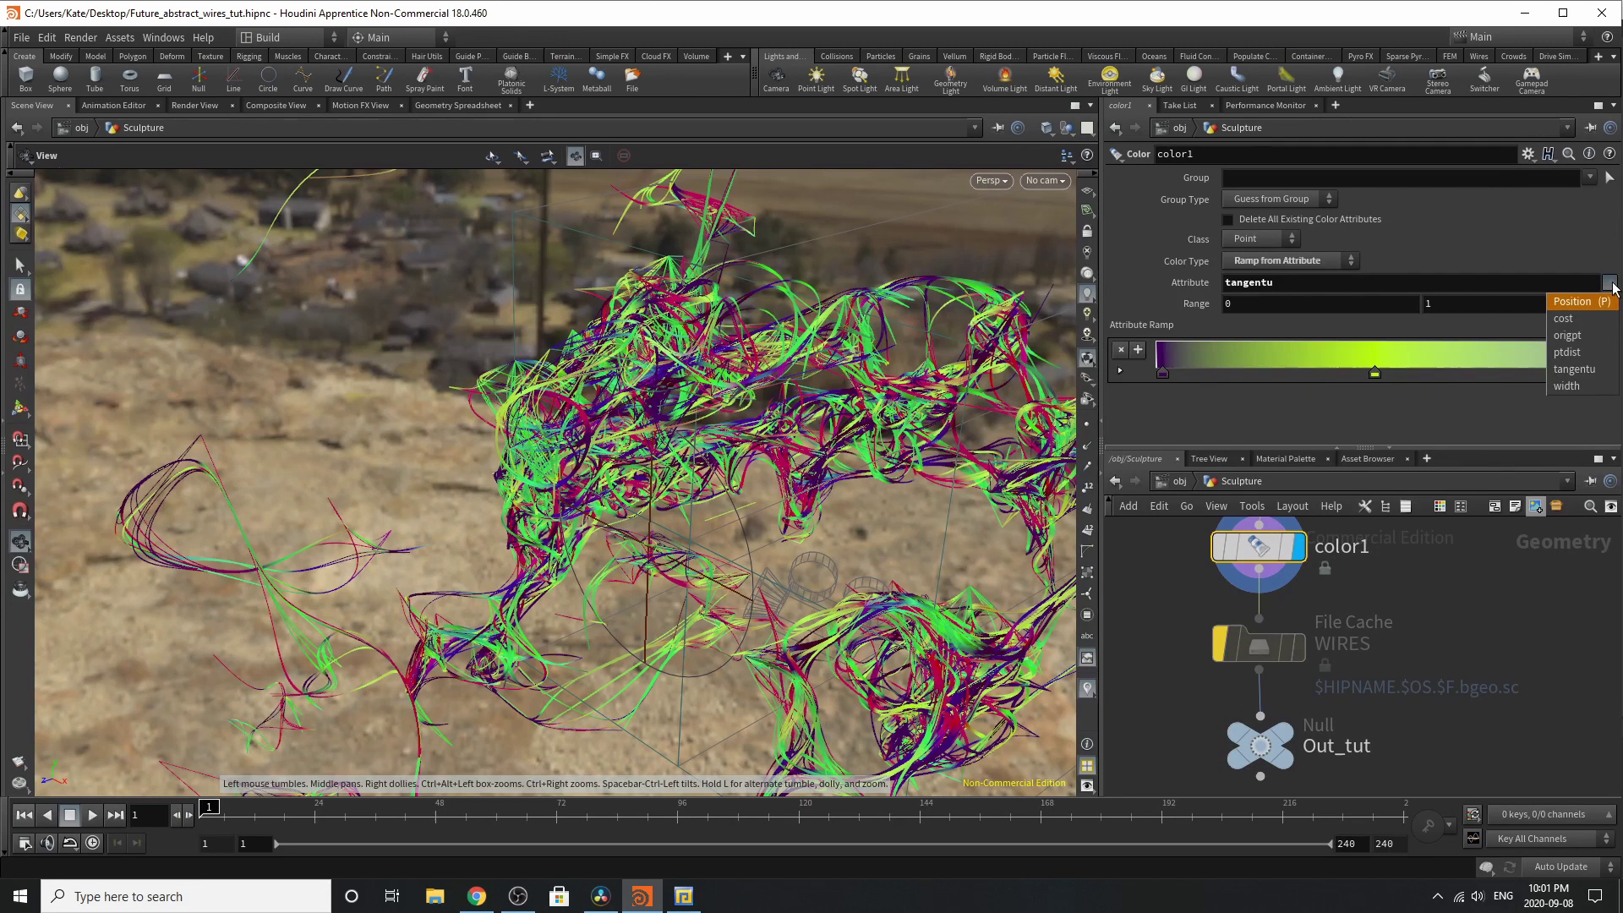
pyautogui.click(1565, 385)
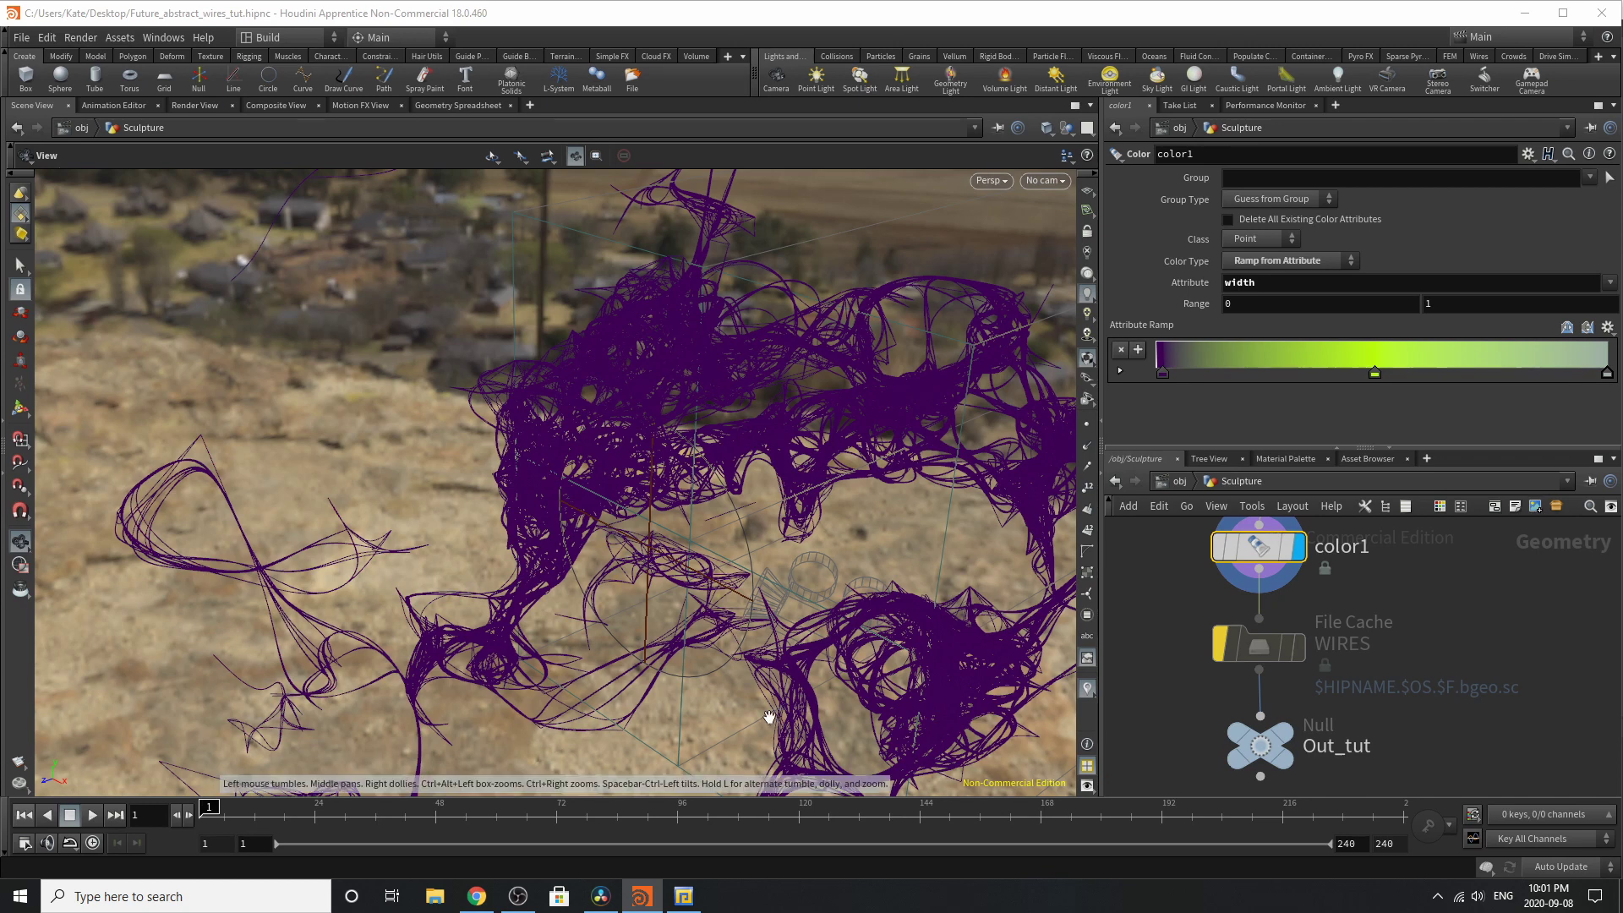
pyautogui.moveTo(624, 487)
pyautogui.mouseDown(button='right')
pyautogui.moveTo(786, 398)
pyautogui.moveTo(746, 394)
pyautogui.mouseUp(button='right')
pyautogui.moveTo(746, 395); pyautogui.dragTo(761, 463)
pyautogui.moveTo(1165, 372)
pyautogui.mouseDown()
pyautogui.moveTo(1263, 372)
pyautogui.moveTo(1160, 379)
pyautogui.mouseUp()
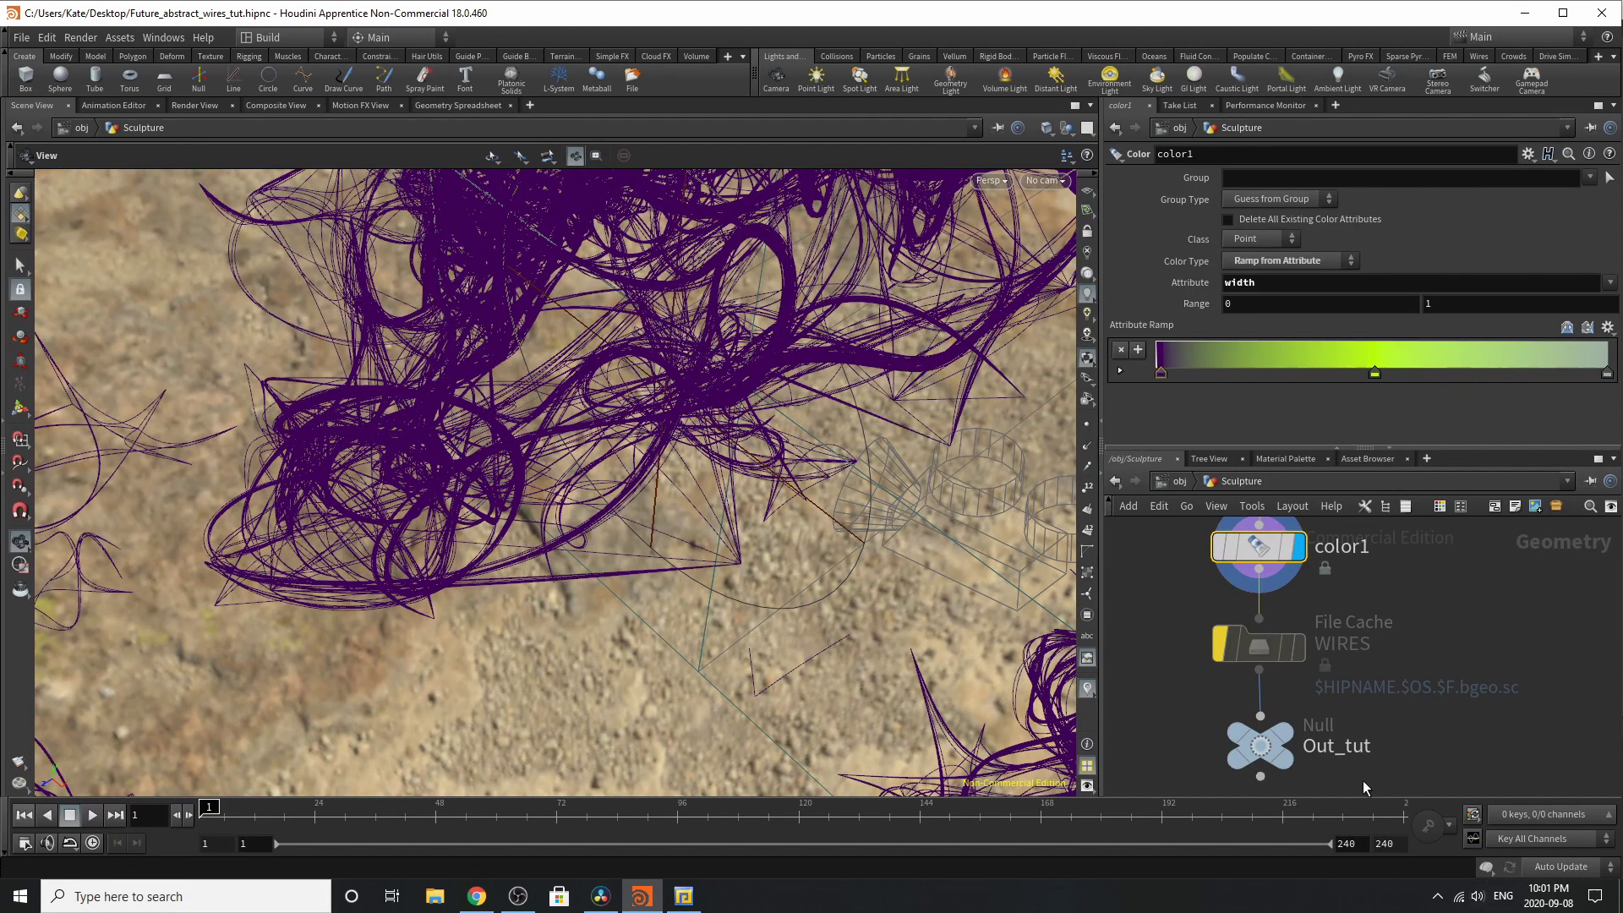
# Step: Inspect the width-colored wires of the sculpture from farther away and from several angles
pyautogui.scroll(-5, 1350, 763)
pyautogui.scroll(4, 1386, 610)
pyautogui.click(1335, 667)
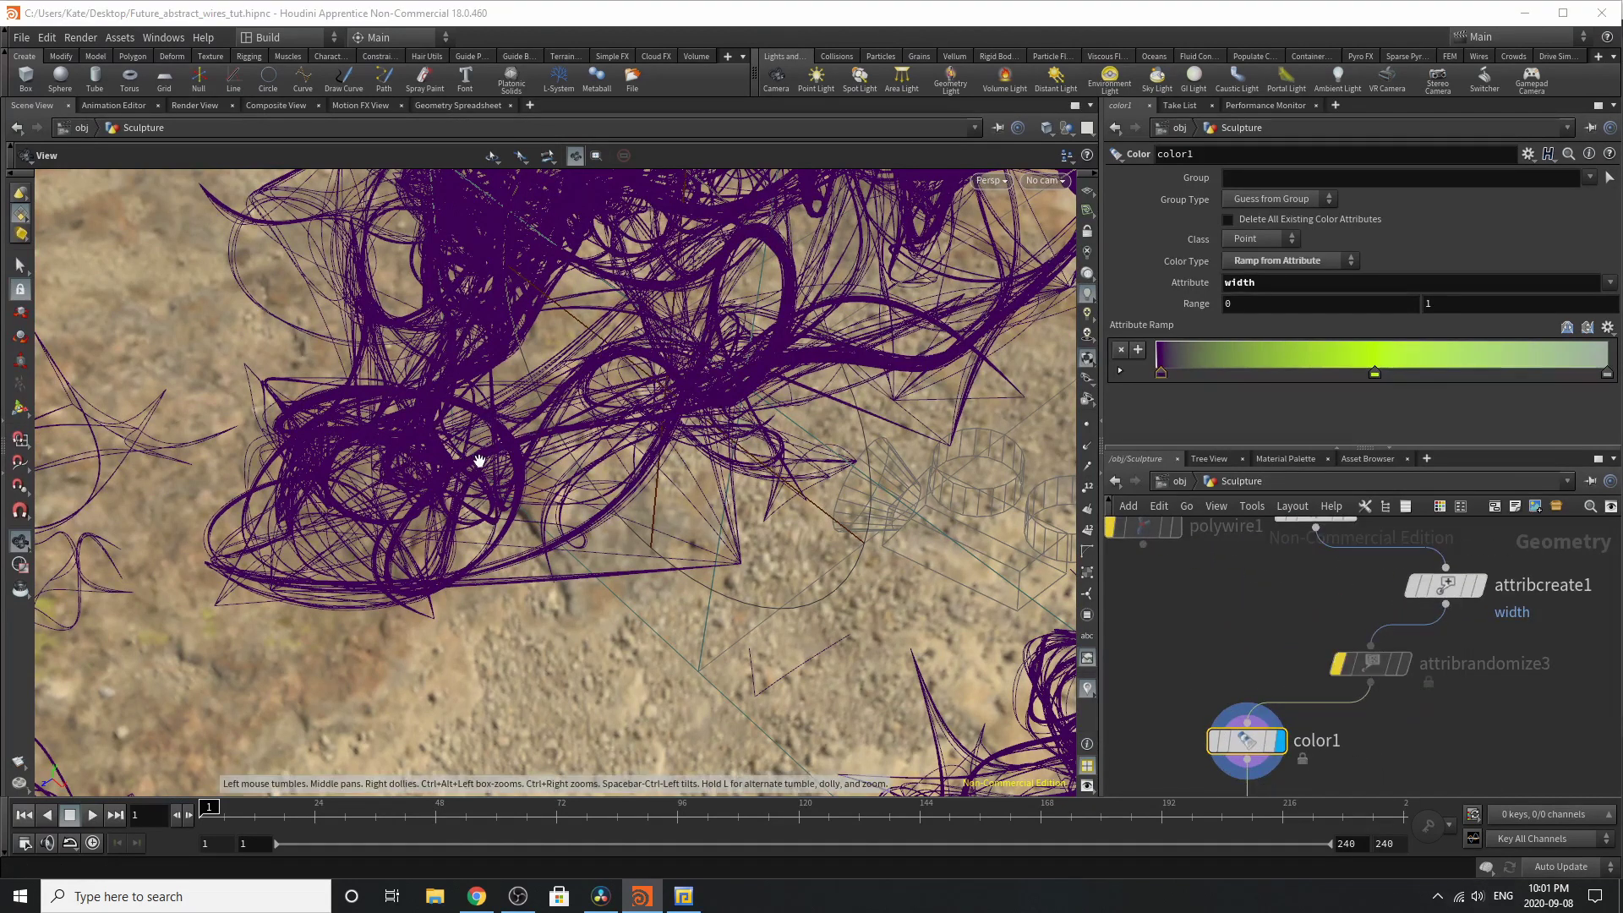
pyautogui.scroll(-3, 1217, 605)
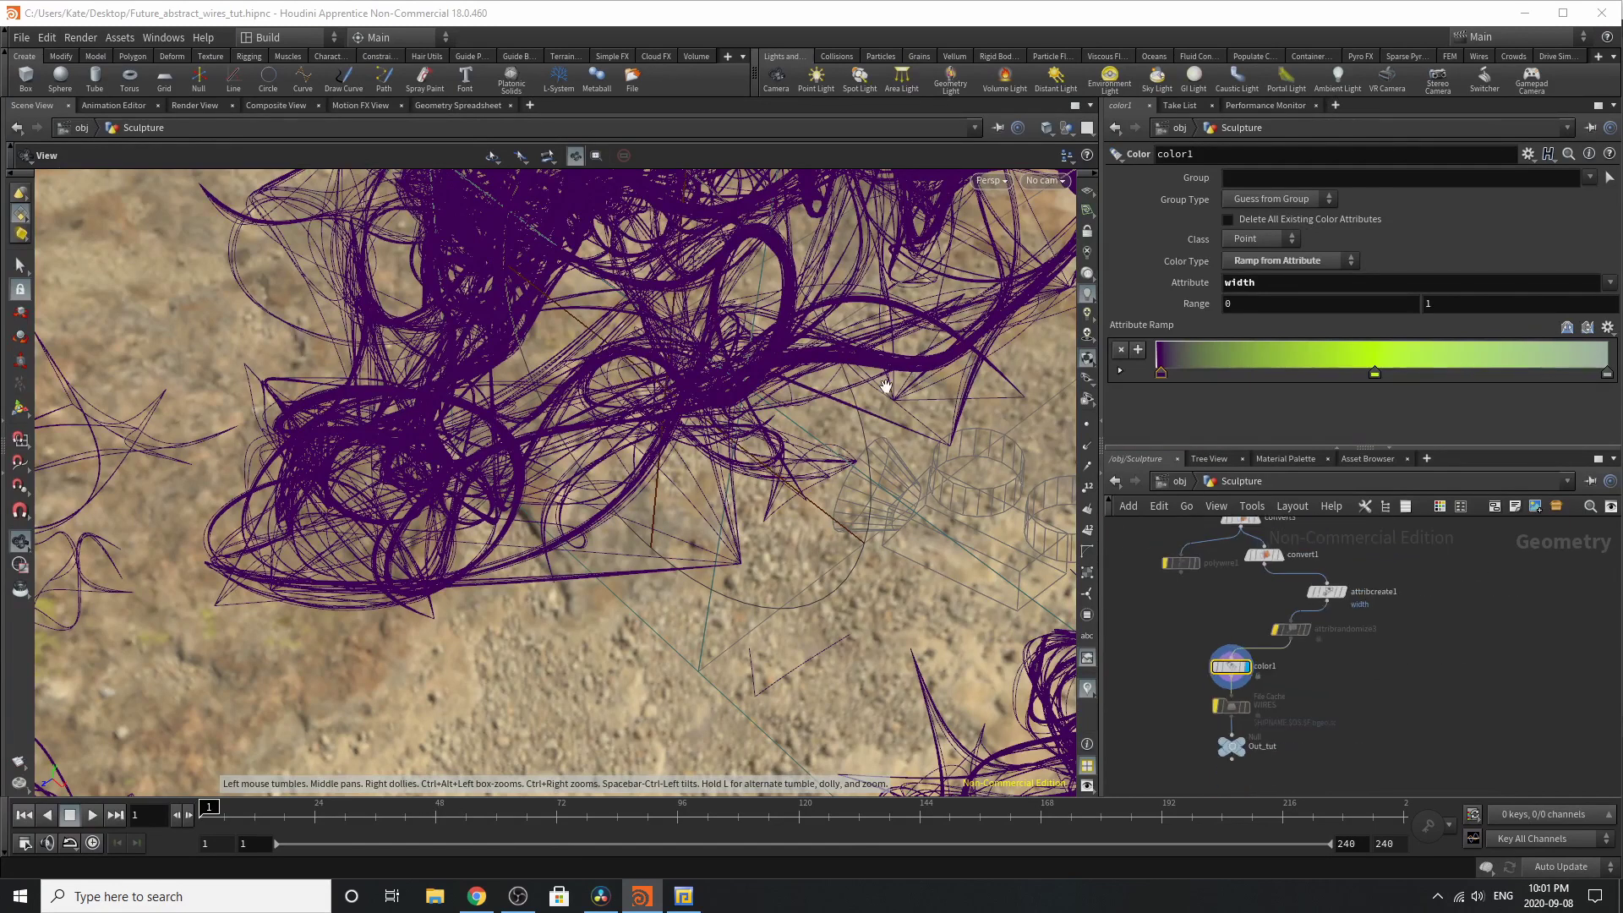
pyautogui.moveTo(885, 385)
pyautogui.mouseDown()
pyautogui.moveTo(778, 479)
pyautogui.moveTo(716, 508)
pyautogui.moveTo(219, 562)
pyautogui.mouseUp()
pyautogui.moveTo(219, 561); pyautogui.dragTo(190, 561, button='right')
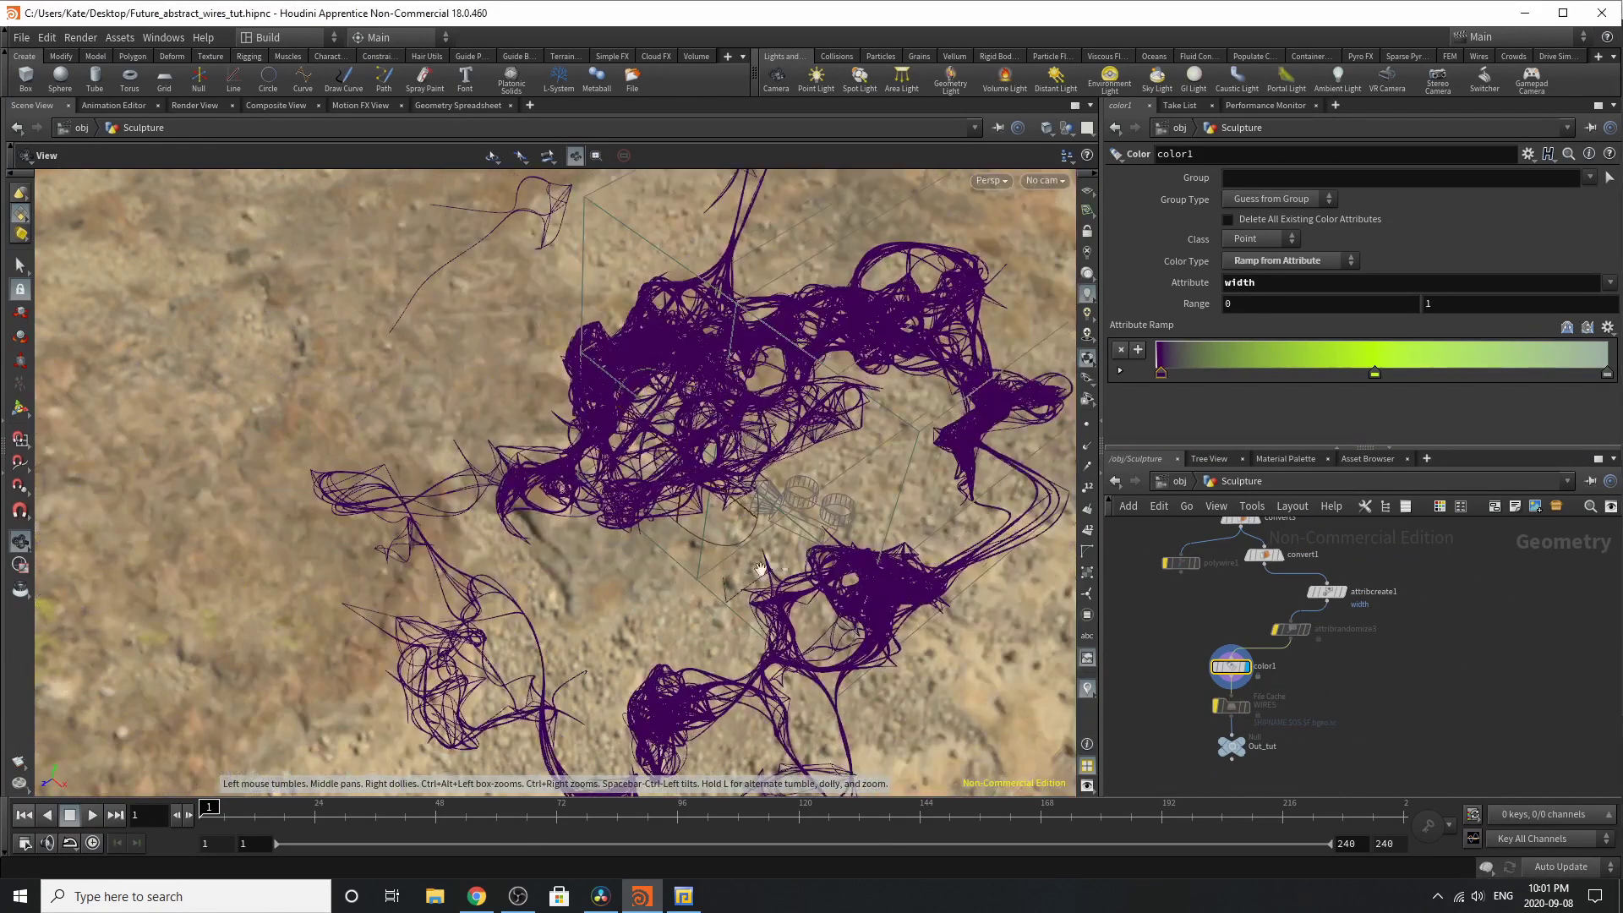
pyautogui.moveTo(823, 512)
pyautogui.mouseDown()
pyautogui.moveTo(840, 431)
pyautogui.moveTo(791, 520)
pyautogui.mouseUp()
pyautogui.moveTo(769, 551); pyautogui.dragTo(934, 421, button='right')
pyautogui.moveTo(758, 571); pyautogui.dragTo(784, 406, button='middle')
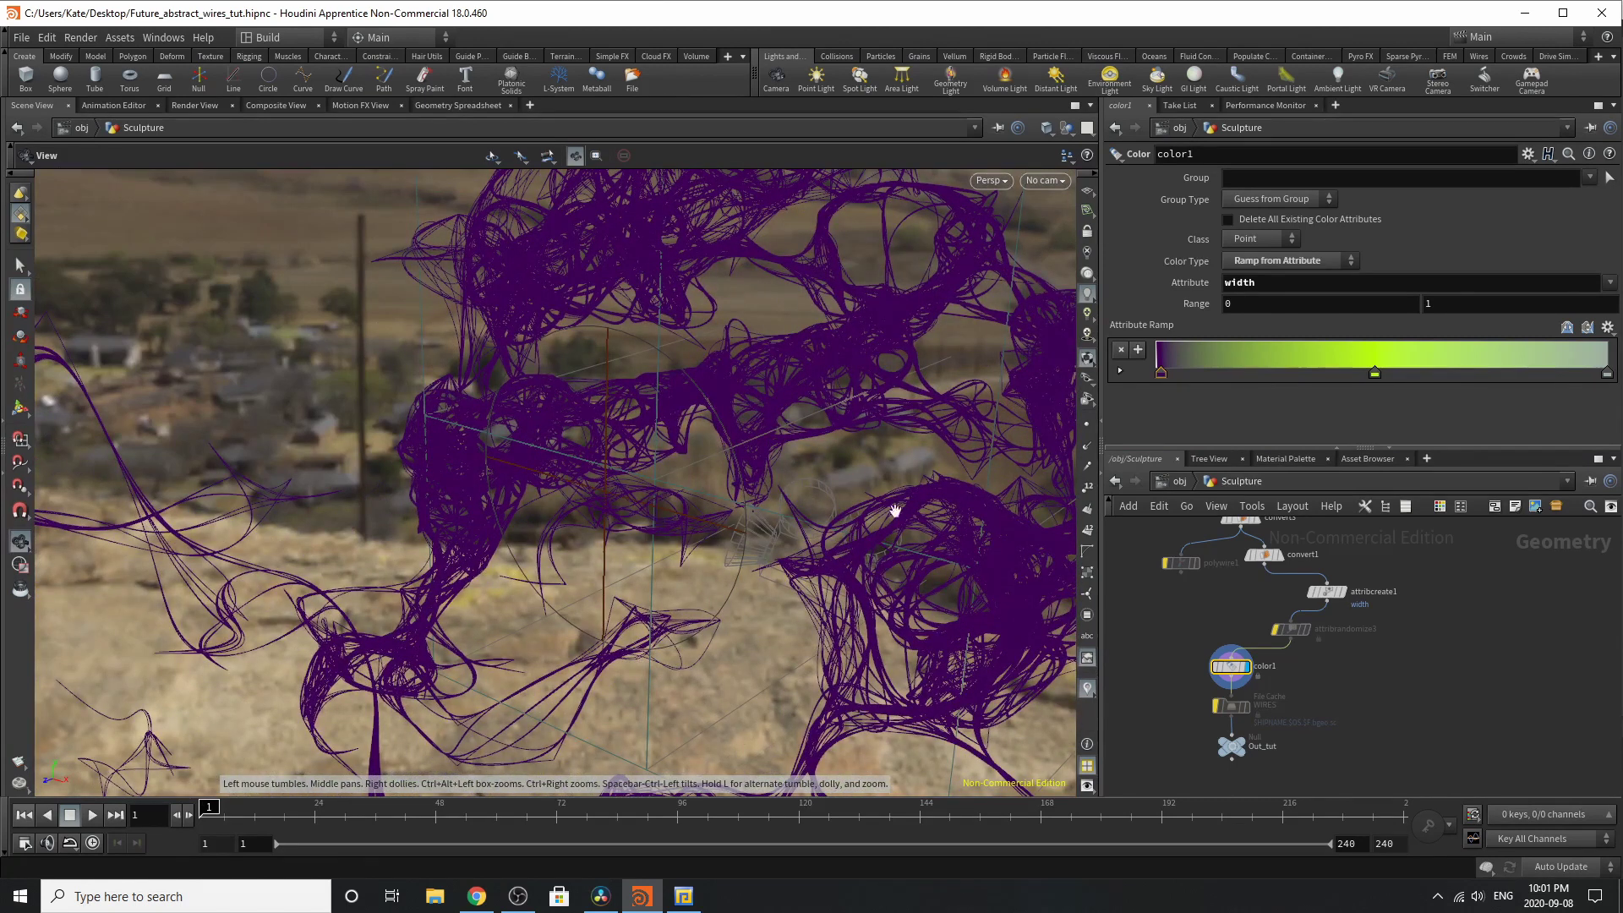
# Step: Delete the attribrandomize3 node between attribcreate1 and color1
pyautogui.scroll(3, 1366, 642)
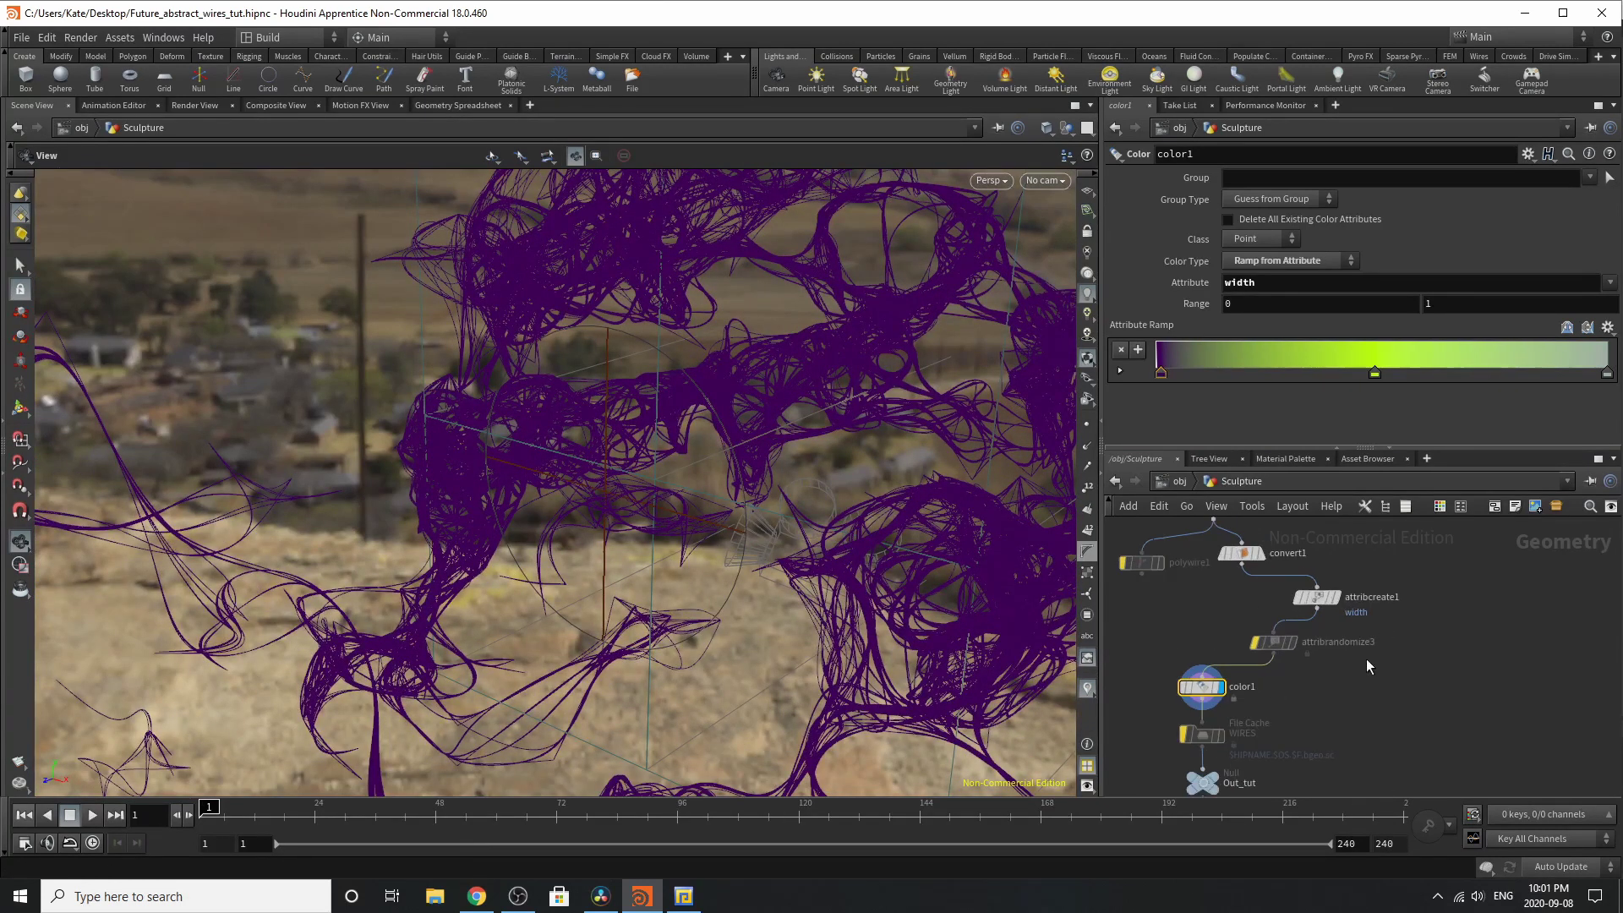
pyautogui.moveTo(1318, 588)
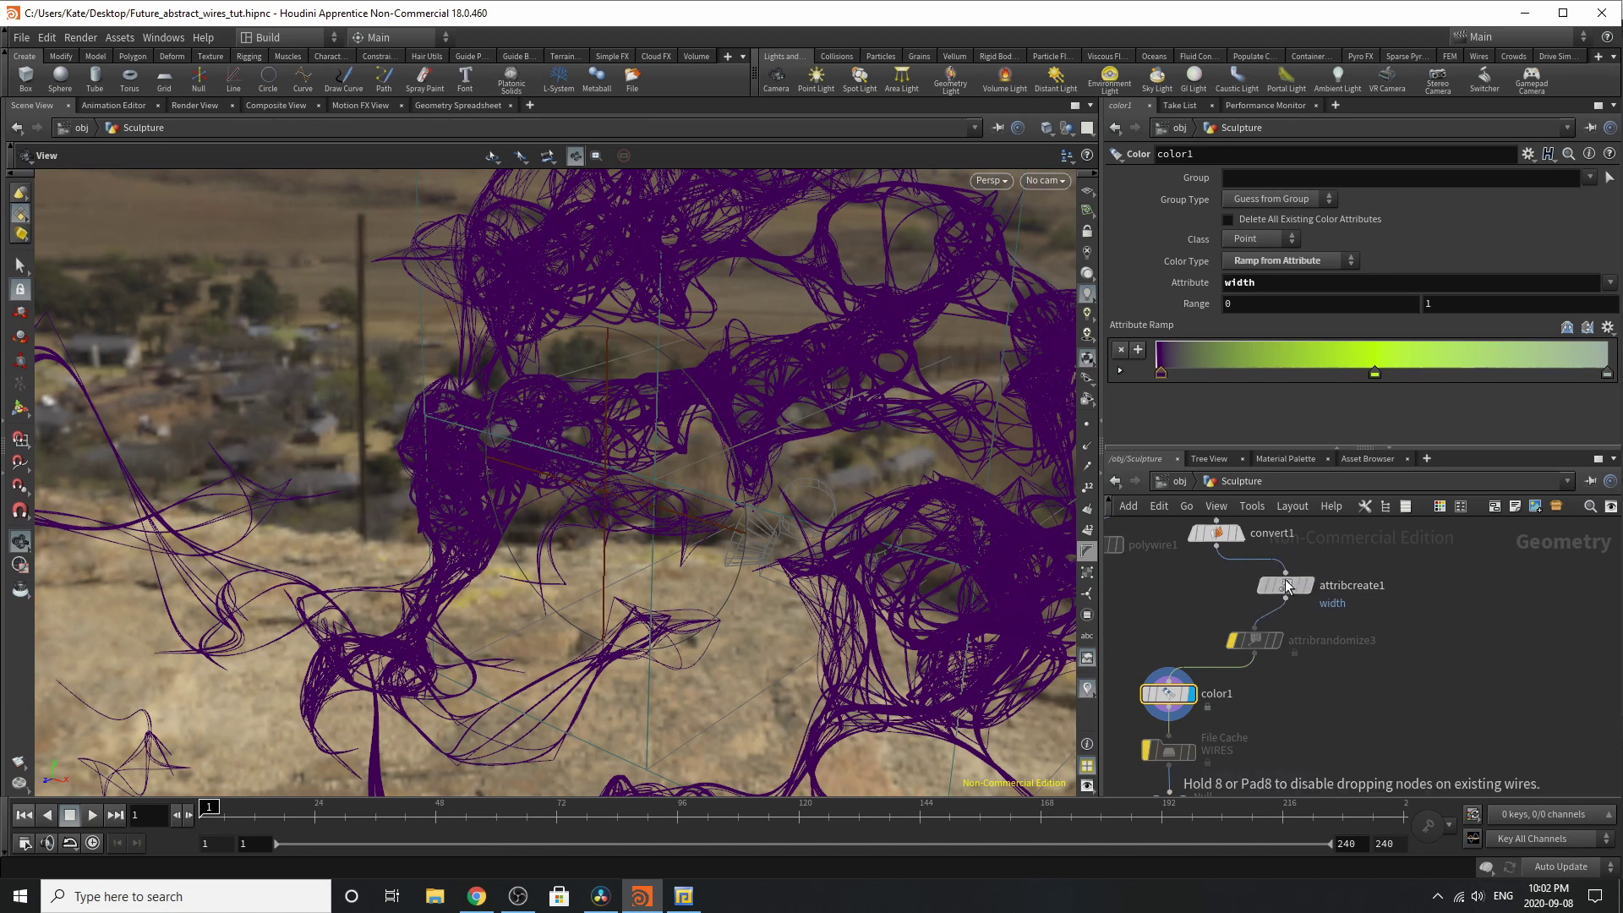
pyautogui.click(1254, 640)
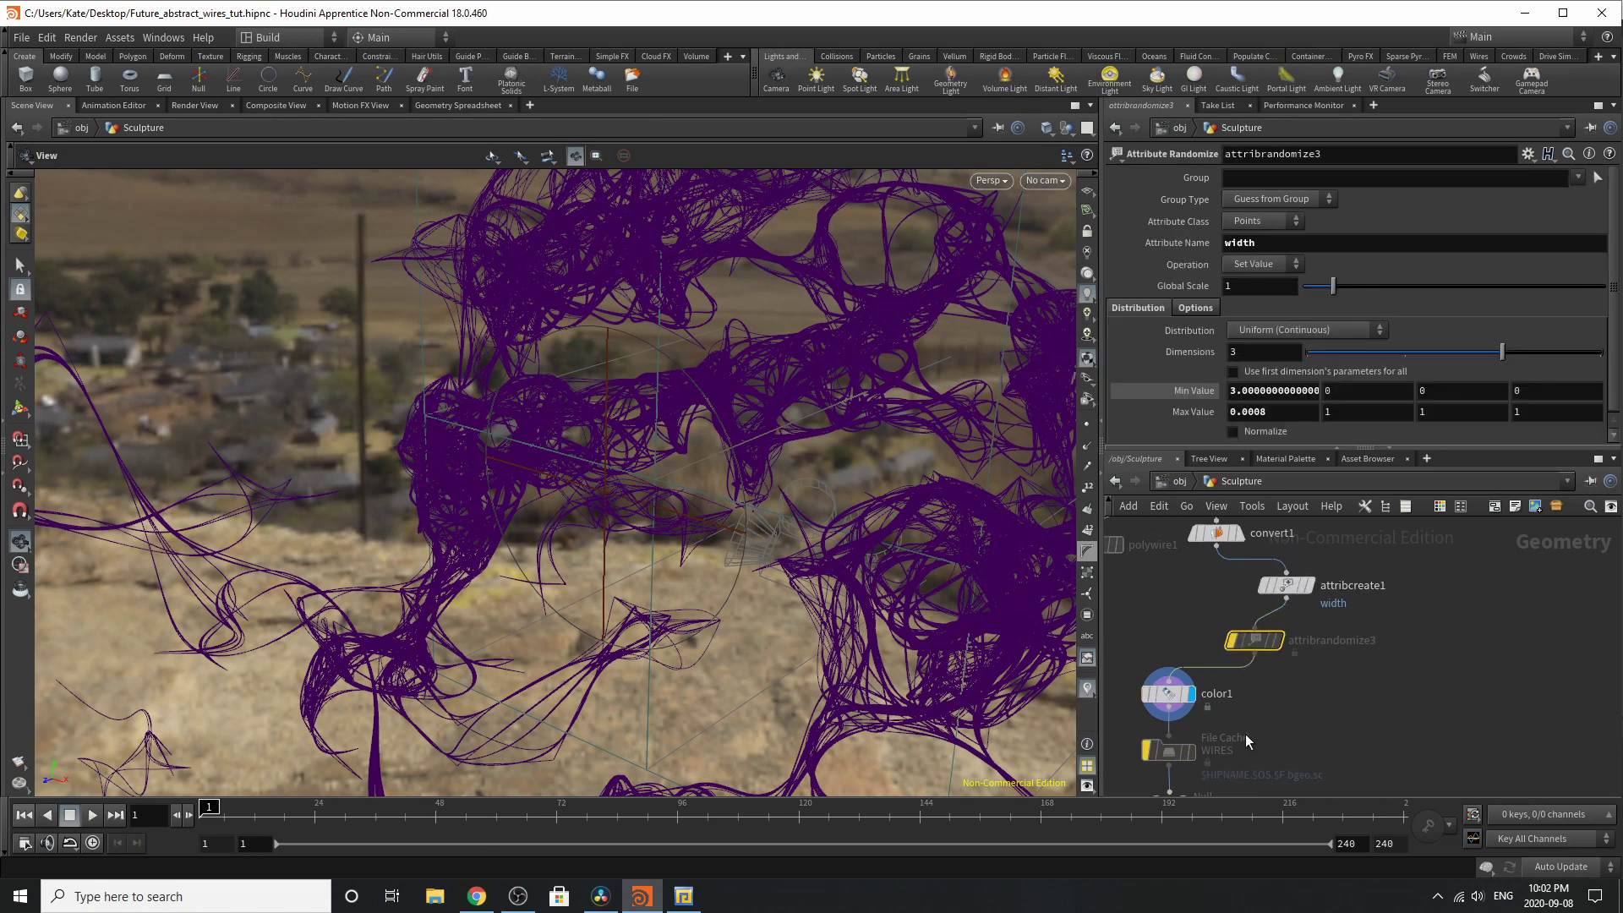
pyautogui.press('Delete')
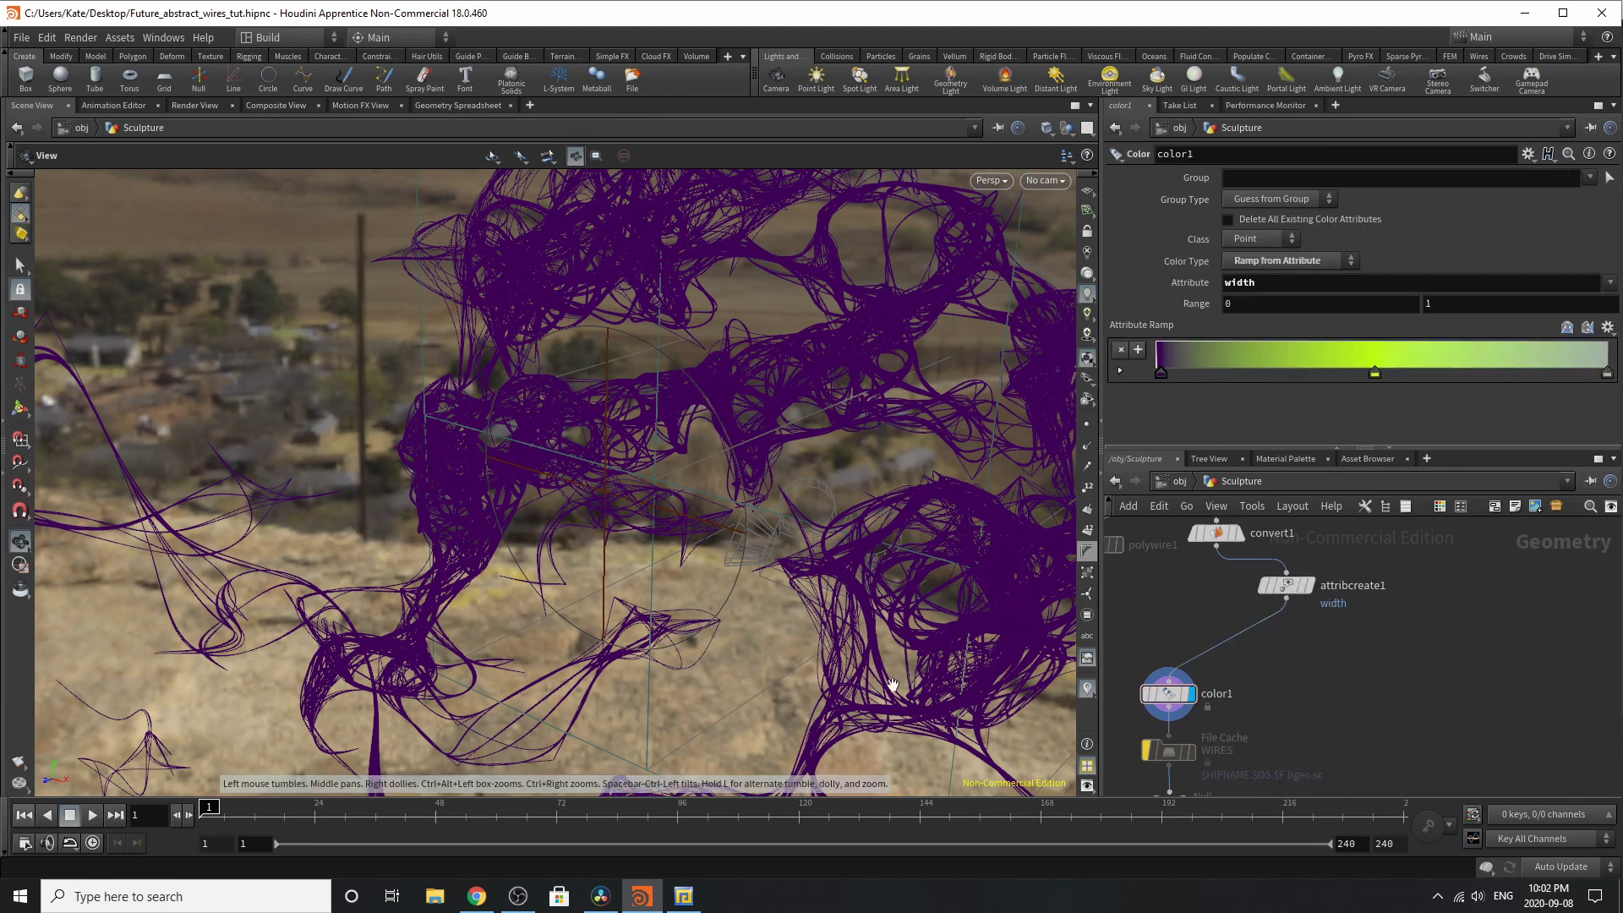
# Step: Set color1's ramp attribute to tangentu and display the recolored wires through the Out_tut null
pyautogui.scroll(-4, 1284, 641)
pyautogui.scroll(4, 1193, 698)
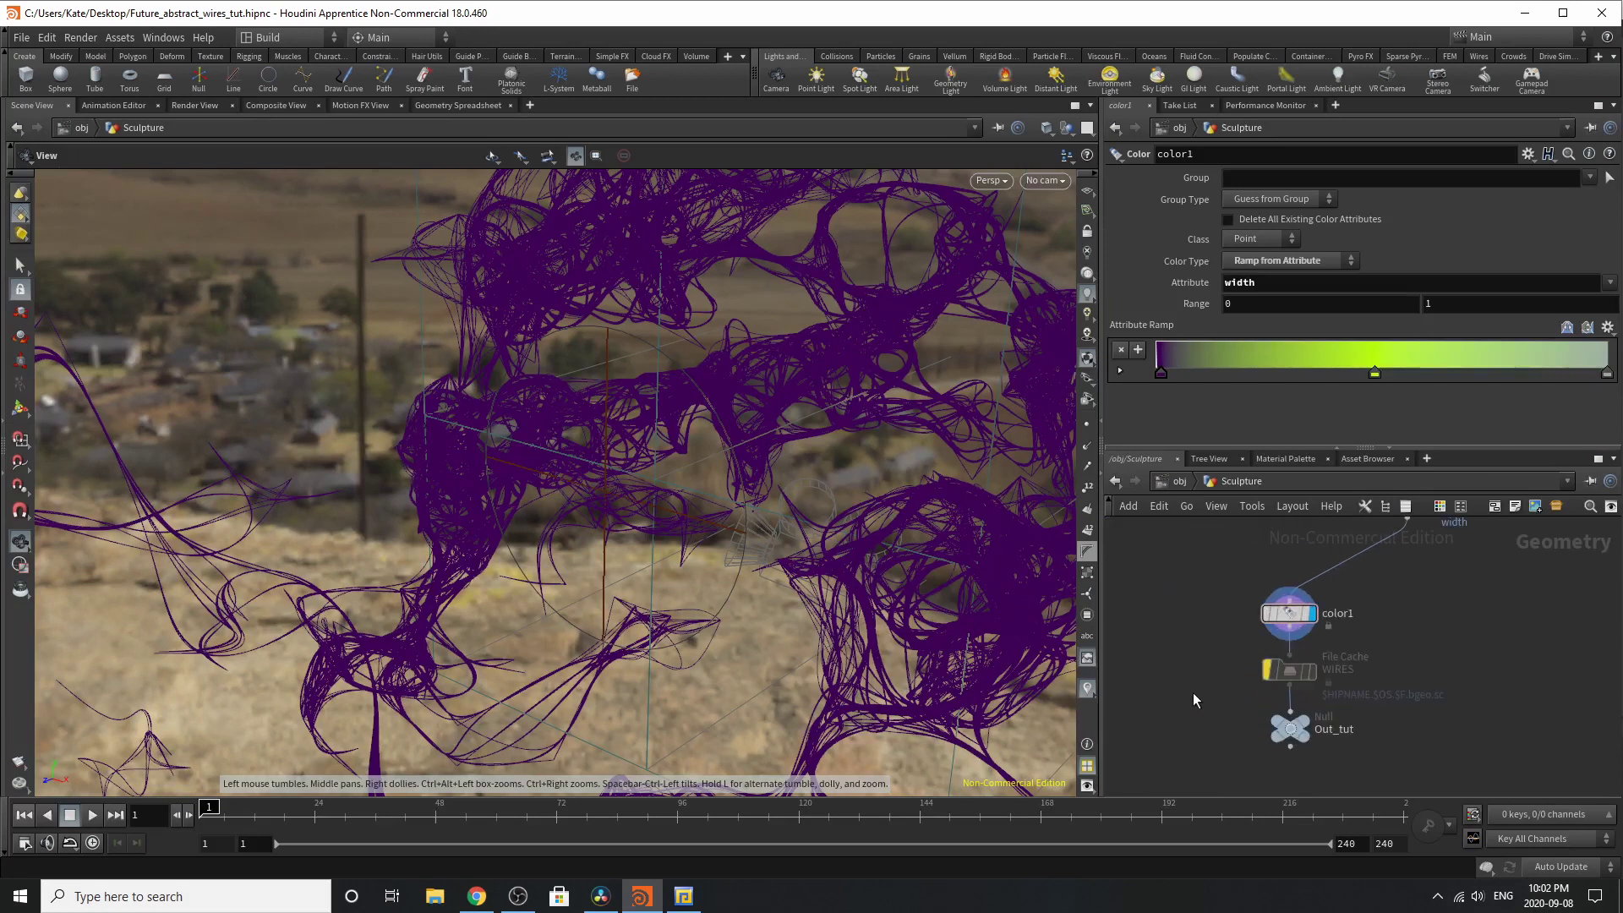
pyautogui.click(1608, 283)
pyautogui.click(1571, 413)
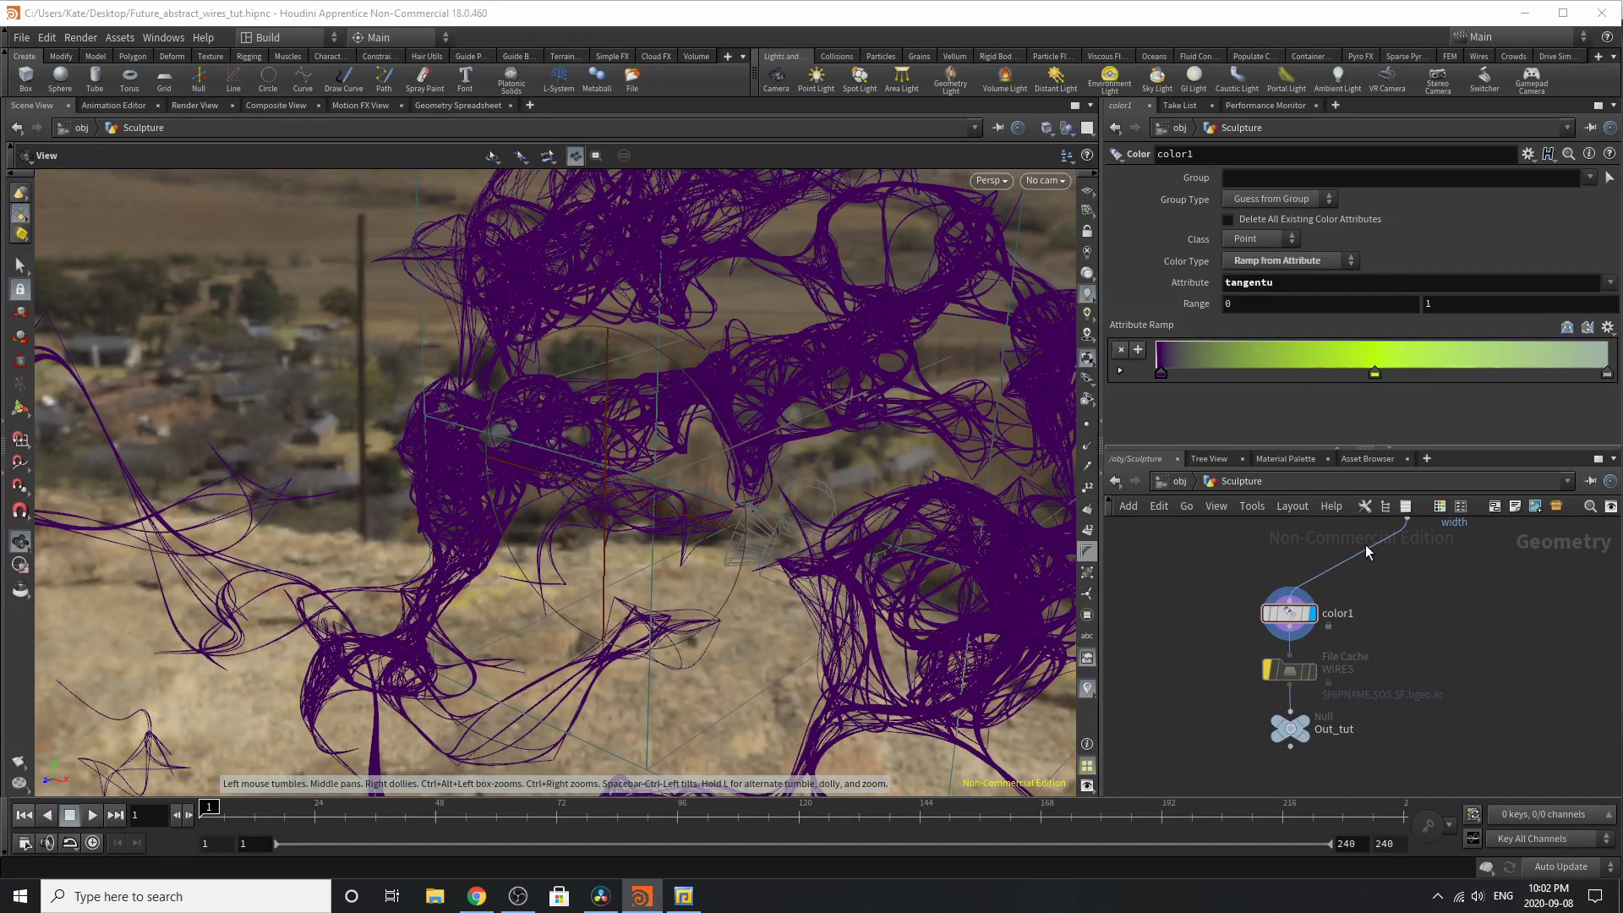
pyautogui.scroll(-4, 687, 418)
pyautogui.moveTo(687, 417)
pyautogui.mouseDown()
pyautogui.moveTo(699, 363)
pyautogui.moveTo(683, 398)
pyautogui.mouseUp()
pyautogui.moveTo(769, 355); pyautogui.dragTo(891, 304, button='right')
pyautogui.scroll(4, 1291, 776)
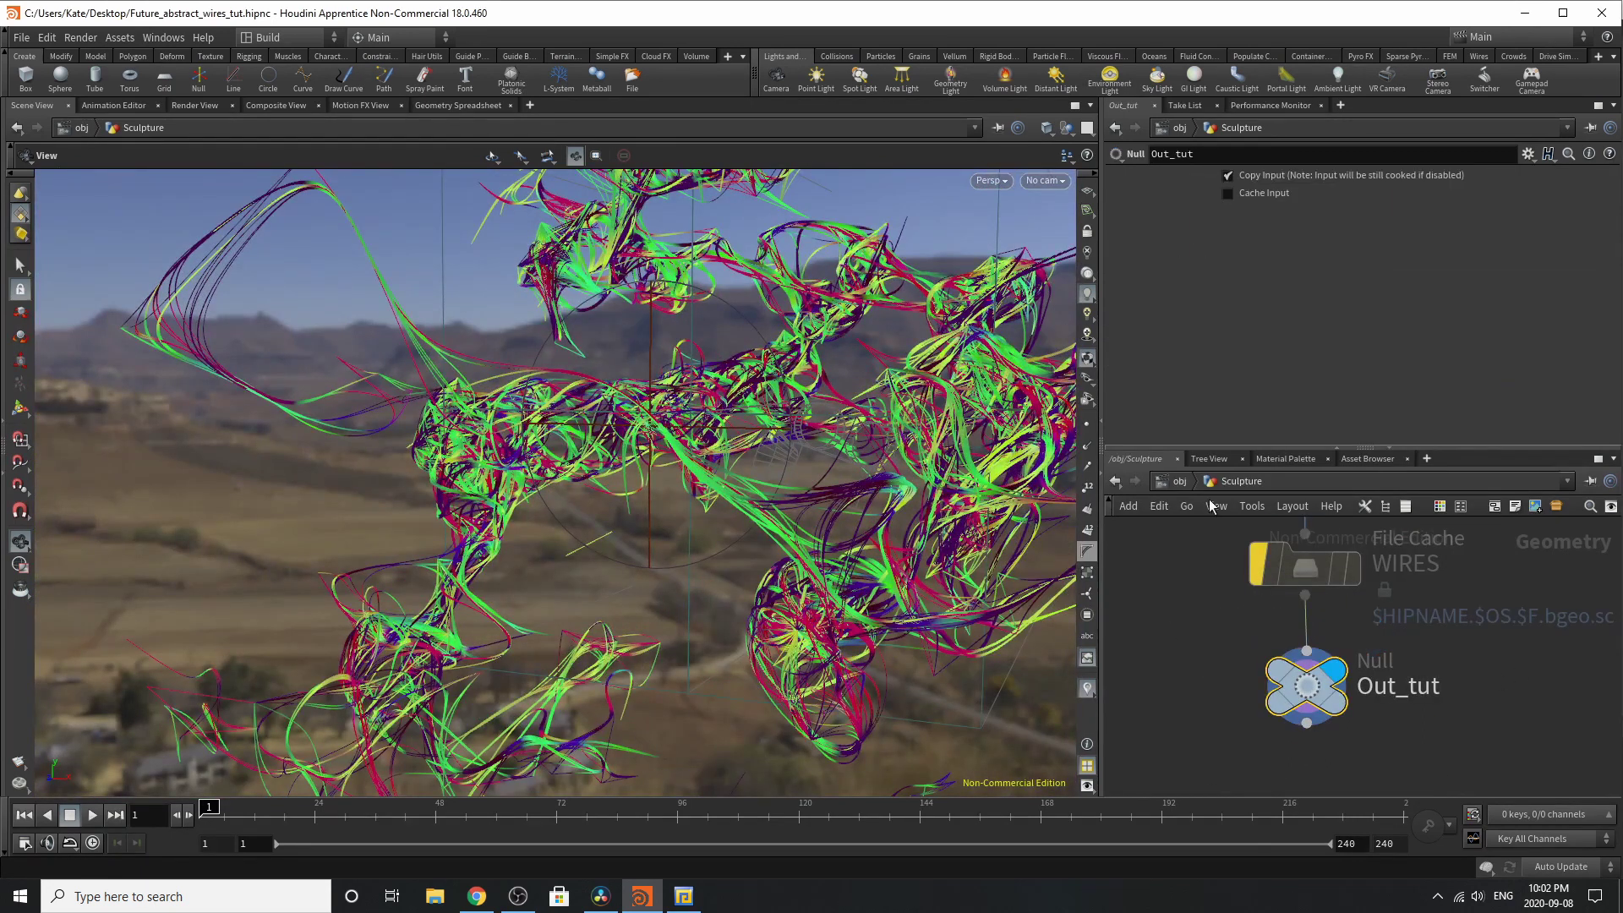
# Step: Return to the object level and look through cam1 in the viewport
pyautogui.click(1180, 482)
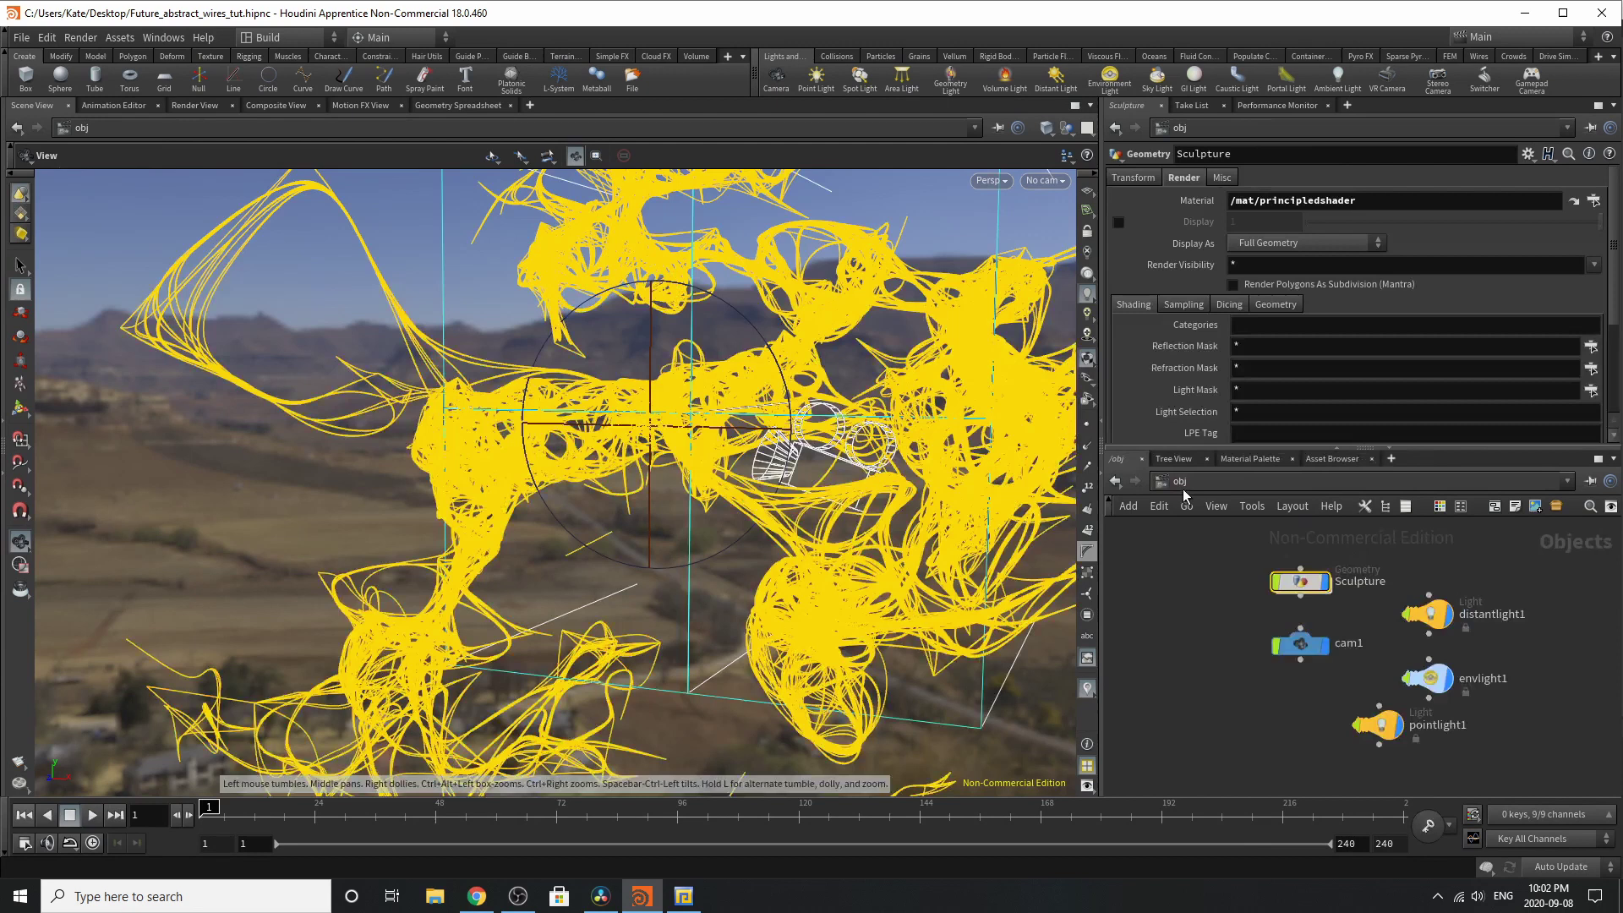
pyautogui.click(1192, 670)
pyautogui.click(1044, 181)
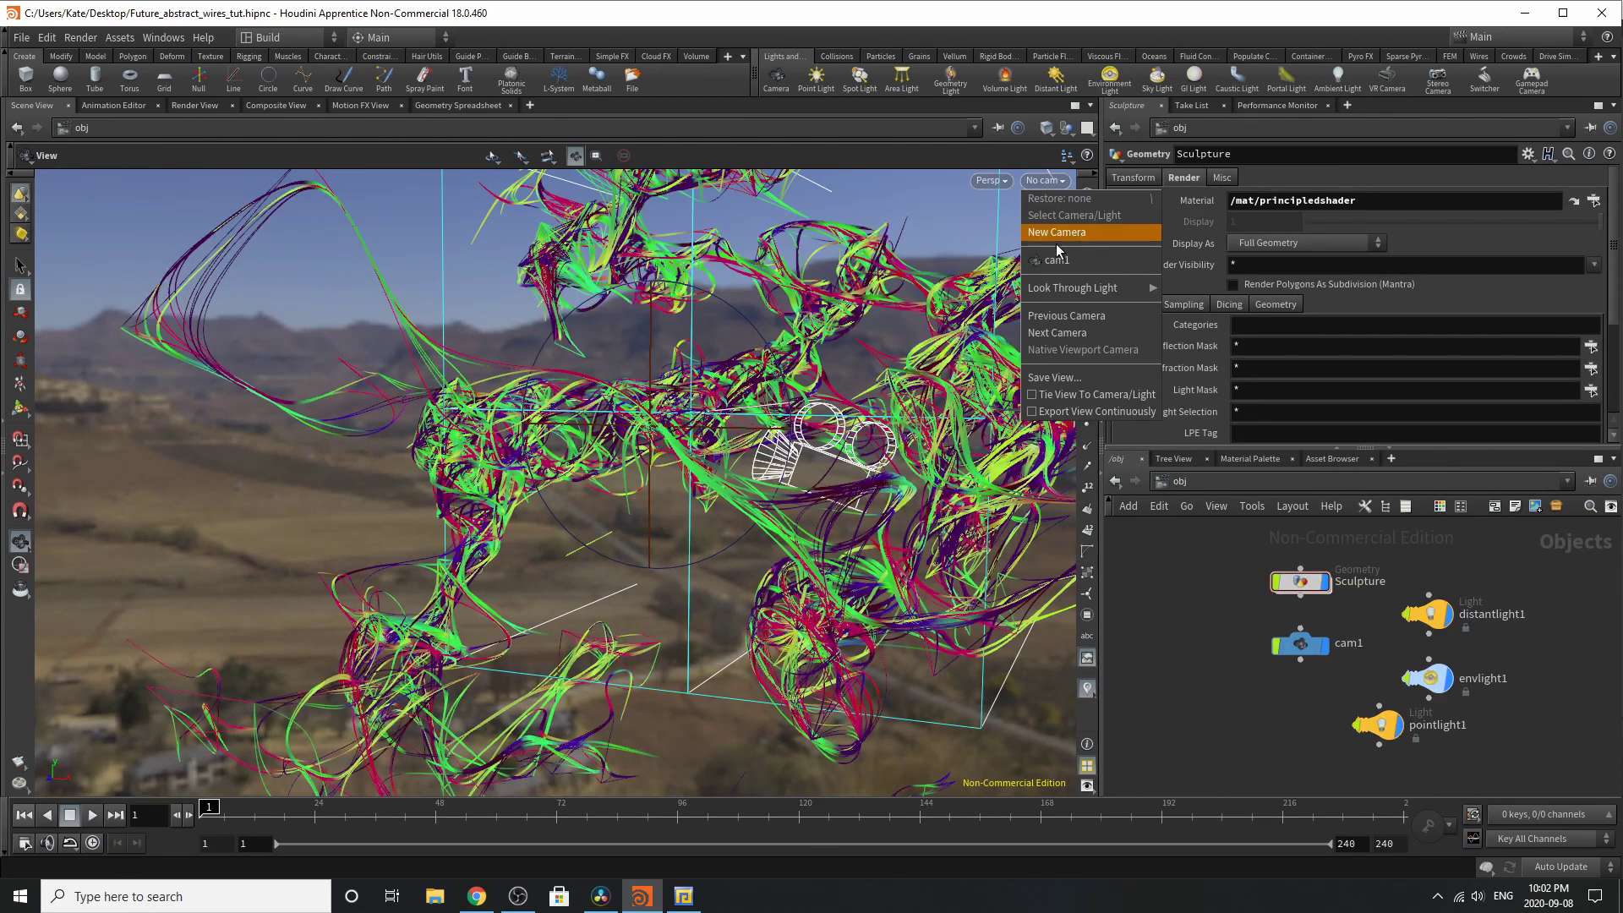
pyautogui.click(1056, 254)
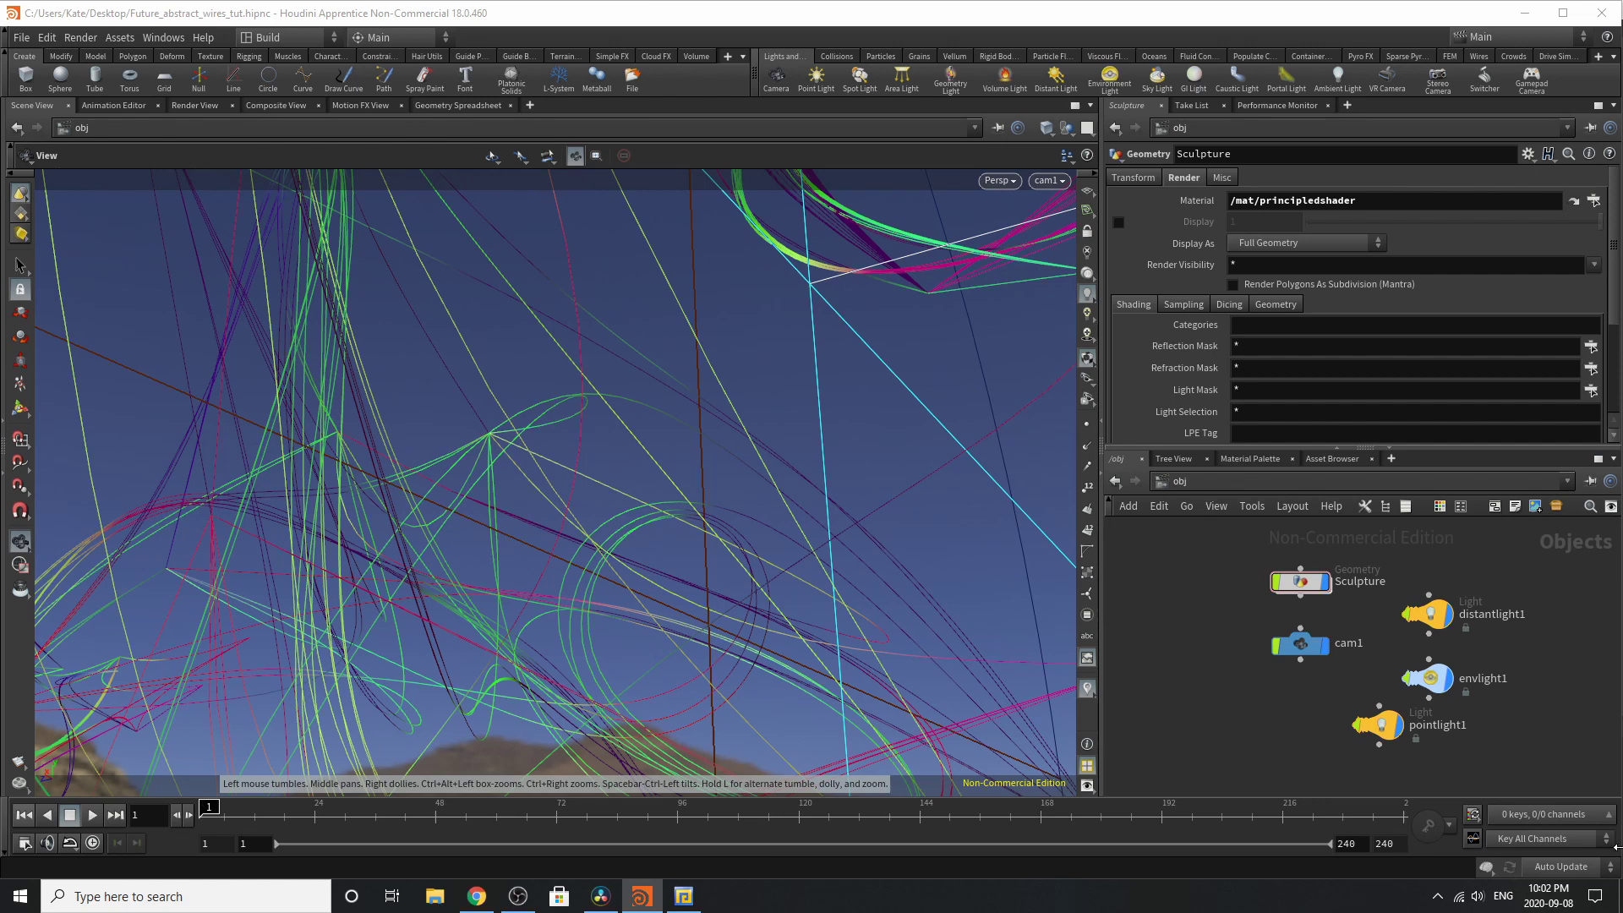
# Step: Review the View and Transform parameters of cam1
pyautogui.click(1299, 644)
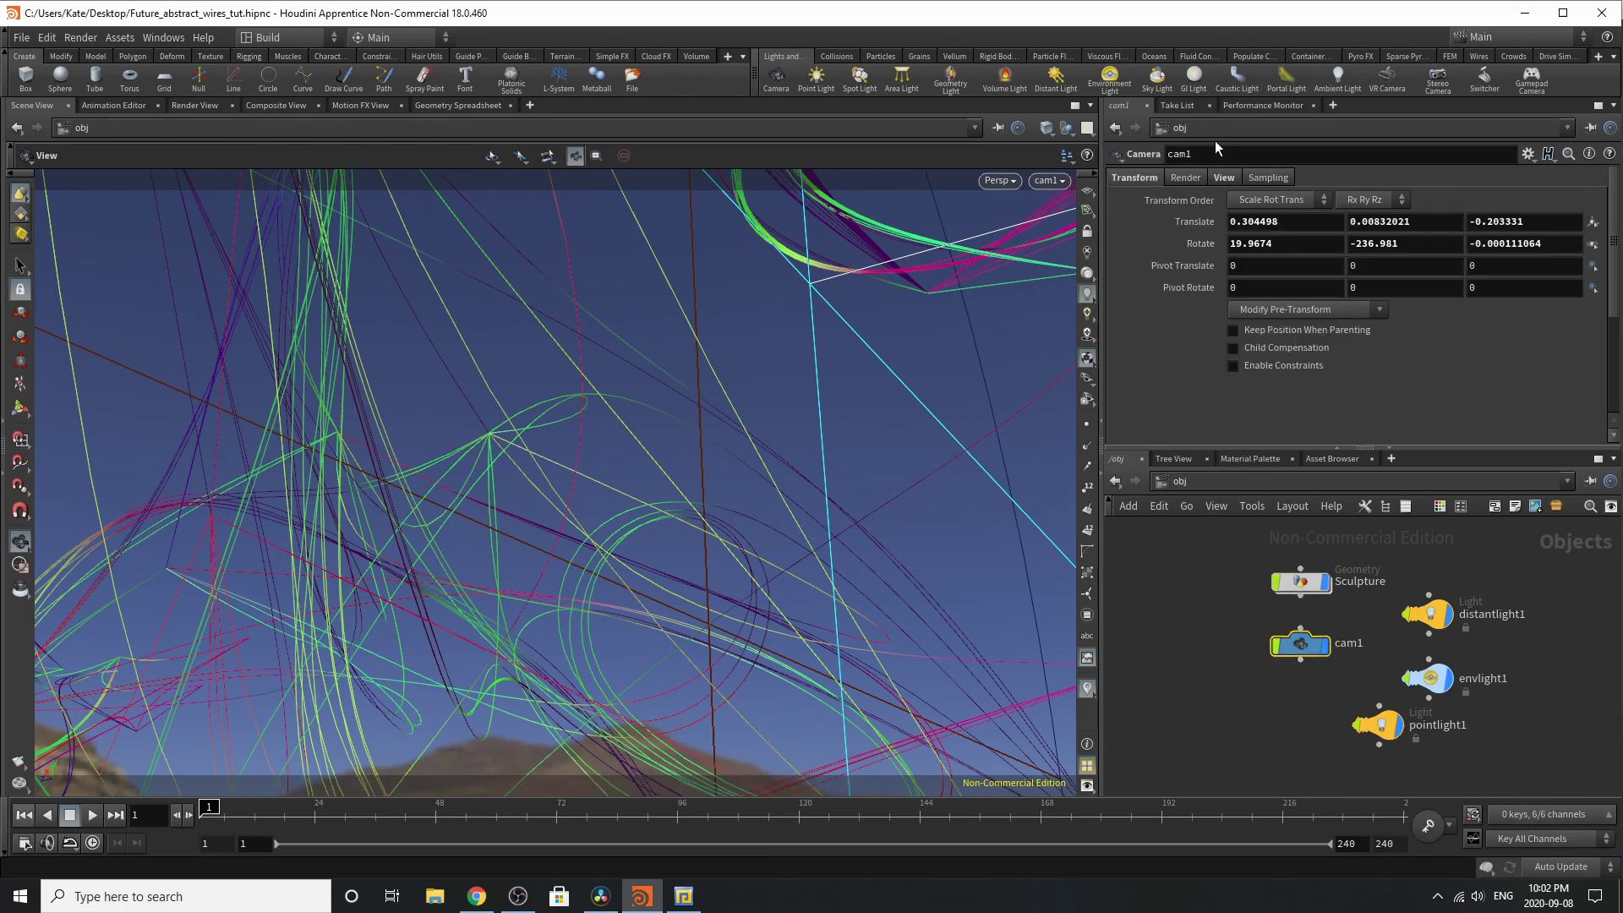
pyautogui.click(1223, 178)
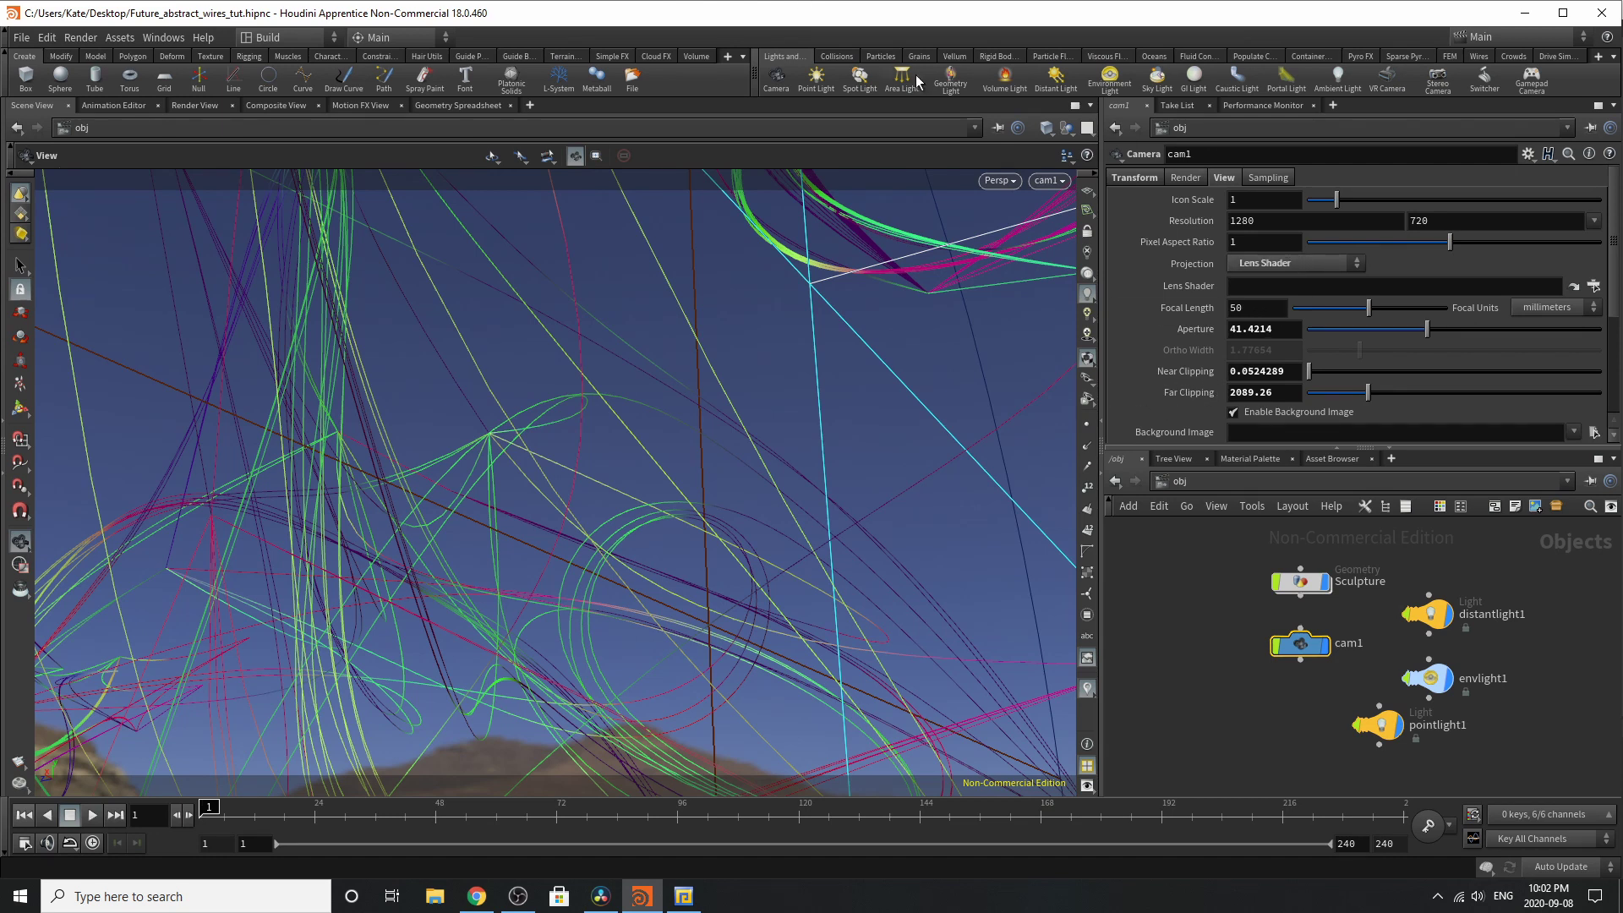
pyautogui.click(1138, 183)
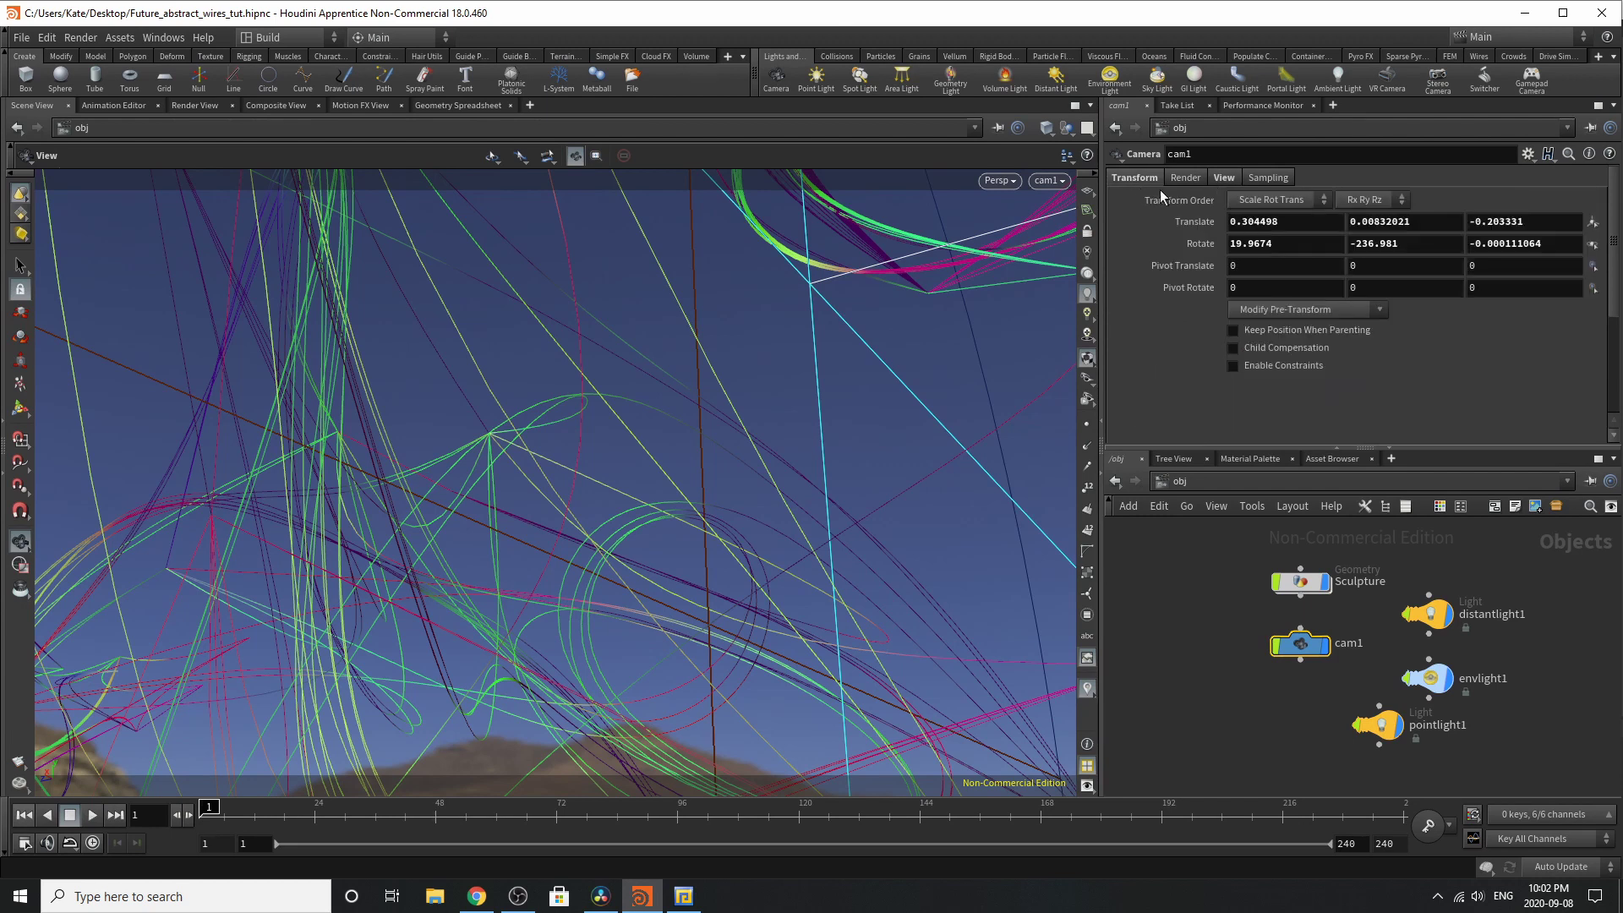
# Step: Start a render preview of /out/mantra_ipr using /obj/cam1 as the camera
pyautogui.click(195, 106)
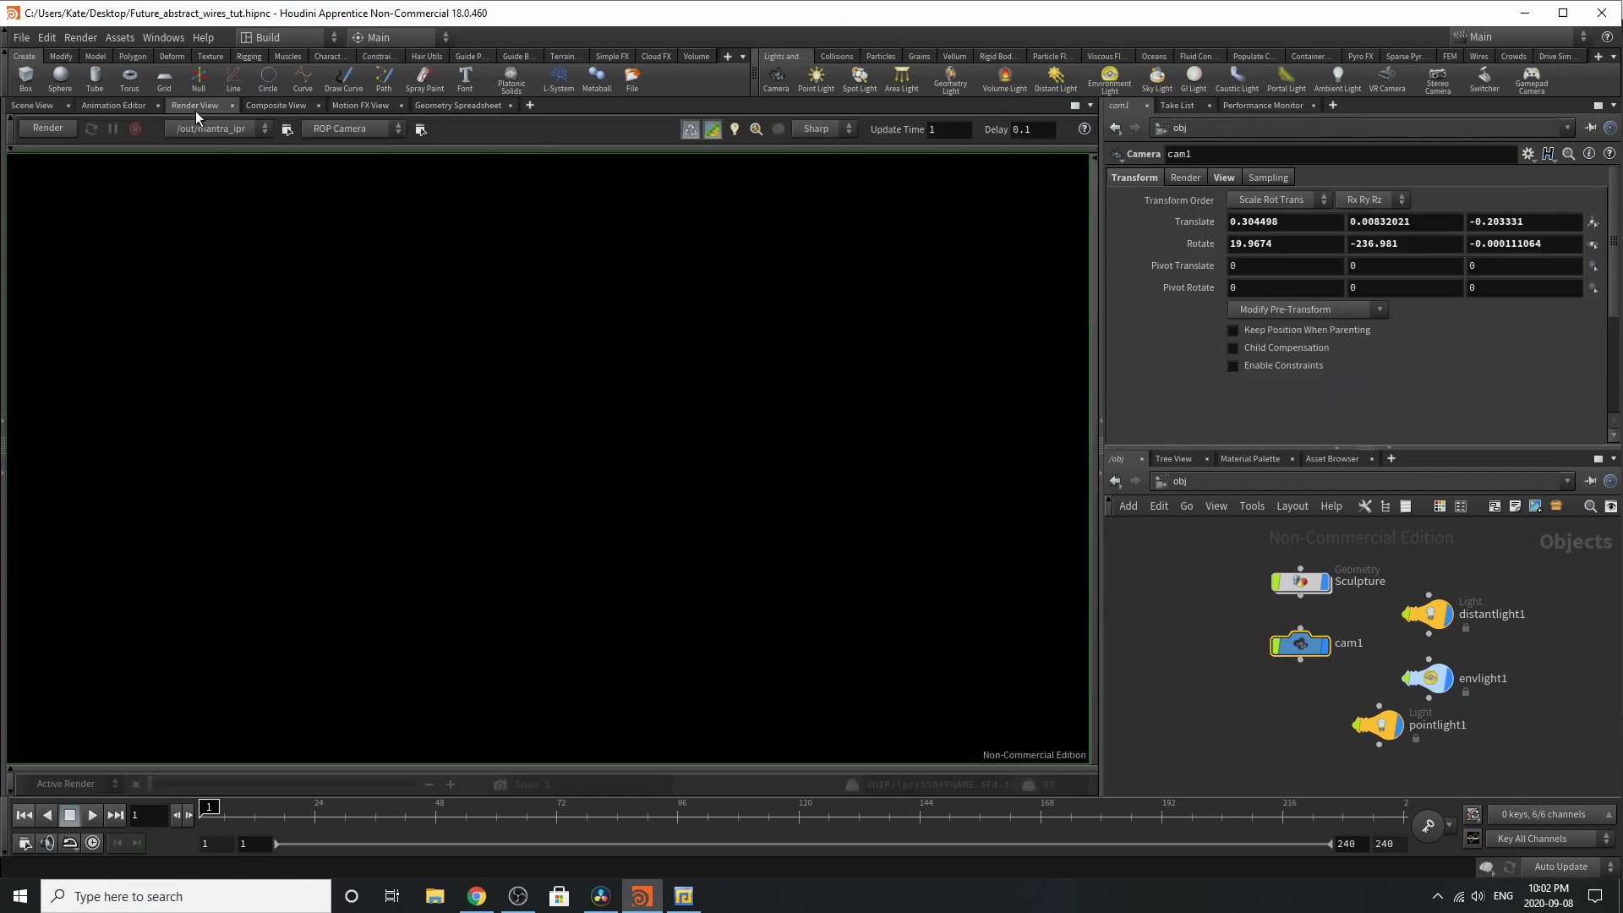
pyautogui.click(346, 129)
pyautogui.click(343, 178)
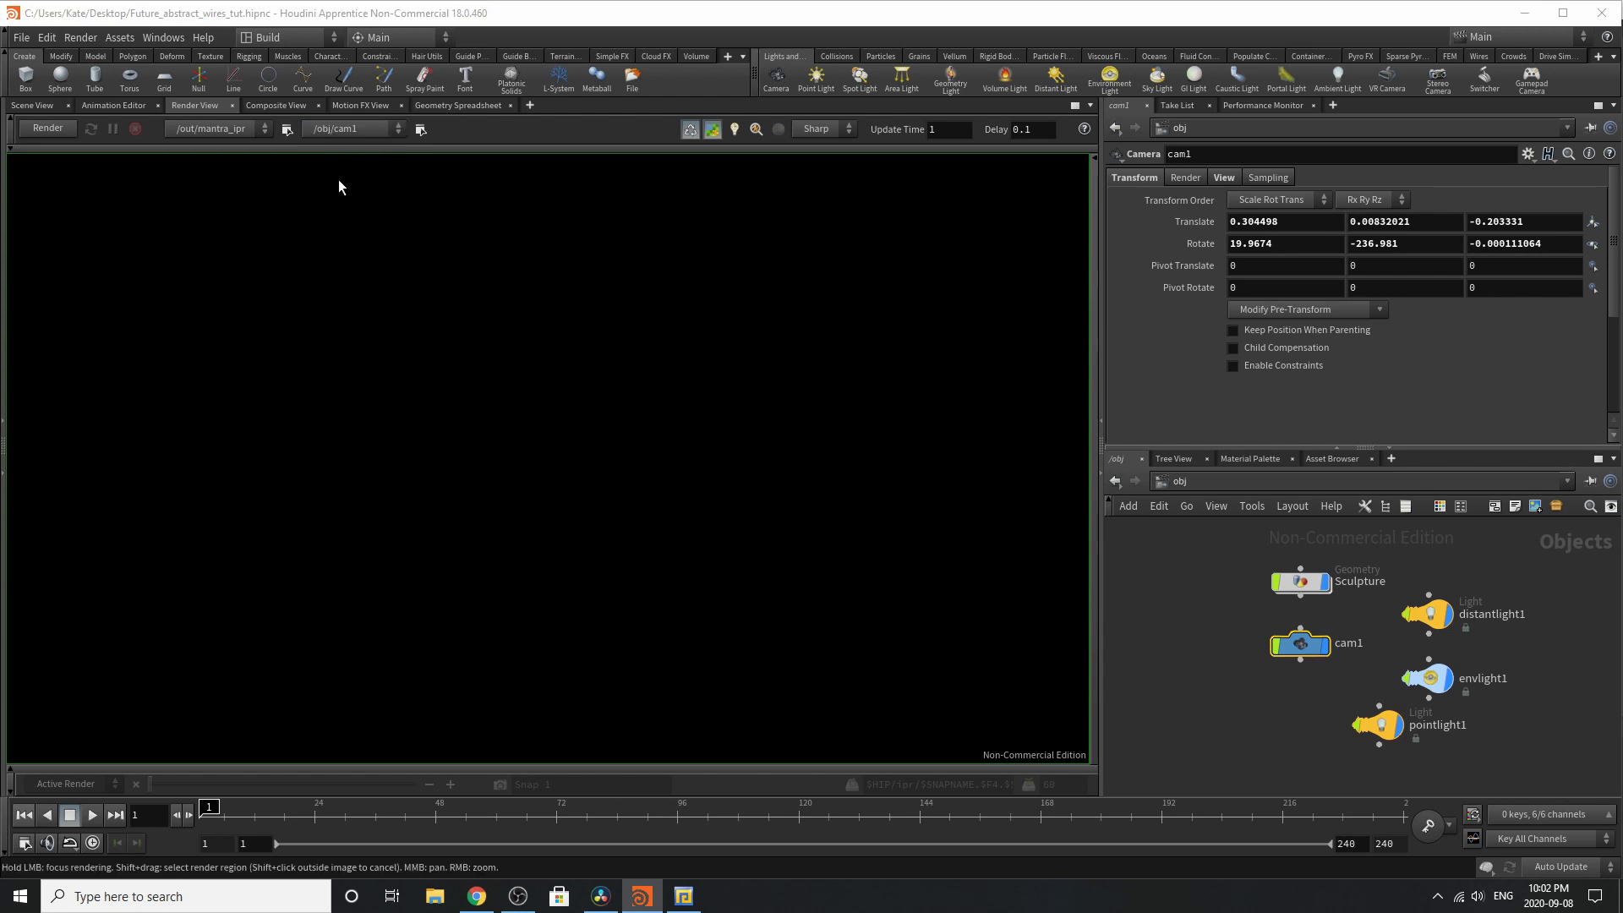
pyautogui.click(39, 136)
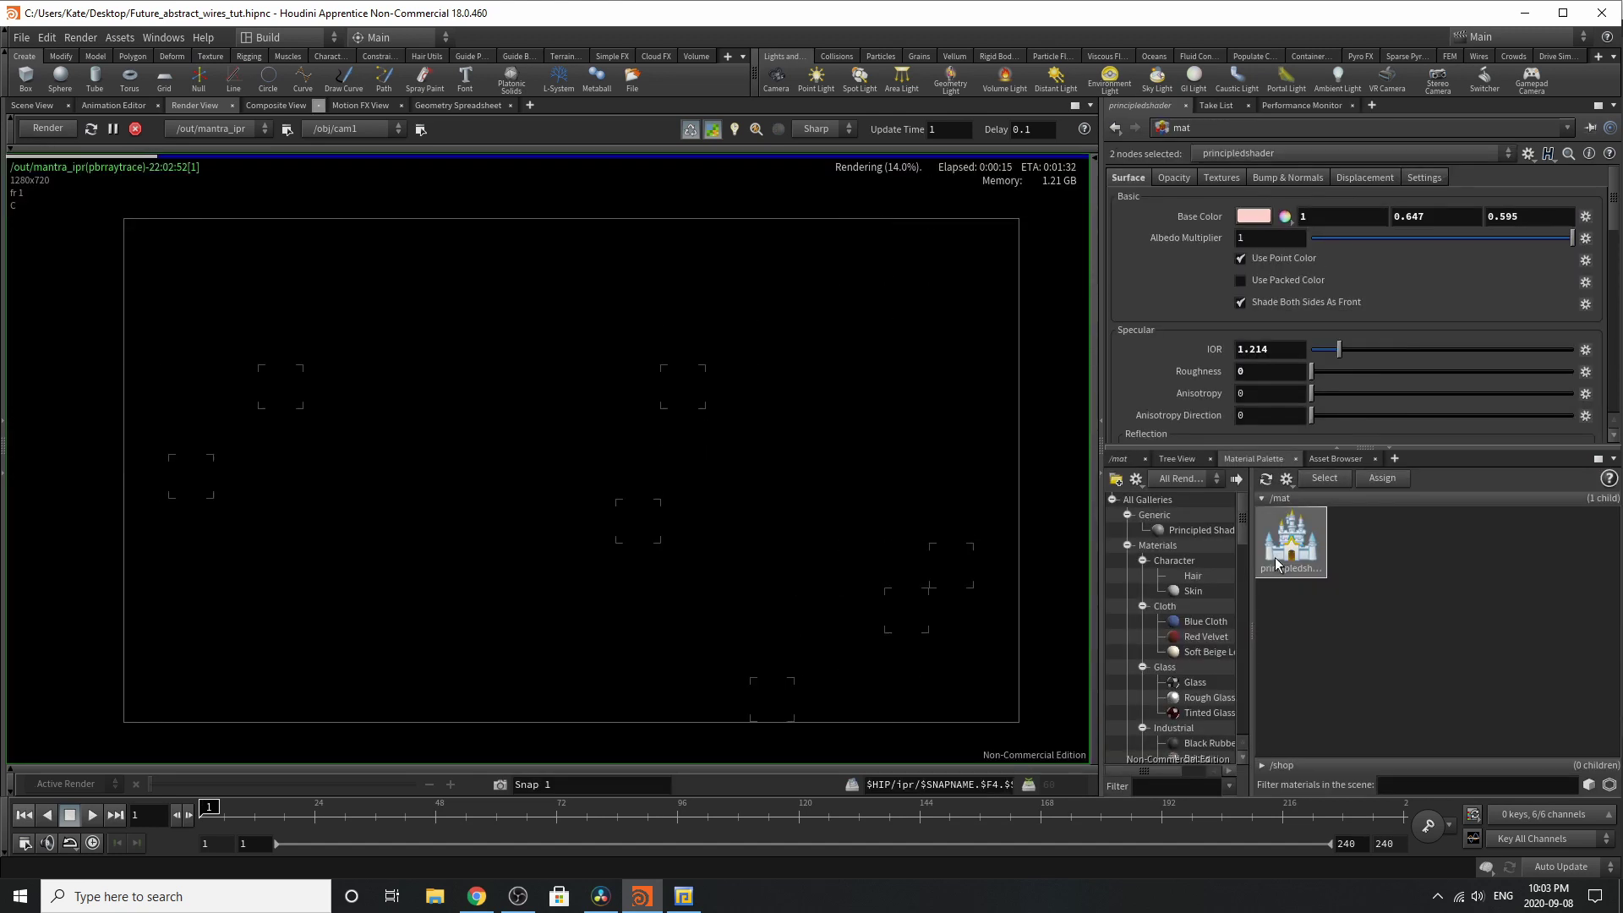
# Step: Set the width value of attribcreate1 to 0.001 in the Sculpture network
pyautogui.click(1118, 458)
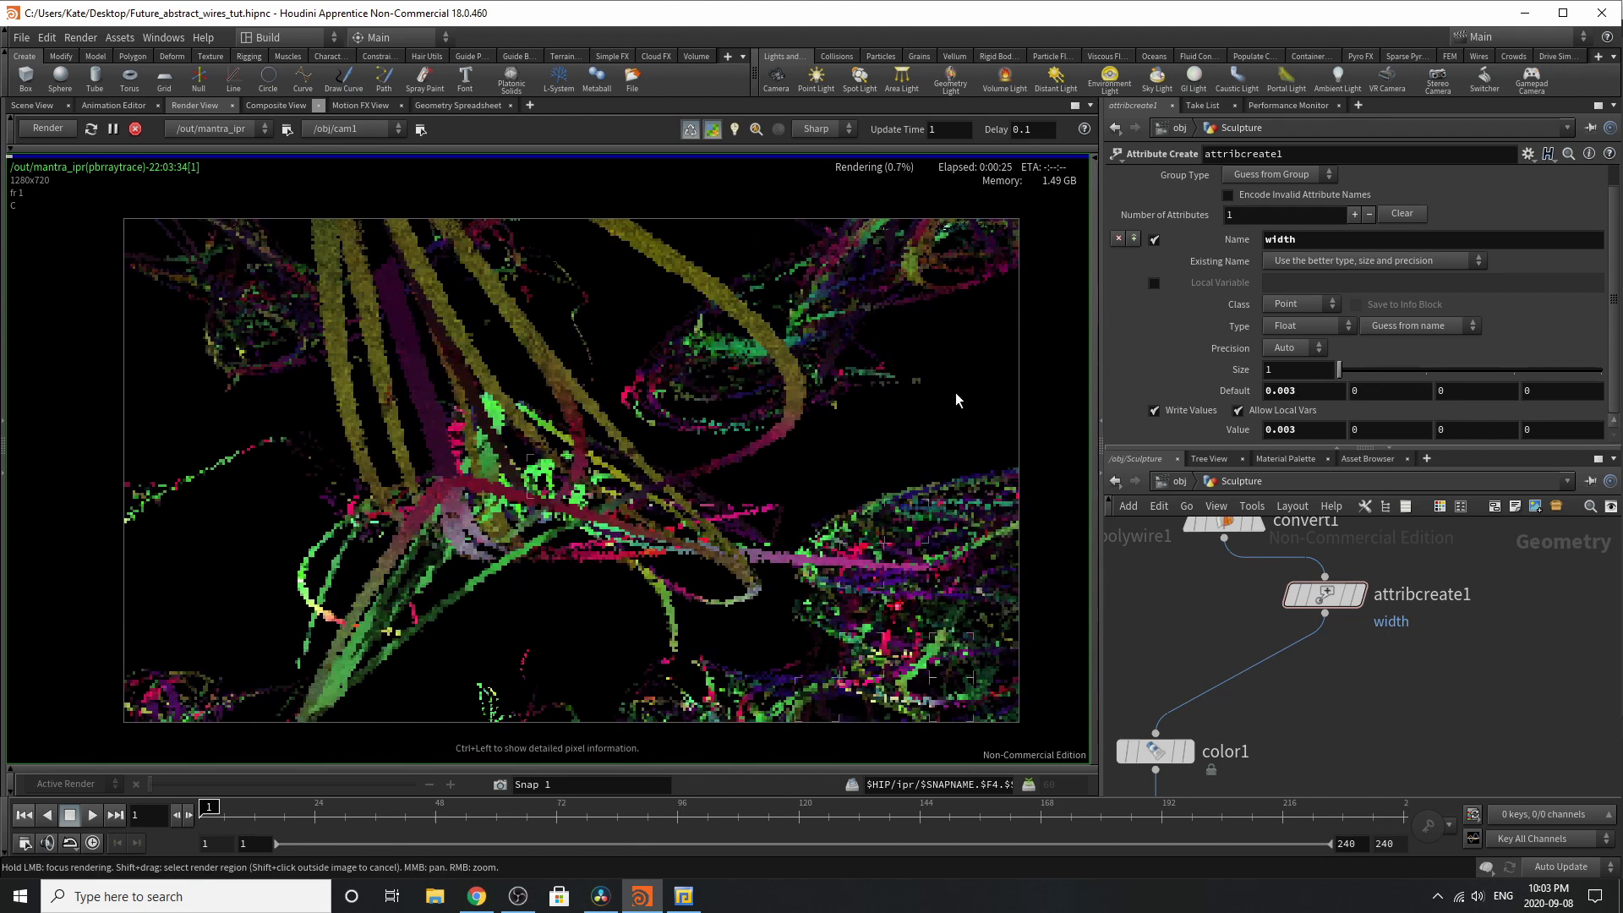
pyautogui.click(1309, 431)
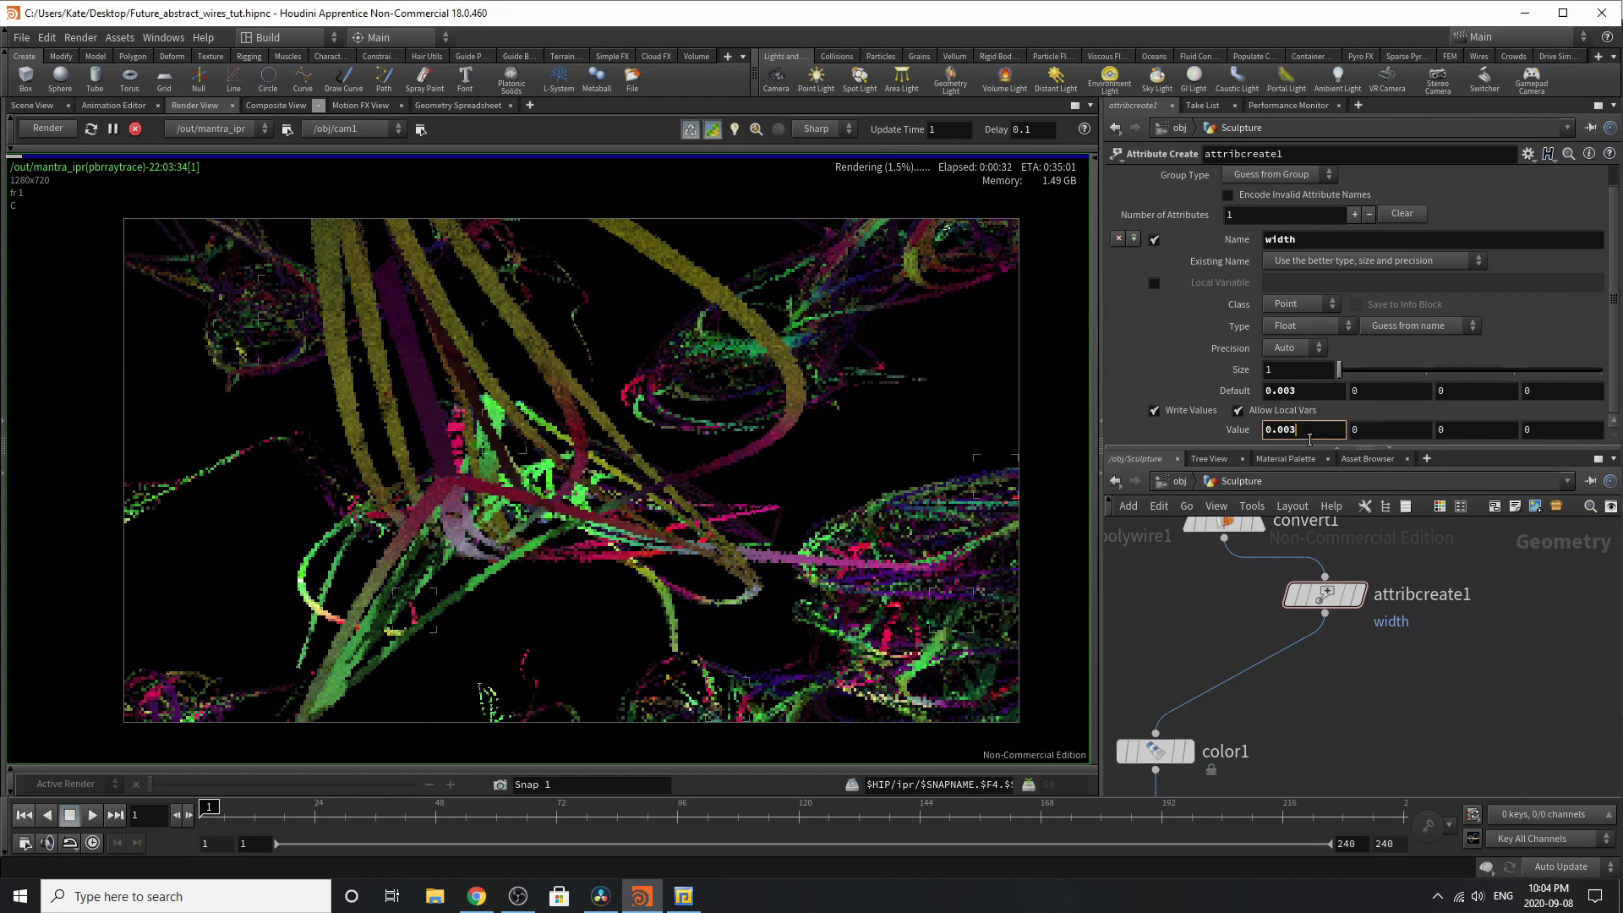
pyautogui.press('BackSpace')
pyautogui.write('1')
pyautogui.press('Return')
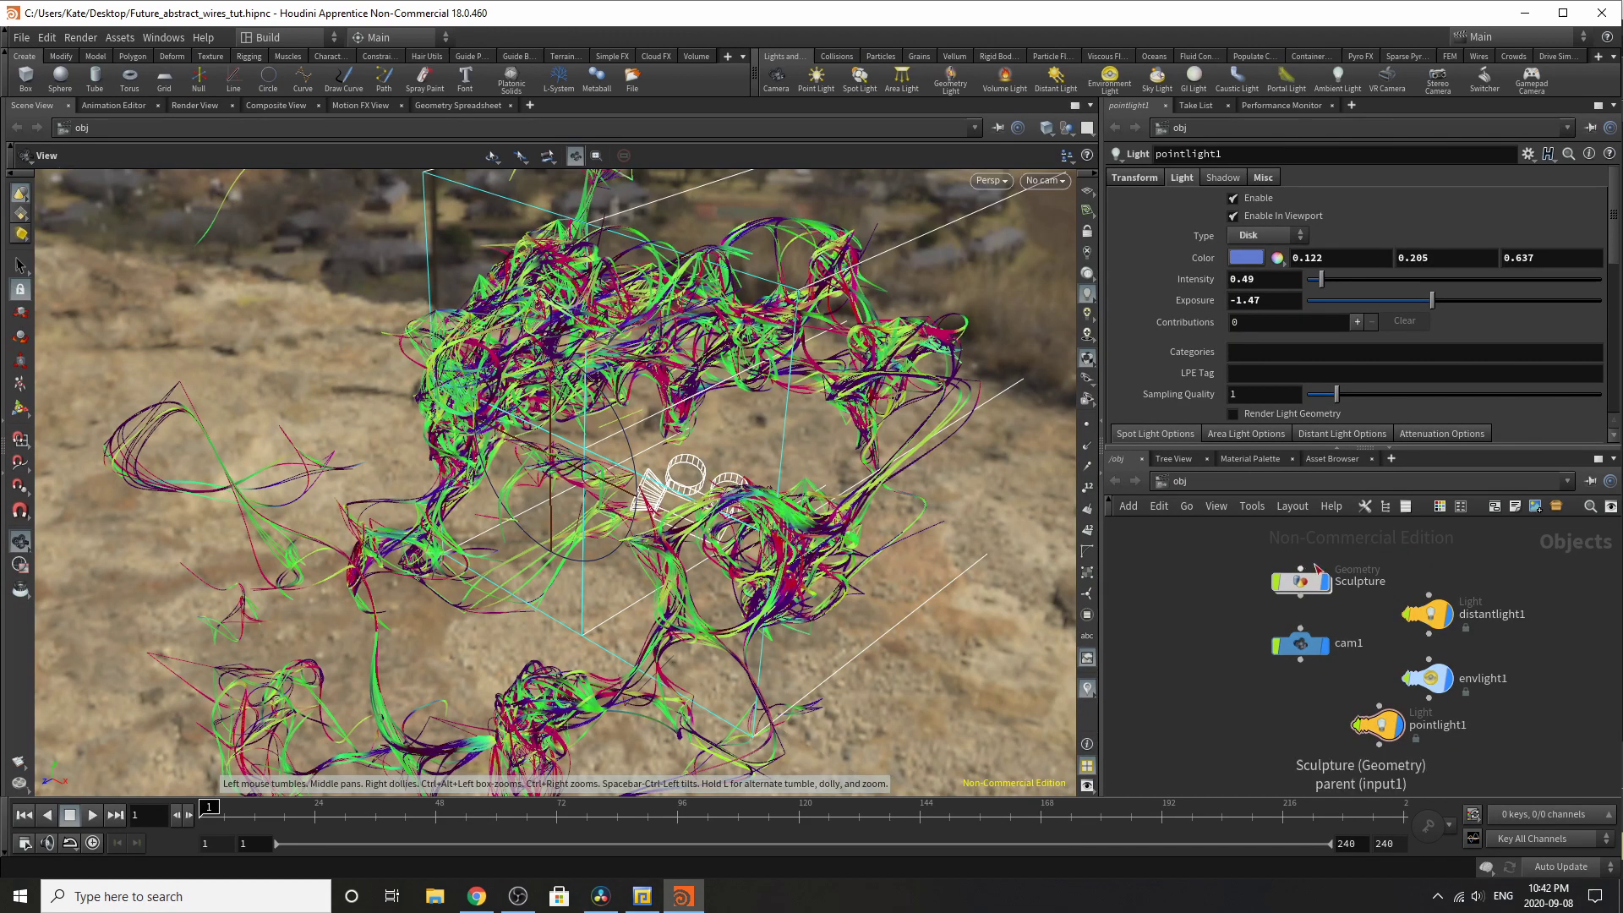
# Step: Review the light parameters of distantlight1 and envlight1, including the environment map
pyautogui.click(1434, 617)
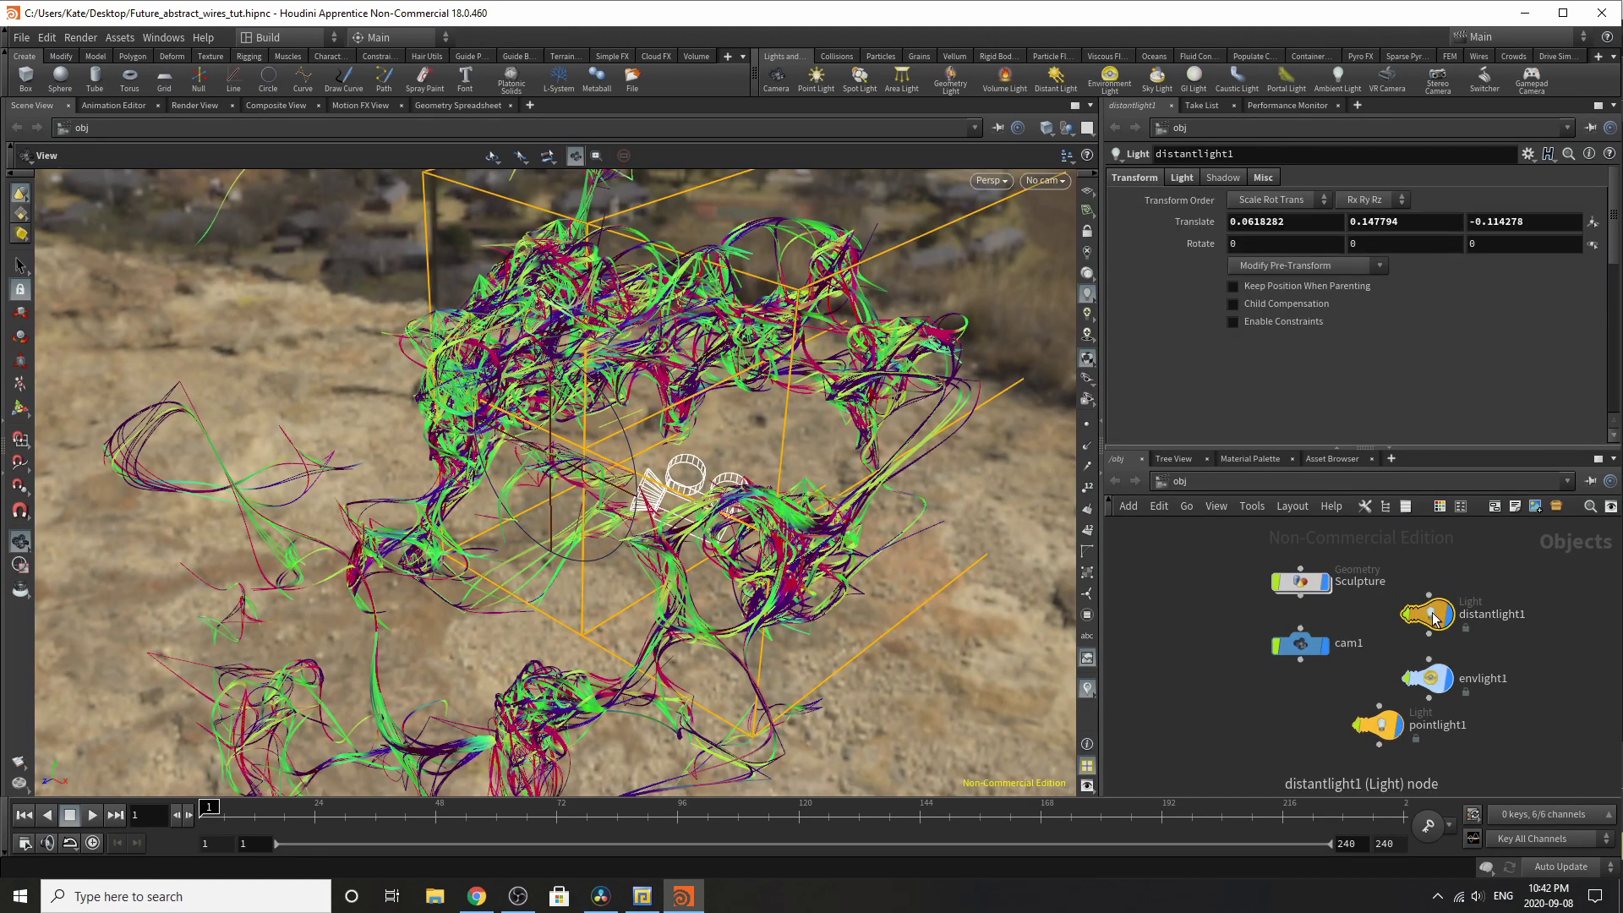
pyautogui.click(1181, 177)
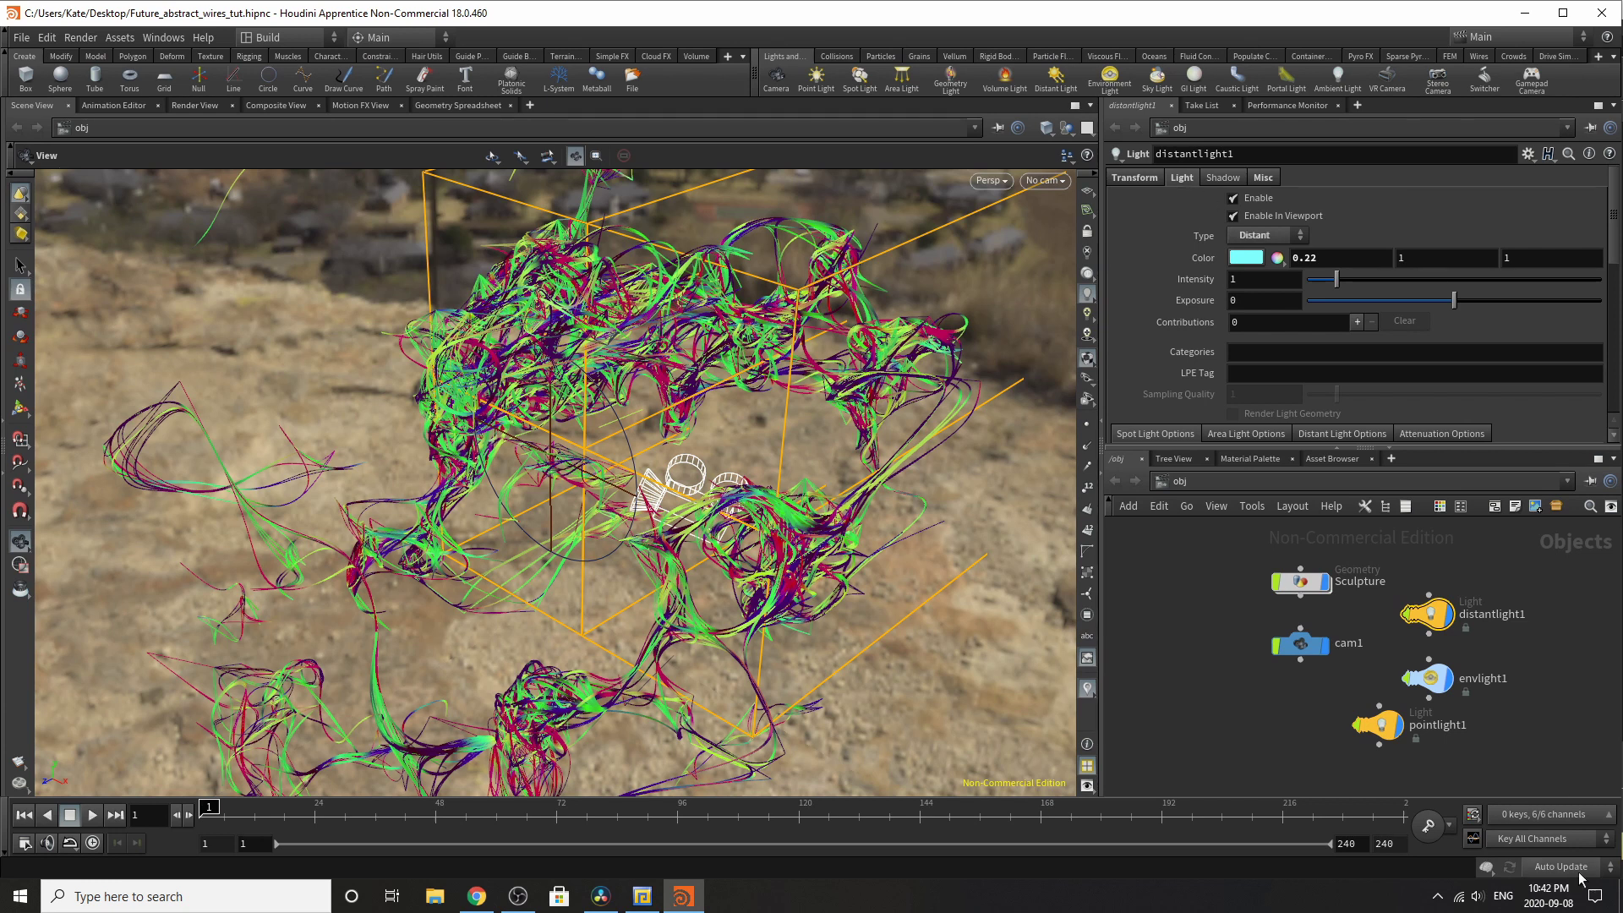
pyautogui.click(1422, 683)
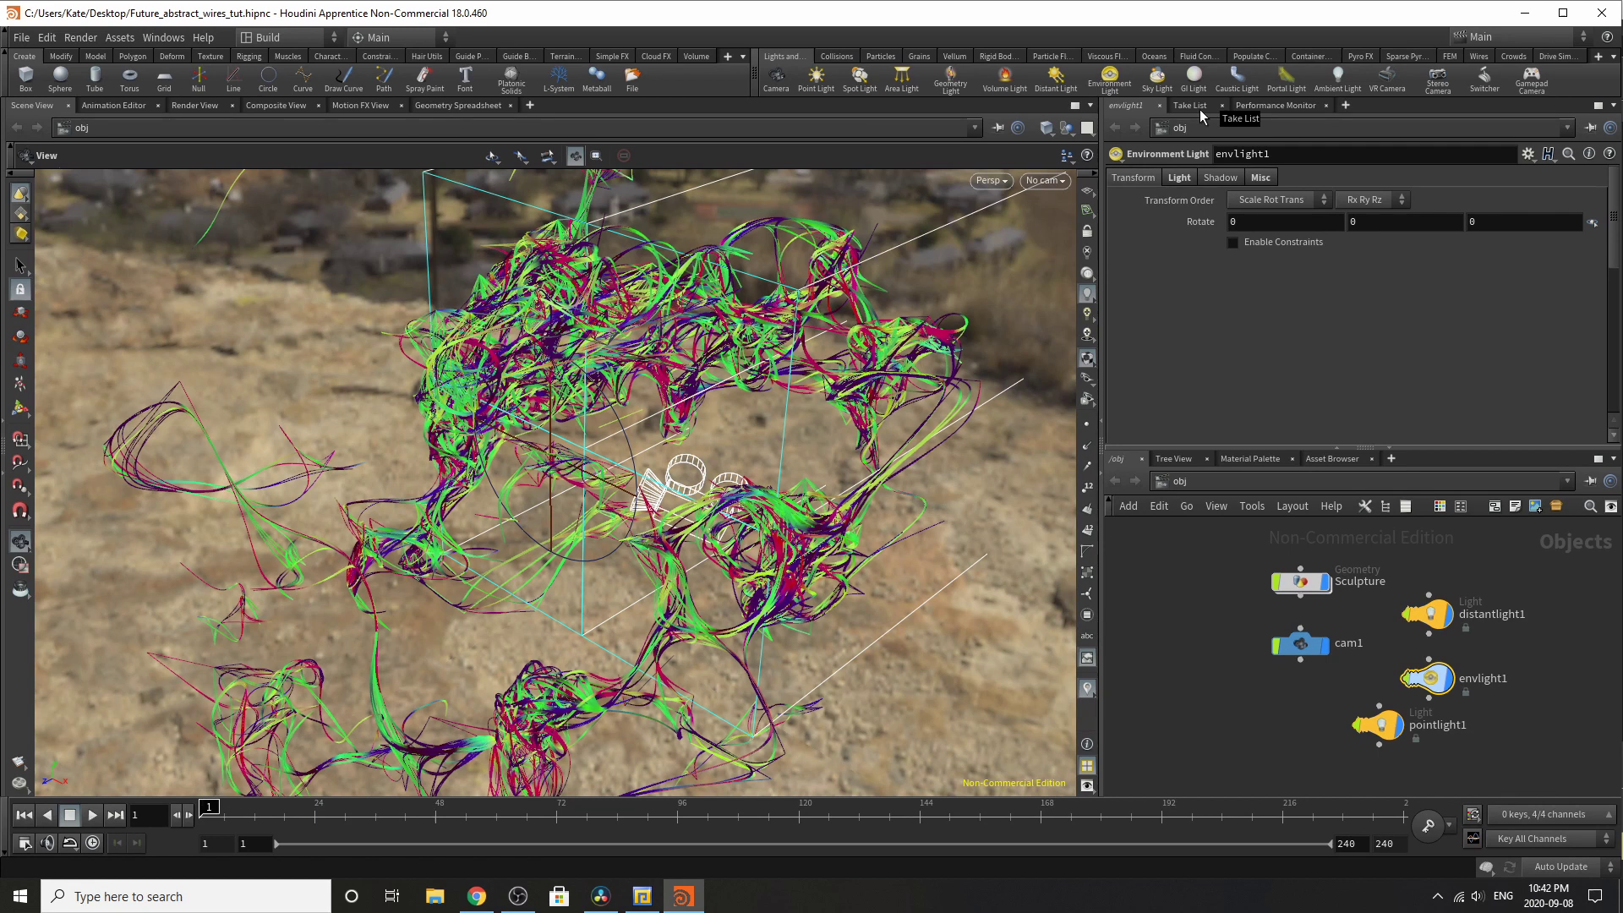
pyautogui.click(1179, 179)
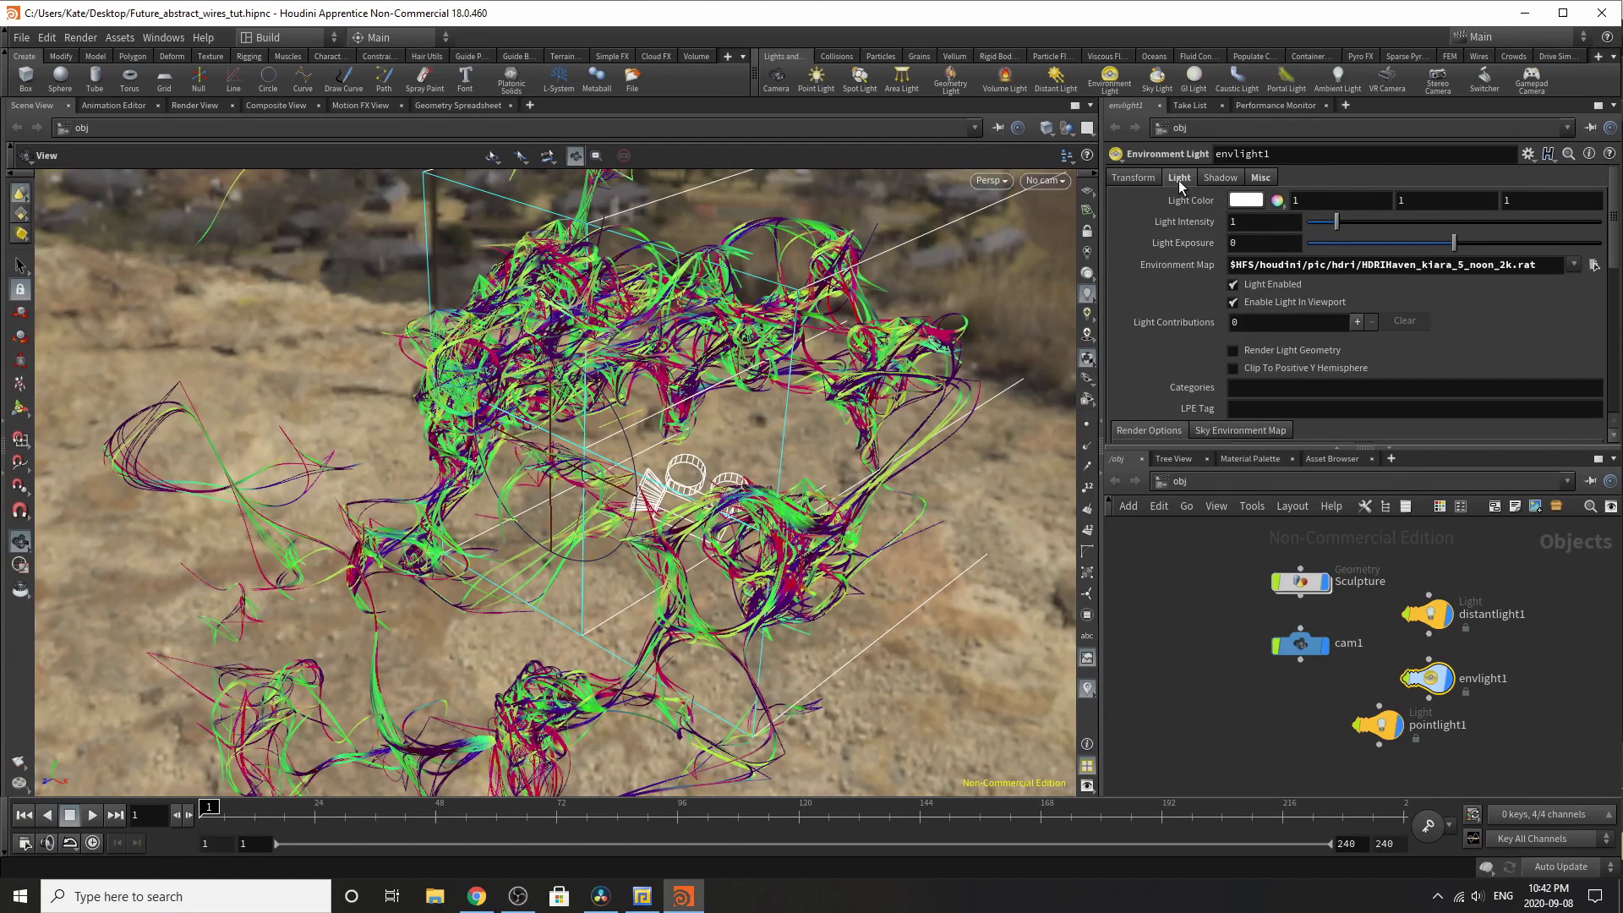
# Step: Move the pointlight1 node beneath cam1 in the network and review its light and transform parameters
pyautogui.moveTo(1309, 636)
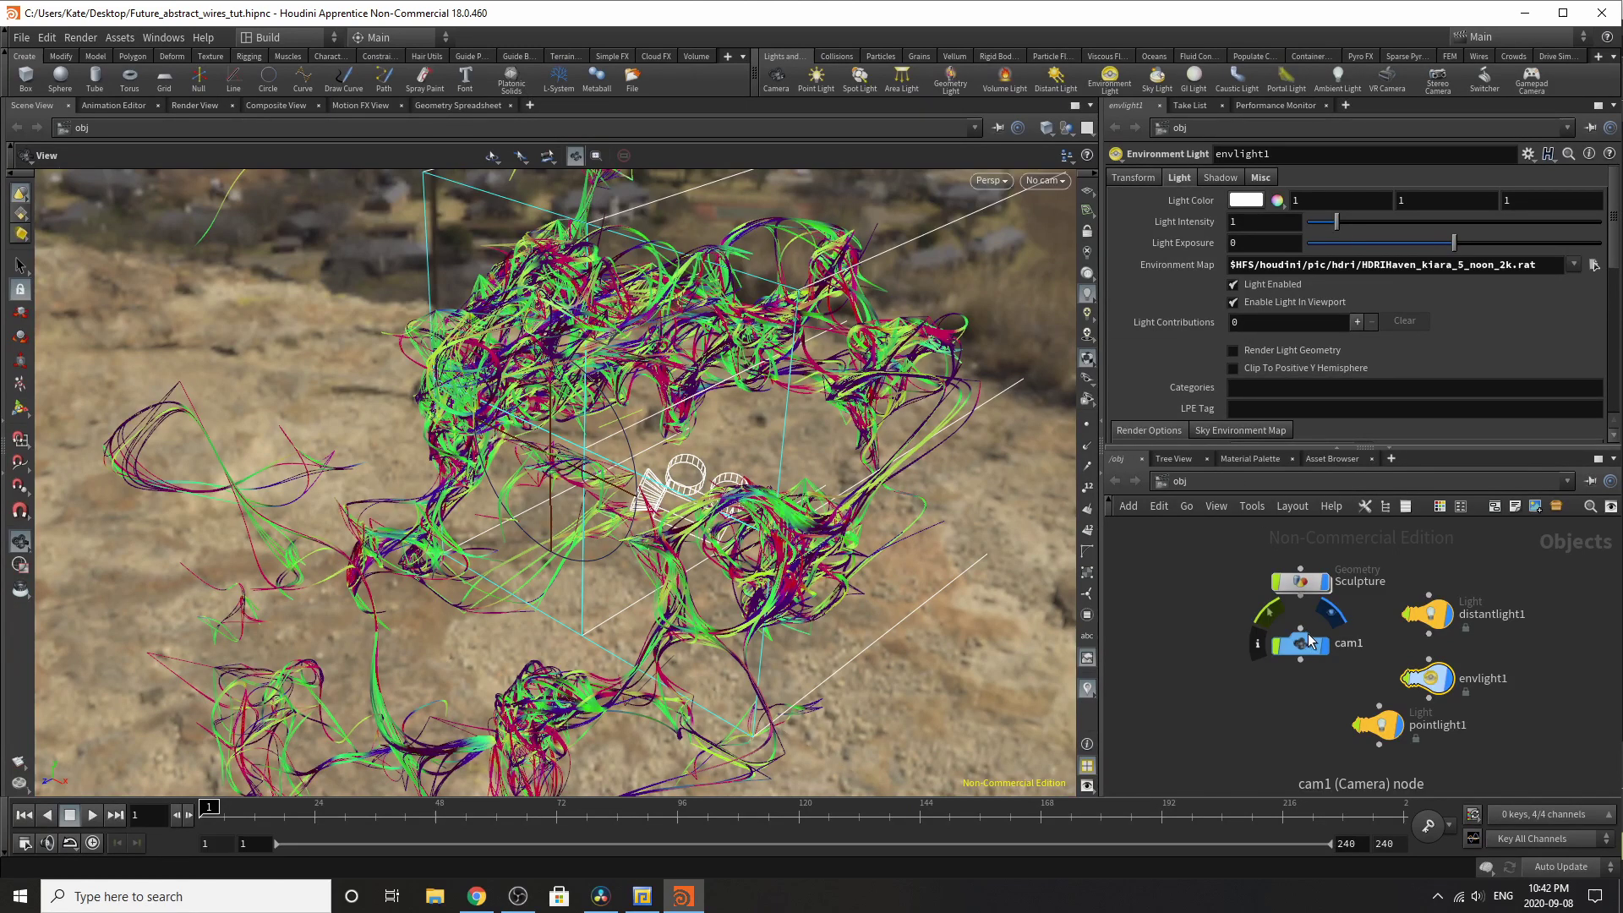
pyautogui.click(1324, 732)
pyautogui.moveTo(1324, 732); pyautogui.dragTo(1306, 731)
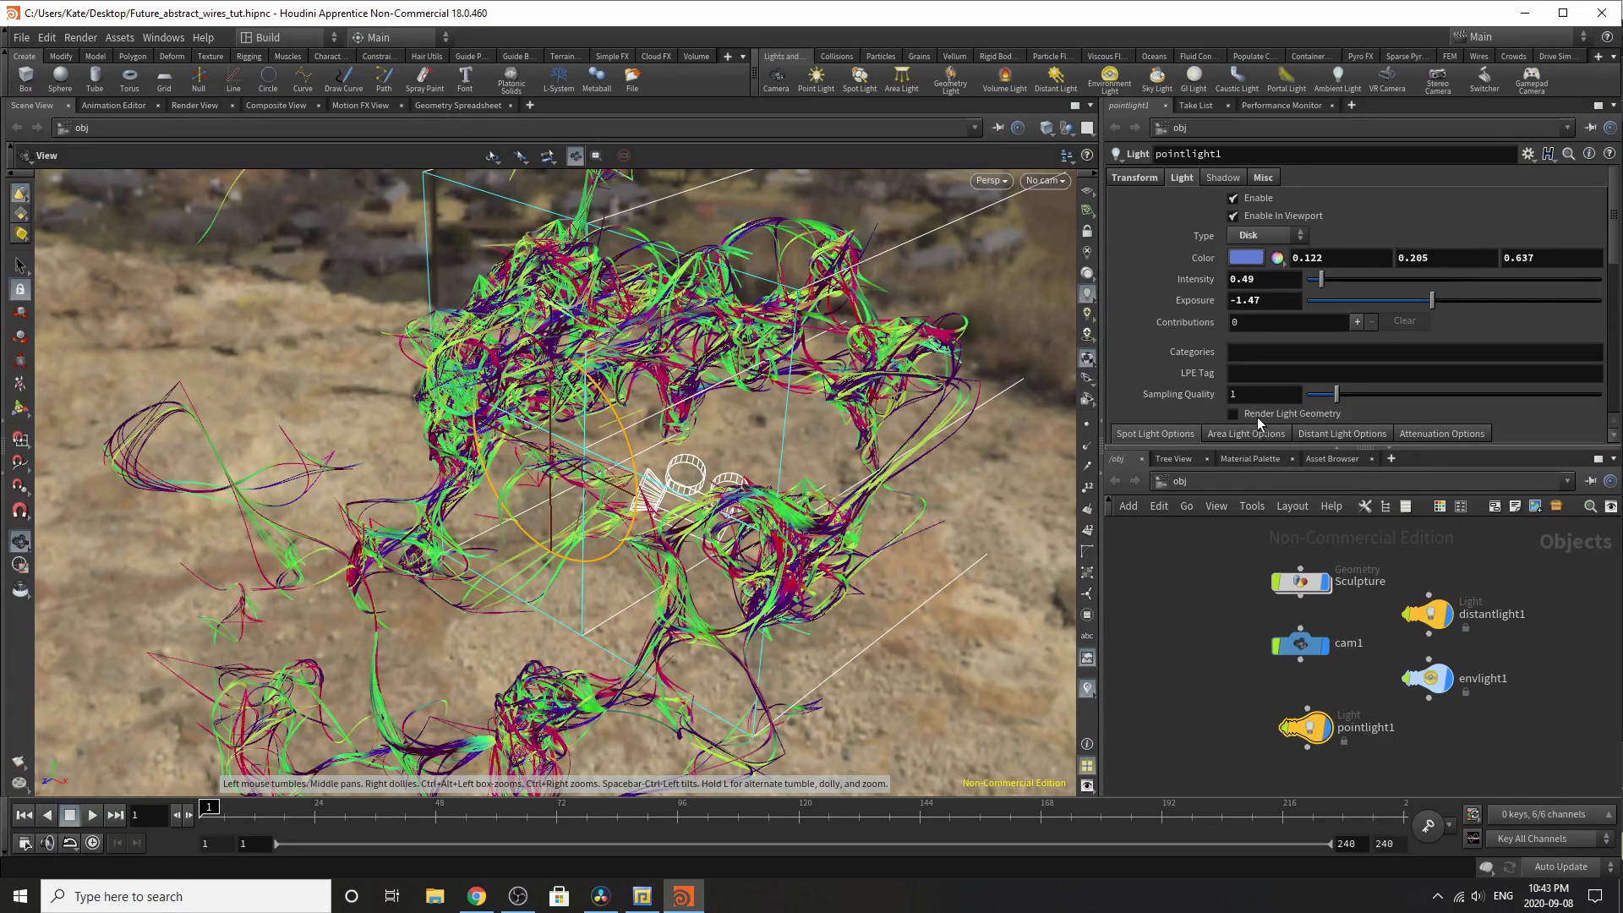
pyautogui.moveTo(1309, 736)
pyautogui.click(1137, 178)
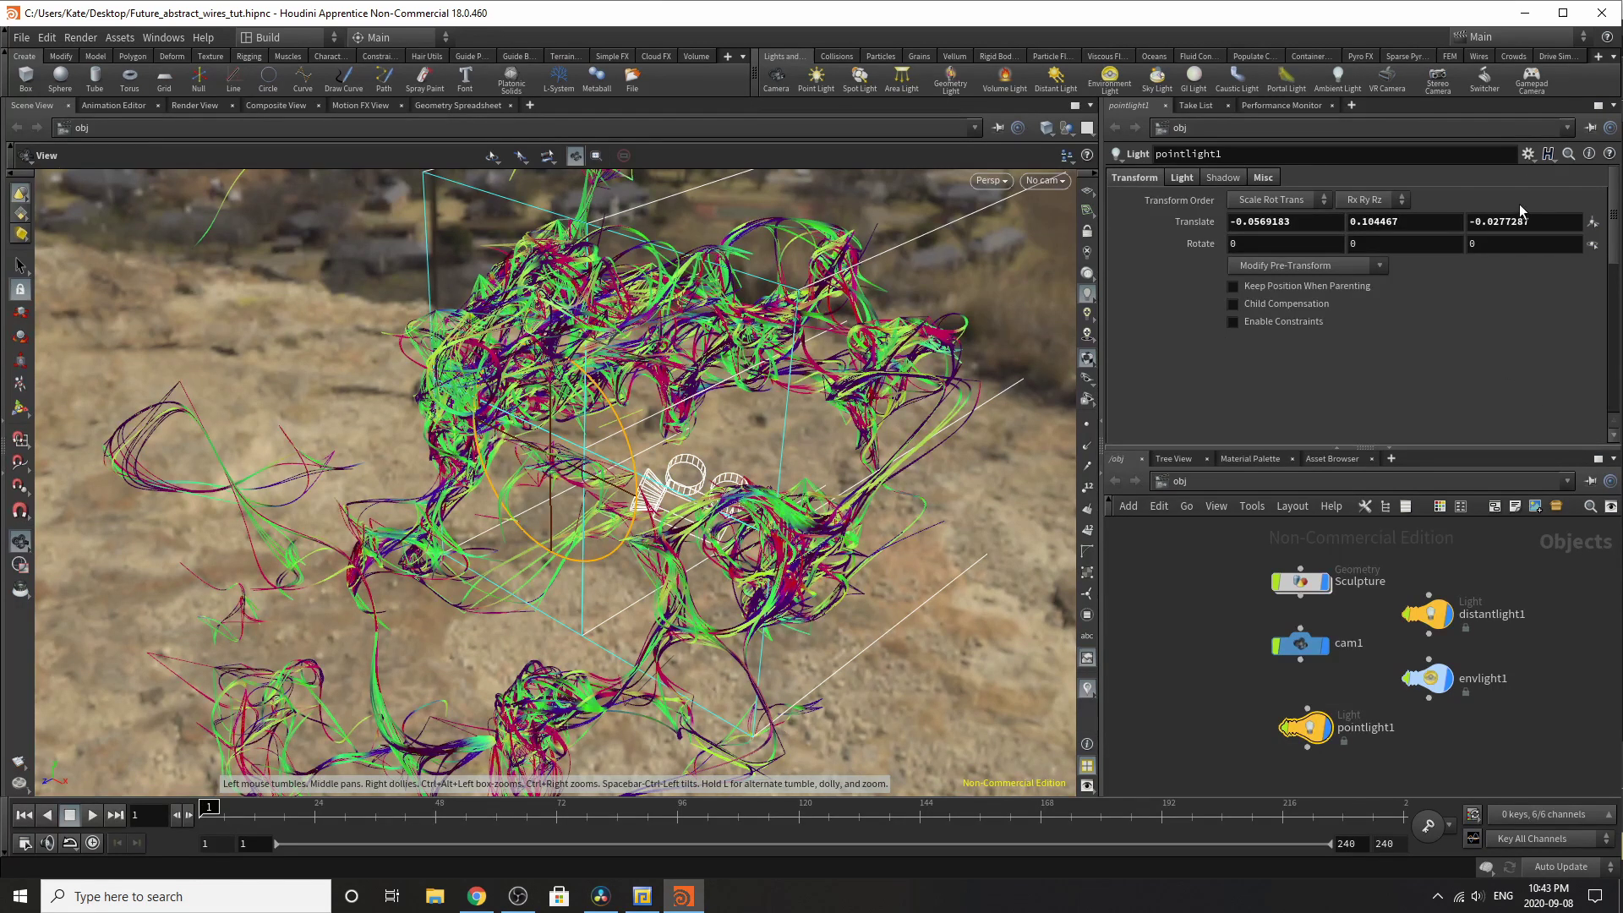
# Step: Review the principledshader material's surface parameters from base color and reflection down to emission
pyautogui.click(1251, 459)
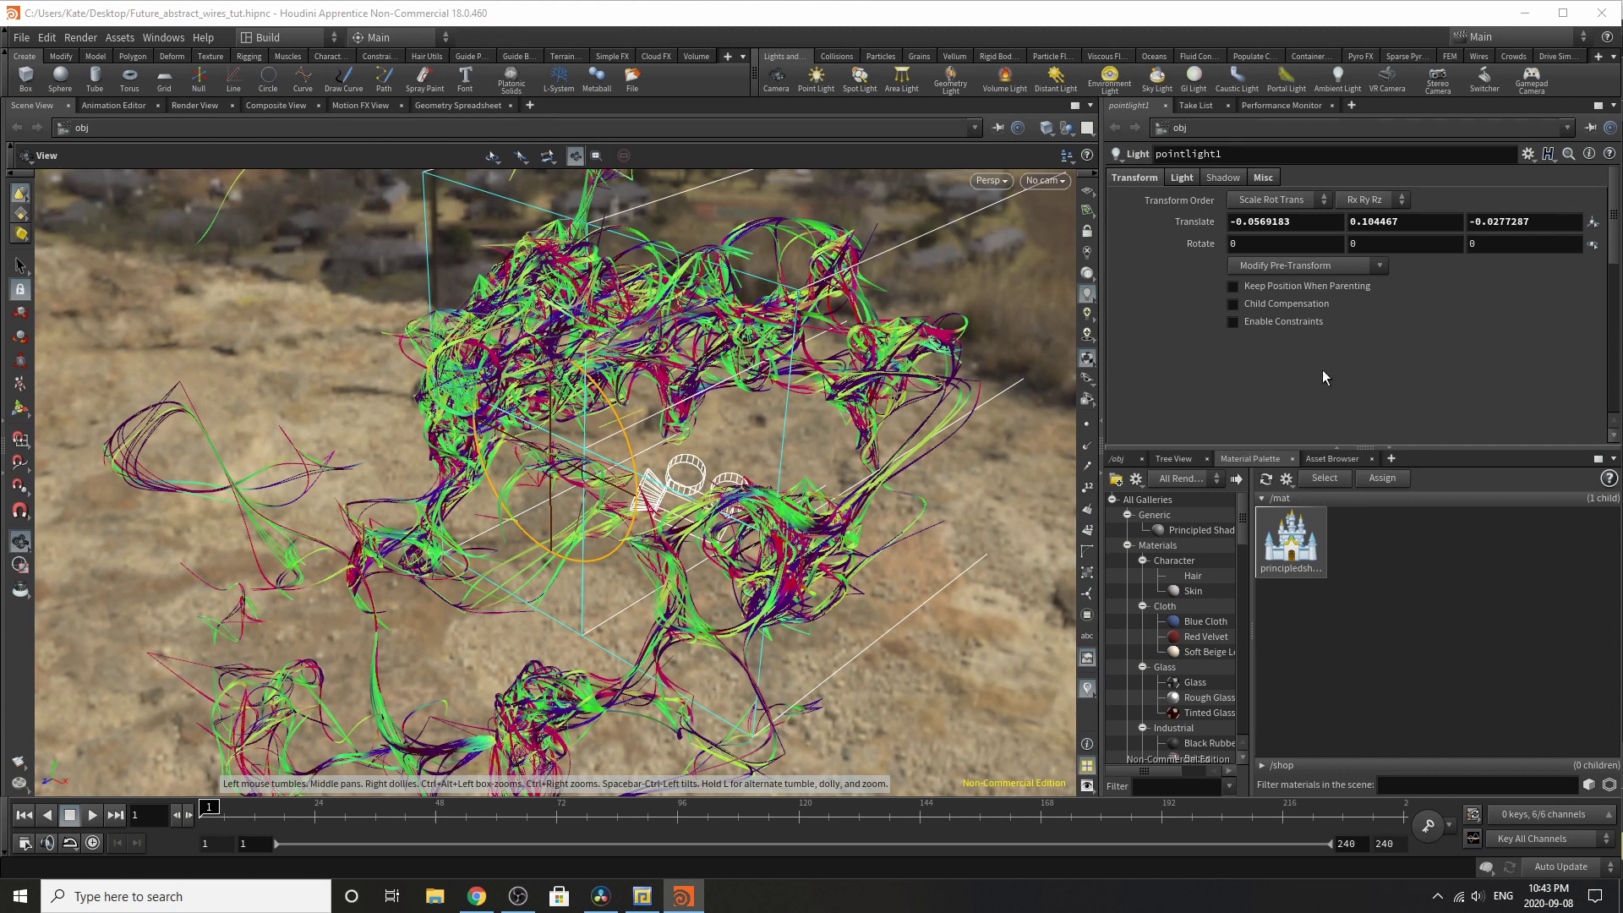
pyautogui.click(1293, 545)
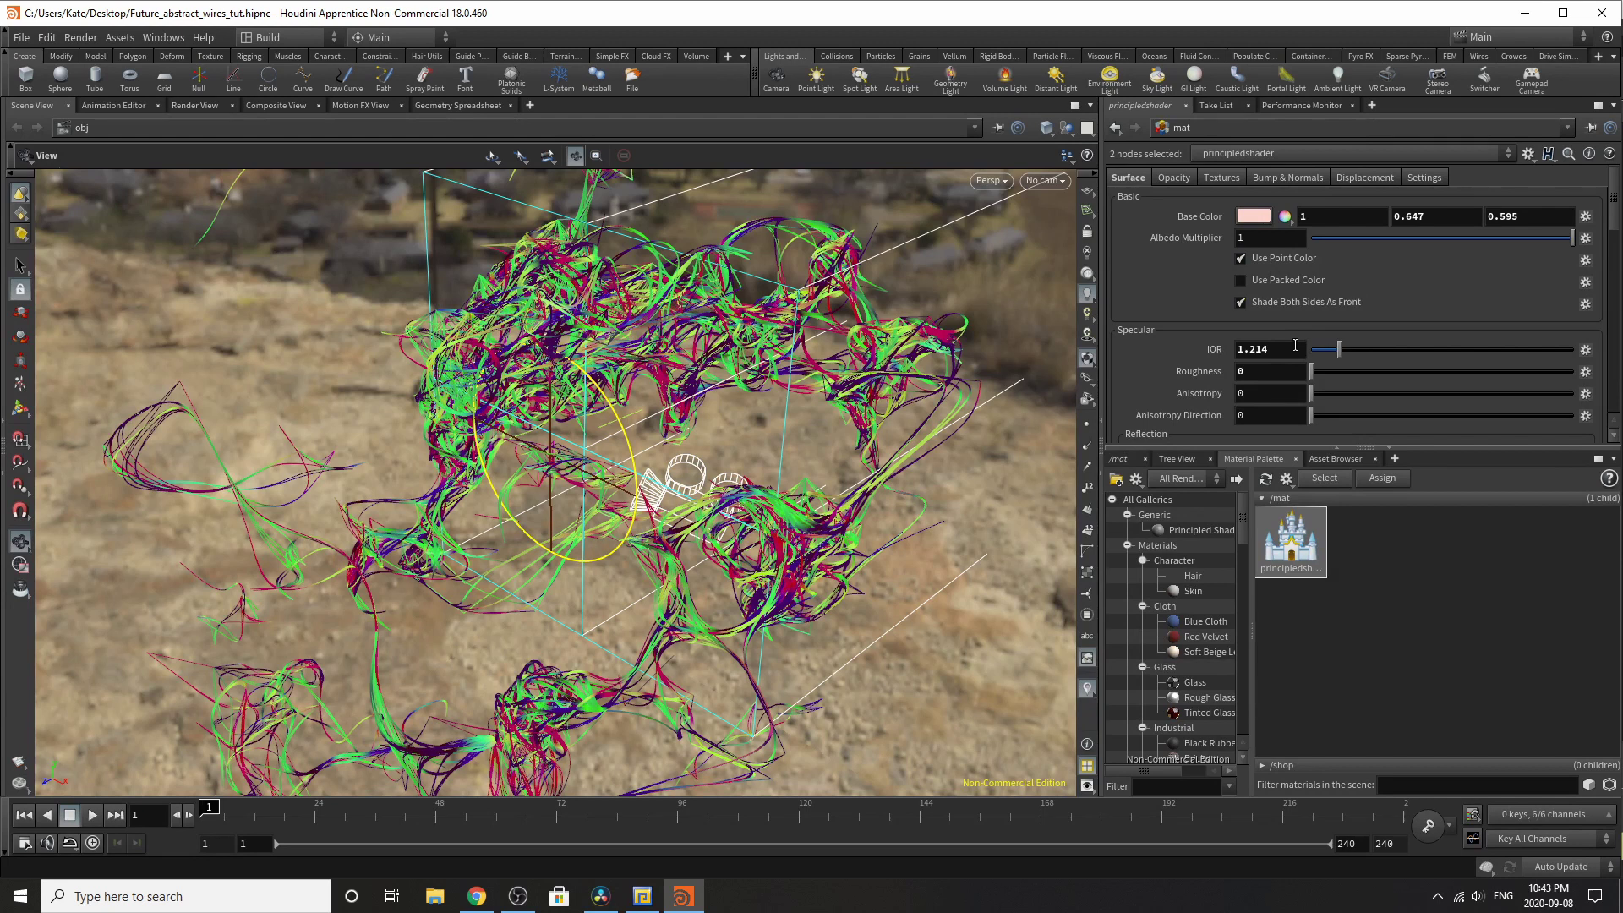
pyautogui.scroll(-4, 1295, 345)
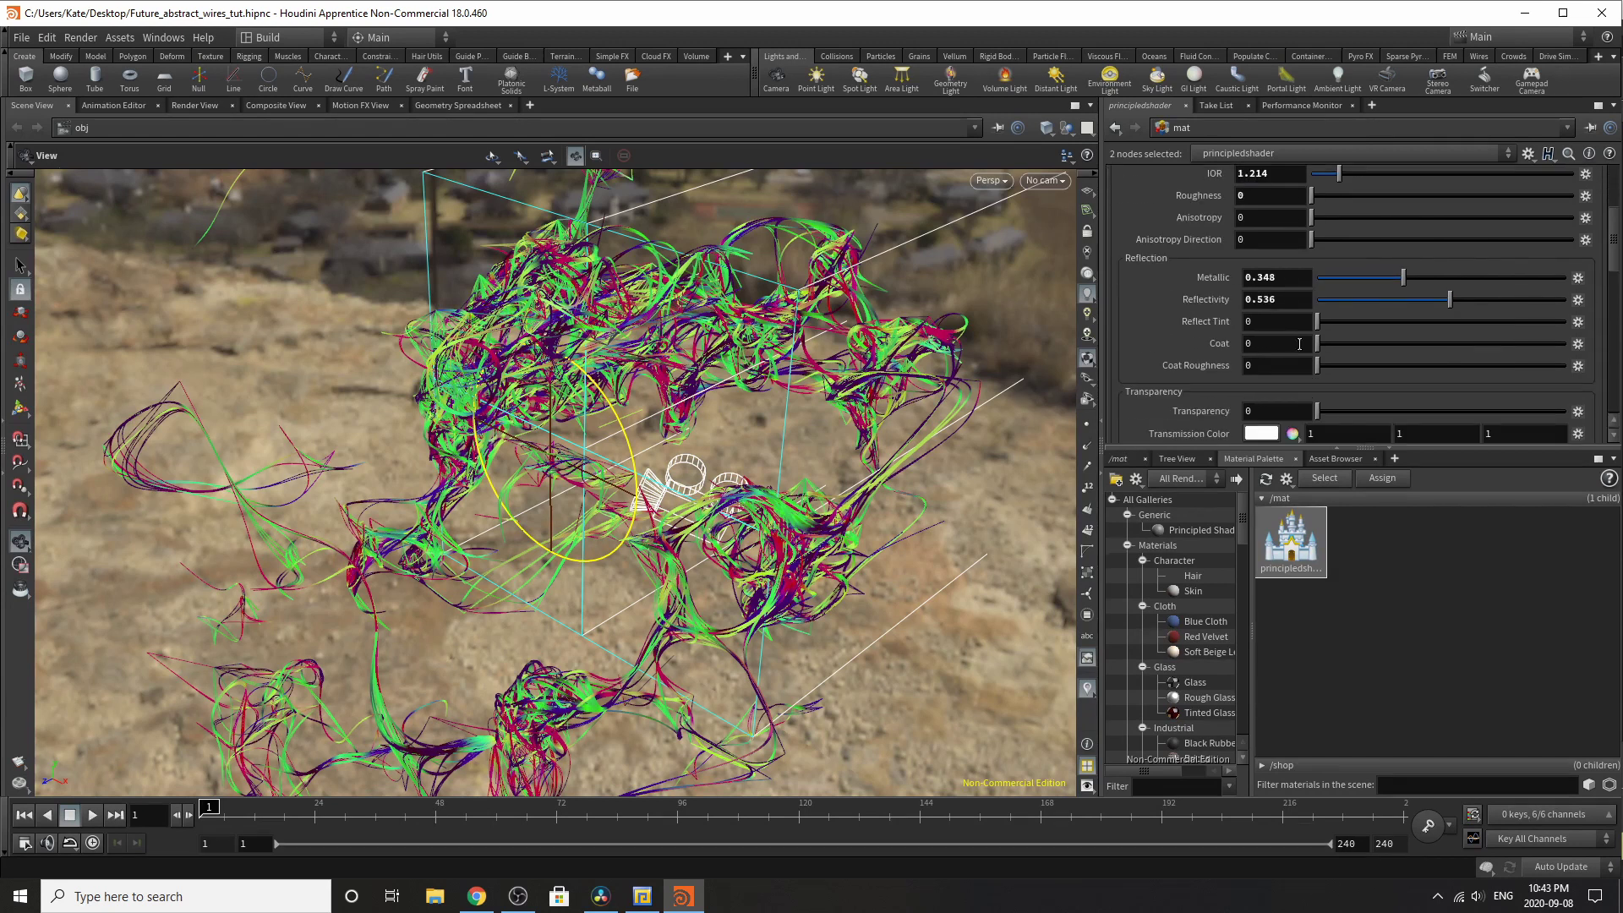
pyautogui.scroll(-6, 1306, 338)
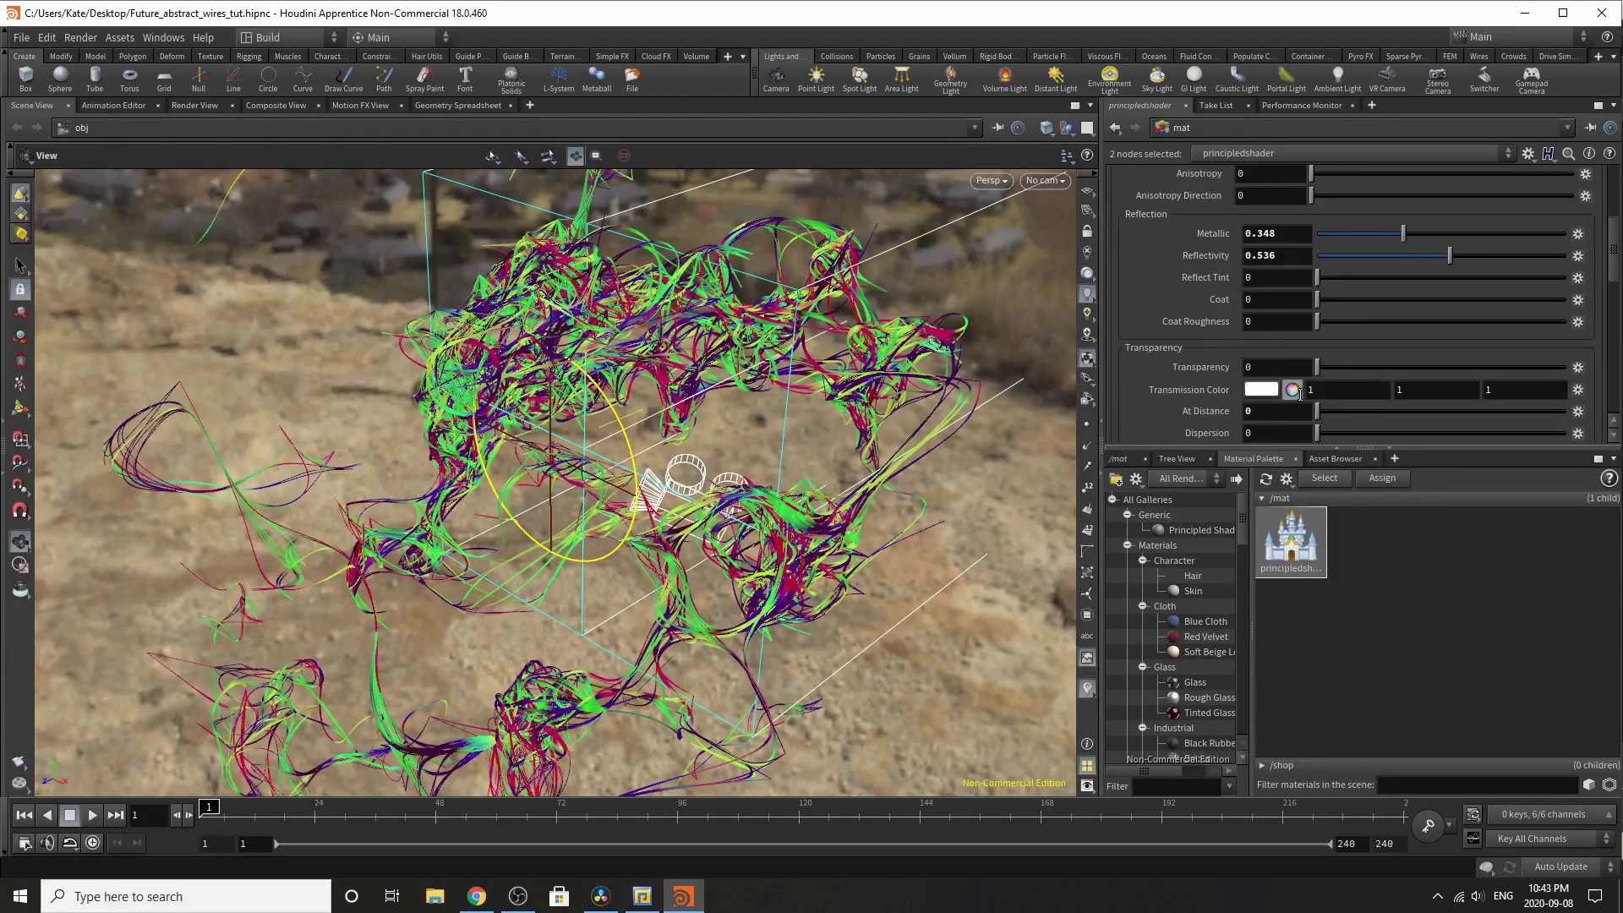
pyautogui.scroll(-2, 1300, 395)
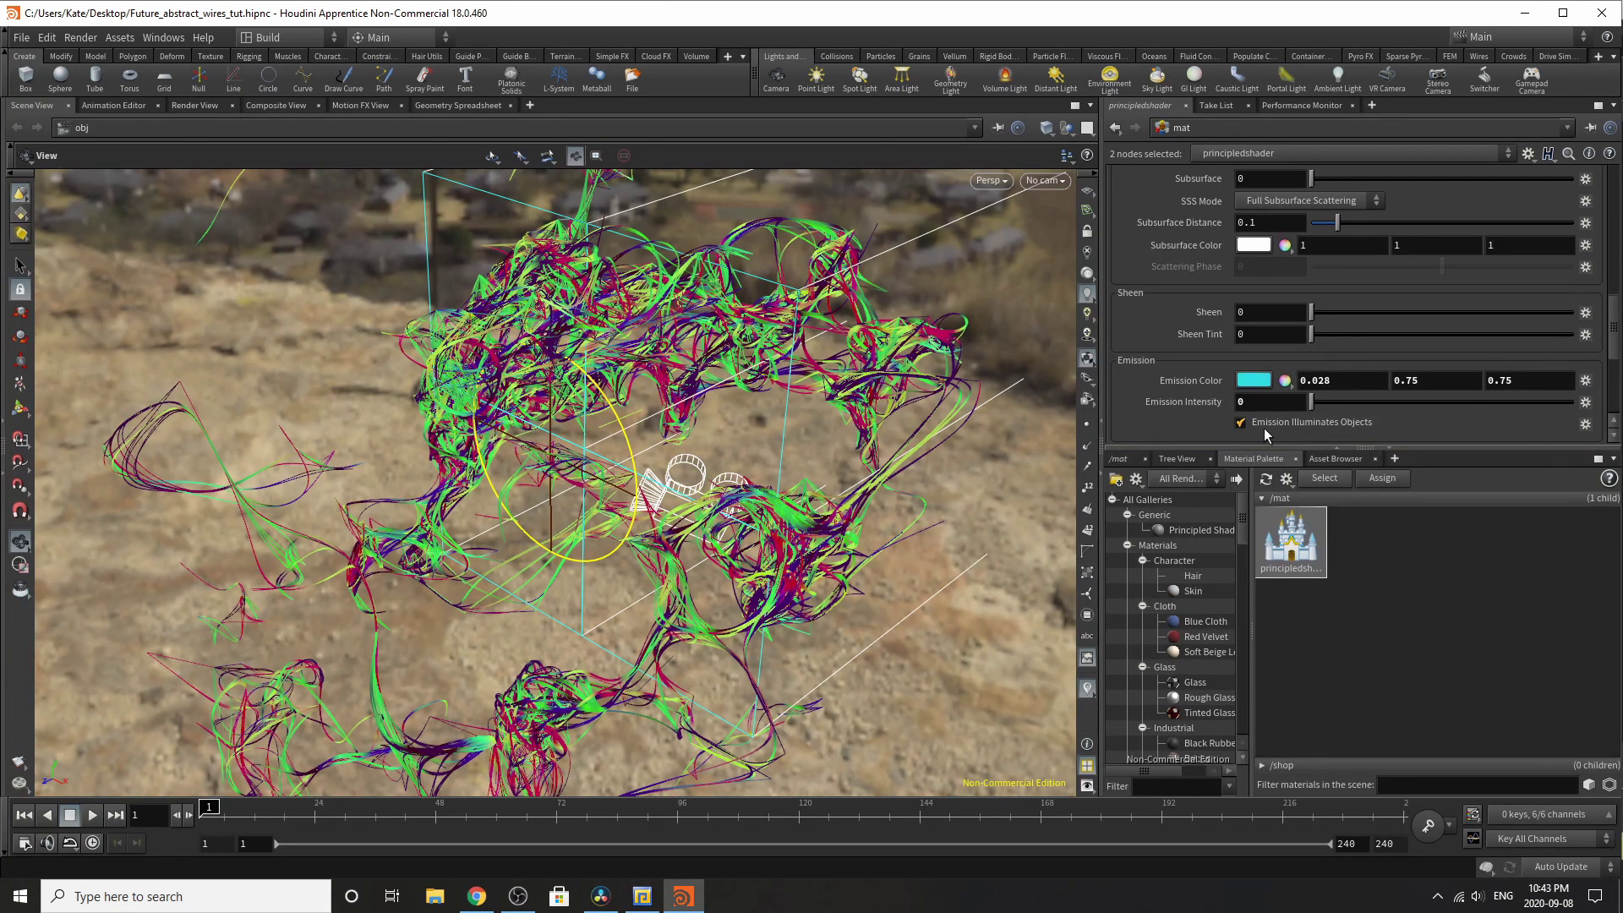
# Step: Render a preview of the scene in the Render View through /obj/cam1 using the /out/mantra_ipr output
pyautogui.click(189, 105)
pyautogui.click(319, 131)
pyautogui.click(338, 173)
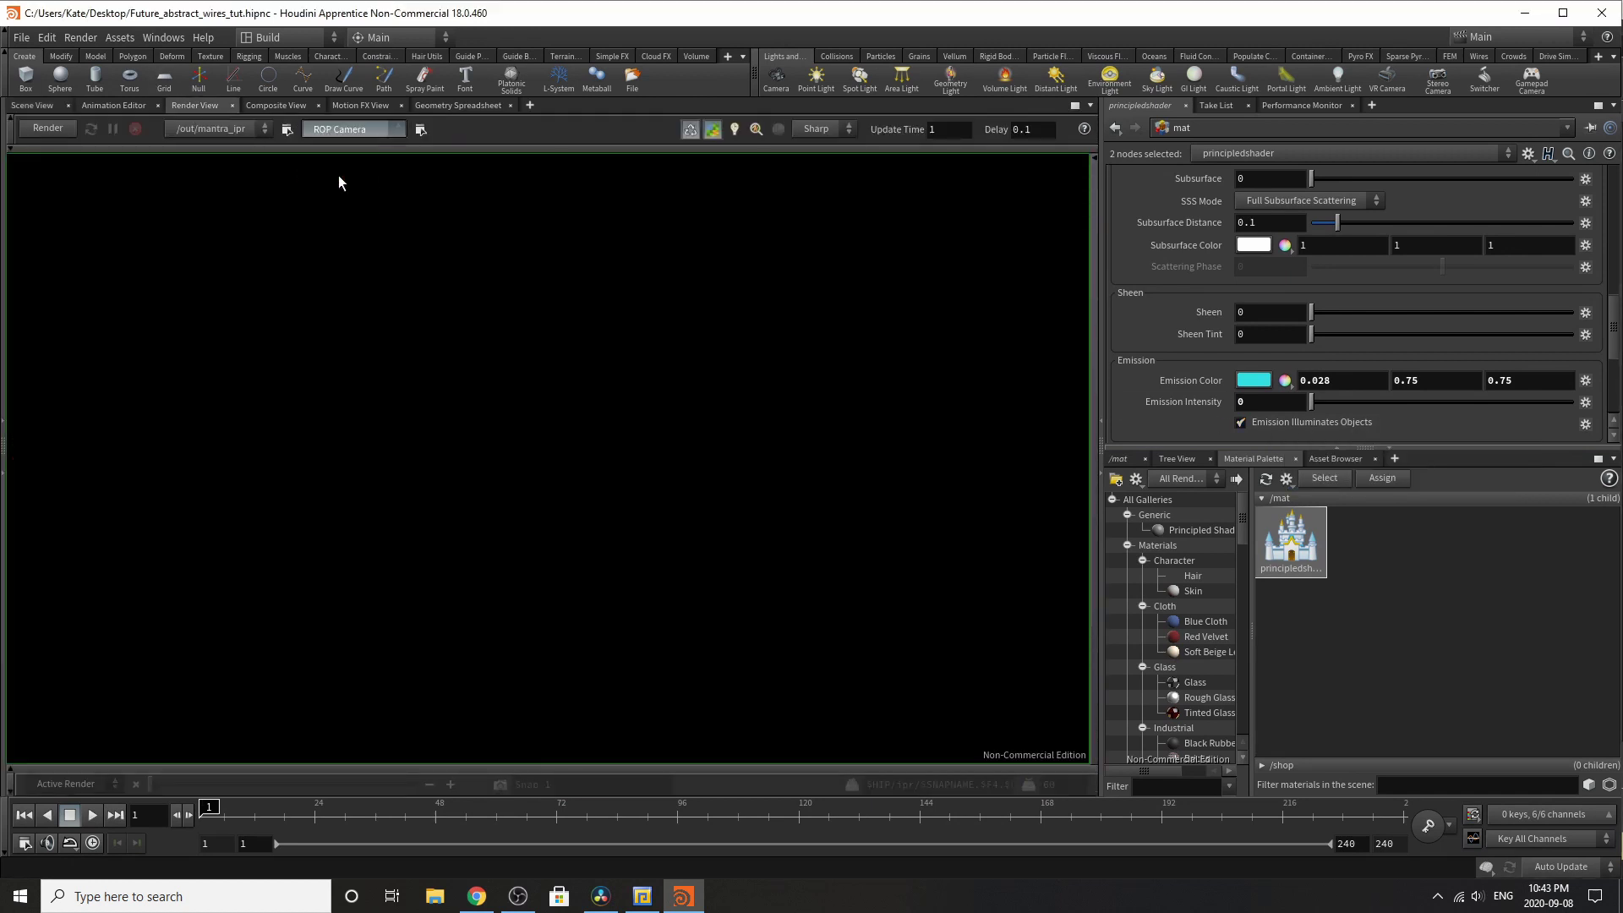
pyautogui.click(47, 129)
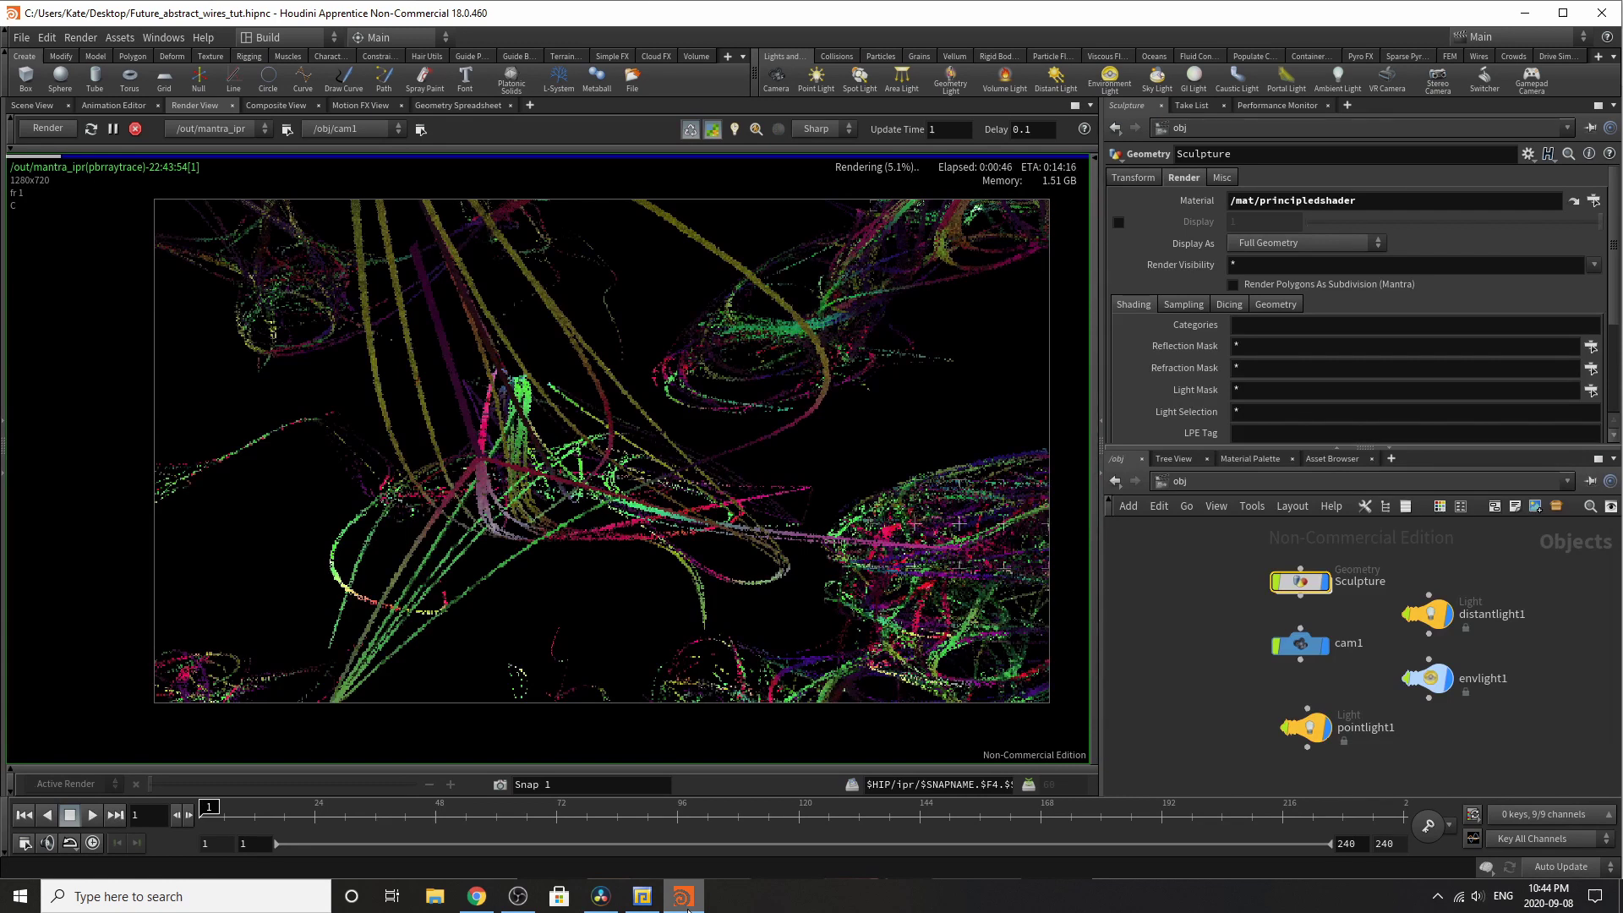
# Step: Set the red component of the principledshader material's base color to 0 in the Color Editor
pyautogui.click(1250, 458)
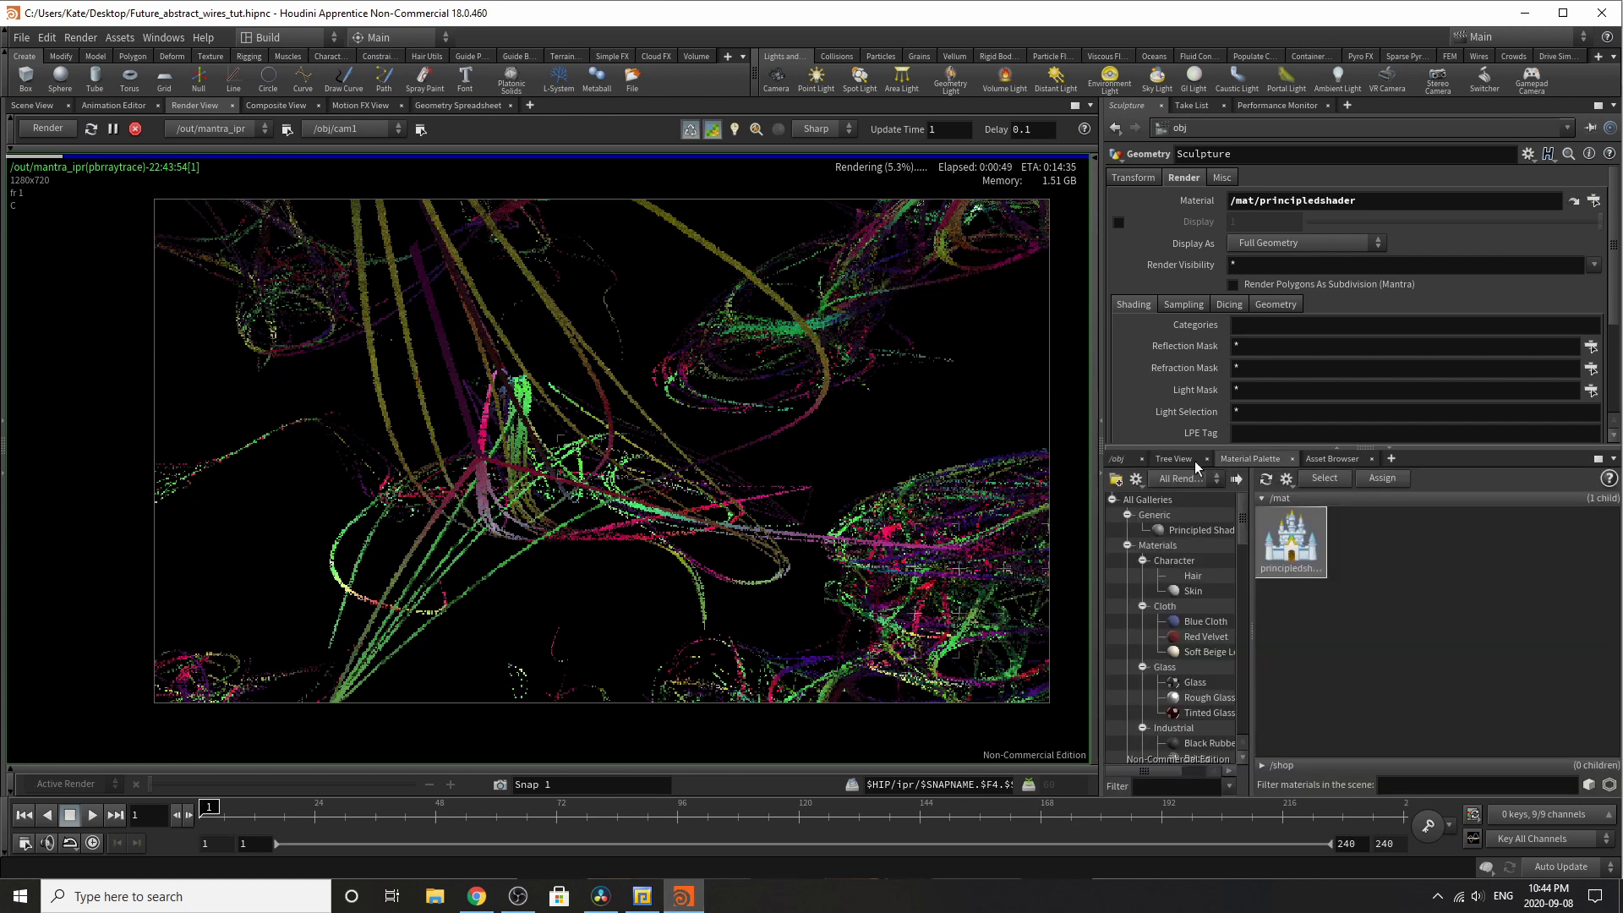
pyautogui.click(1292, 557)
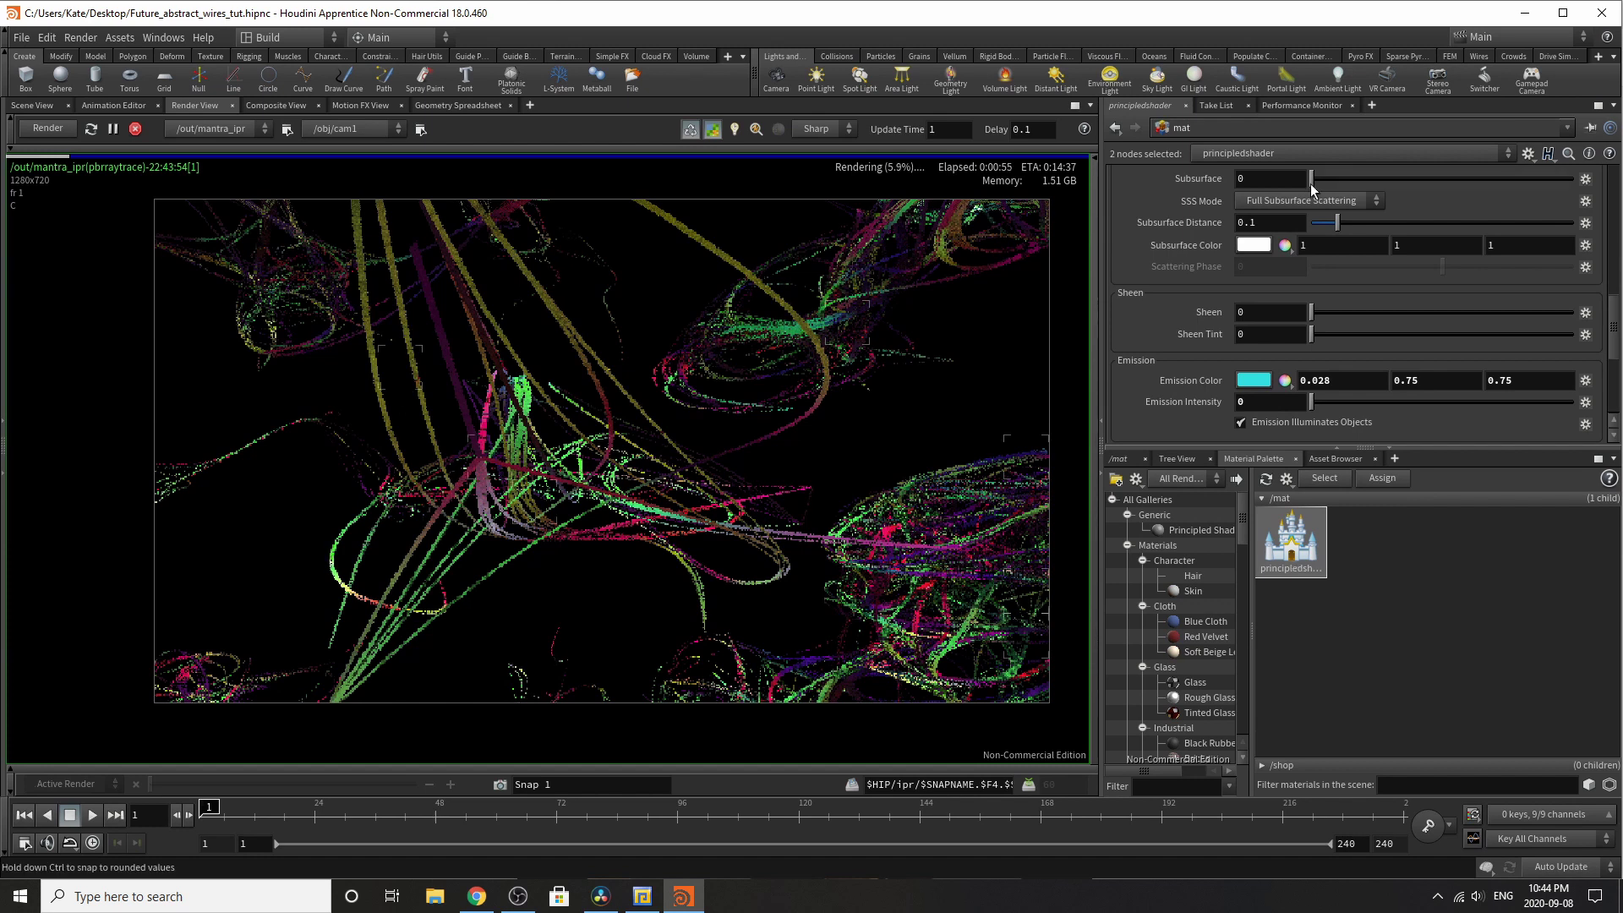
pyautogui.scroll(10, 1309, 212)
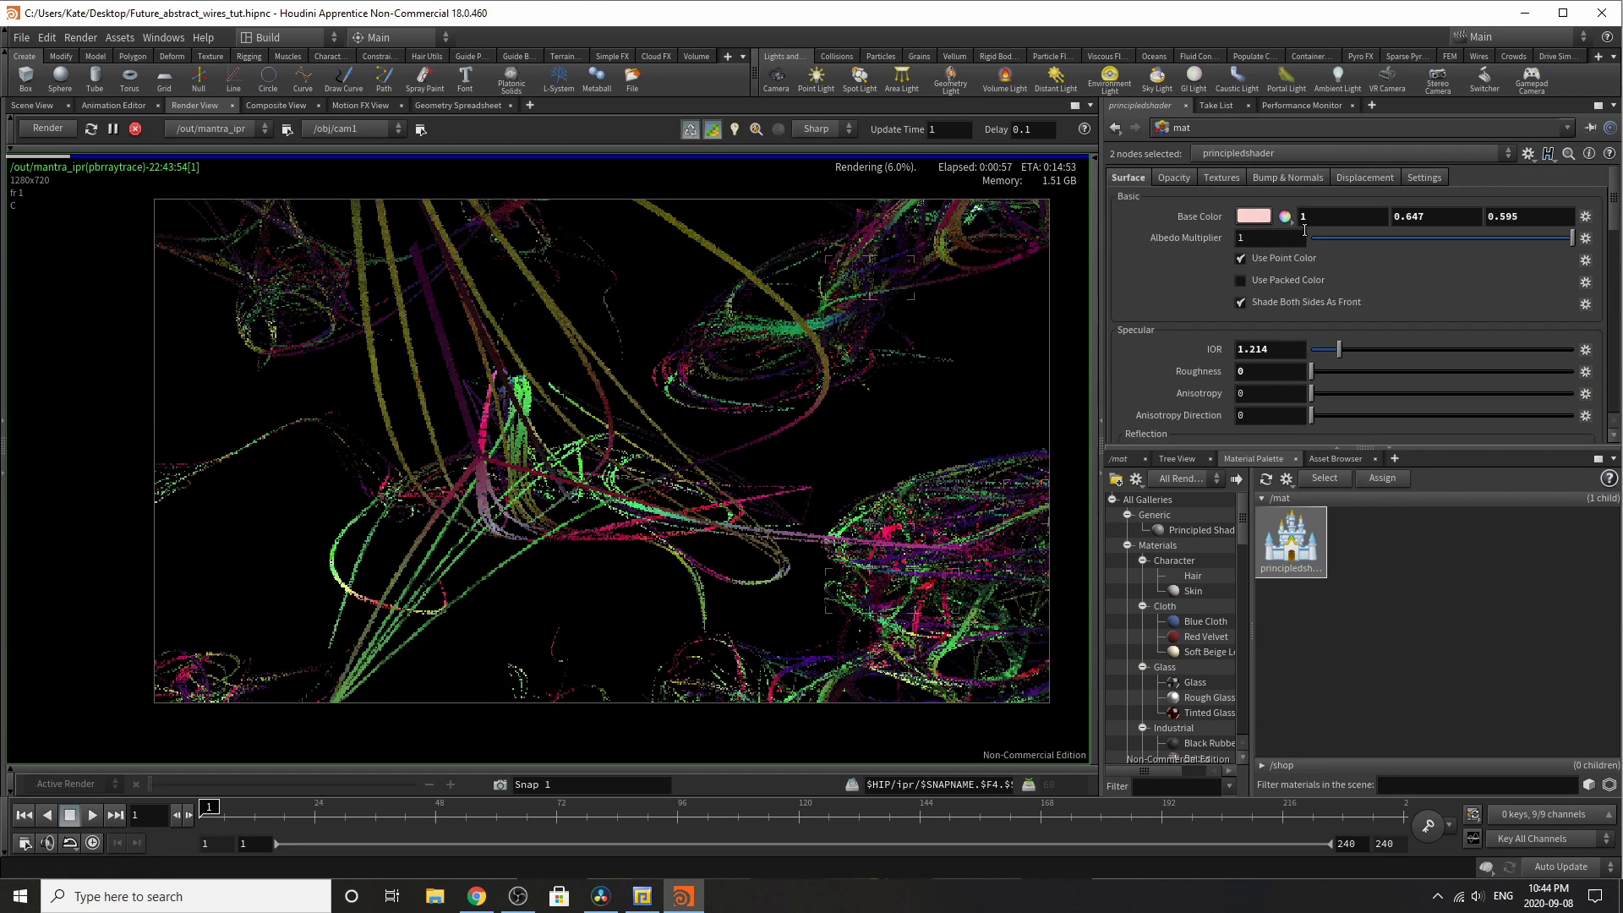
pyautogui.click(1285, 218)
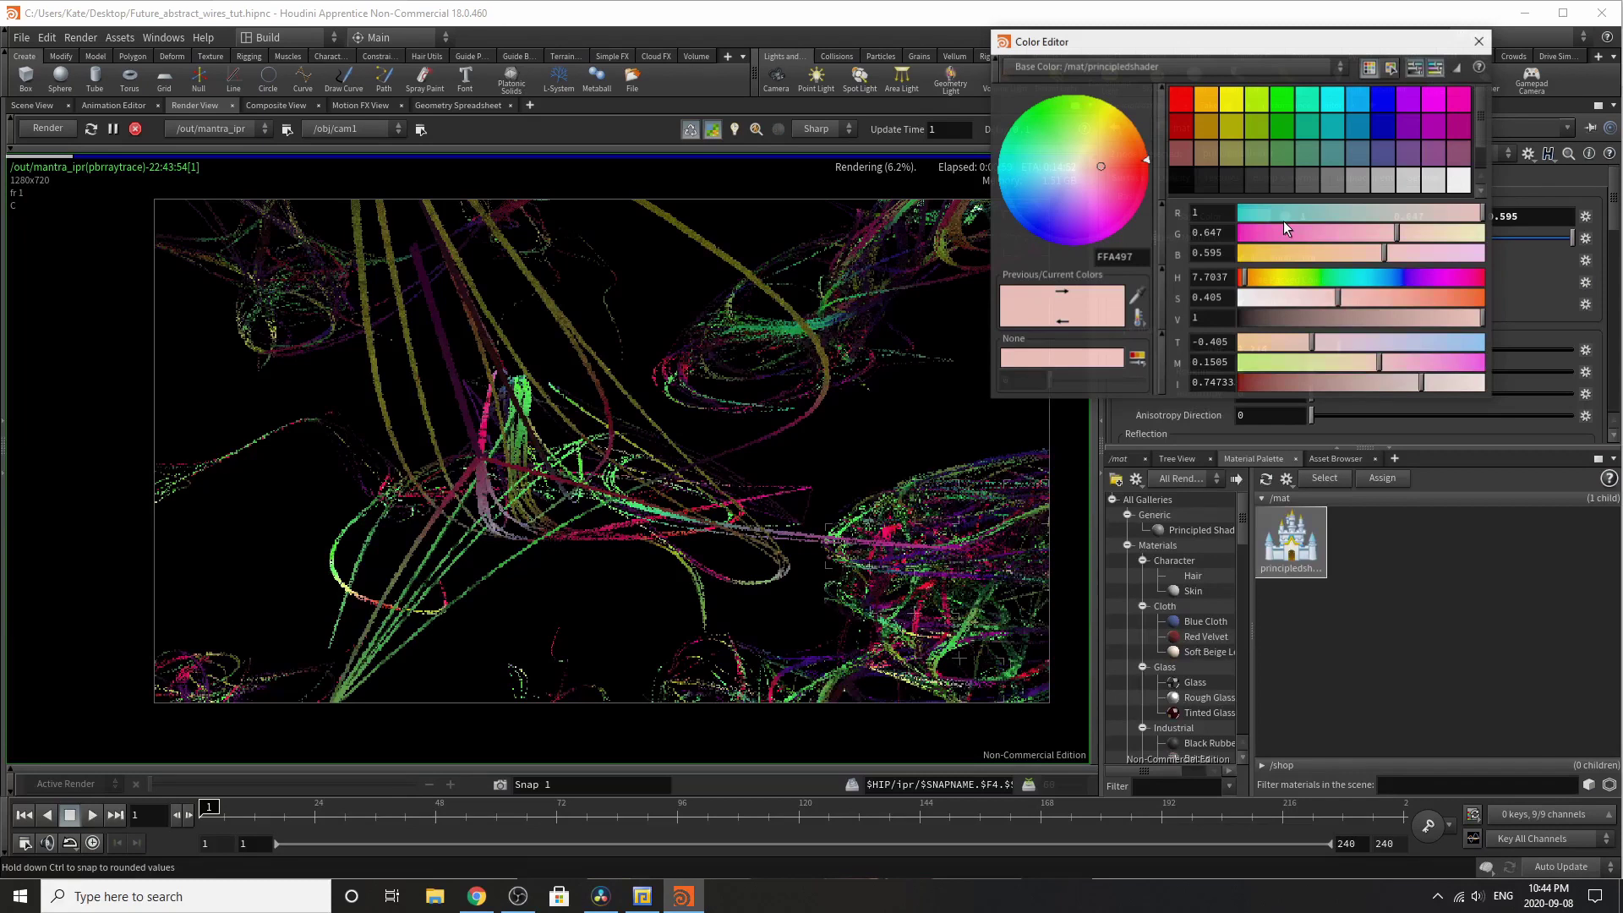
pyautogui.moveTo(1283, 221); pyautogui.dragTo(1236, 216)
pyautogui.click(1479, 41)
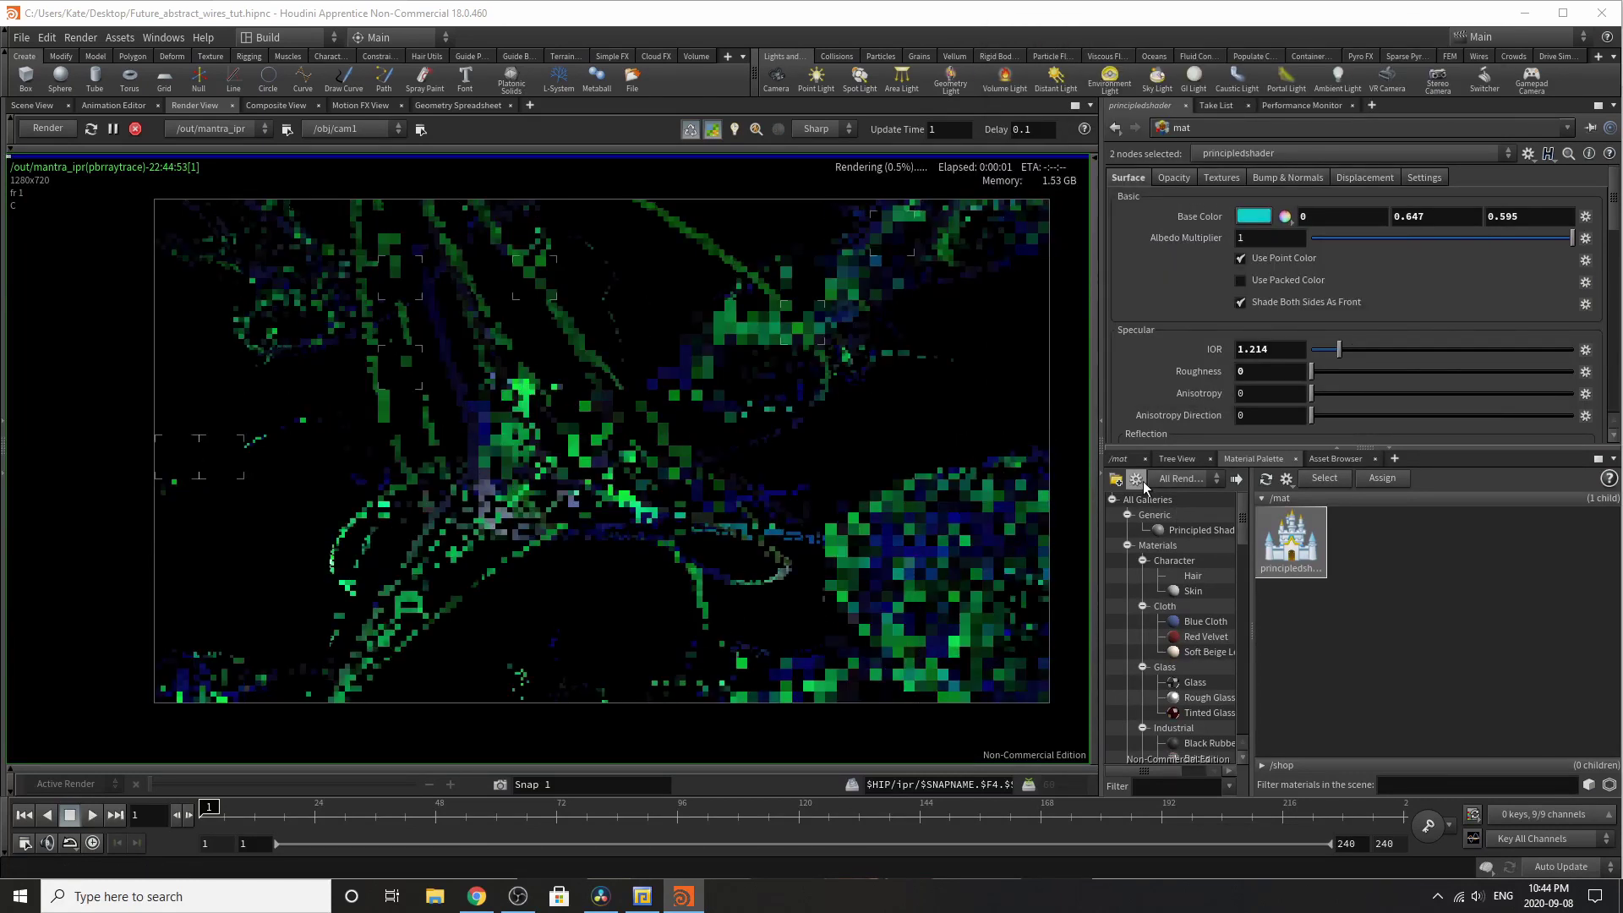
# Step: Raise the principledshader material's reflectivity to 1
pyautogui.scroll(-3, 1450, 338)
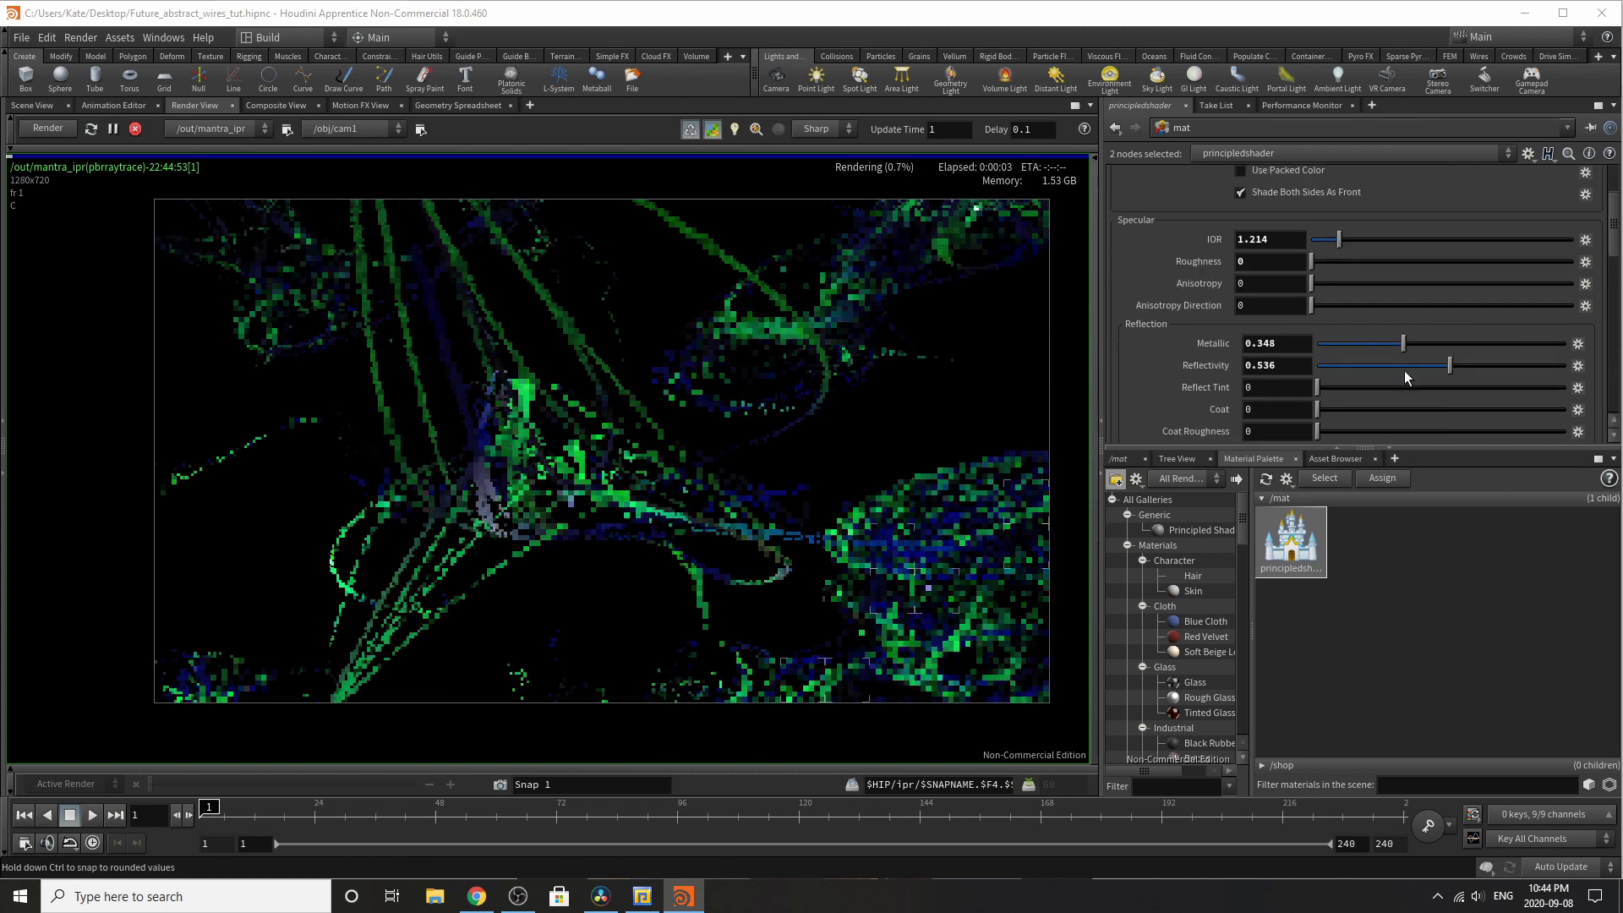
pyautogui.scroll(-1, 1356, 370)
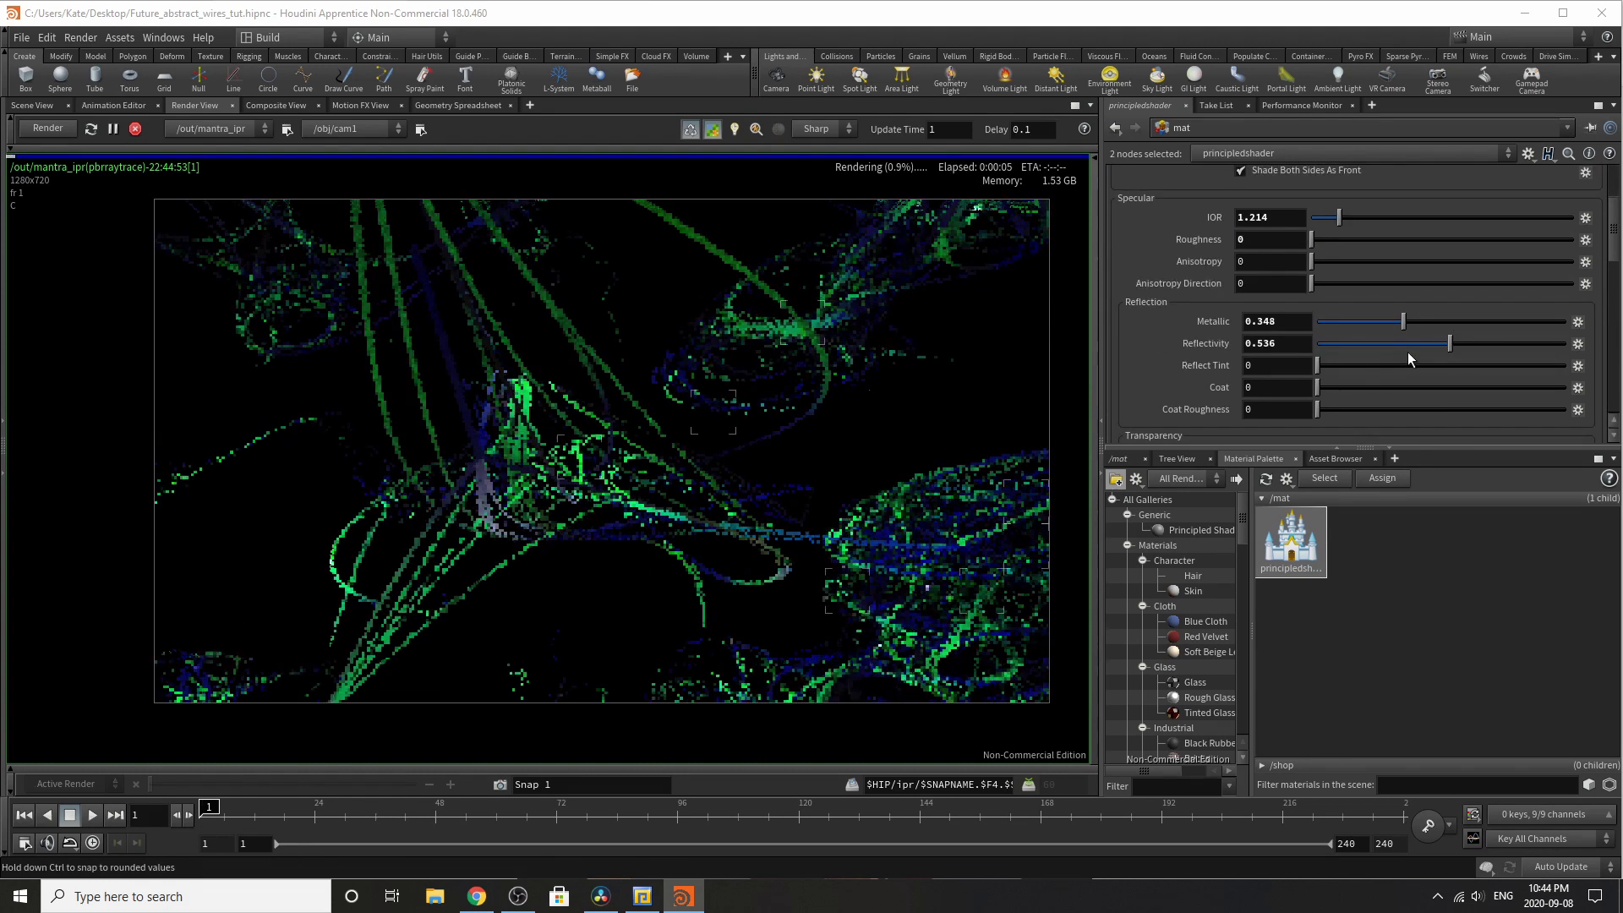
pyautogui.moveTo(1407, 352); pyautogui.dragTo(1569, 345)
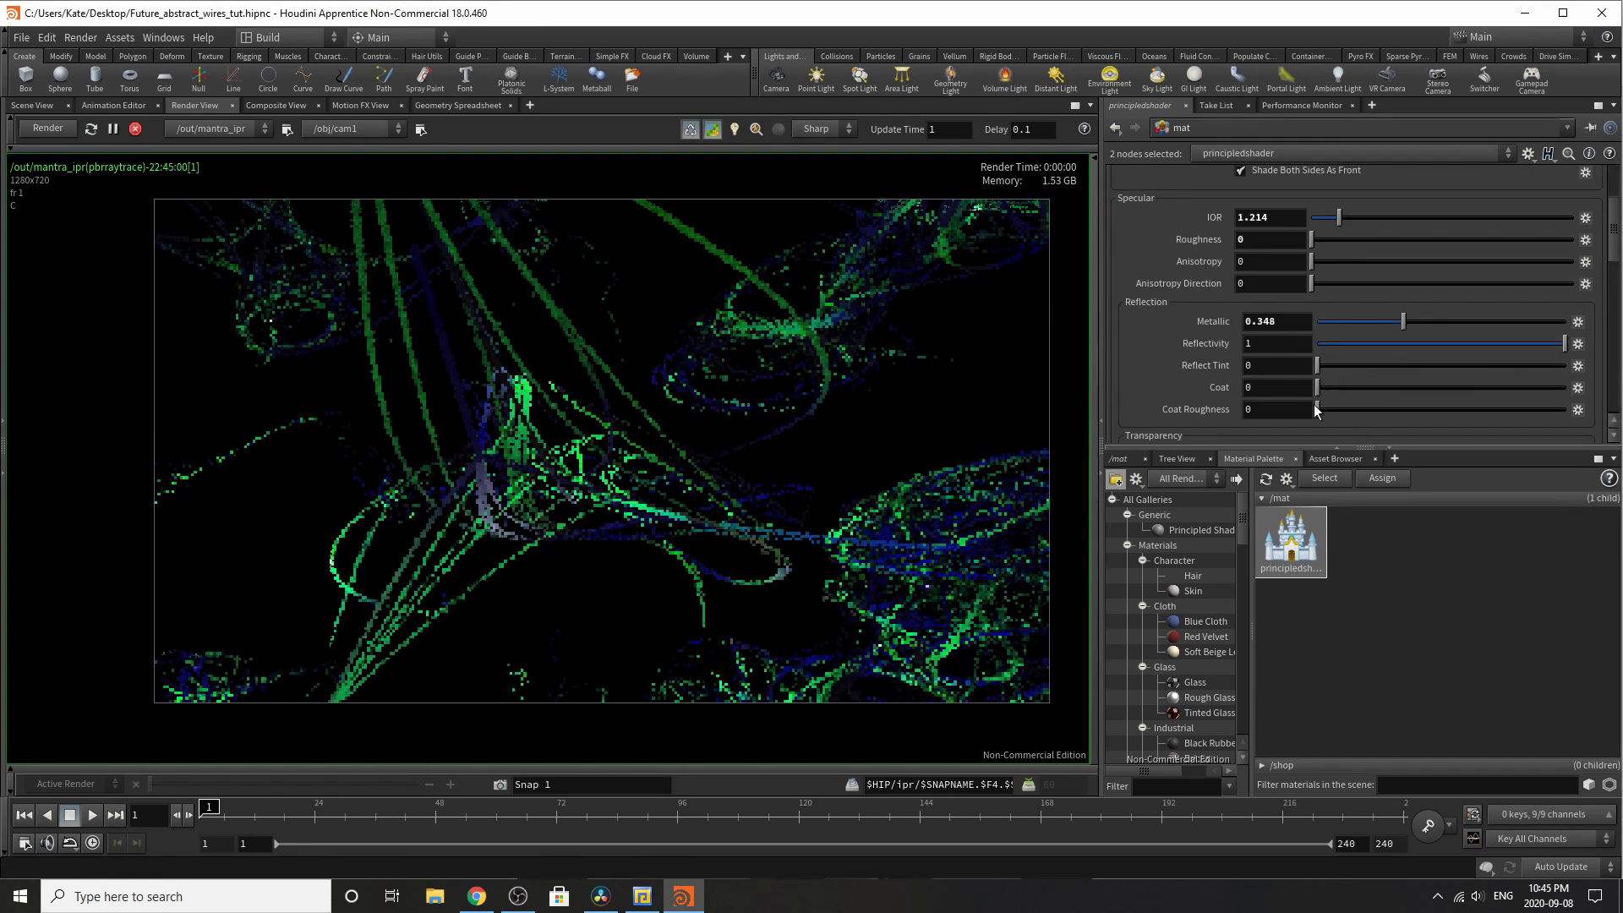
pyautogui.click(1315, 410)
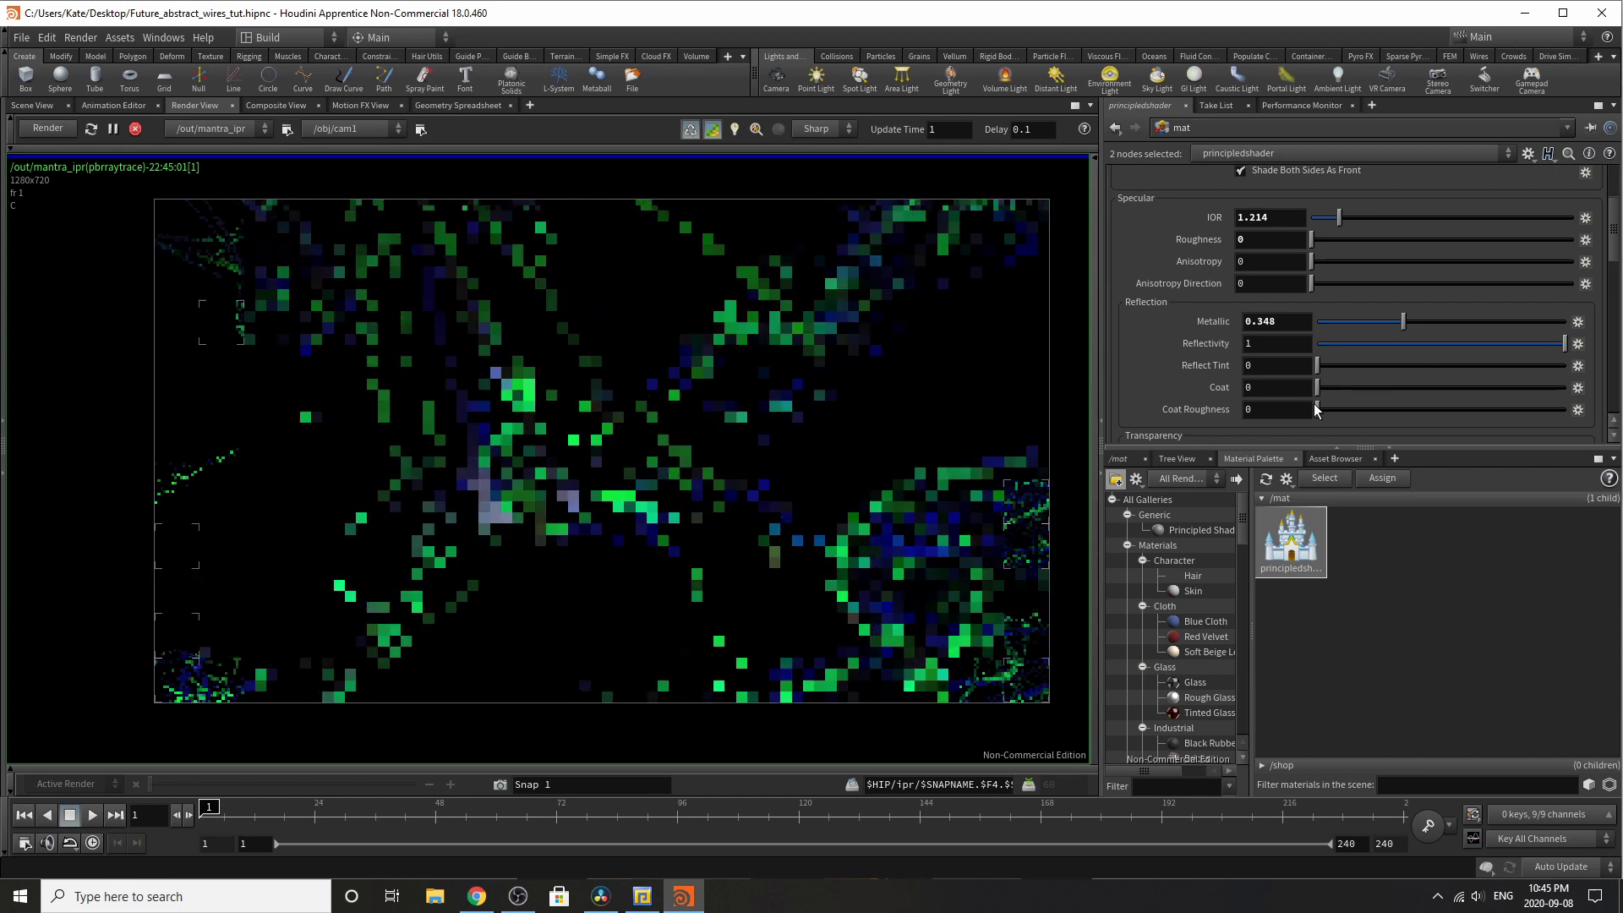